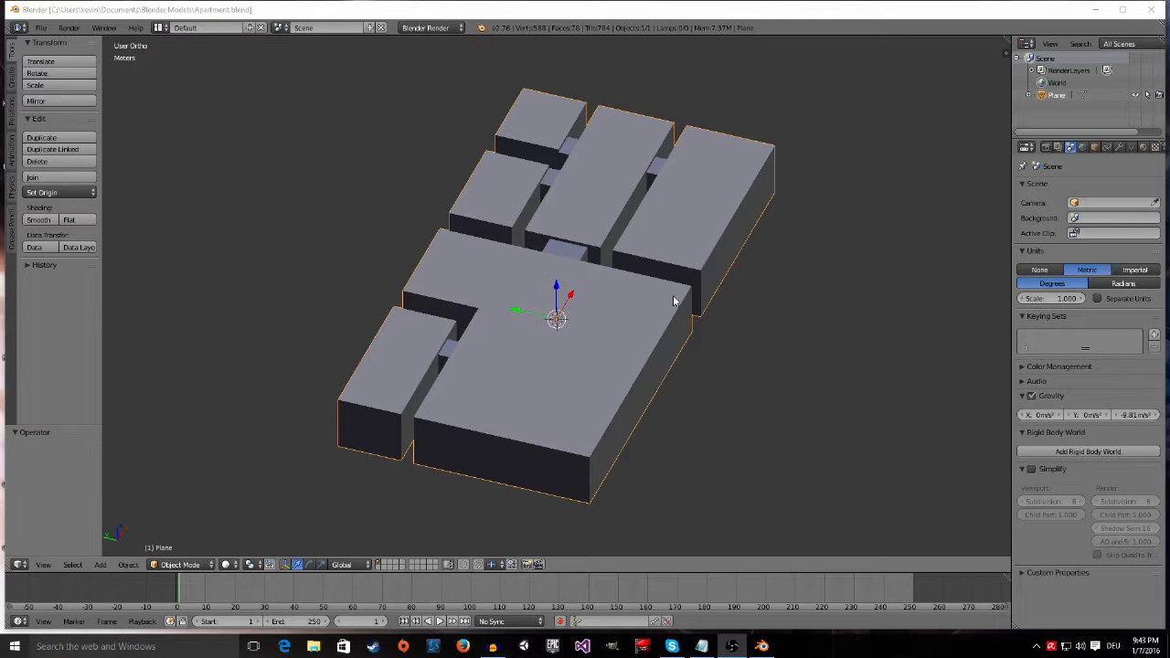
Step: Enter Edit Mode on the apartment mesh and turn on the display of its face normals
{"action": "middle_click_drag", "start_coordinate": [661, 308], "coordinate": [650, 293]}
{"action": "scroll", "coordinate": [651, 288], "scroll_direction": "up", "scroll_amount": 4}
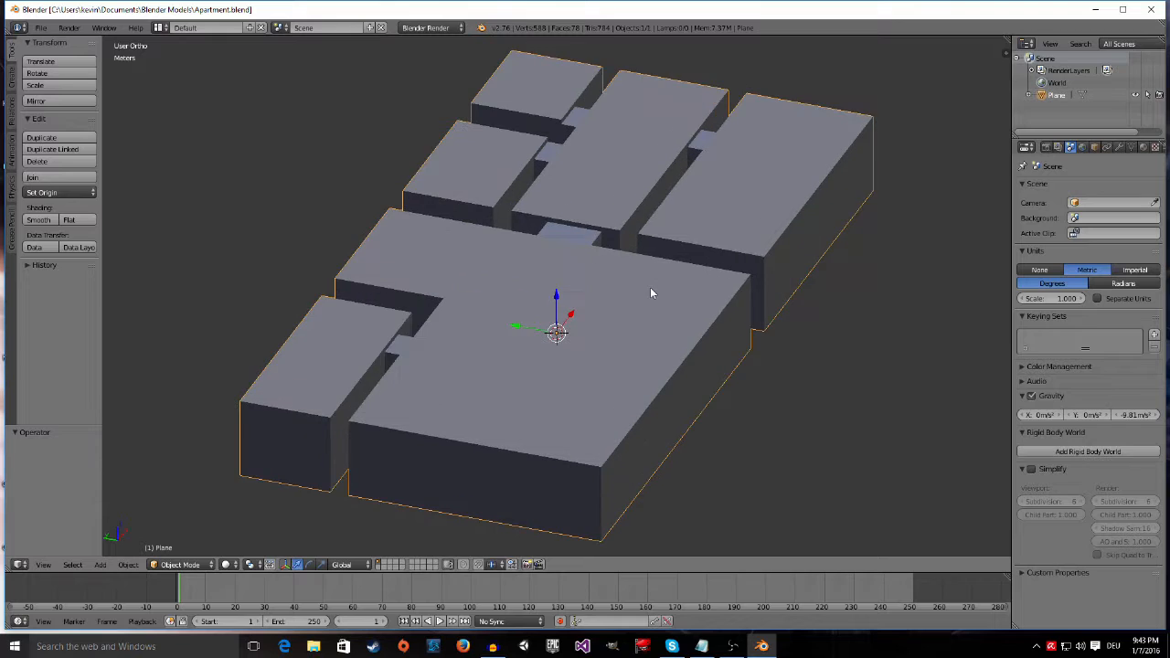
{"action": "middle_click_drag", "start_coordinate": [646, 409], "coordinate": [641, 382]}
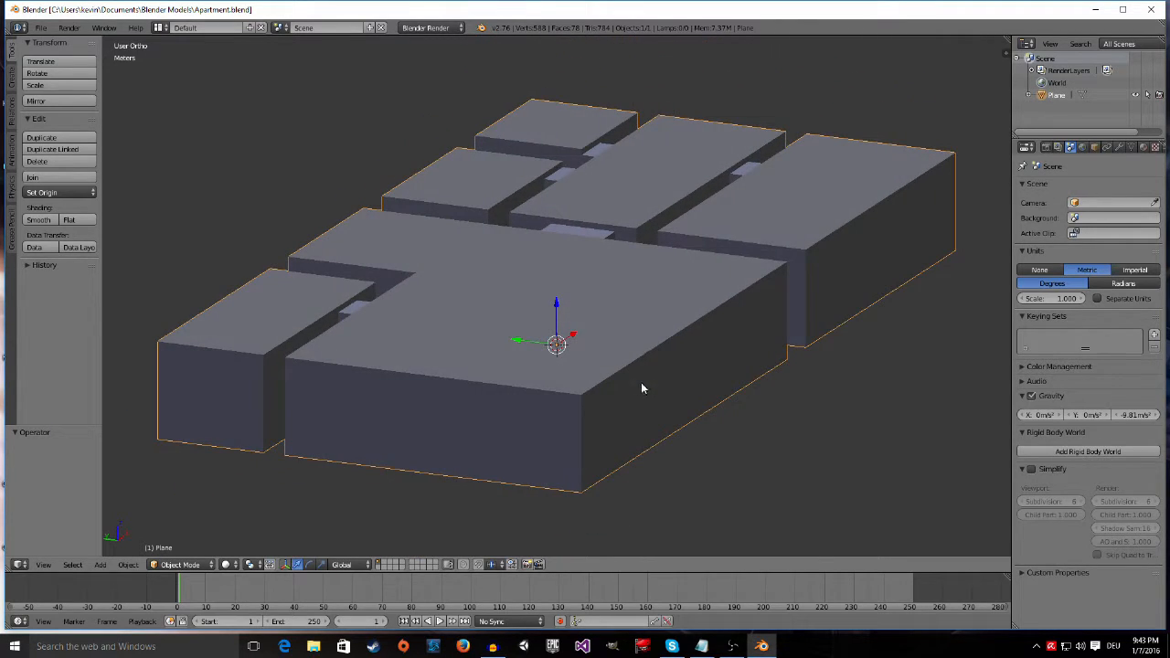
{"action": "left_click", "coordinate": [1006, 55]}
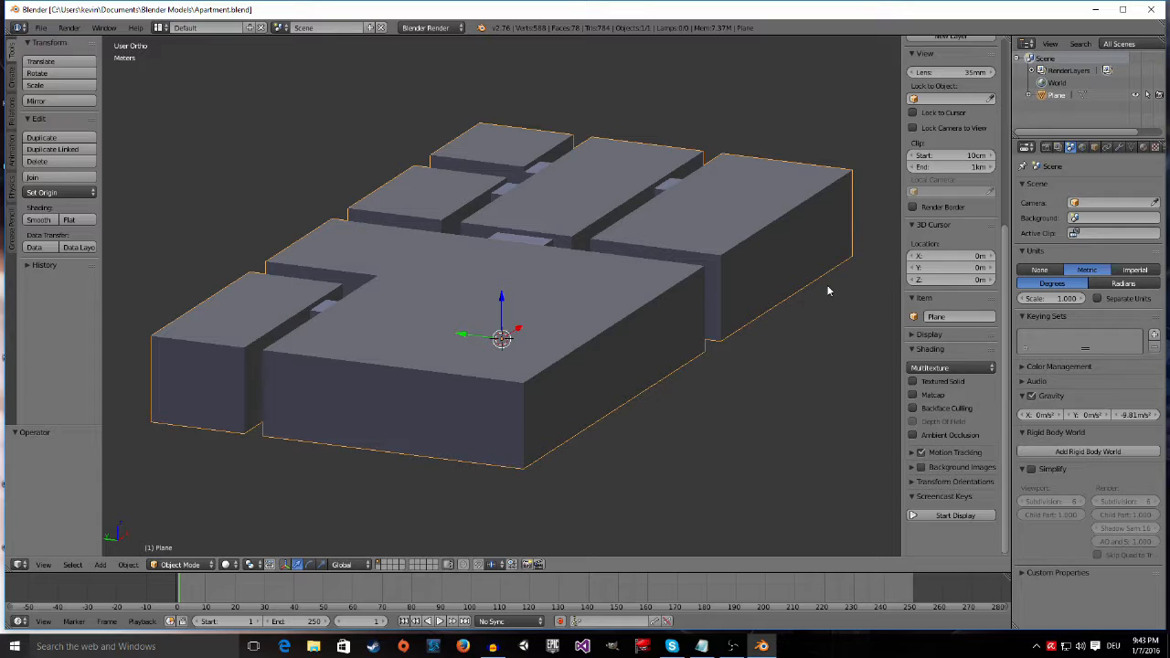
{"action": "key", "text": "Tab"}
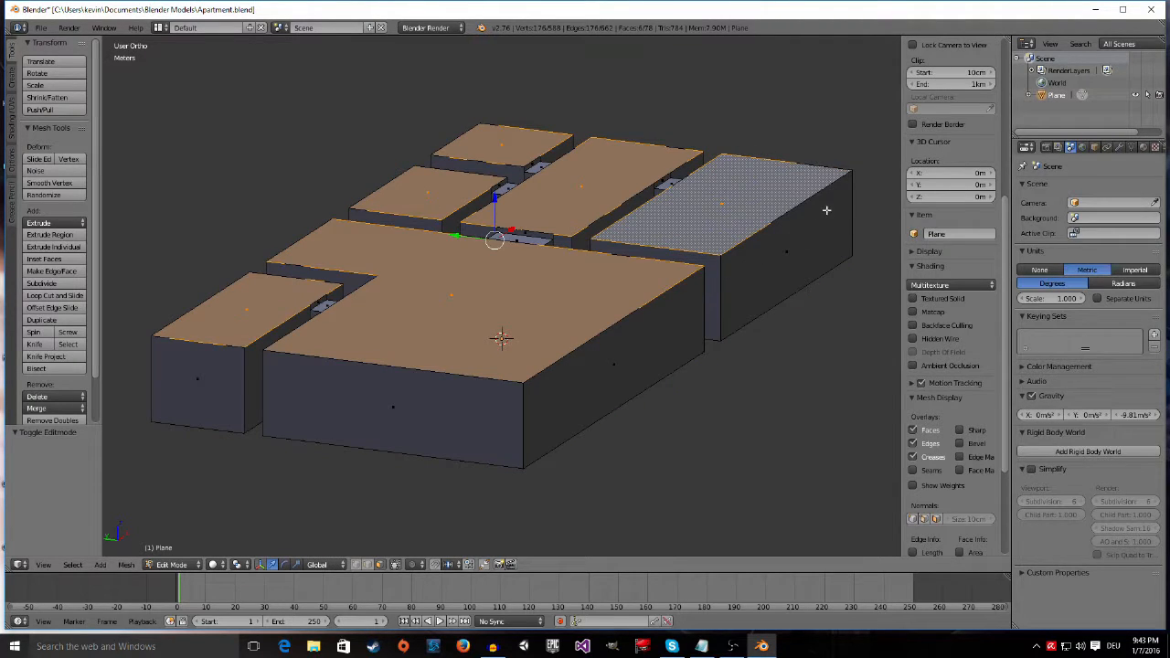
{"action": "scroll", "coordinate": [929, 213], "scroll_direction": "down", "scroll_amount": 2}
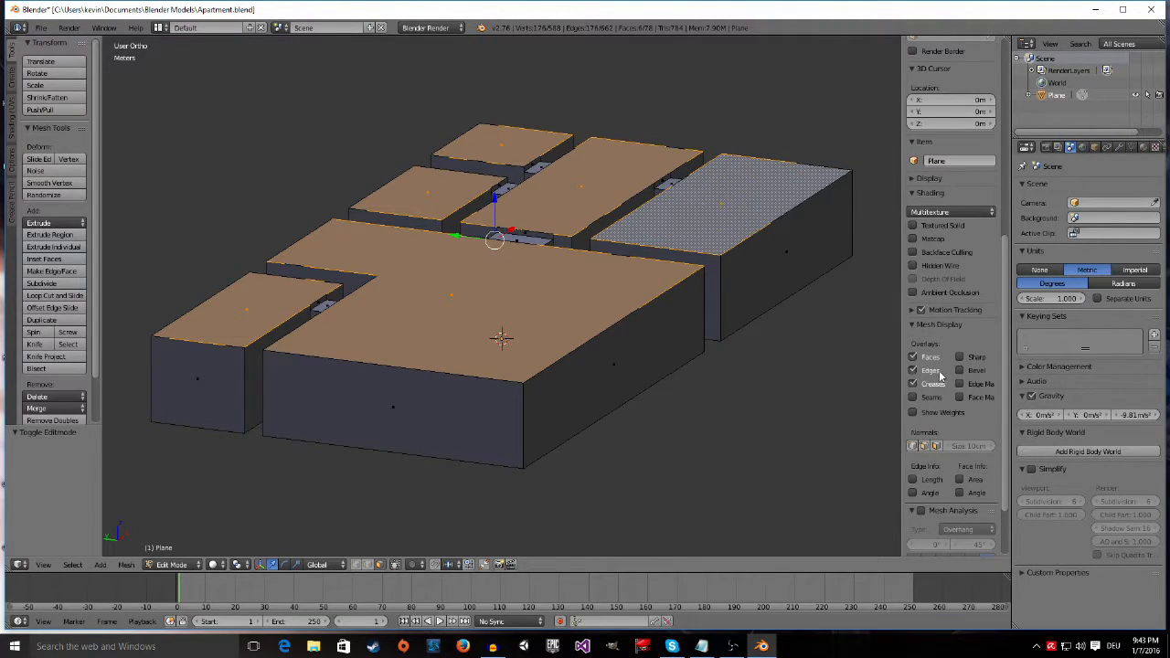
{"action": "left_click", "coordinate": [936, 447]}
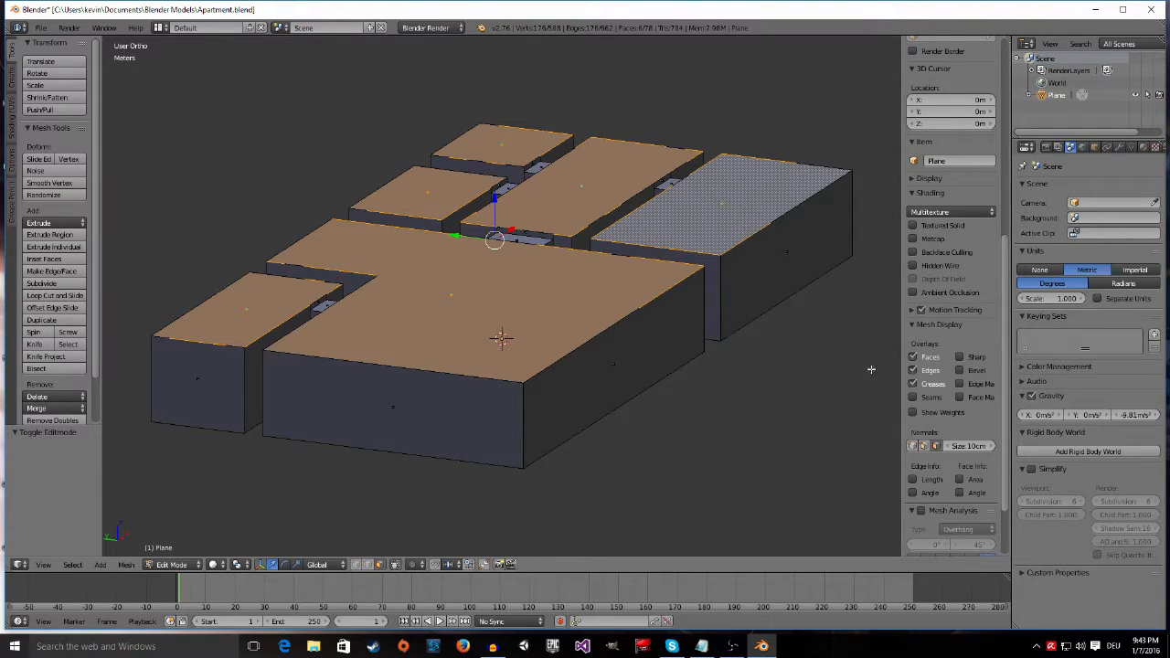
Step: Increase the display size of the face normals to 70 cm and check their direction on the ceiling faces
{"action": "left_click", "coordinate": [992, 447]}
{"action": "left_click", "coordinate": [992, 447]}
{"action": "left_click", "coordinate": [992, 447]}
{"action": "left_click", "coordinate": [992, 447]}
{"action": "left_click", "coordinate": [992, 448]}
{"action": "left_click", "coordinate": [992, 447]}
{"action": "scroll", "coordinate": [427, 290], "scroll_direction": "up", "scroll_amount": 2}
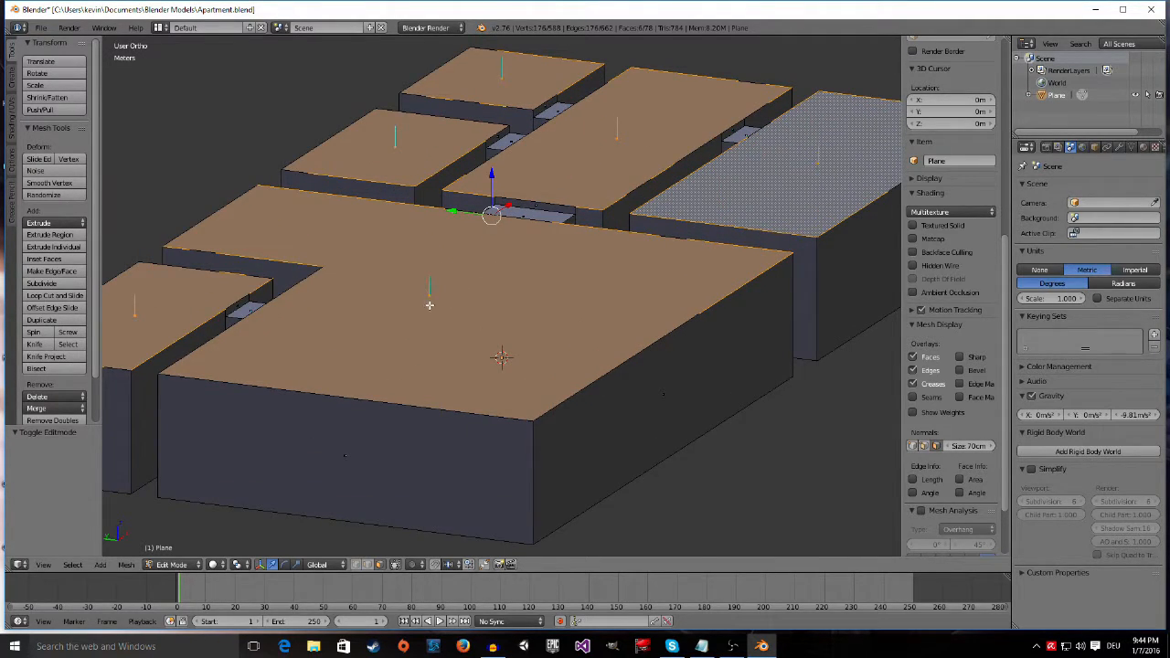
{"action": "middle_click_drag", "start_coordinate": [451, 307], "coordinate": [468, 305]}
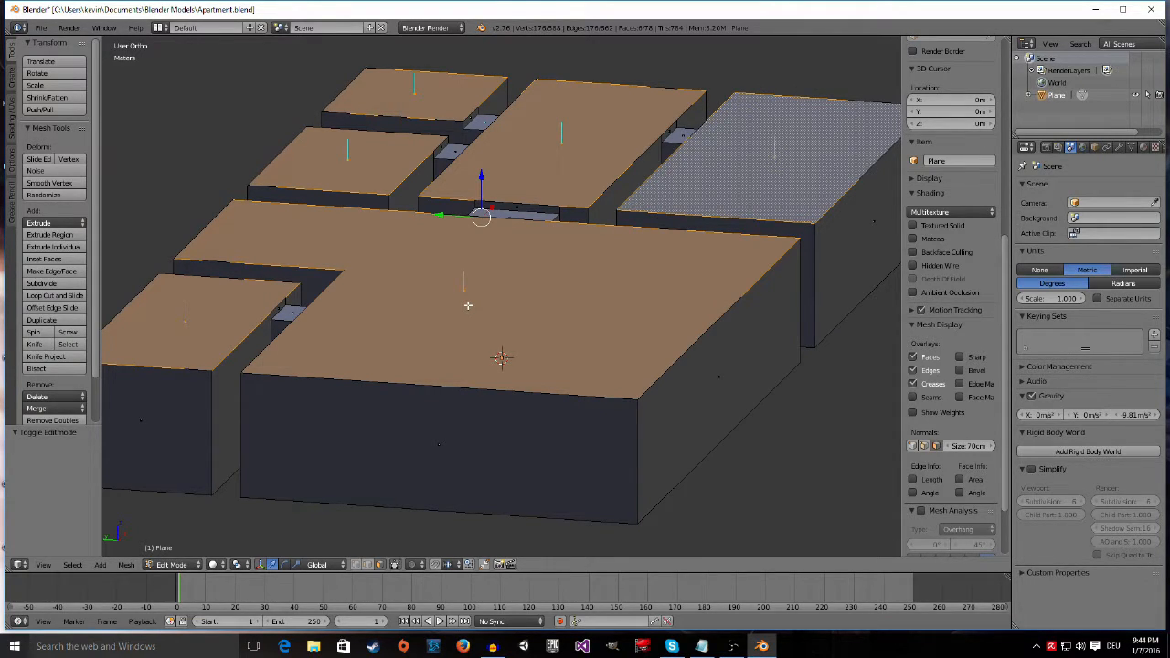
{"action": "middle_click_drag", "start_coordinate": [468, 304], "coordinate": [466, 303]}
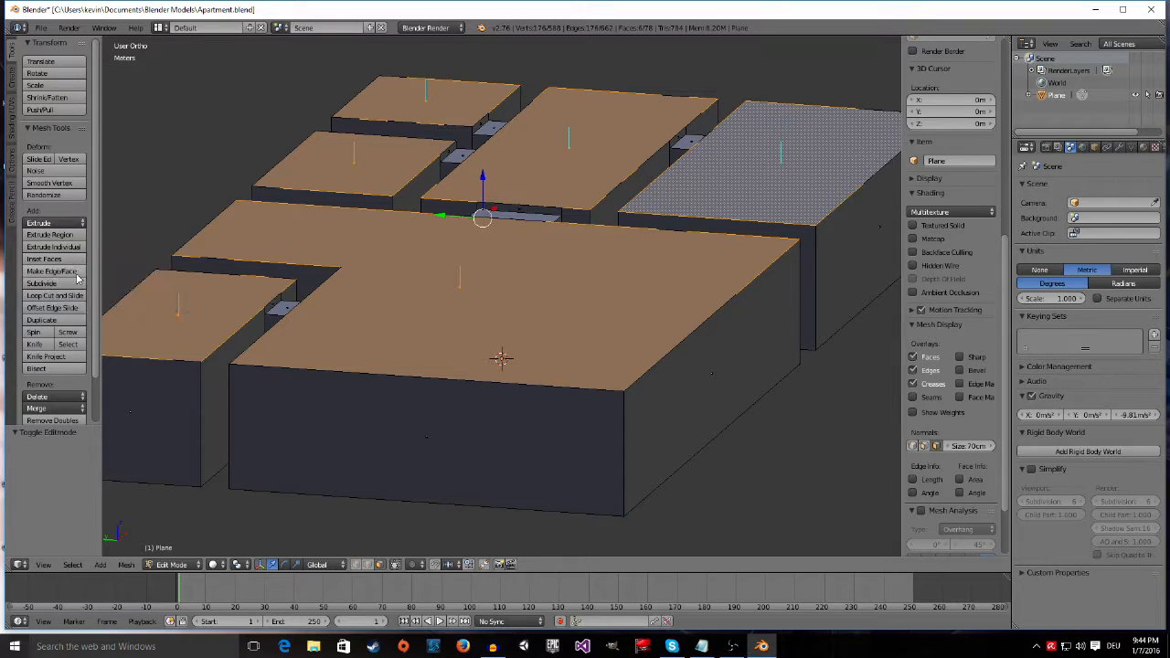
Step: Maximize the program window and flip the normal direction of the selected ceiling faces
{"action": "scroll", "coordinate": [55, 274], "scroll_direction": "down", "scroll_amount": 2}
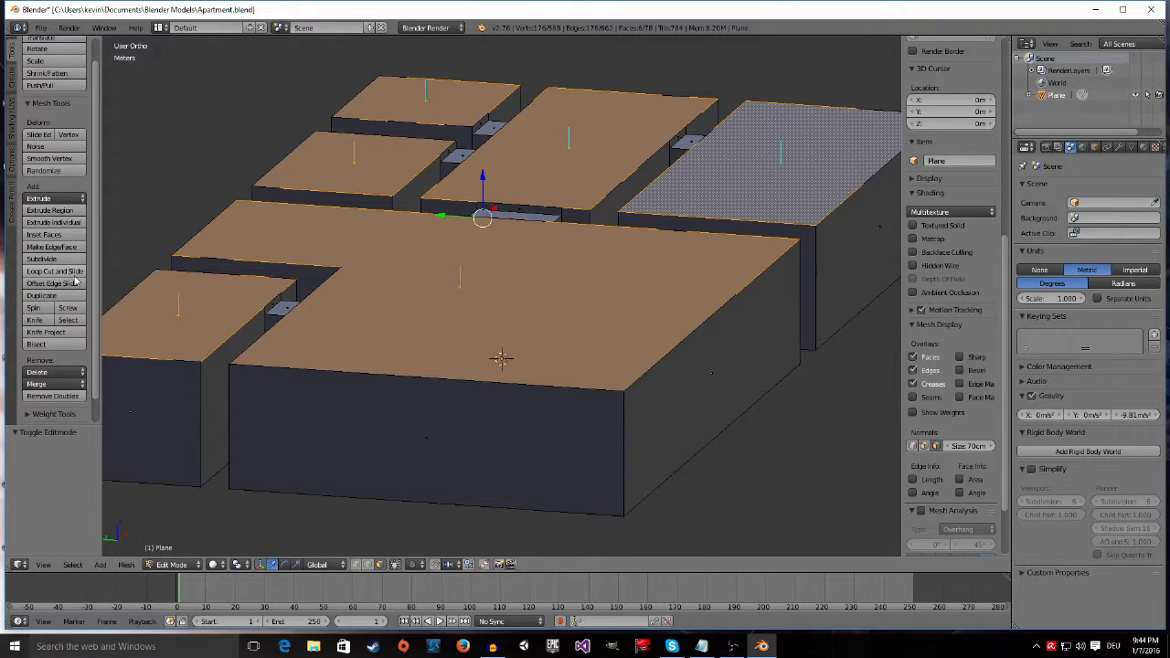
{"action": "left_click", "coordinate": [11, 119]}
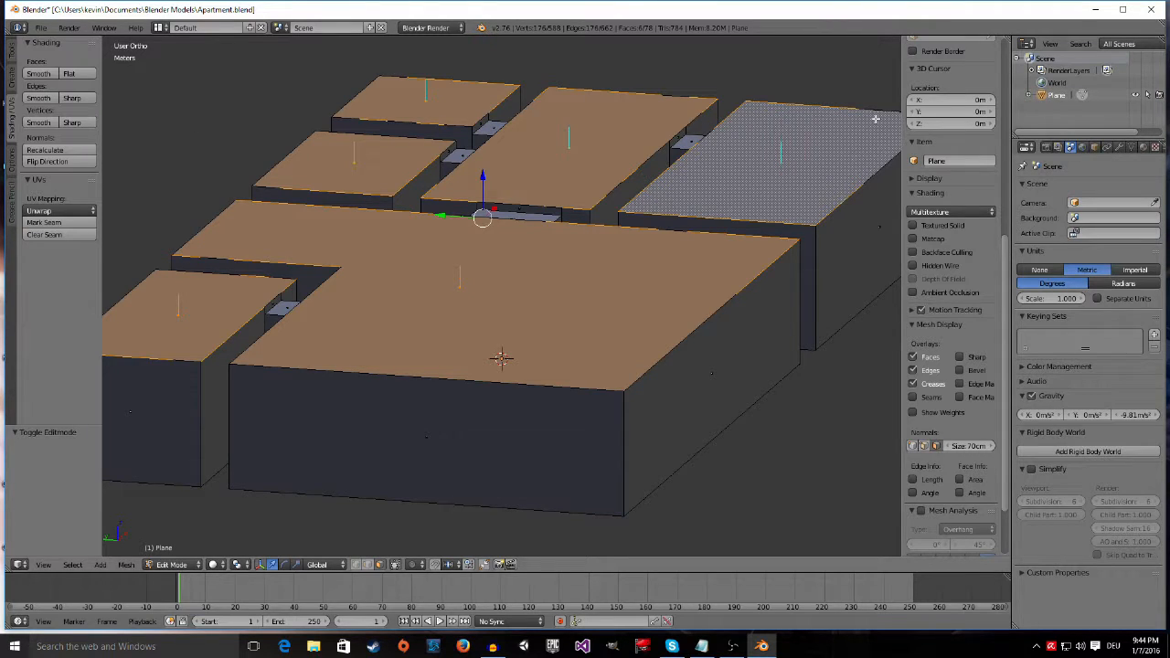
{"action": "left_click", "coordinate": [1124, 10]}
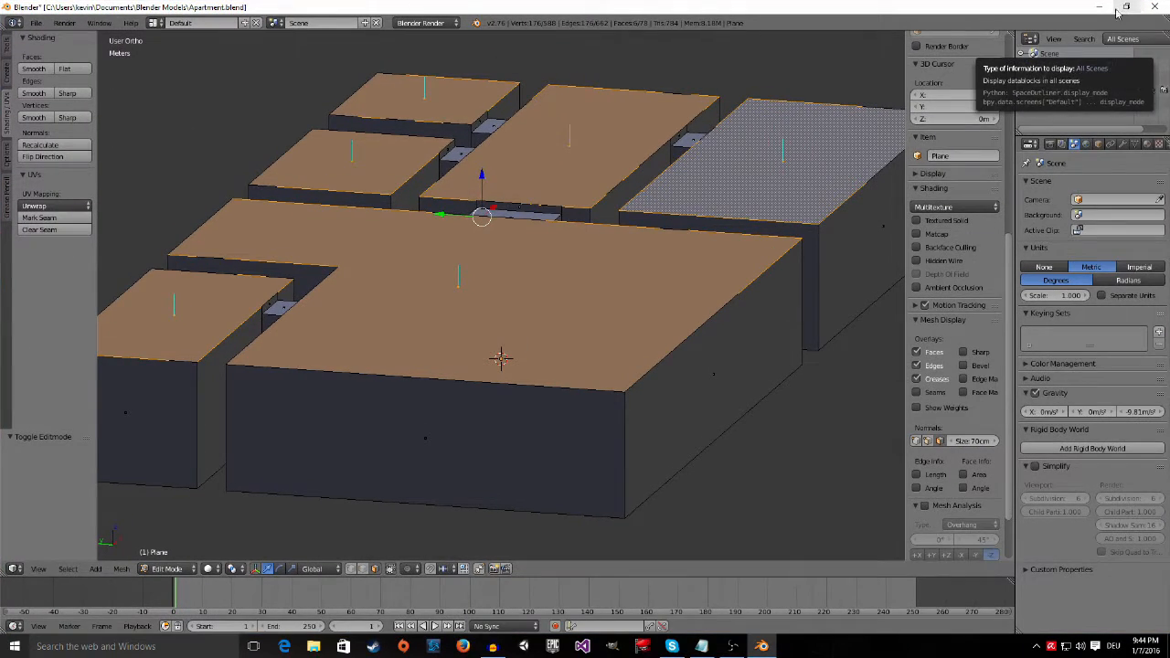
{"action": "left_click", "coordinate": [55, 157]}
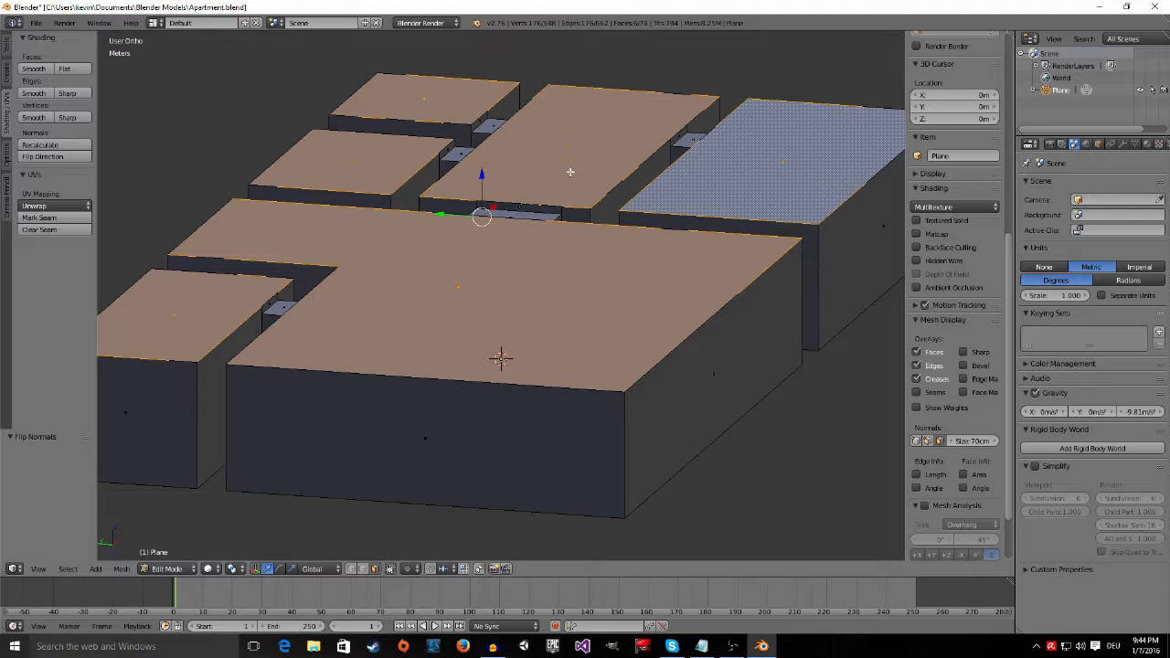
{"action": "middle_click_drag", "start_coordinate": [616, 319], "coordinate": [623, 348]}
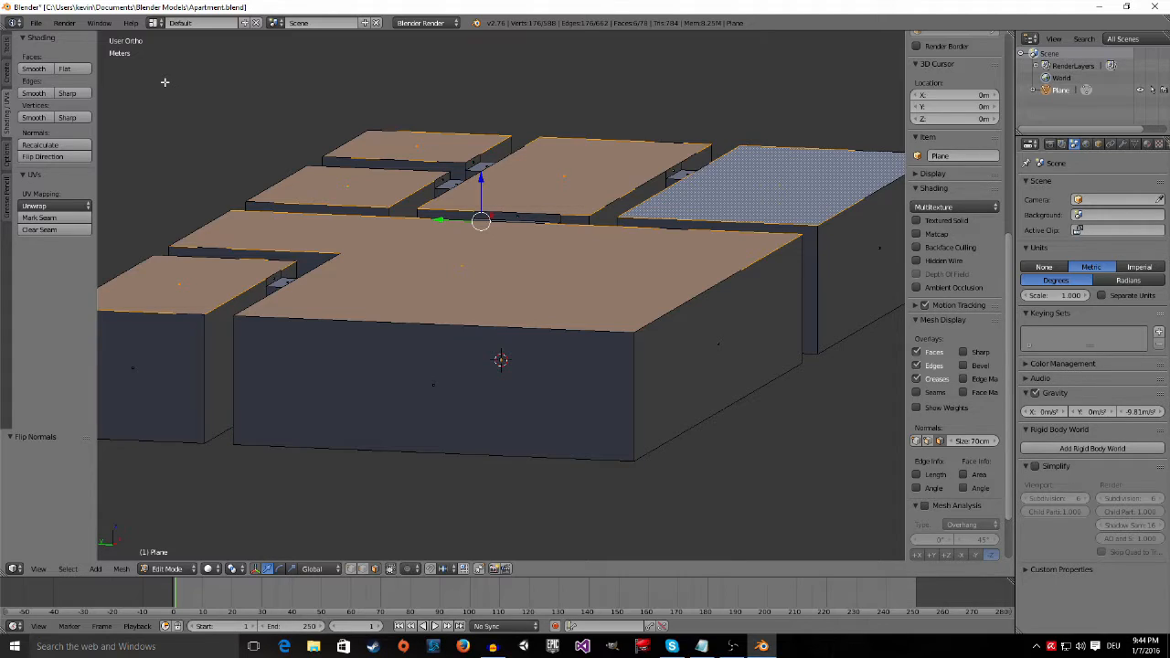
Step: Switch to perspective view and examine the normals of the walls, floor and ceiling from inside the apartment
{"action": "key", "text": "KP_5"}
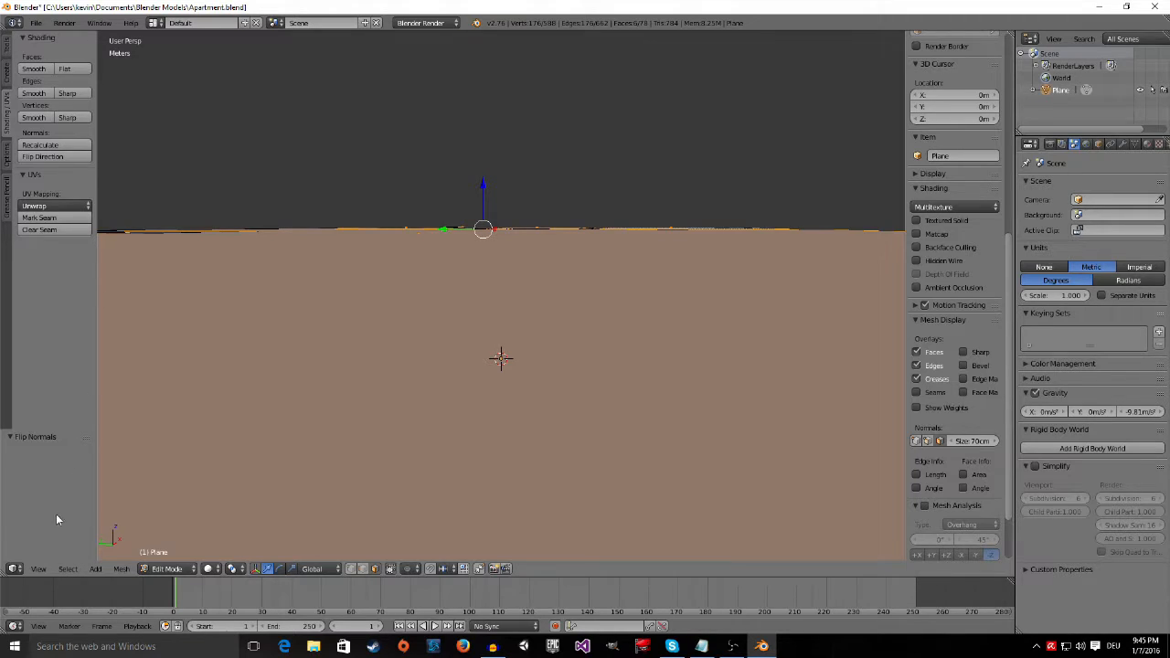
{"action": "left_click", "coordinate": [37, 574]}
{"action": "scroll", "coordinate": [508, 405], "scroll_direction": "down", "scroll_amount": 3}
{"action": "middle_click_drag", "start_coordinate": [509, 415], "coordinate": [511, 399]}
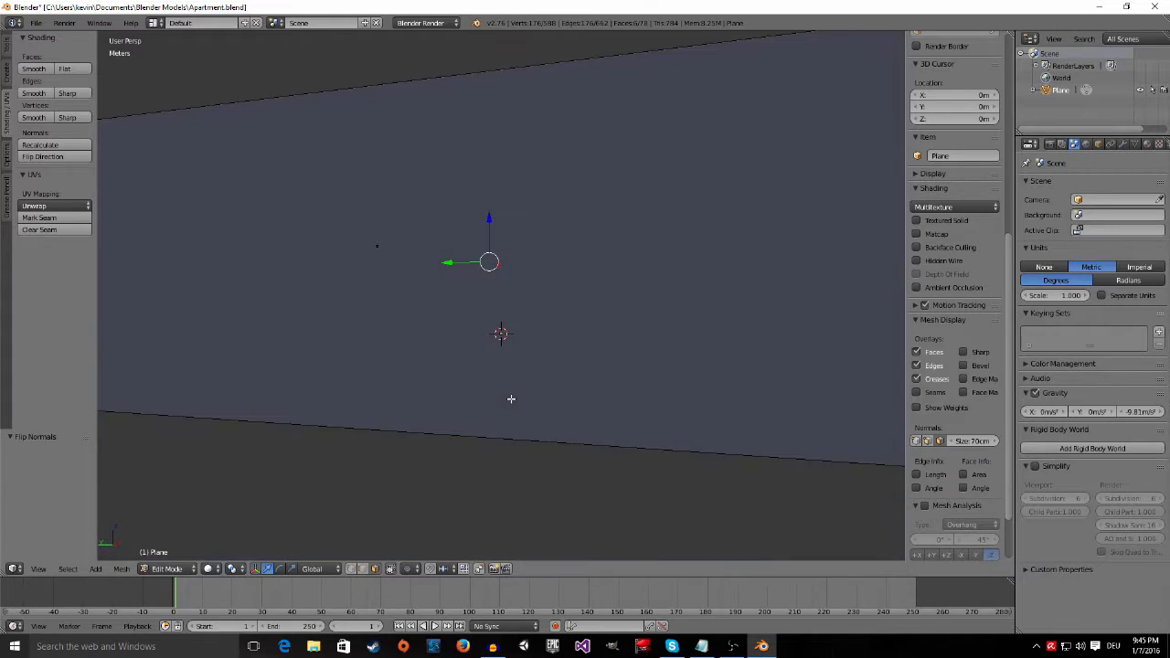
{"action": "scroll", "coordinate": [512, 399], "scroll_direction": "up", "scroll_amount": 2}
{"action": "middle_click_drag", "start_coordinate": [523, 326], "coordinate": [530, 332]}
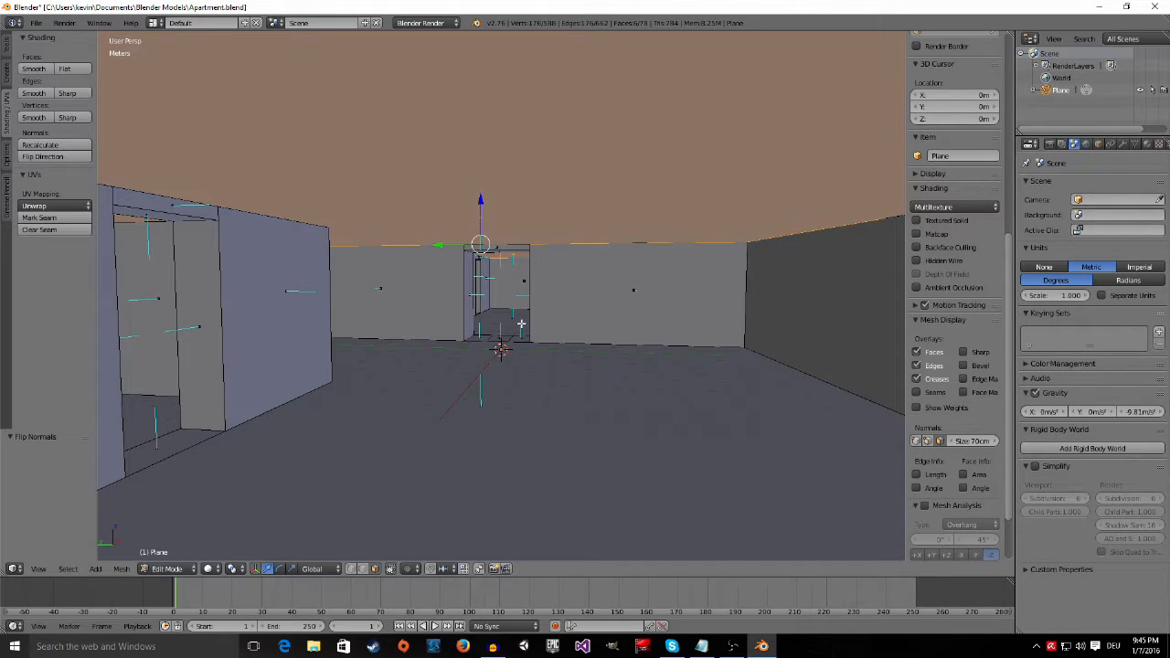
{"action": "mouse_move", "coordinate": [521, 323]}
{"action": "middle_mouse_down", "text": "shift"}
{"action": "mouse_move", "coordinate": [350, 267]}
{"action": "mouse_move", "coordinate": [546, 301]}
{"action": "mouse_move", "coordinate": [569, 287]}
{"action": "mouse_move", "coordinate": [537, 300]}
{"action": "mouse_move", "coordinate": [540, 317]}
{"action": "middle_mouse_up", "text": "shift"}
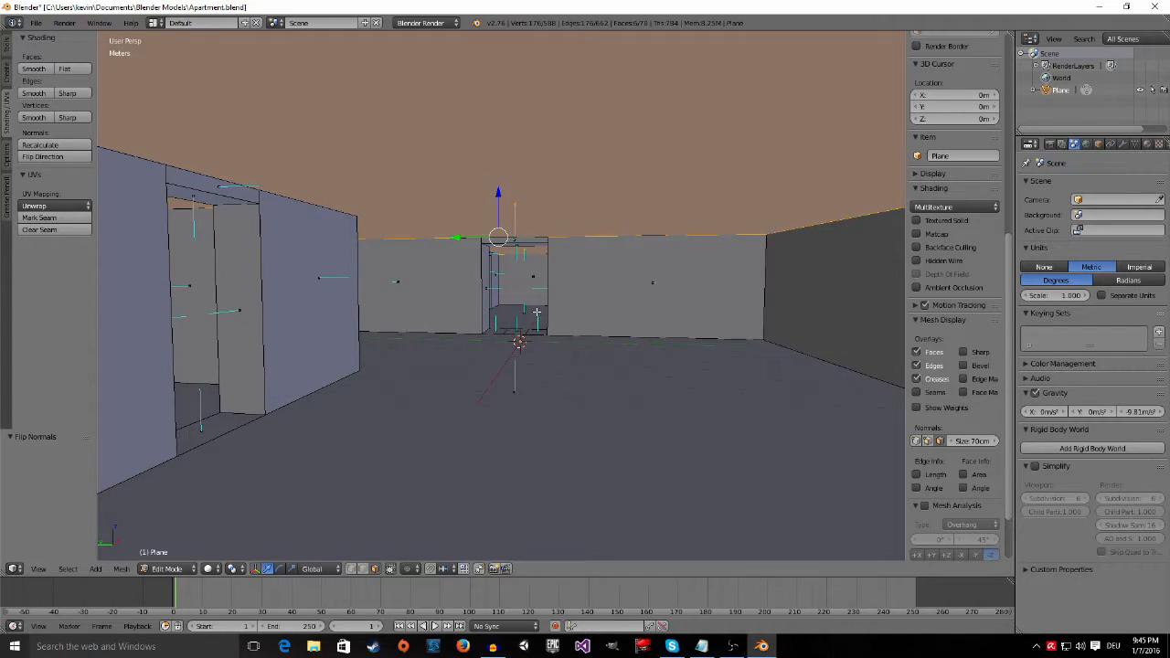
{"action": "scroll", "coordinate": [524, 264], "scroll_direction": "up", "scroll_amount": 1}
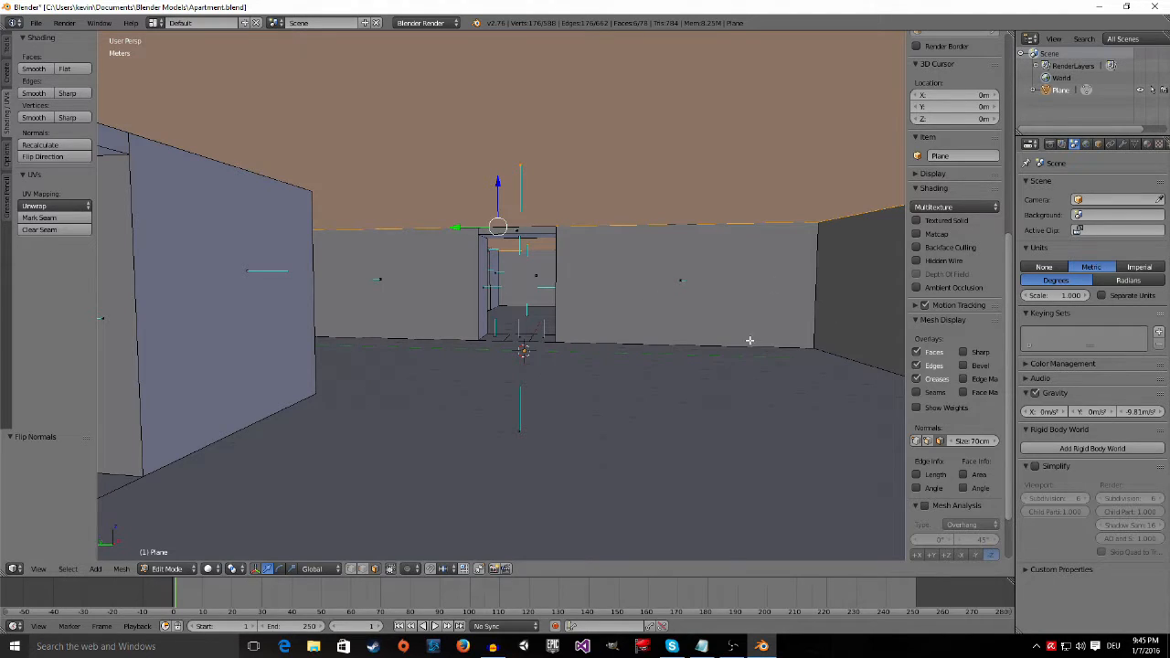
Step: Start the Screencast Keys display in the viewport
{"action": "scroll", "coordinate": [971, 416], "scroll_direction": "down", "scroll_amount": 3}
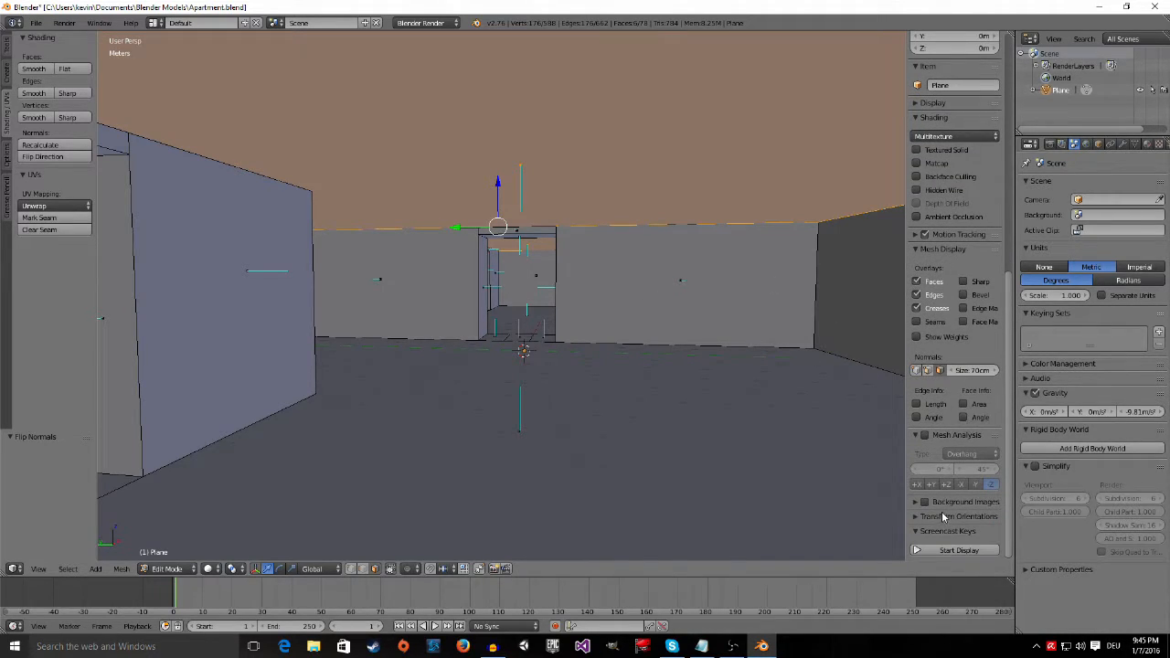
{"action": "left_click", "coordinate": [944, 551]}
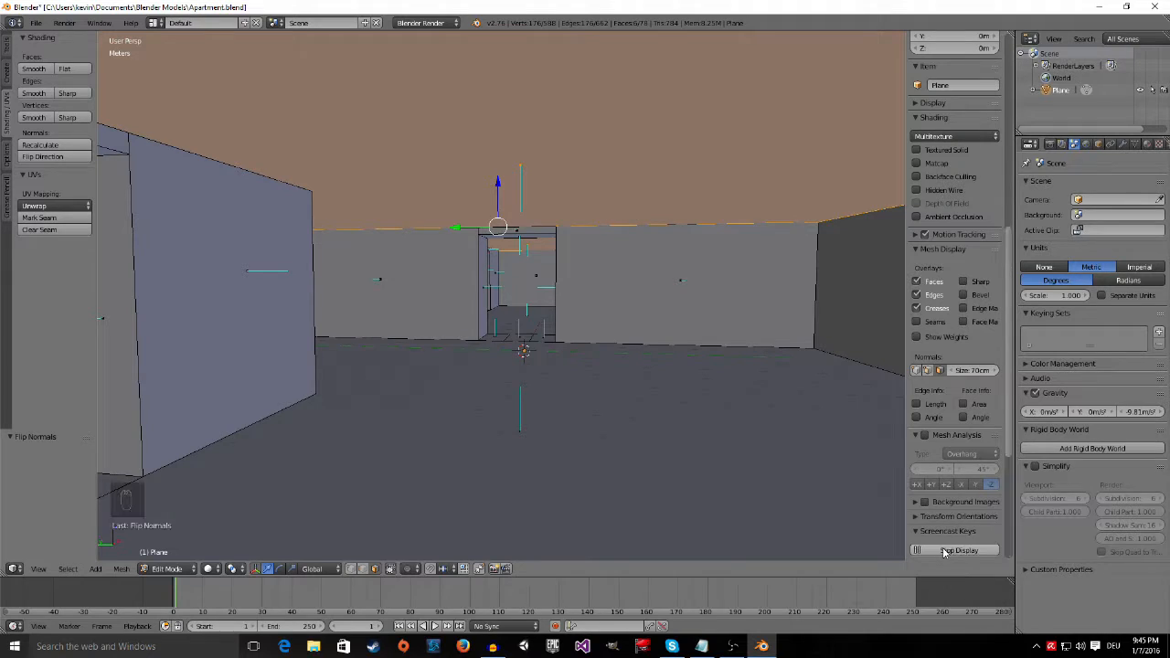
{"action": "left_click", "coordinate": [938, 529]}
Step: Turn off the face normals display for the apartment mesh
{"action": "scroll", "coordinate": [941, 512], "scroll_direction": "down", "scroll_amount": 3}
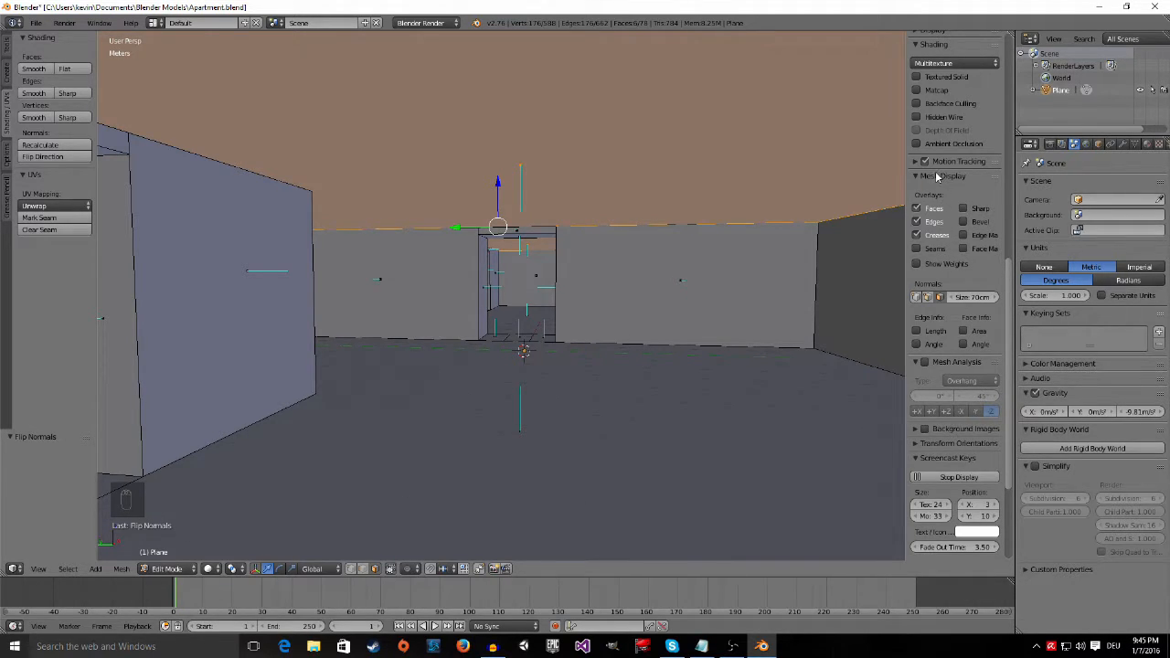
{"action": "scroll", "coordinate": [936, 173], "scroll_direction": "up", "scroll_amount": 1}
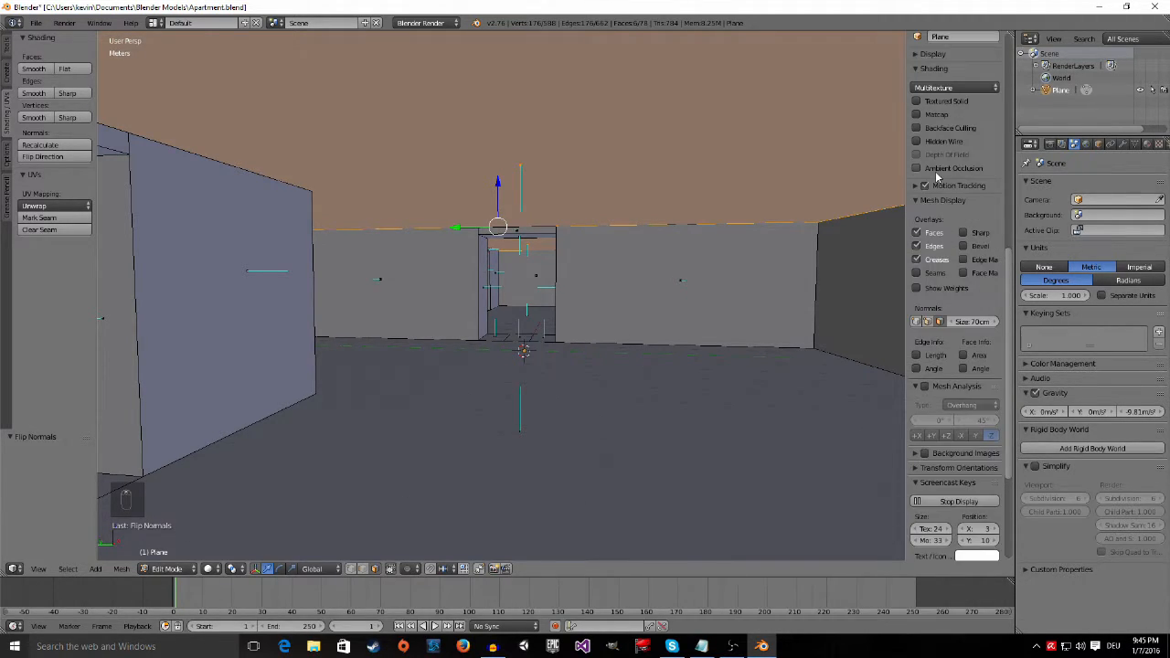
{"action": "left_click", "coordinate": [941, 323]}
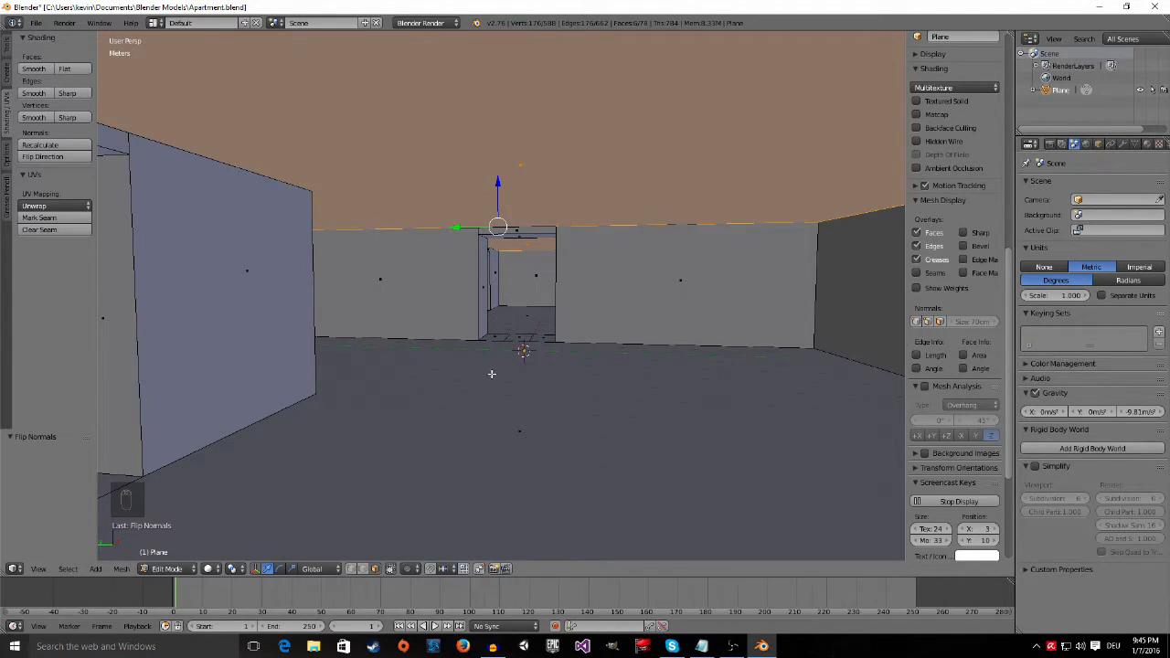
{"action": "scroll", "coordinate": [488, 373], "scroll_direction": "up", "scroll_amount": 3}
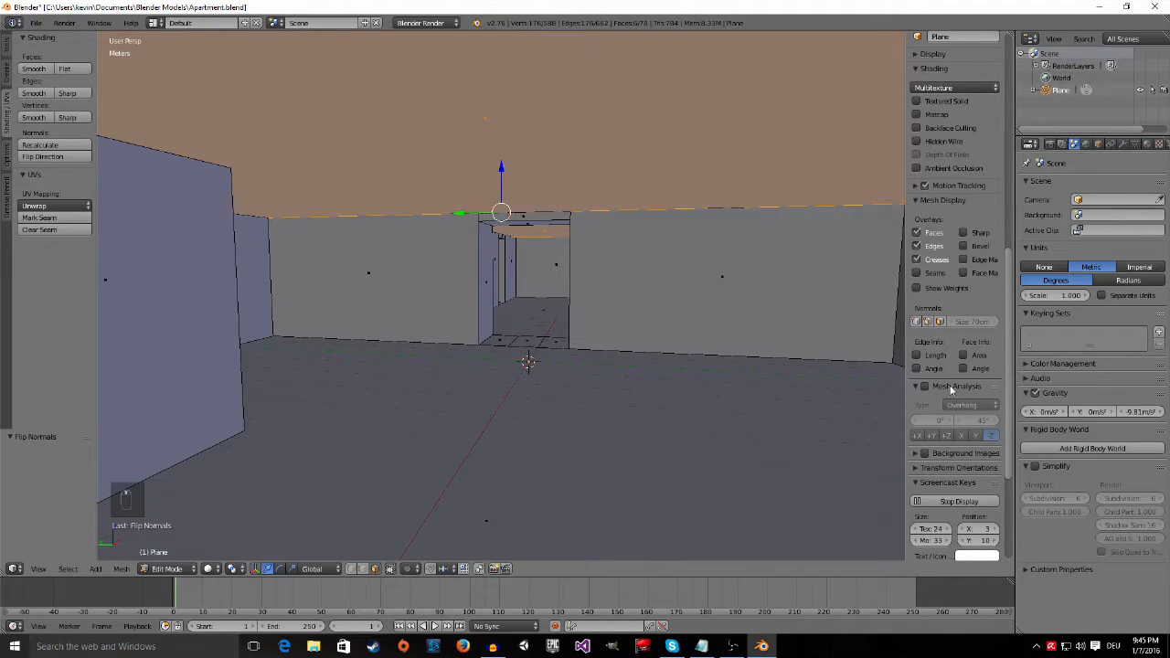
Step: Return the apartment mesh to Object Mode and bring its scale and dimensions into view with the whole building
{"action": "scroll", "coordinate": [976, 405], "scroll_direction": "up", "scroll_amount": 5}
{"action": "scroll", "coordinate": [976, 405], "scroll_direction": "up", "scroll_amount": 10}
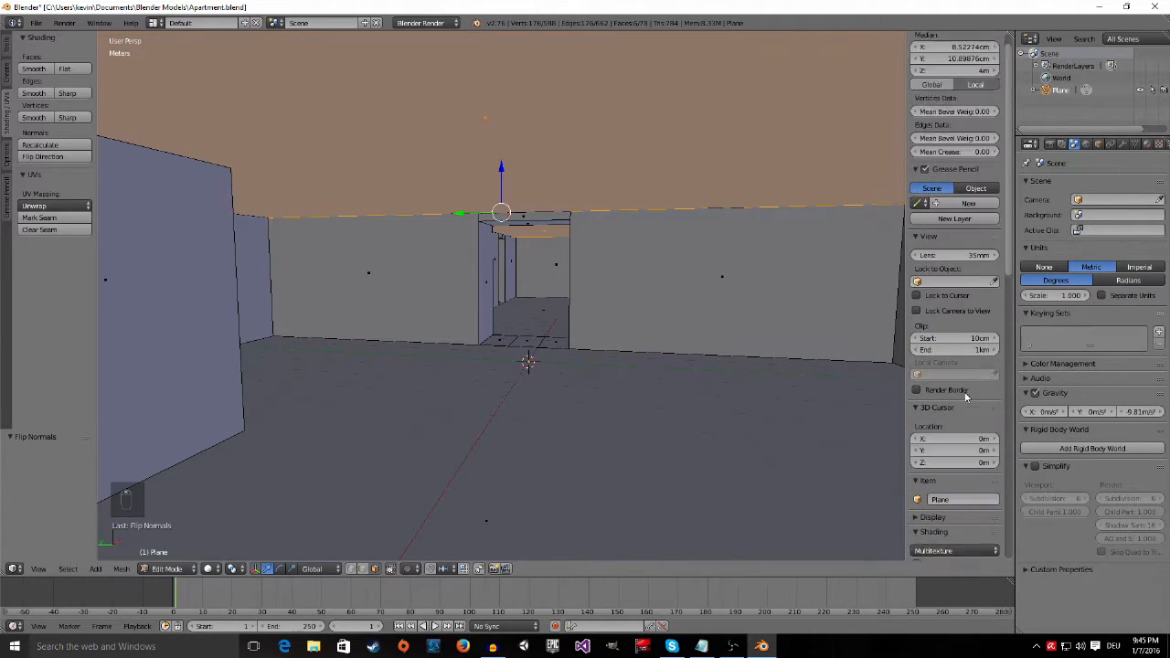
{"action": "middle_click_drag", "start_coordinate": [653, 364], "coordinate": [657, 371]}
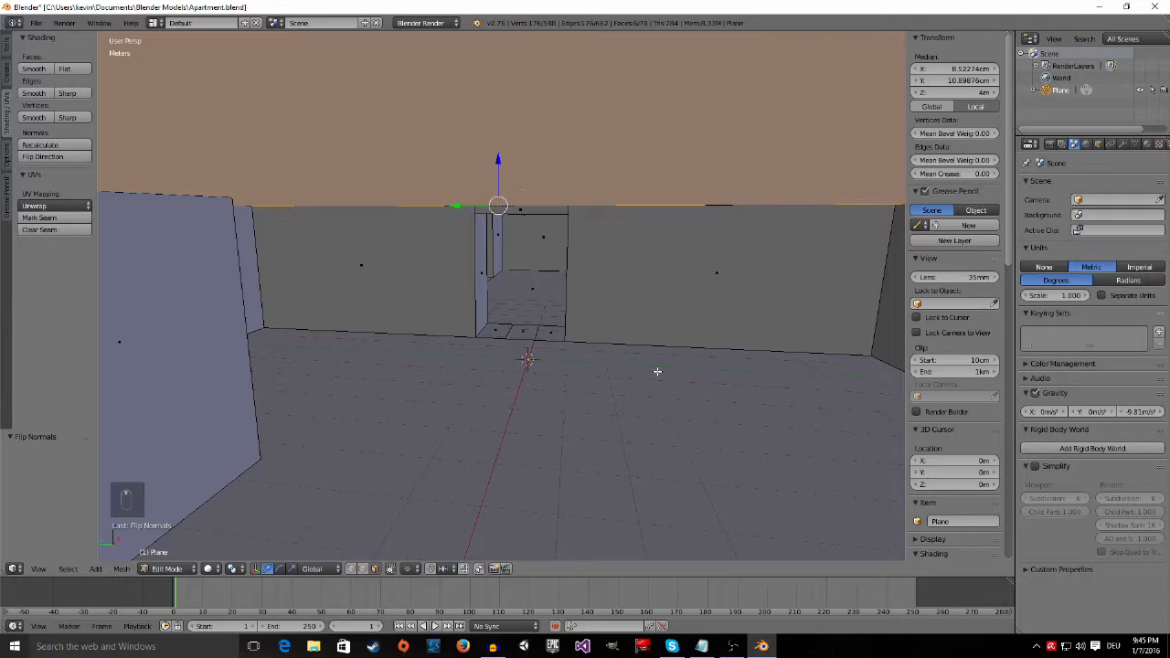
{"action": "key", "text": "Tab"}
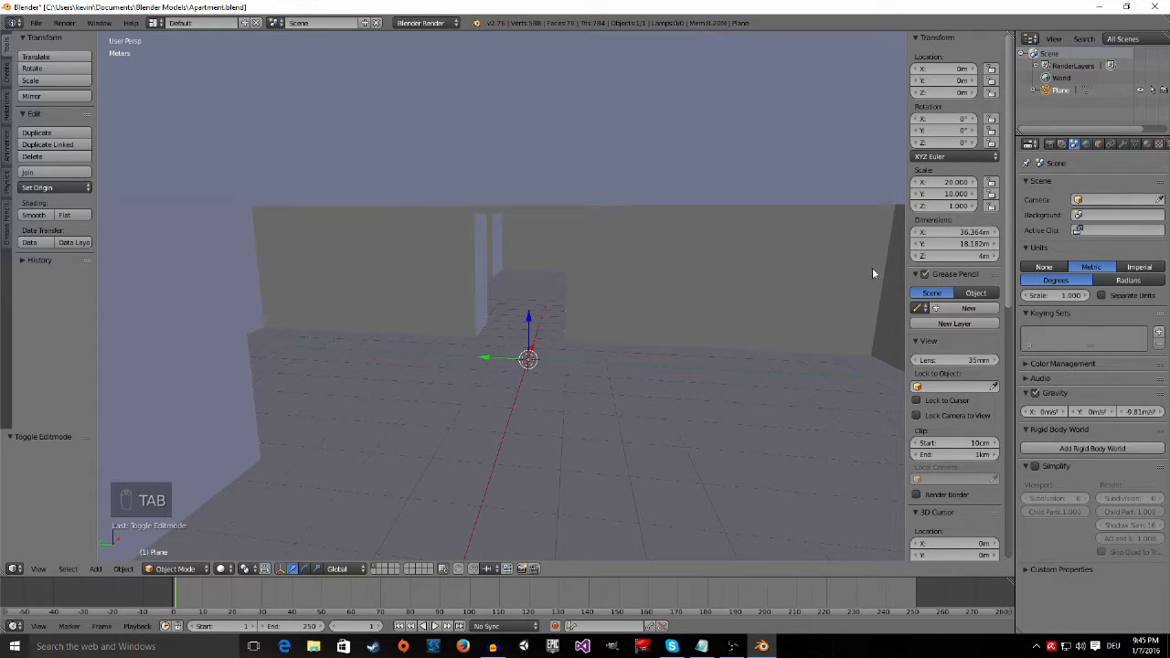
{"action": "scroll", "coordinate": [735, 249], "scroll_direction": "down", "scroll_amount": 5}
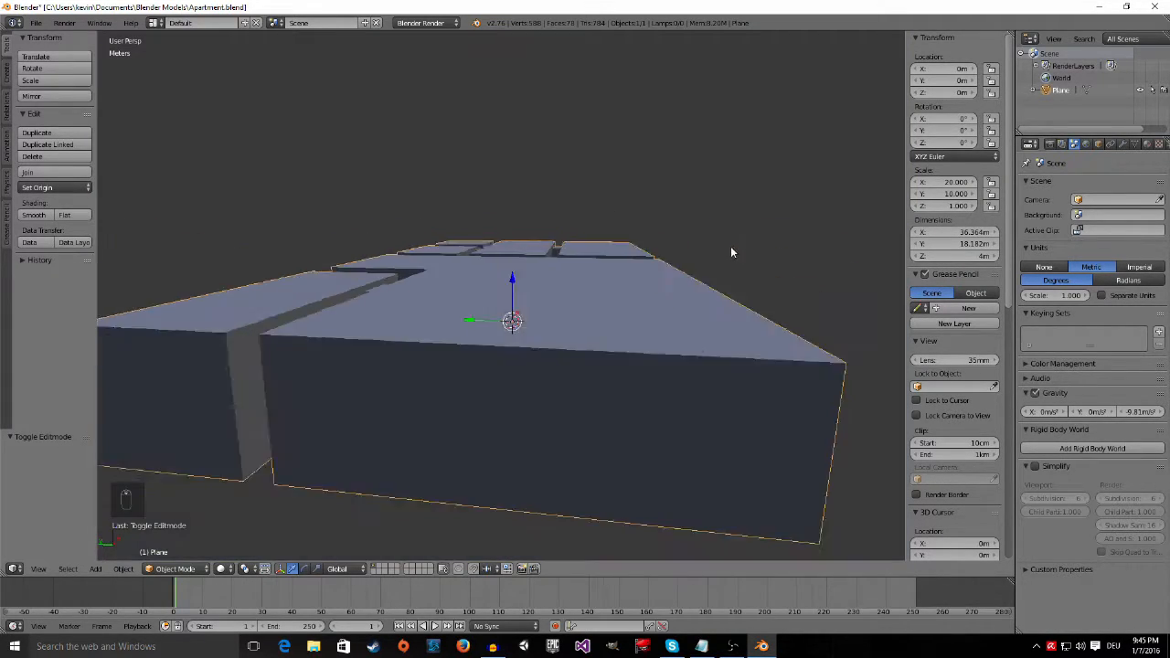
{"action": "scroll", "coordinate": [731, 250], "scroll_direction": "down", "scroll_amount": 4}
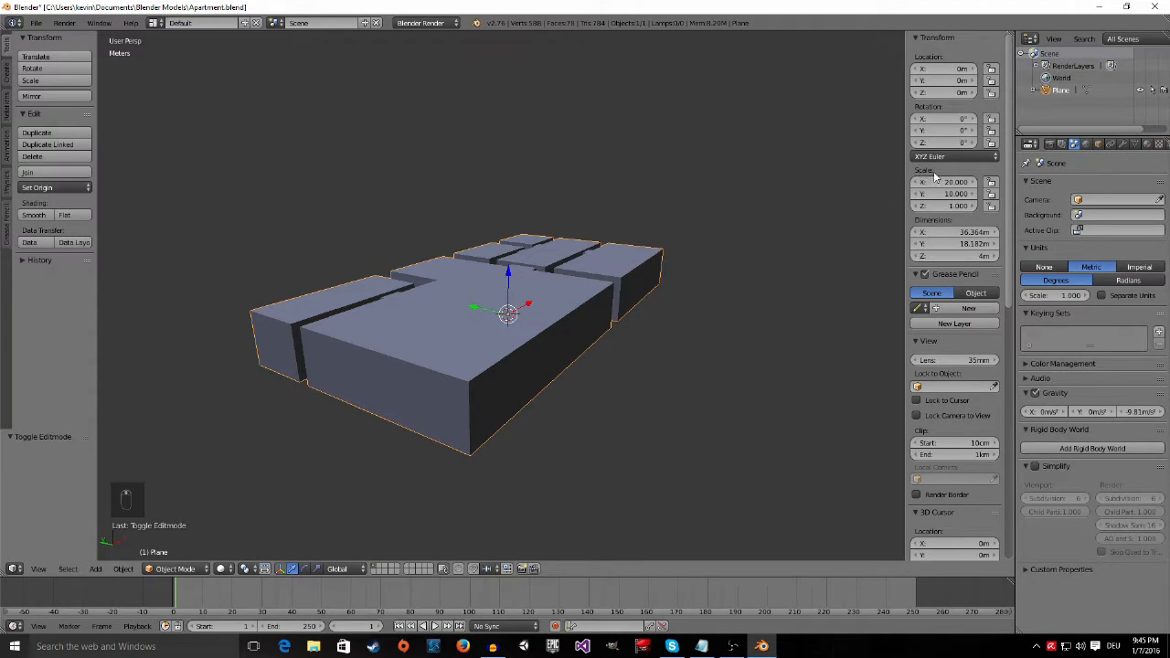
Step: Apply the rotation and scale of the apartment object to its mesh data
{"action": "middle_click_drag", "start_coordinate": [870, 186], "coordinate": [651, 215]}
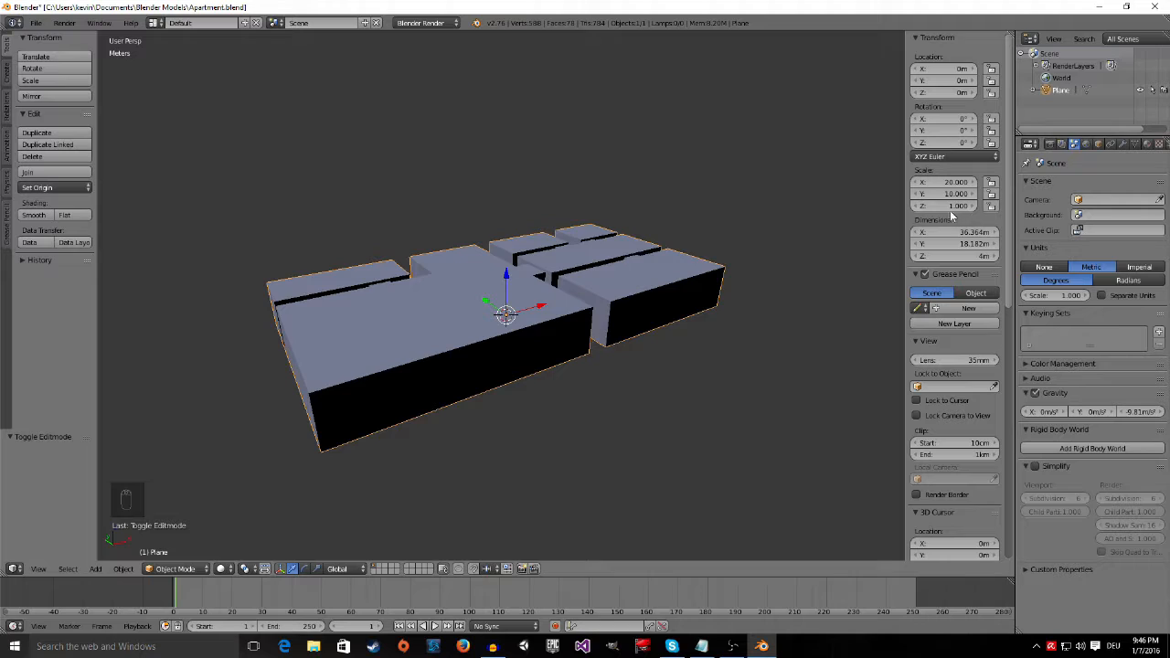
{"action": "middle_click_drag", "start_coordinate": [522, 337], "coordinate": [478, 305]}
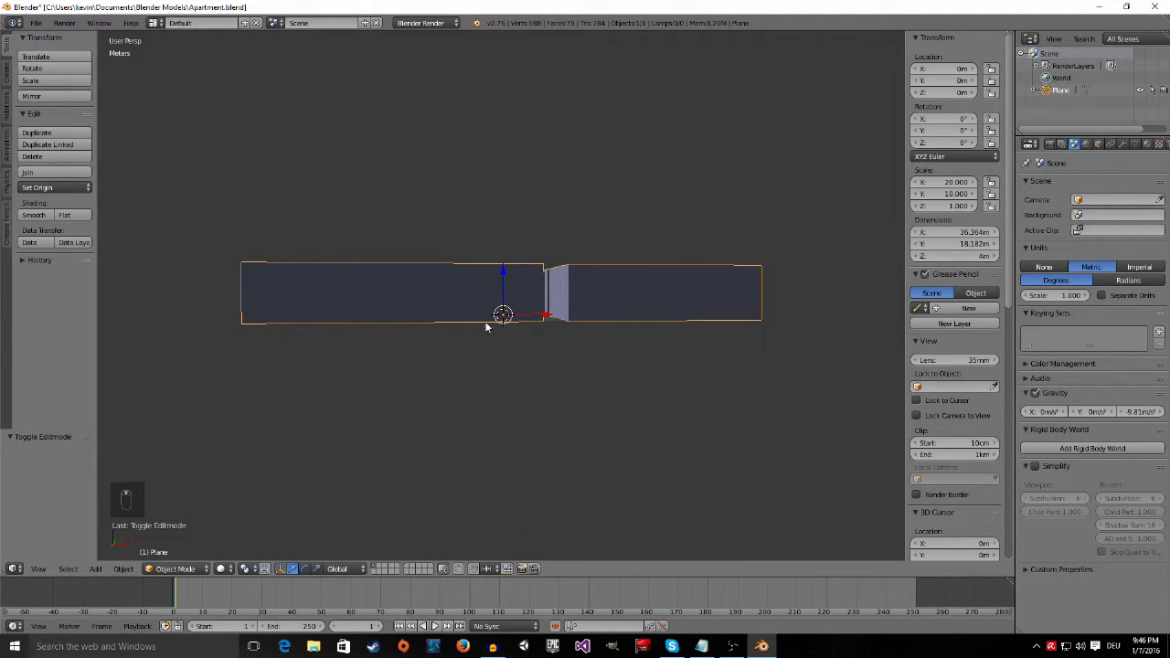
{"action": "middle_click_drag", "start_coordinate": [497, 301], "coordinate": [585, 322]}
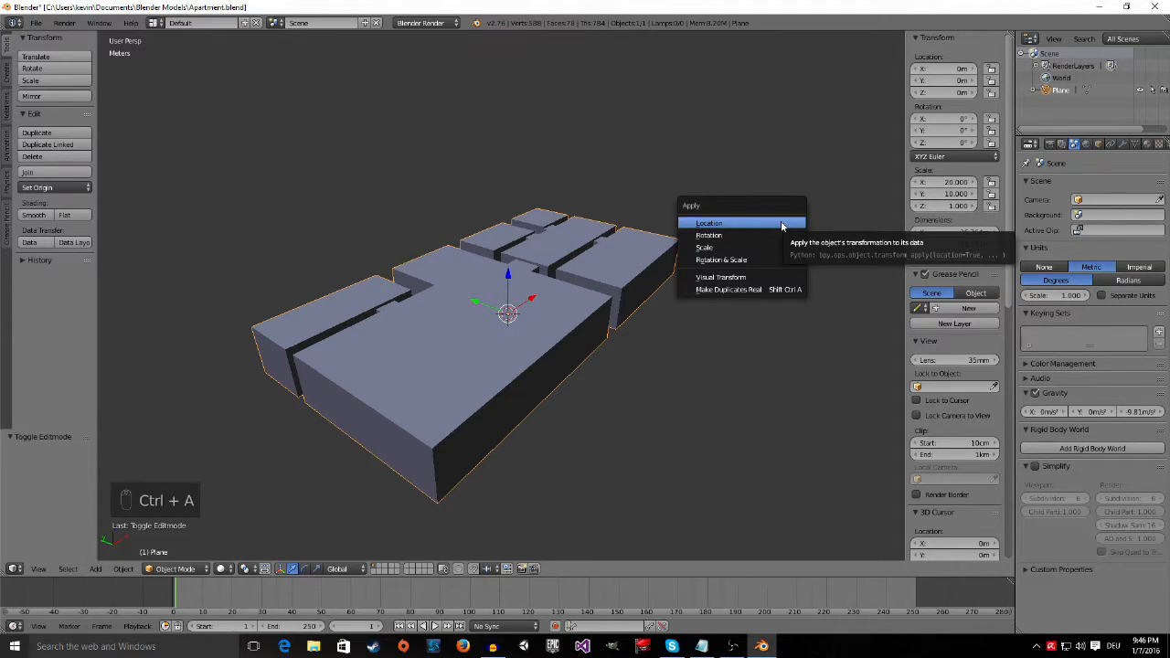
{"action": "left_click", "coordinate": [731, 267]}
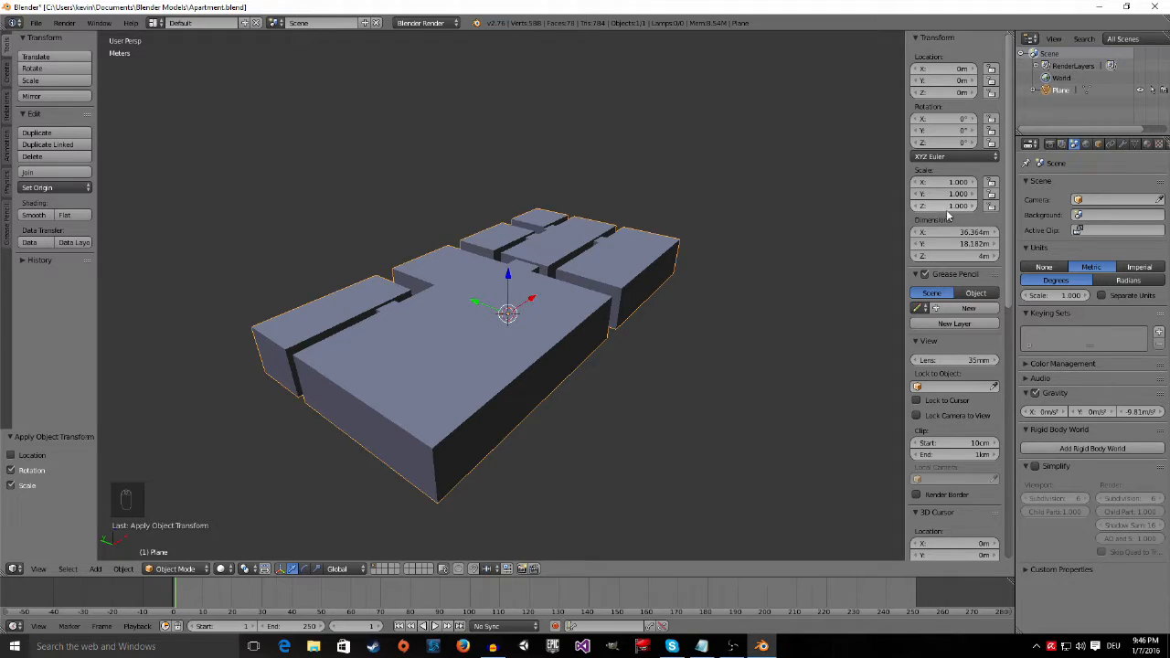
{"action": "middle_click_drag", "start_coordinate": [622, 266], "coordinate": [567, 269]}
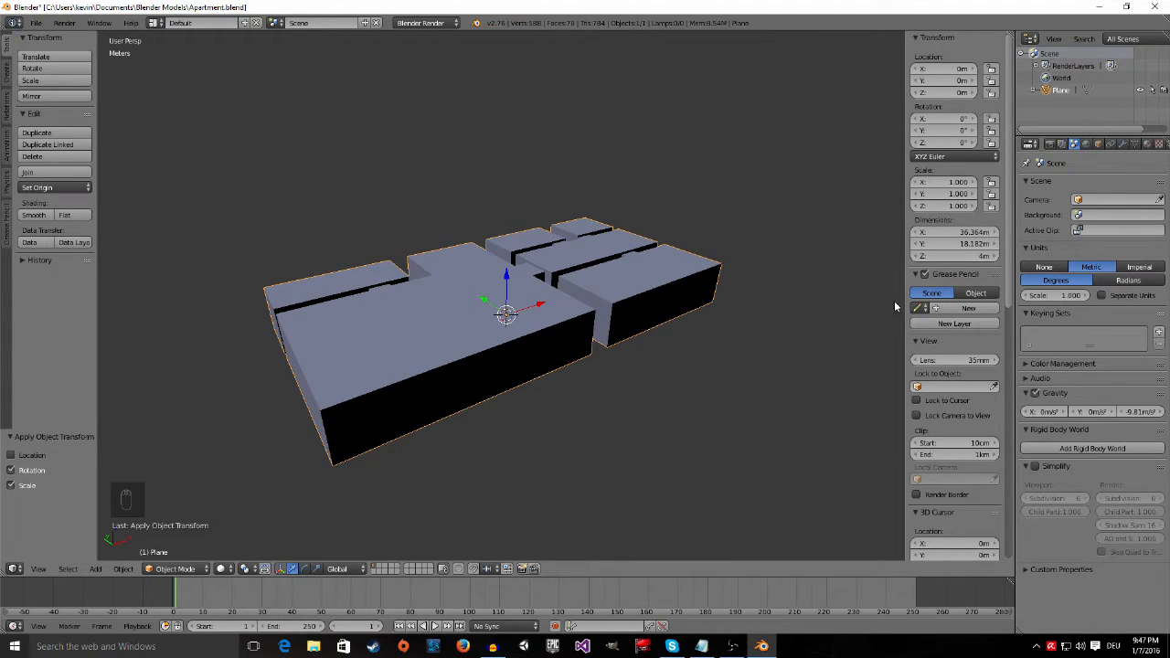
Step: Hide the transform properties, widen the properties editor, and create a new material on the apartment object
{"action": "left_click_drag", "start_coordinate": [904, 298], "coordinate": [1013, 307]}
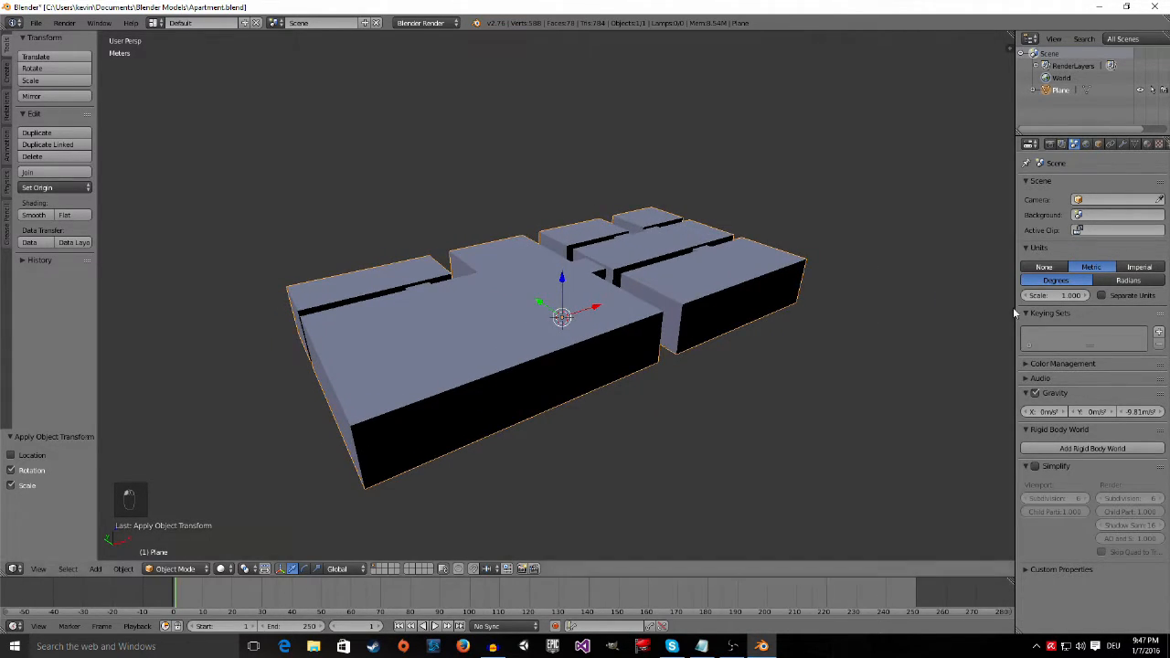
{"action": "middle_click_drag", "start_coordinate": [720, 292], "coordinate": [697, 315]}
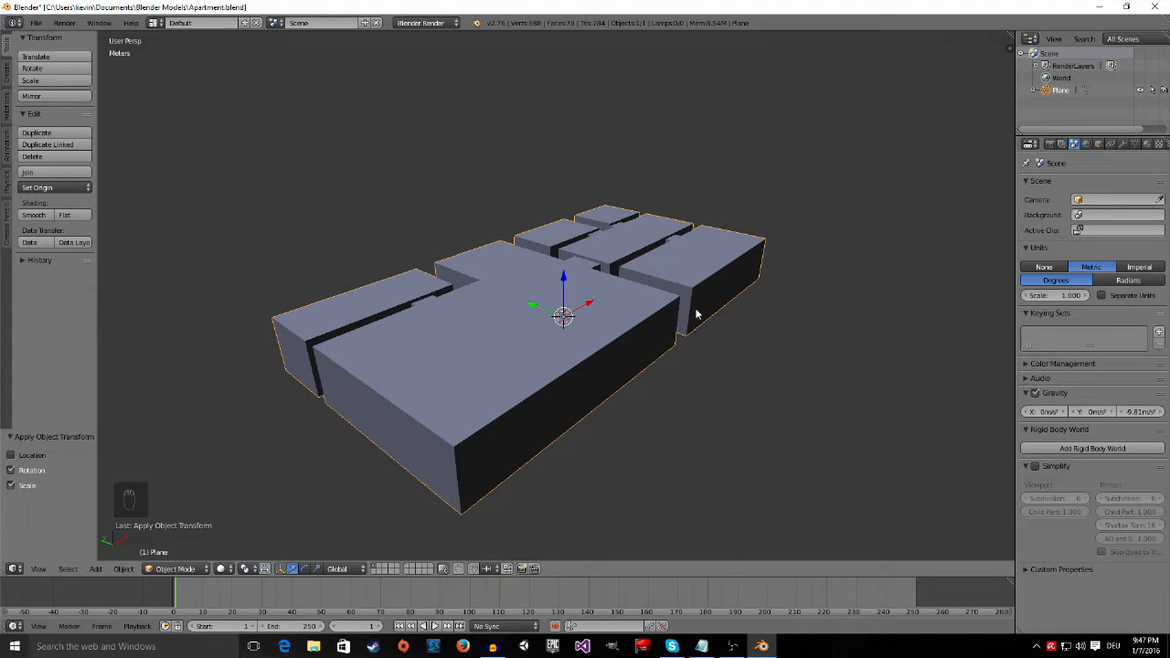
{"action": "left_click_drag", "start_coordinate": [1012, 196], "coordinate": [959, 201]}
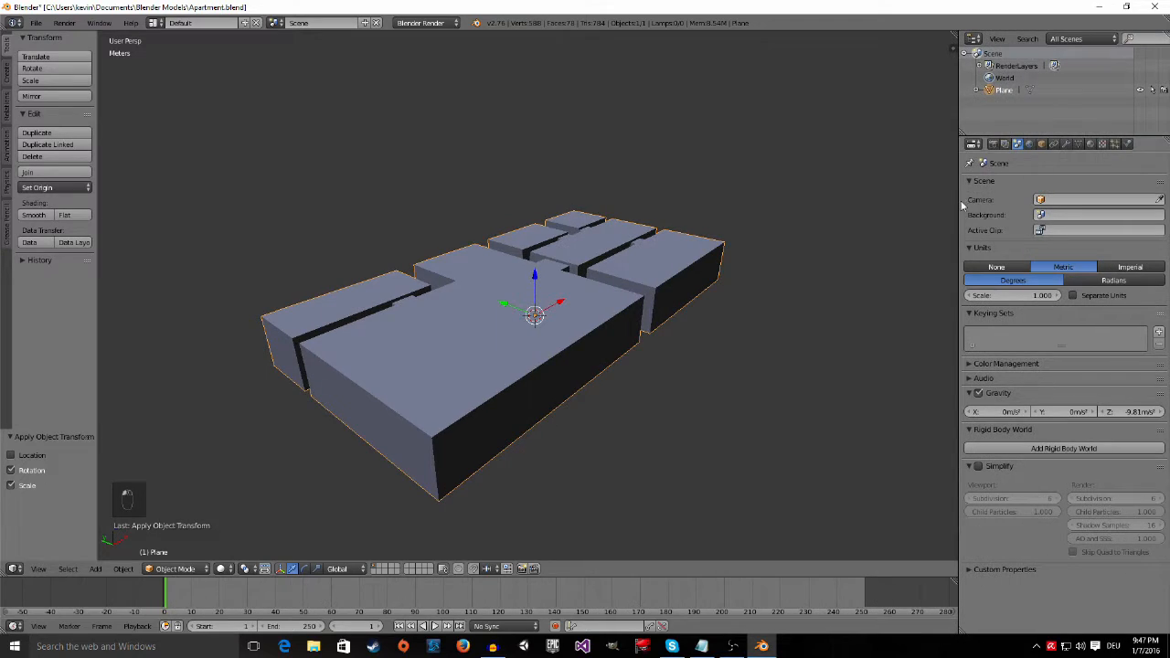
{"action": "left_click", "coordinate": [1091, 147]}
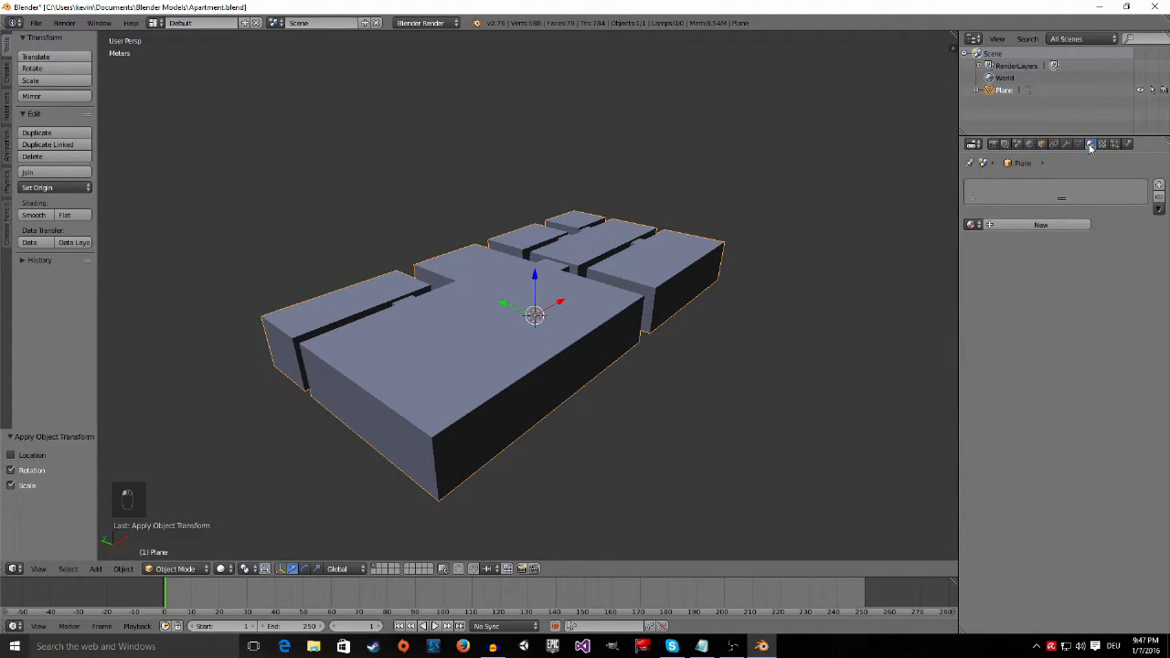
{"action": "left_click", "coordinate": [1038, 226]}
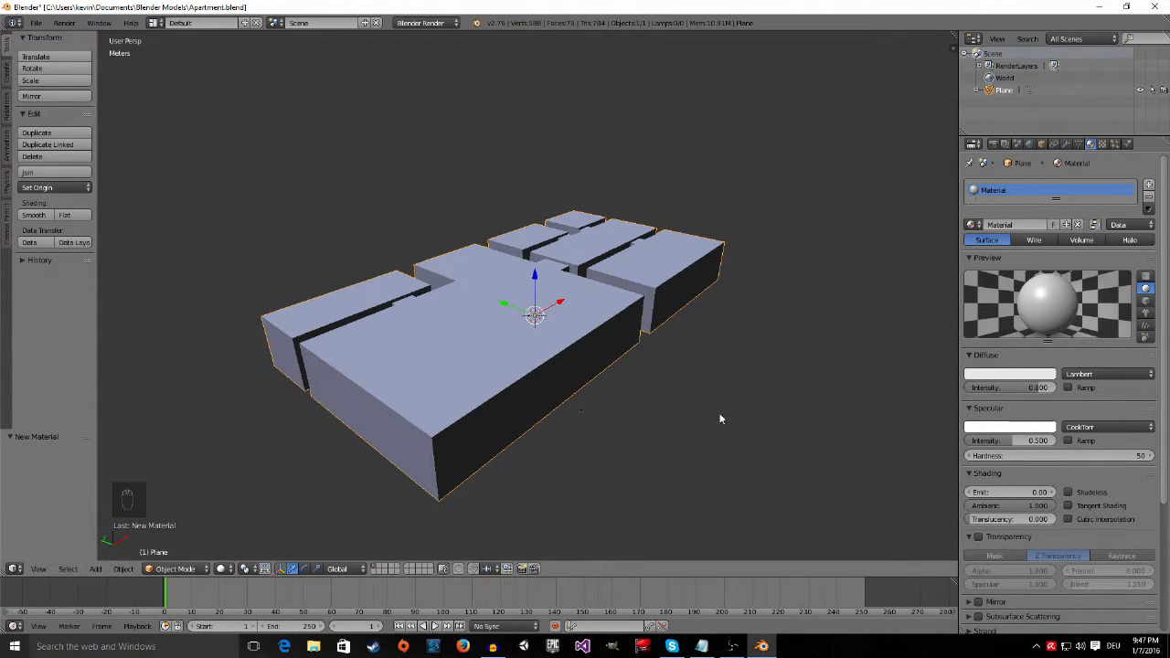
Step: Try a blue and a red diffuse colour on the apartment's material
{"action": "left_click", "coordinate": [994, 376]}
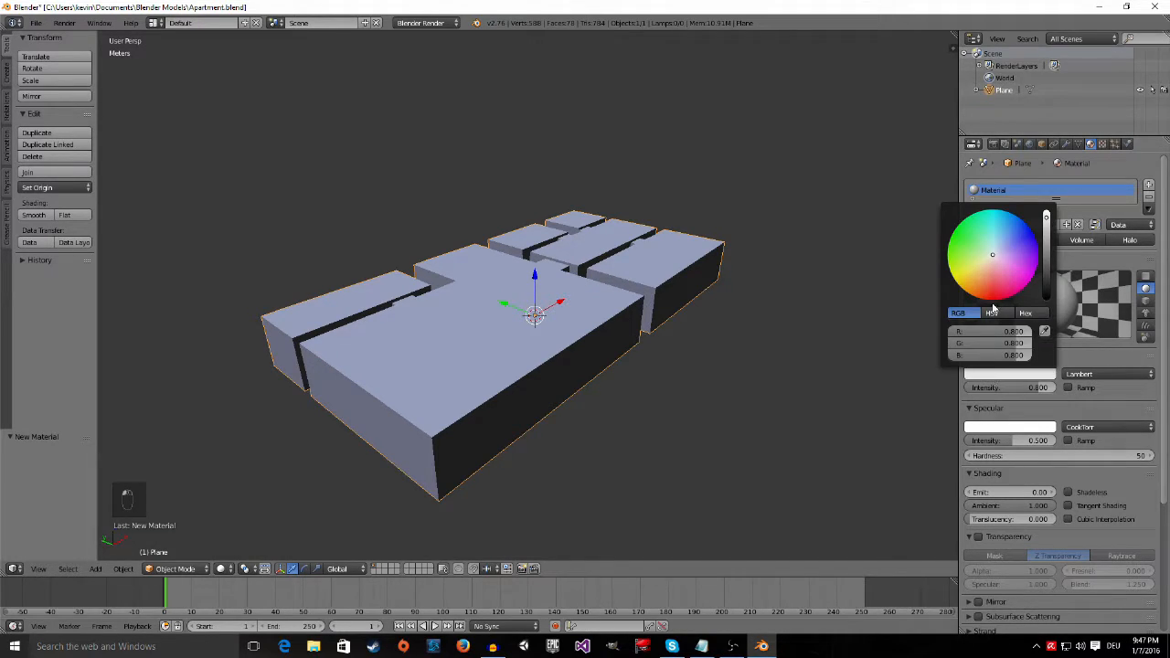
{"action": "left_click", "coordinate": [992, 257]}
{"action": "mouse_move", "coordinate": [992, 257]}
{"action": "left_mouse_down"}
{"action": "mouse_move", "coordinate": [1024, 222]}
{"action": "mouse_move", "coordinate": [1032, 230]}
{"action": "left_mouse_up"}
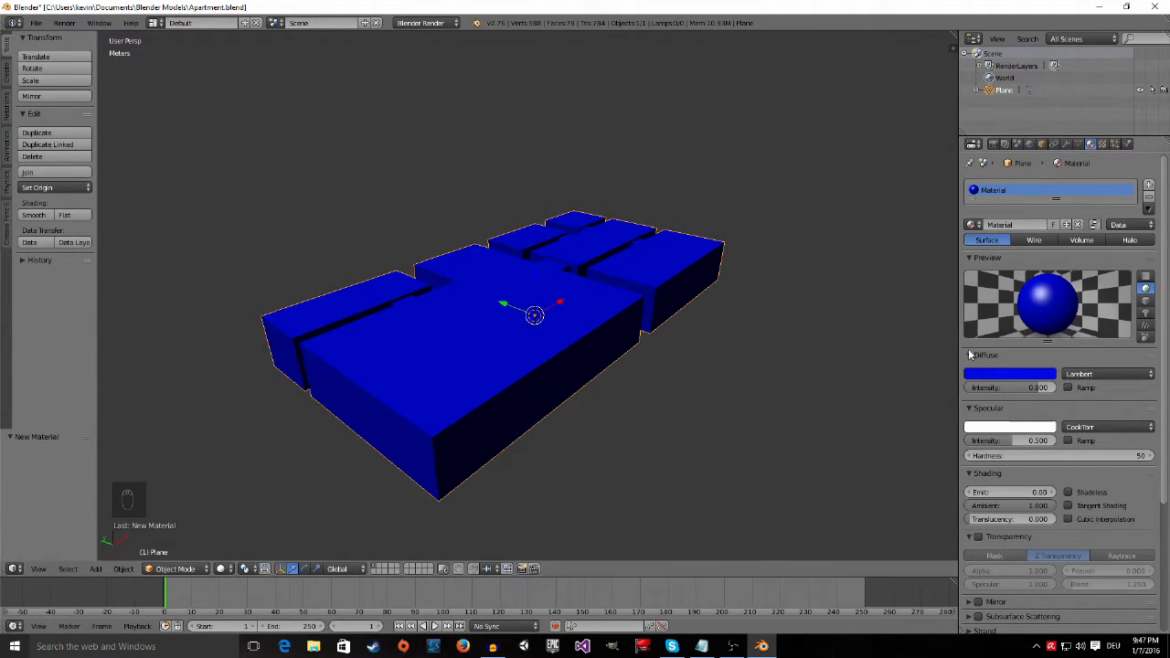
{"action": "left_click", "coordinate": [998, 375]}
{"action": "left_click", "coordinate": [1006, 298]}
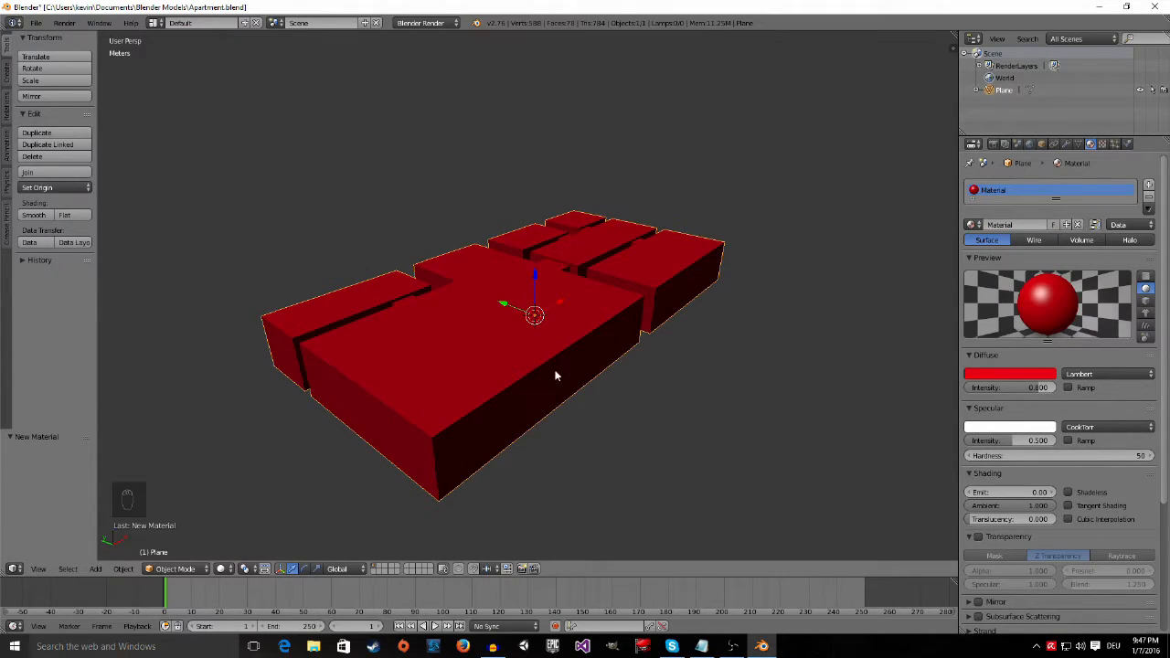
Step: Set the material's diffuse colour to pure white with R, G and B all at 1
{"action": "left_click", "coordinate": [999, 376]}
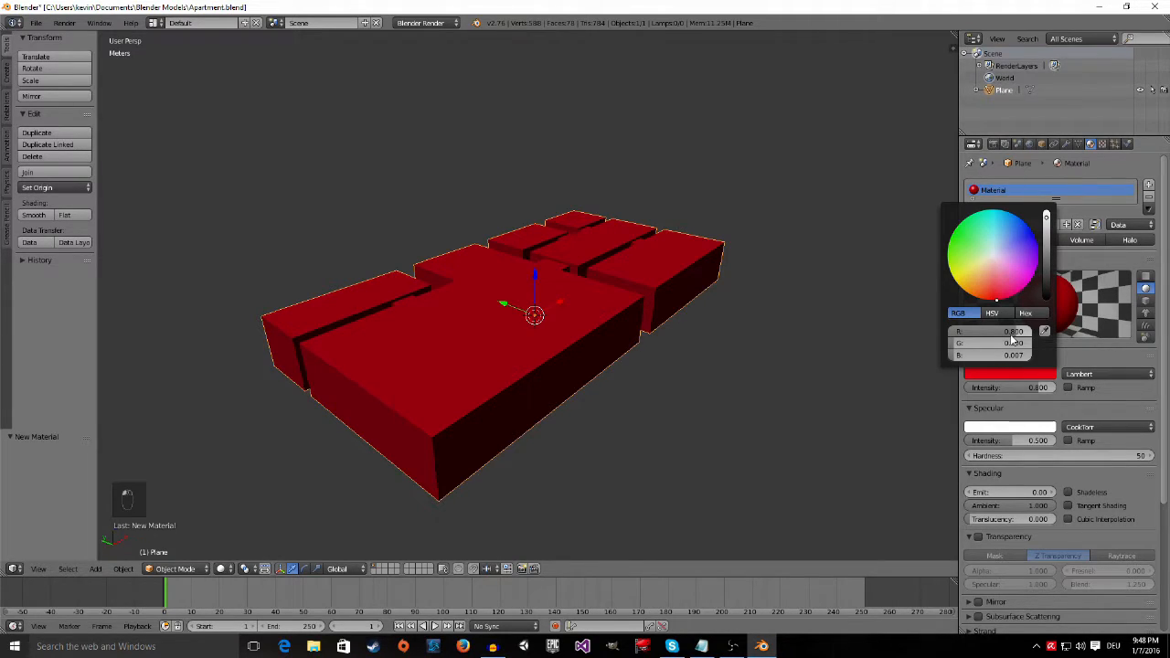
{"action": "left_click", "coordinate": [1010, 332]}
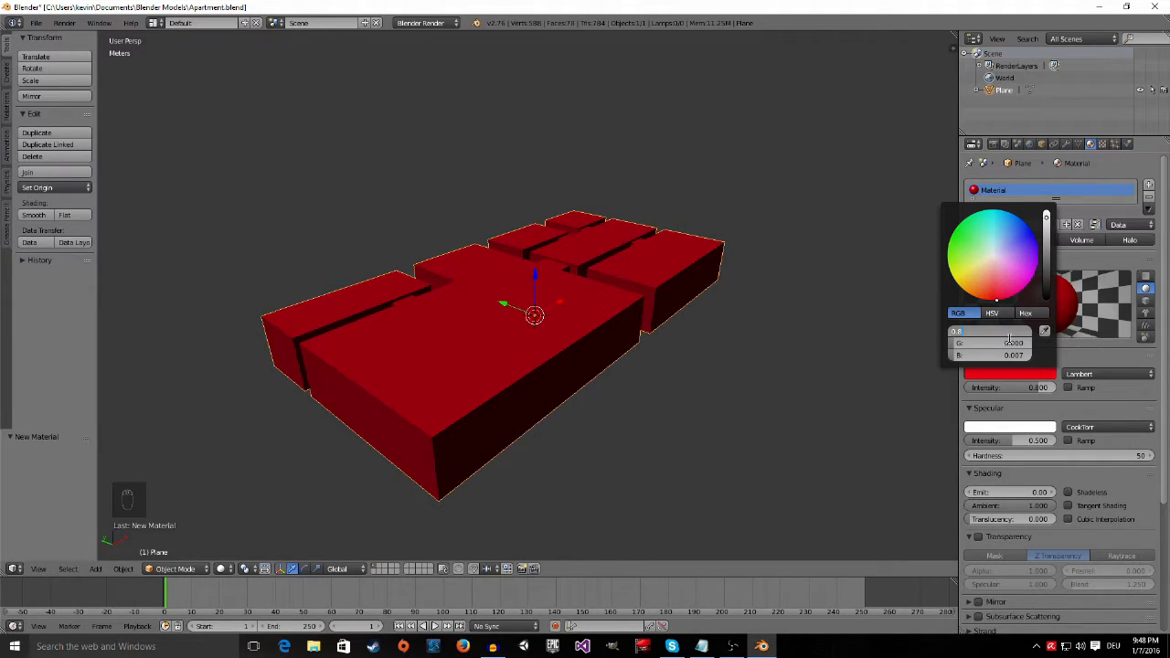
{"action": "type", "text": "1"}
{"action": "key", "text": "Return"}
{"action": "left_click", "coordinate": [1013, 344]}
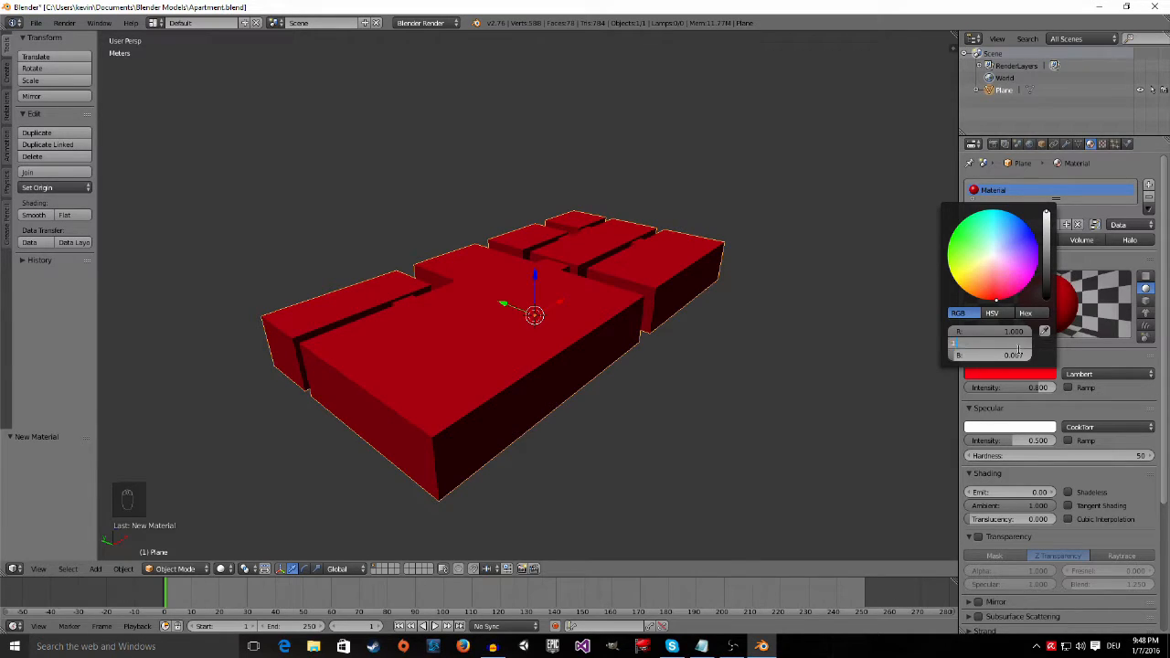
{"action": "type", "text": "1"}
{"action": "key", "text": "Return"}
{"action": "left_click", "coordinate": [997, 355]}
{"action": "key", "text": "BackSpace"}
{"action": "type", "text": "1"}
{"action": "key", "text": "Return"}
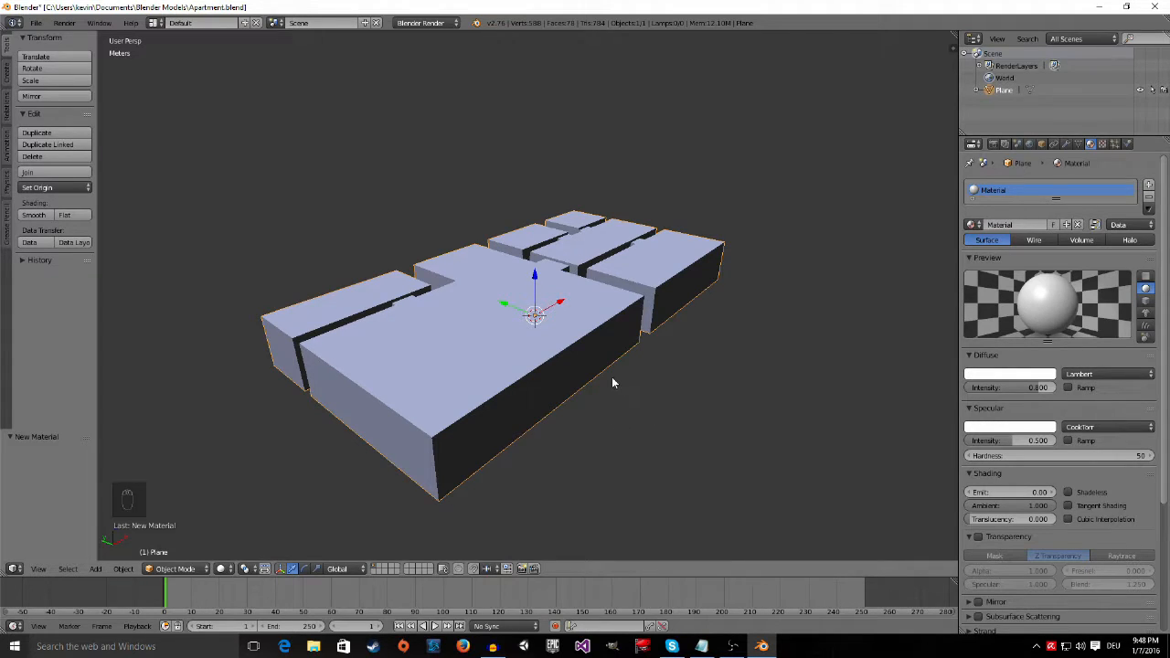
Step: Rename the apartment's material to Floor
{"action": "scroll", "coordinate": [613, 383], "scroll_direction": "up", "scroll_amount": 8}
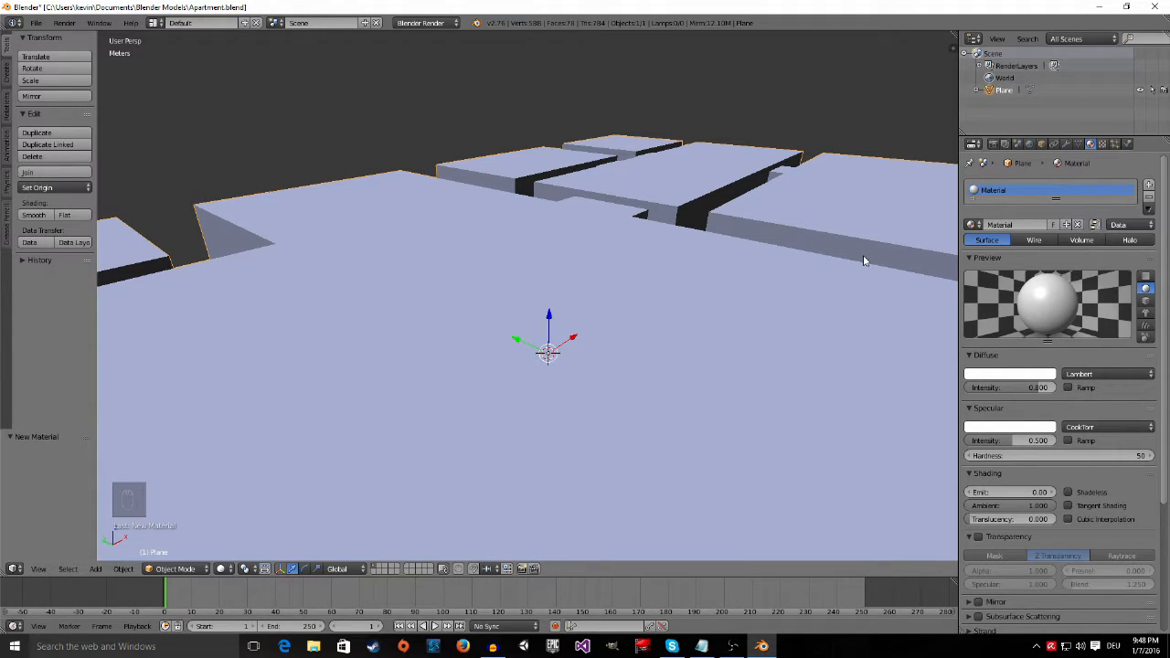
{"action": "middle_click_drag", "start_coordinate": [755, 303], "coordinate": [657, 295]}
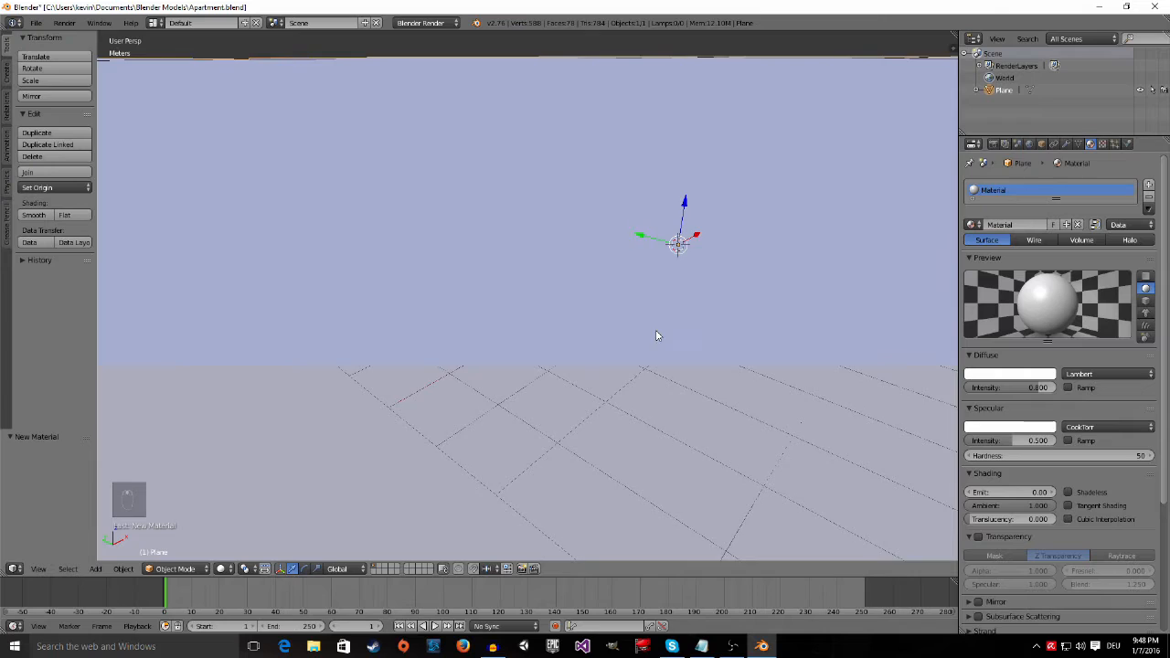
{"action": "middle_click_drag", "start_coordinate": [655, 335], "coordinate": [687, 295]}
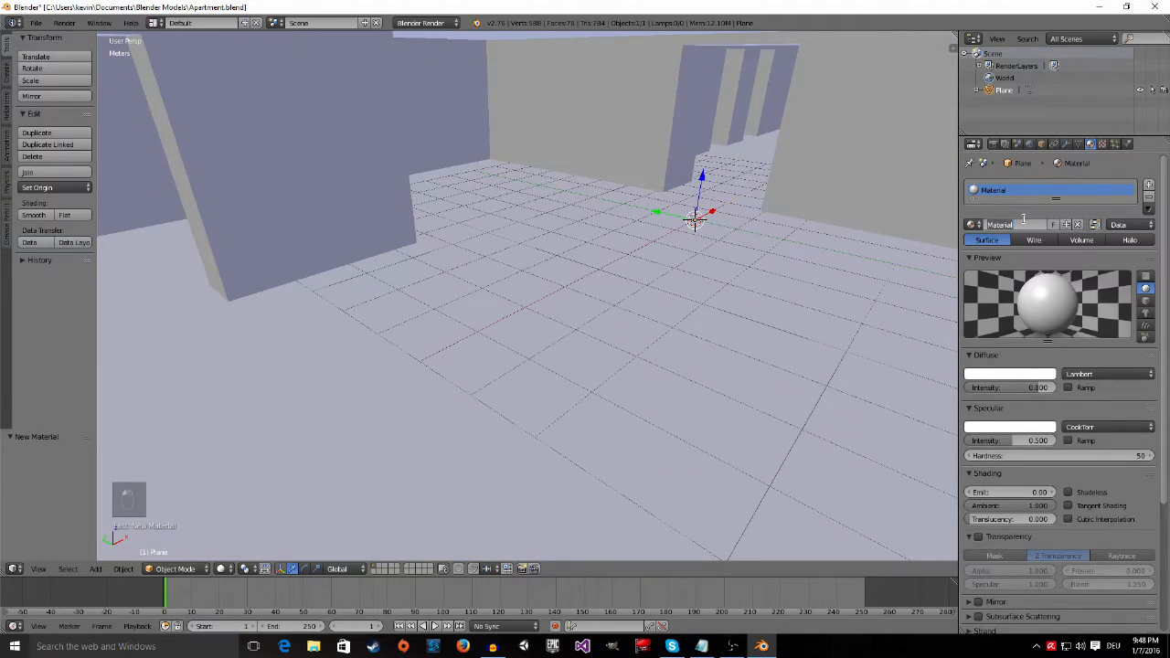
{"action": "key", "text": "BackSpace"}
{"action": "type", "text": "Floo"}
{"action": "key", "text": "Return"}
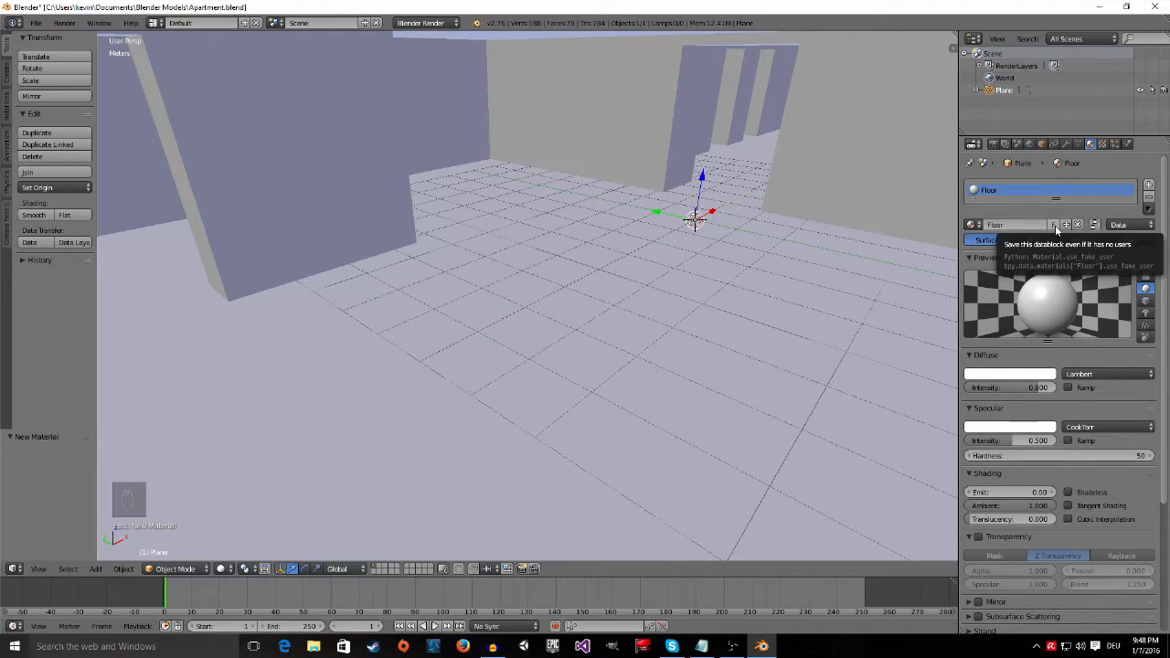
Step: Give the Floor material a fake user and save over the existing Apartment.blend file
{"action": "left_click", "coordinate": [1055, 225]}
{"action": "key", "text": "ctrl+s"}
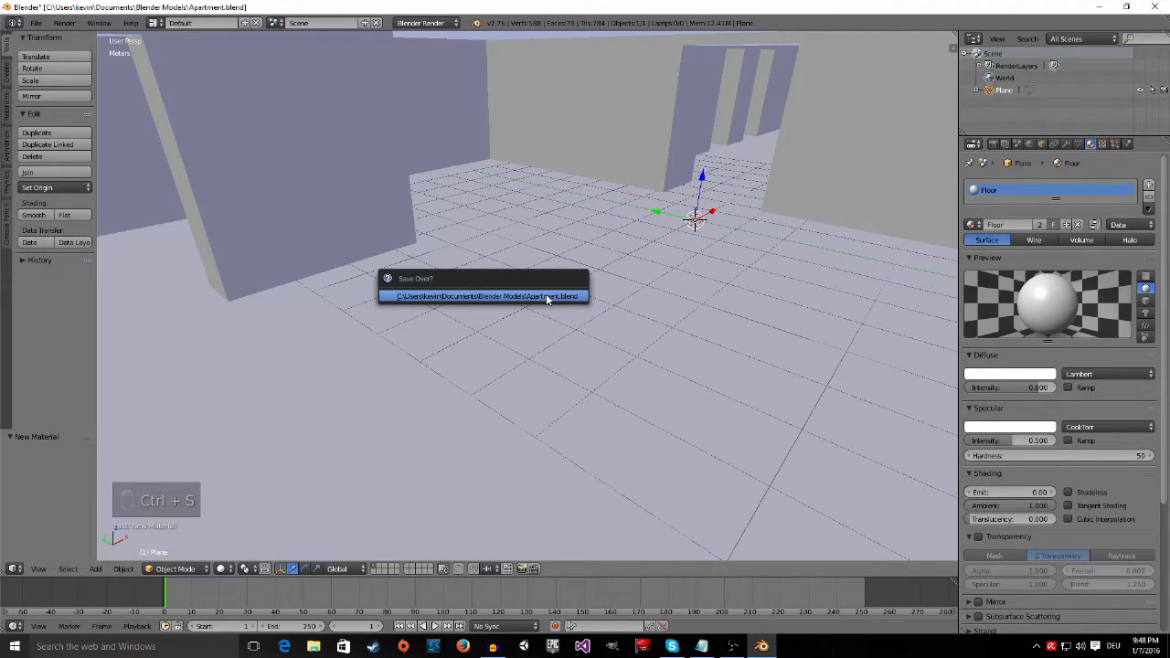
{"action": "left_click", "coordinate": [549, 299]}
Step: Add a second material slot to the apartment with a new material named Wall
{"action": "middle_click_drag", "start_coordinate": [680, 309], "coordinate": [760, 301]}
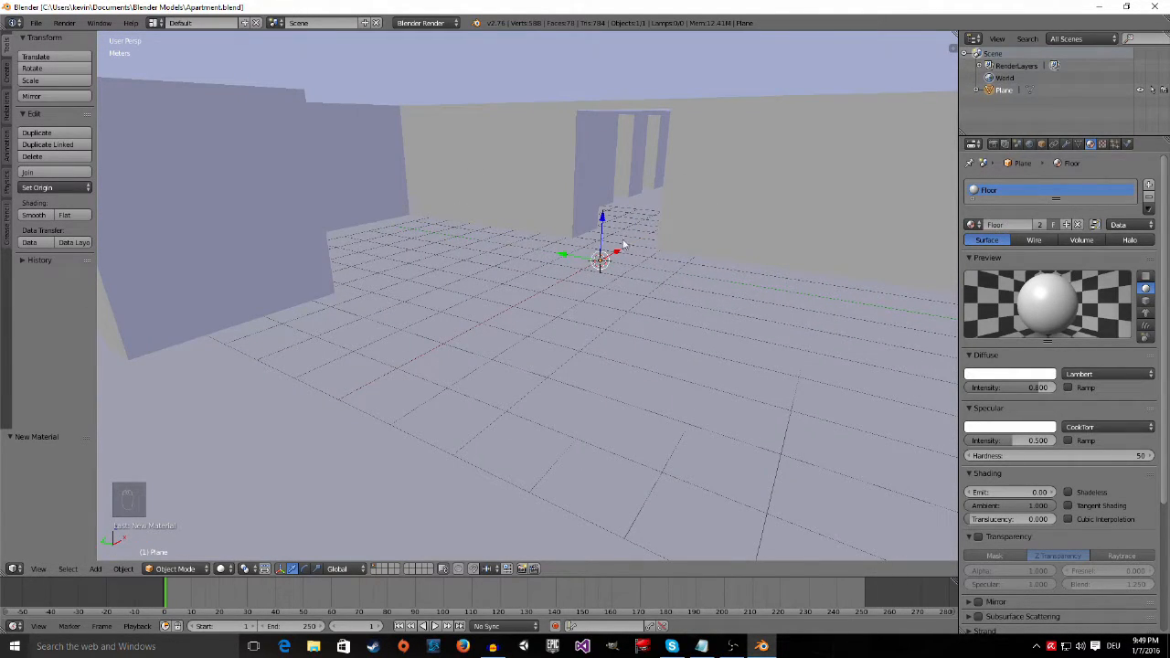
{"action": "middle_click_drag", "start_coordinate": [603, 240], "coordinate": [554, 259]}
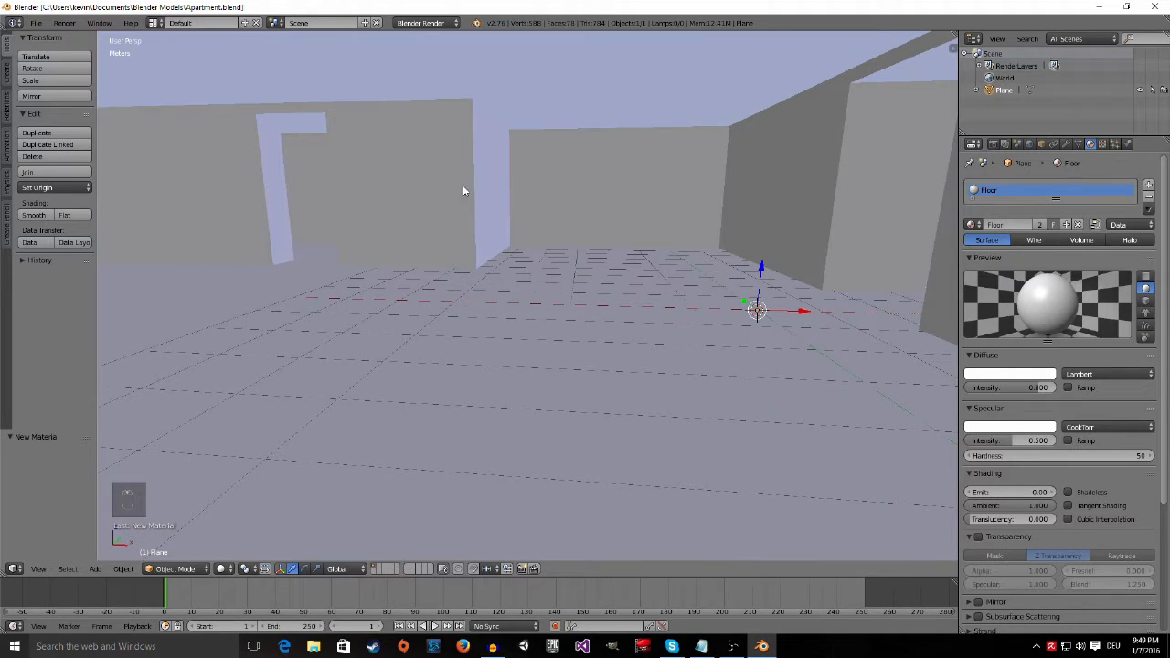
{"action": "middle_click_drag", "start_coordinate": [679, 197], "coordinate": [786, 229]}
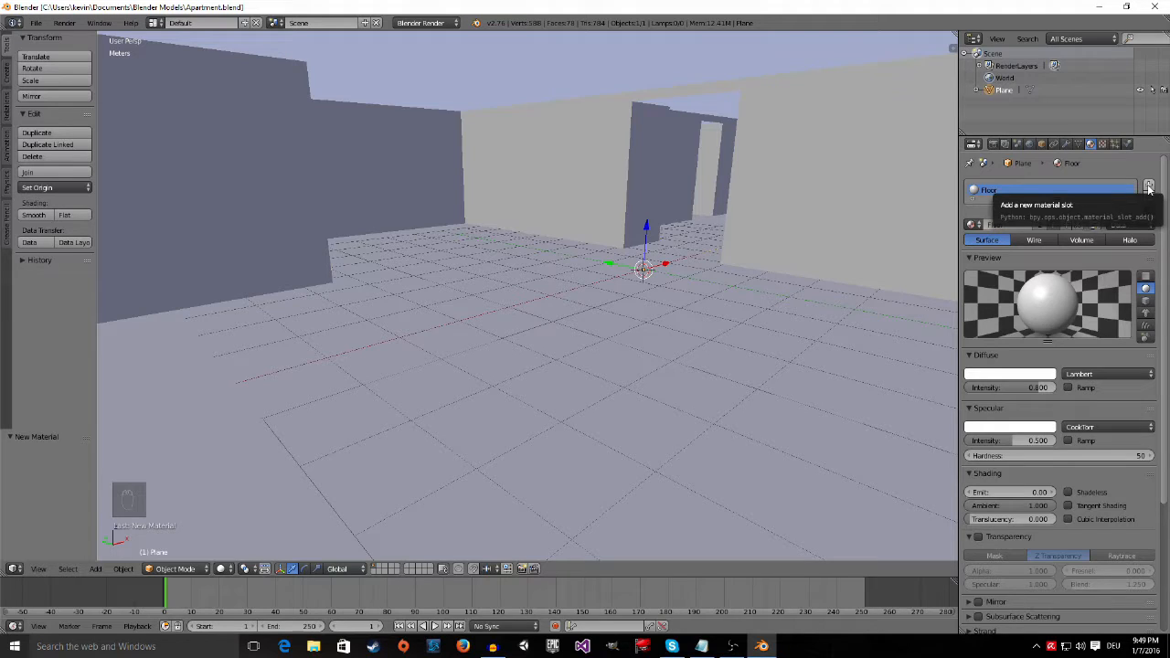
{"action": "left_click", "coordinate": [1149, 187]}
{"action": "left_click", "coordinate": [1029, 253]}
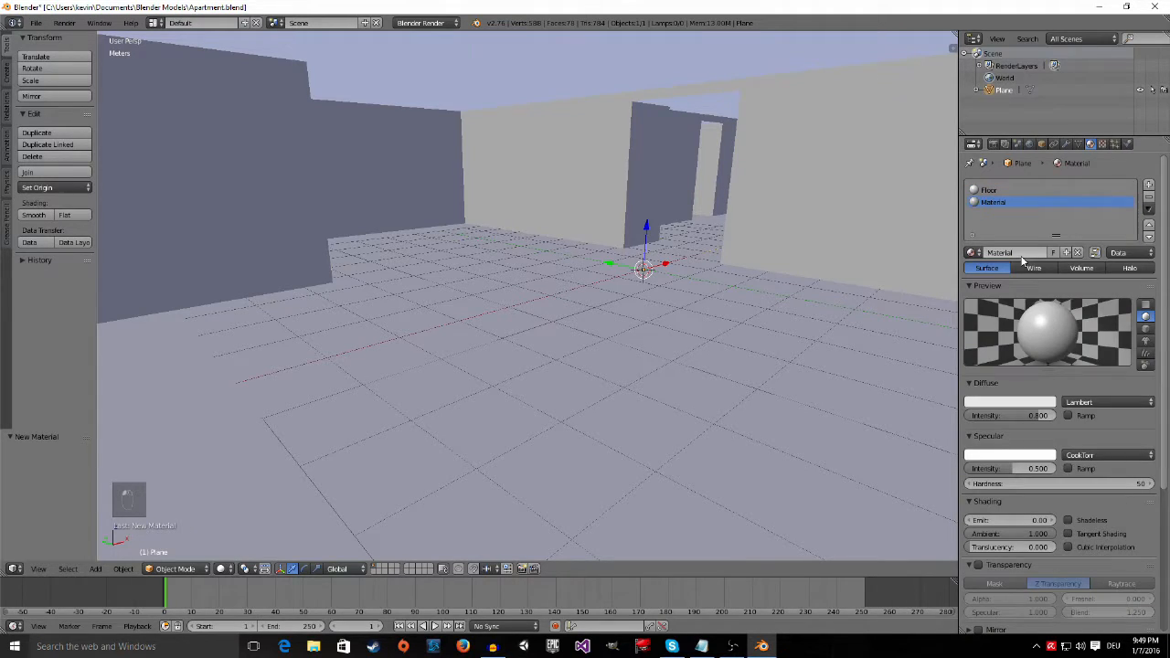
{"action": "left_click", "coordinate": [1022, 252]}
{"action": "type", "text": "Wall"}
{"action": "key", "text": "Return"}
Step: Add a third material slot with a new material named Ceiling
{"action": "middle_click_drag", "start_coordinate": [928, 248], "coordinate": [518, 99]}
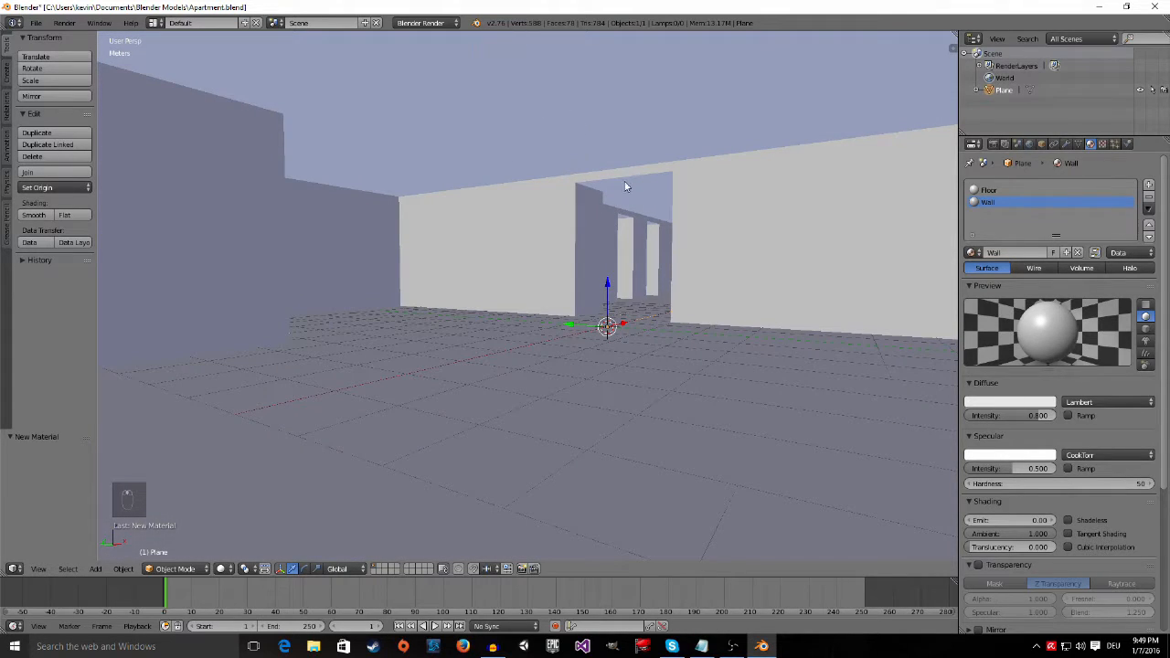
{"action": "left_click", "coordinate": [1149, 186]}
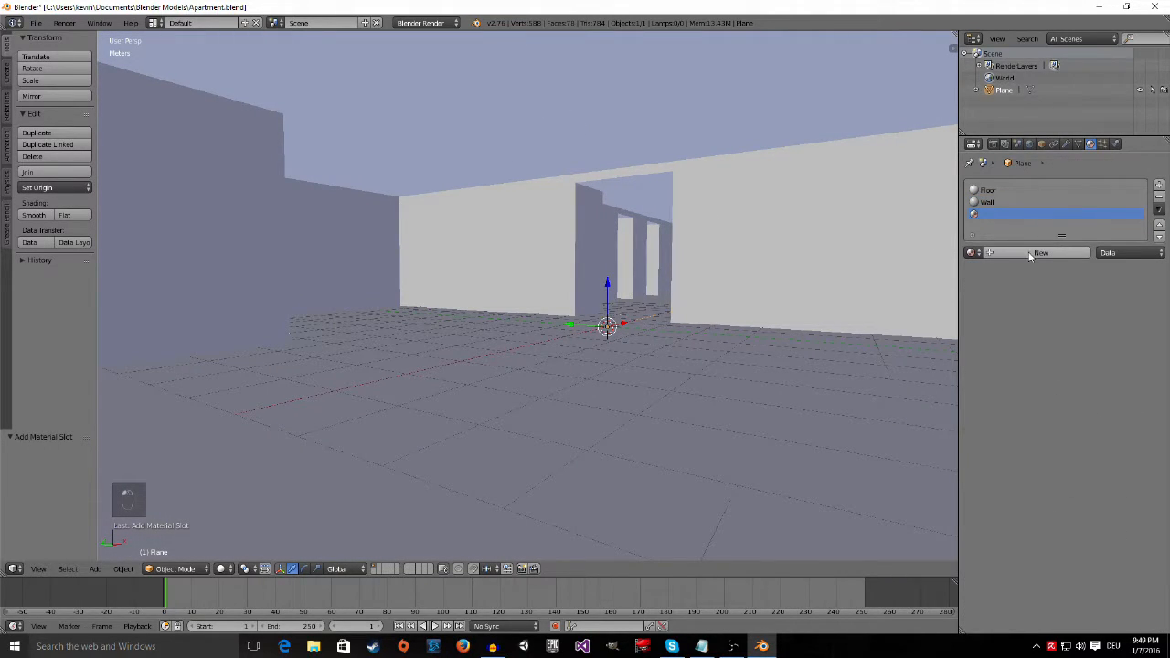
{"action": "left_click", "coordinate": [1029, 254]}
{"action": "left_click", "coordinate": [1027, 252]}
{"action": "type", "text": "C"}
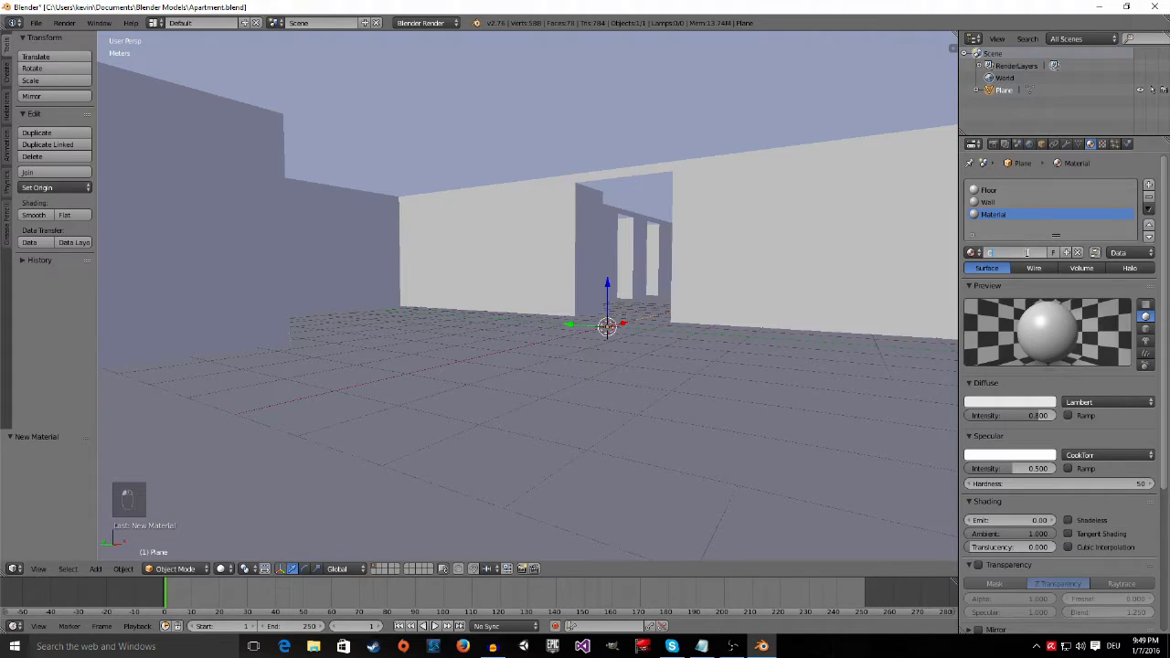
{"action": "type", "text": "eiling"}
{"action": "key", "text": "Return"}
Step: Add a fourth material slot with a new material named Floor_Bathroom
{"action": "middle_click_drag", "start_coordinate": [766, 272], "coordinate": [704, 288]}
{"action": "middle_click_drag", "start_coordinate": [831, 279], "coordinate": [104, 321]}
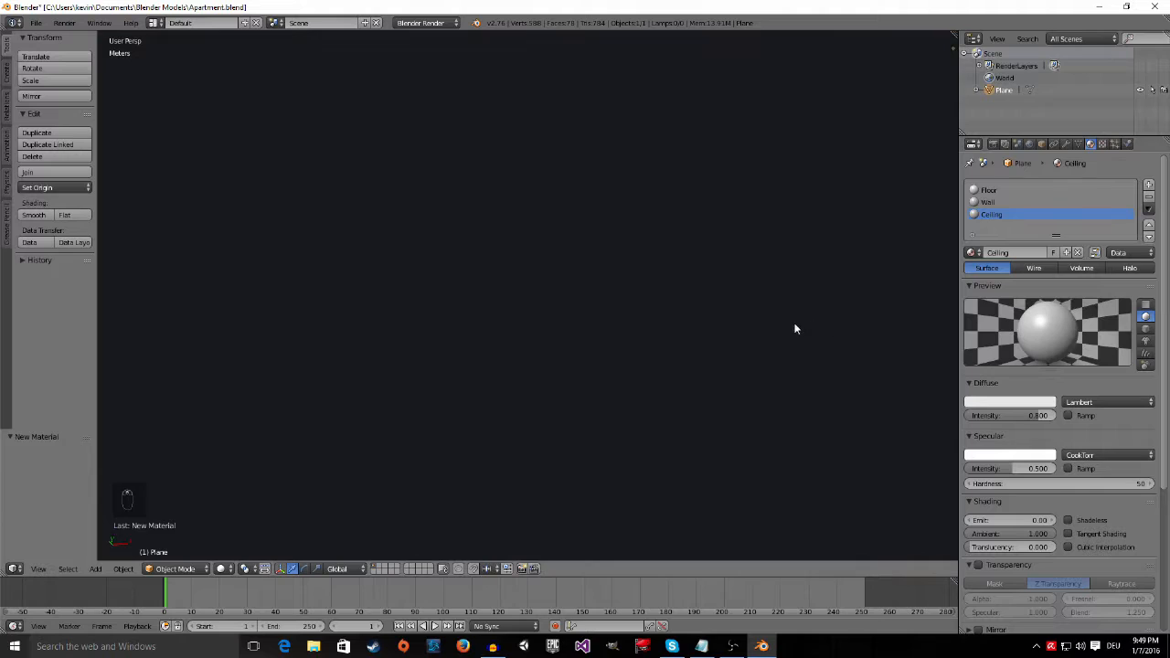
{"action": "middle_click_drag", "start_coordinate": [794, 329], "coordinate": [796, 332]}
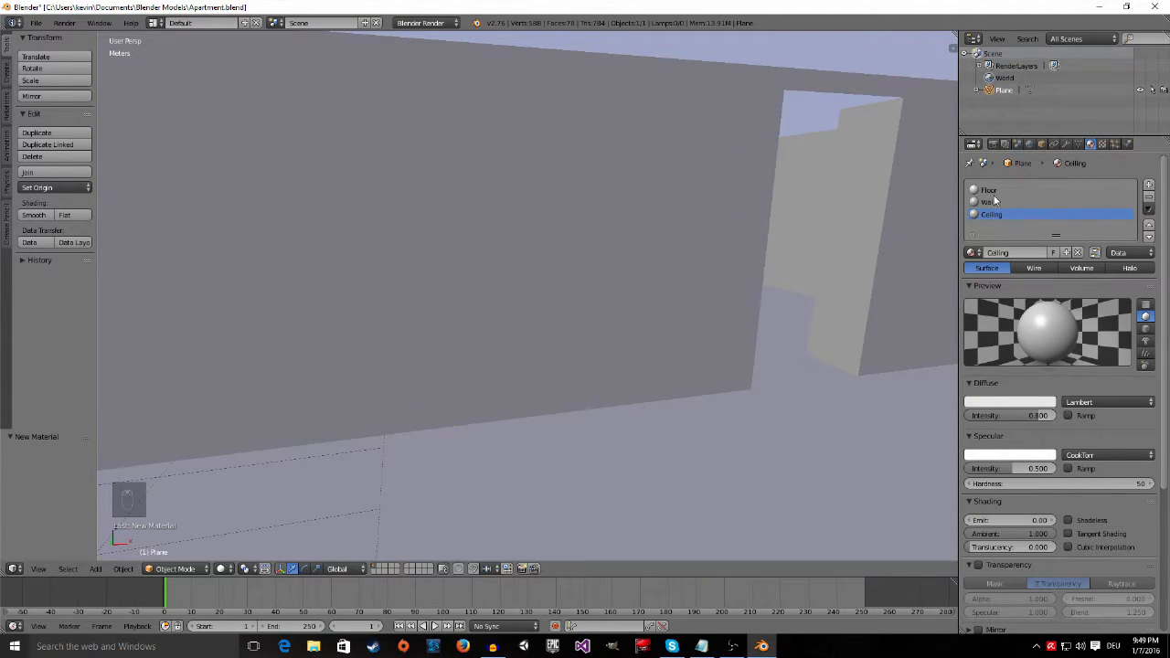
{"action": "middle_click_drag", "start_coordinate": [765, 254], "coordinate": [844, 345]}
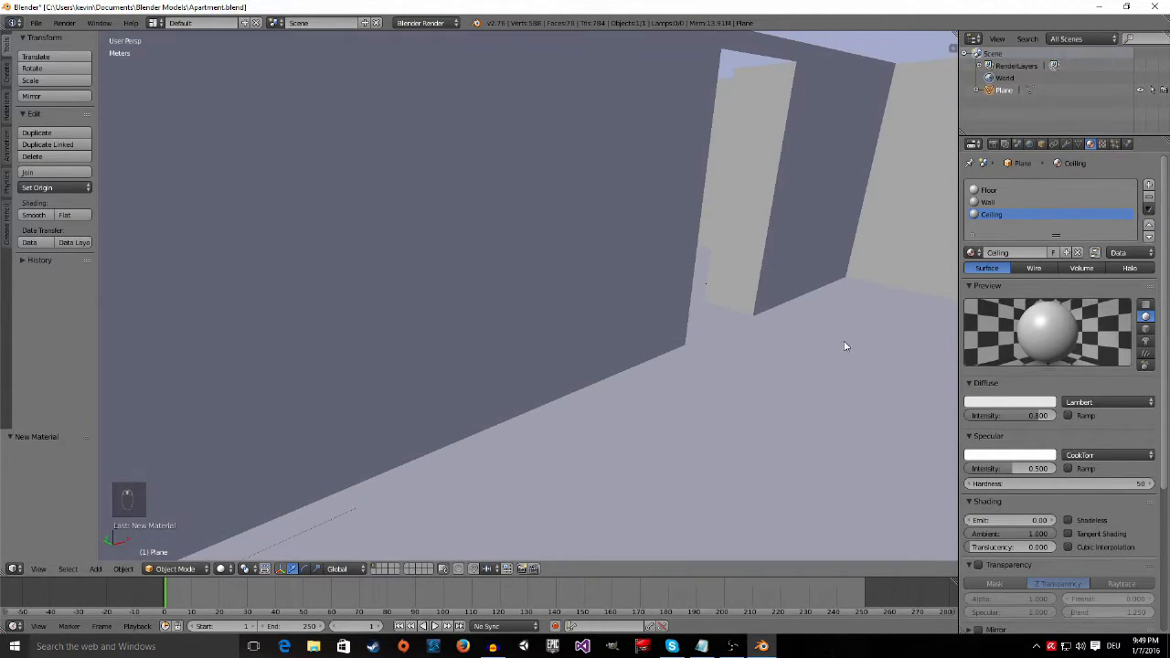
{"action": "left_click", "coordinate": [1151, 188]}
{"action": "left_click", "coordinate": [1033, 256]}
{"action": "left_click", "coordinate": [1017, 256]}
{"action": "type", "text": "Floo"}
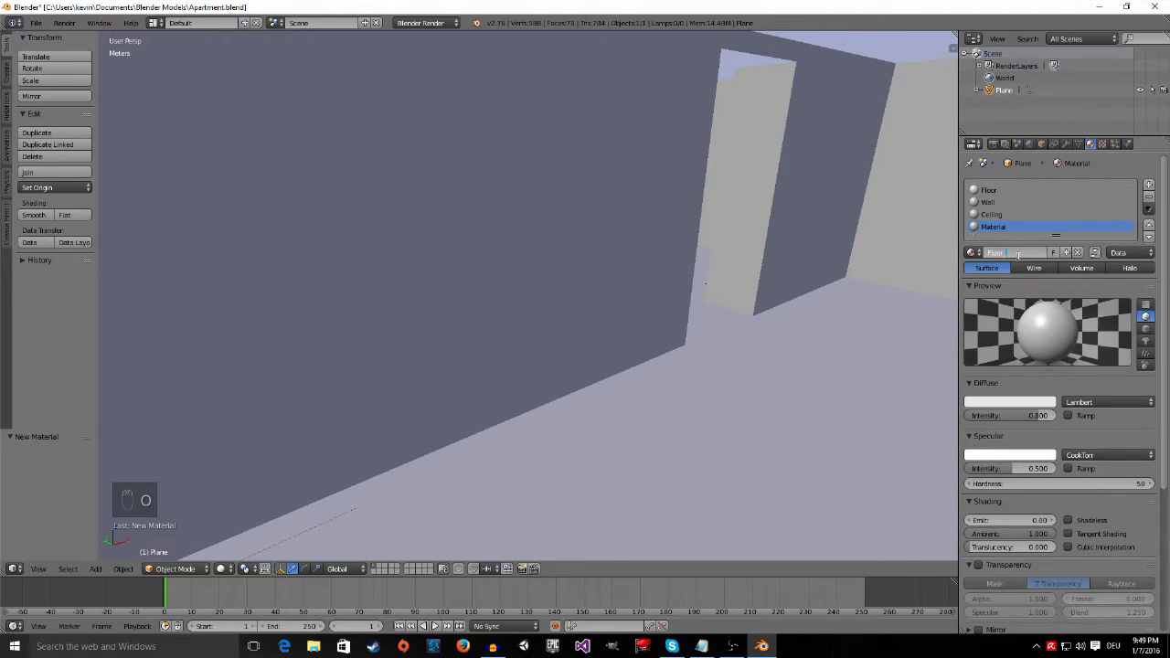
{"action": "type", "text": "r Bathroo"}
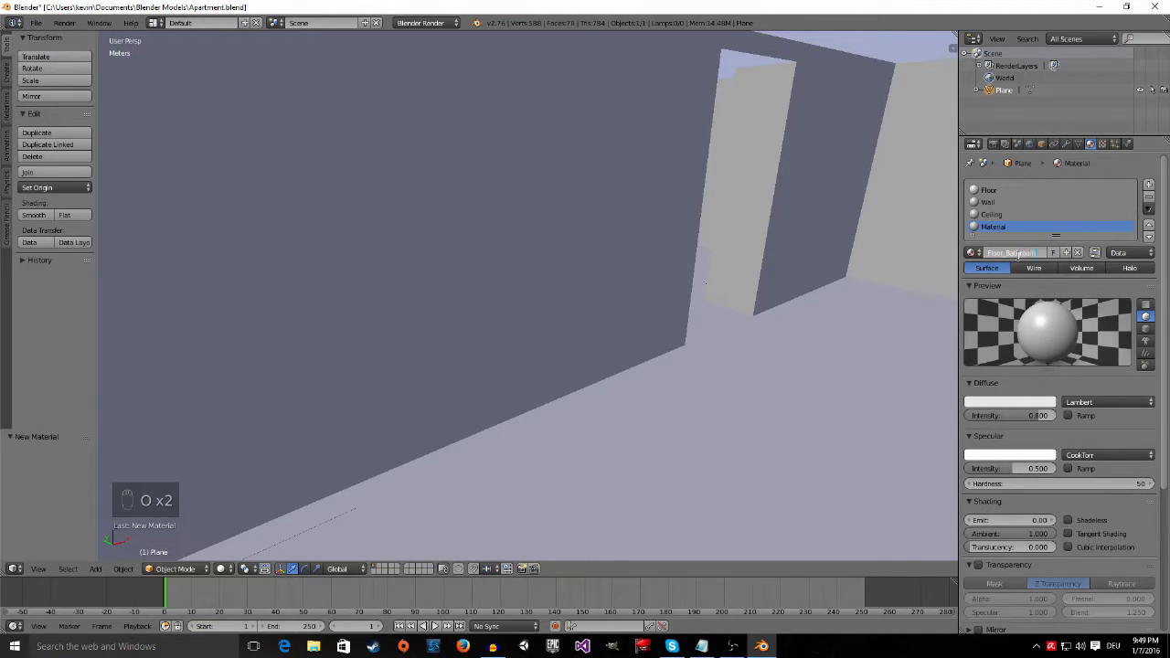
{"action": "type", "text": "m"}
{"action": "key", "text": "Return"}
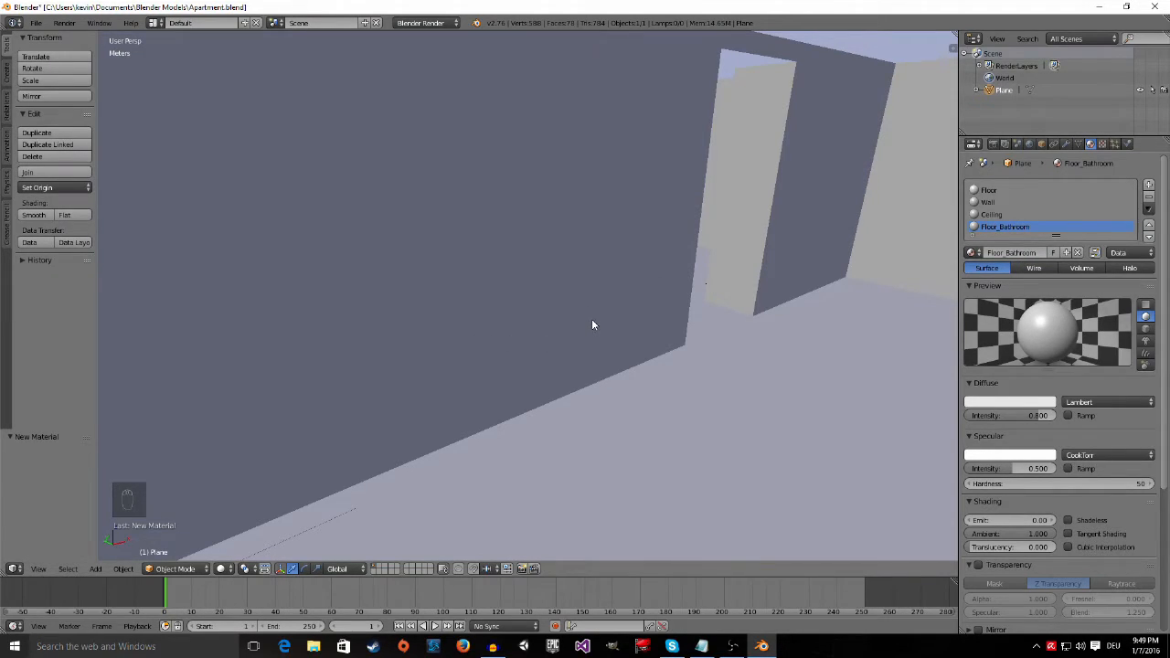
Step: Darken the diffuse colour of the Floor material to dark grey
{"action": "middle_click_drag", "start_coordinate": [463, 316], "coordinate": [858, 286]}
{"action": "scroll", "coordinate": [516, 361], "scroll_direction": "down", "scroll_amount": 4}
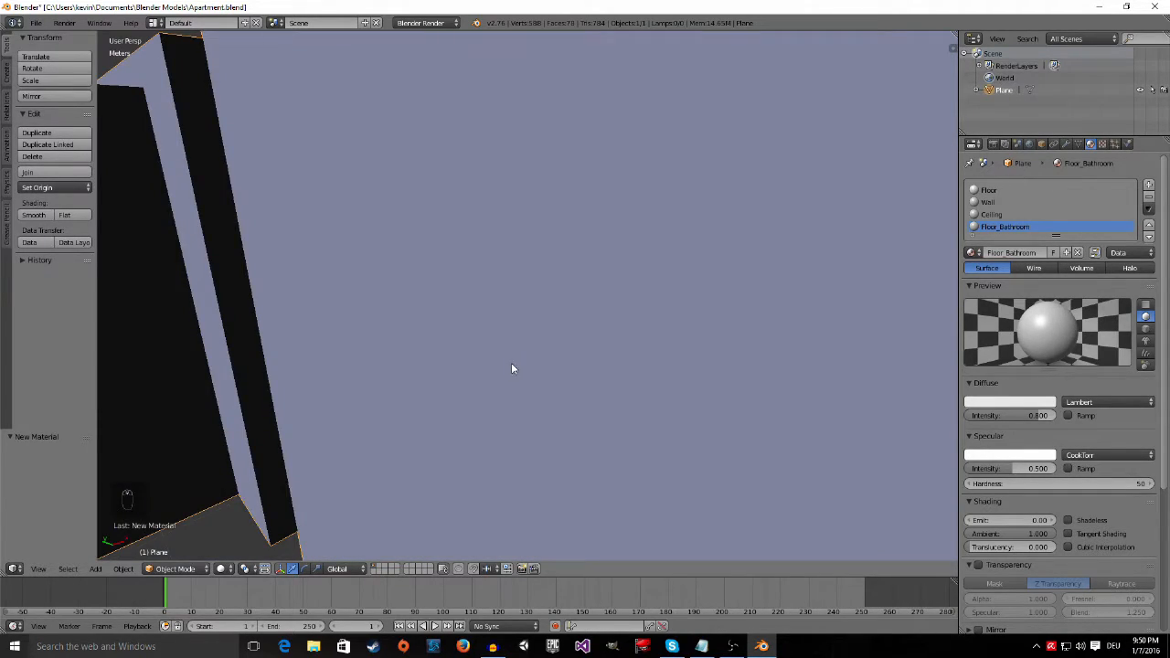
{"action": "scroll", "coordinate": [331, 363], "scroll_direction": "up", "scroll_amount": 6}
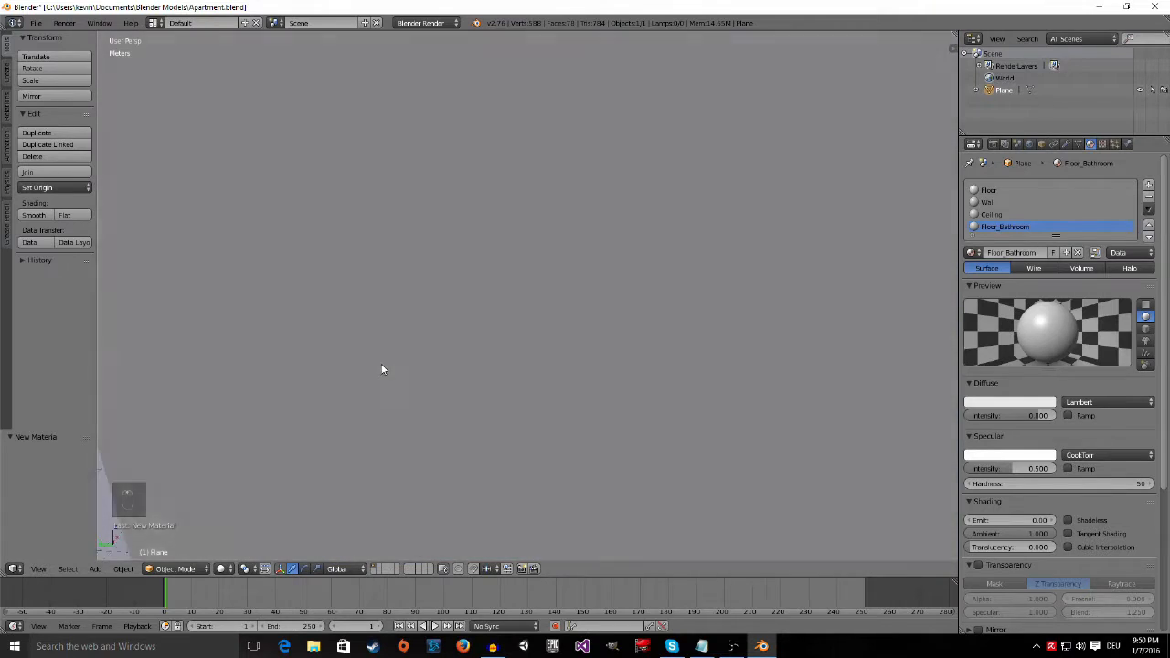
{"action": "scroll", "coordinate": [426, 394], "scroll_direction": "up", "scroll_amount": 3}
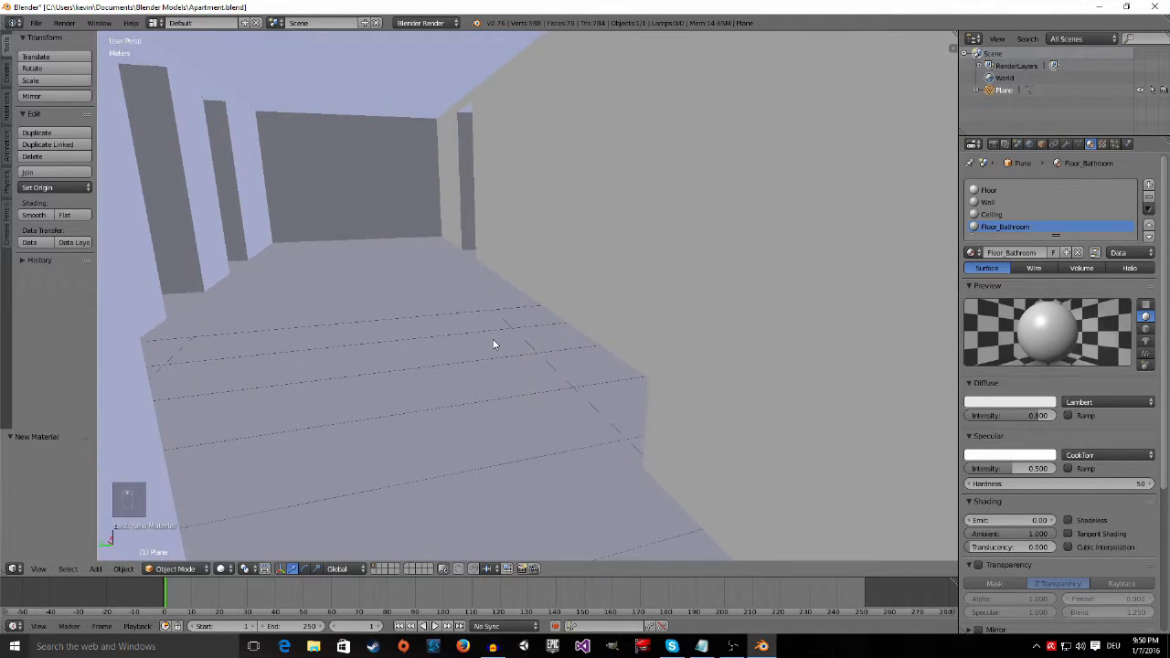
{"action": "scroll", "coordinate": [491, 342], "scroll_direction": "down", "scroll_amount": 5}
{"action": "middle_click_drag", "start_coordinate": [757, 268], "coordinate": [714, 306]}
{"action": "left_click", "coordinate": [1006, 190]}
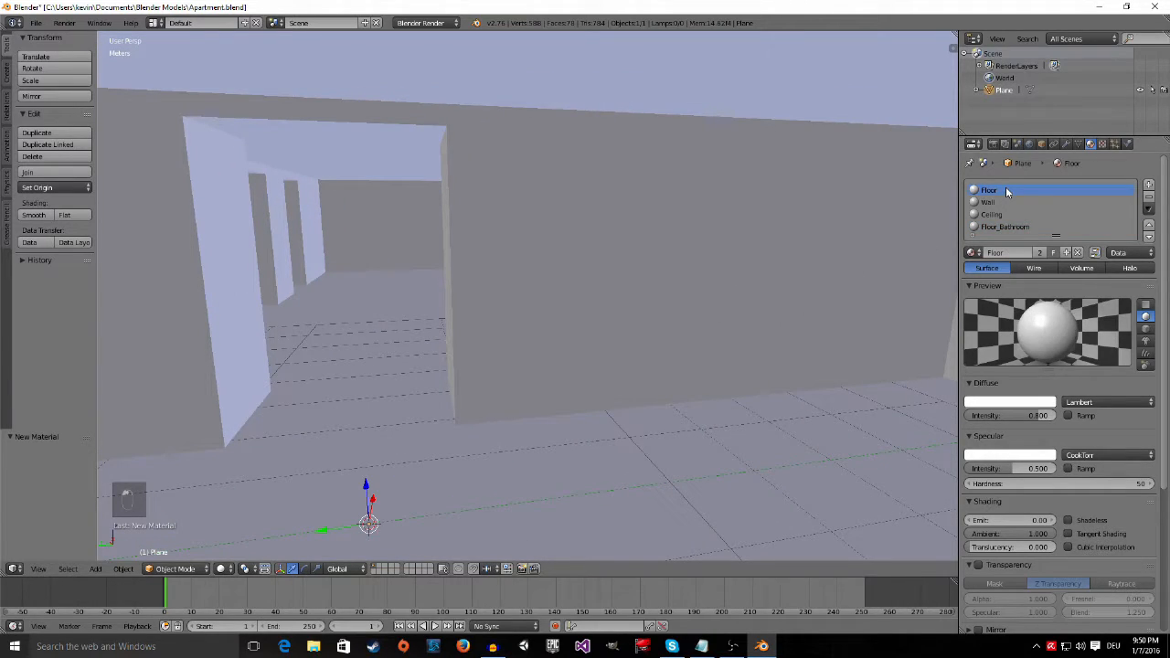
{"action": "left_click", "coordinate": [997, 404]}
{"action": "left_click_drag", "start_coordinate": [1049, 262], "coordinate": [1047, 291]}
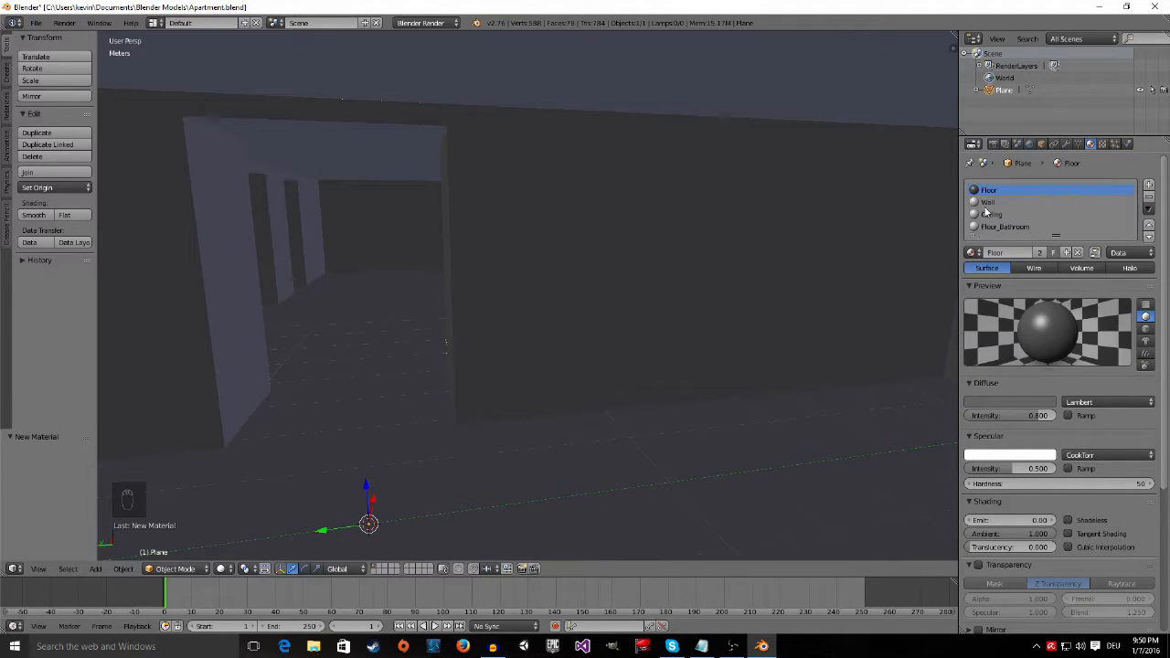
Step: Change the diffuse colour of the Wall material to golden yellow
{"action": "left_click", "coordinate": [1007, 203]}
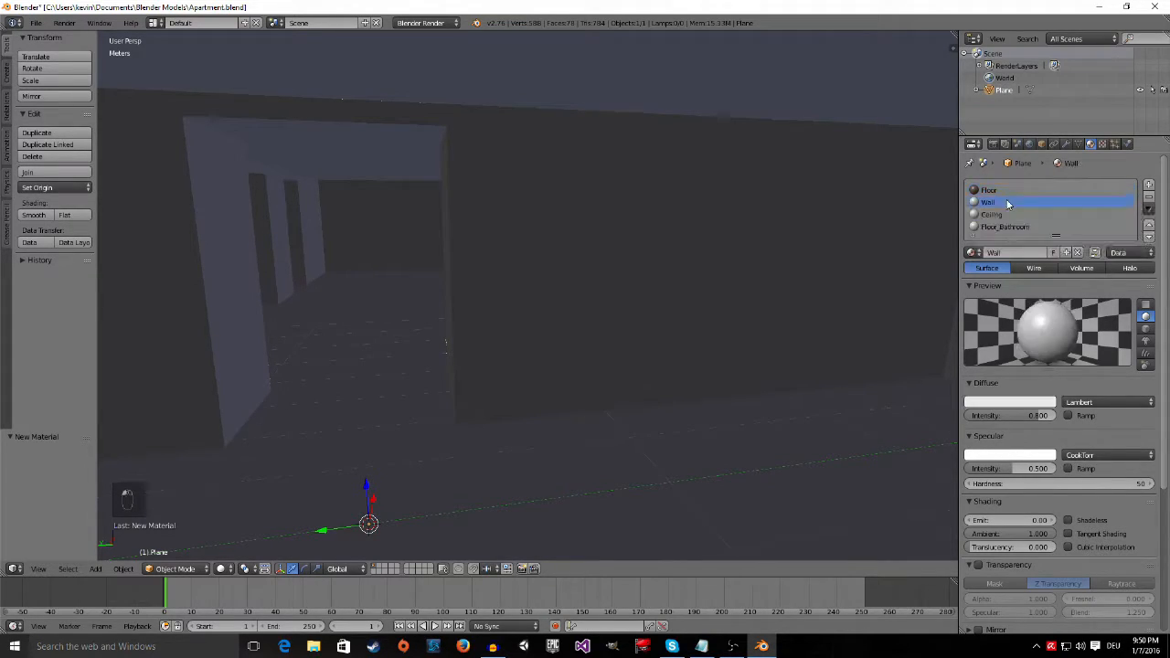
{"action": "left_click", "coordinate": [1018, 403]}
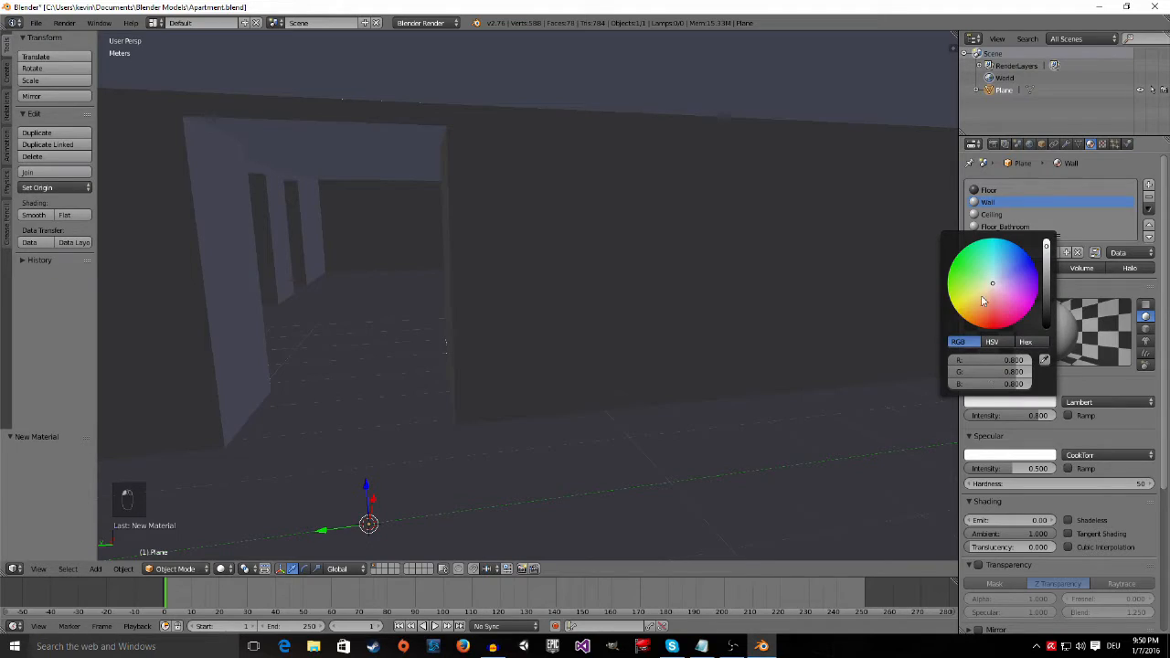
{"action": "left_click", "coordinate": [970, 304]}
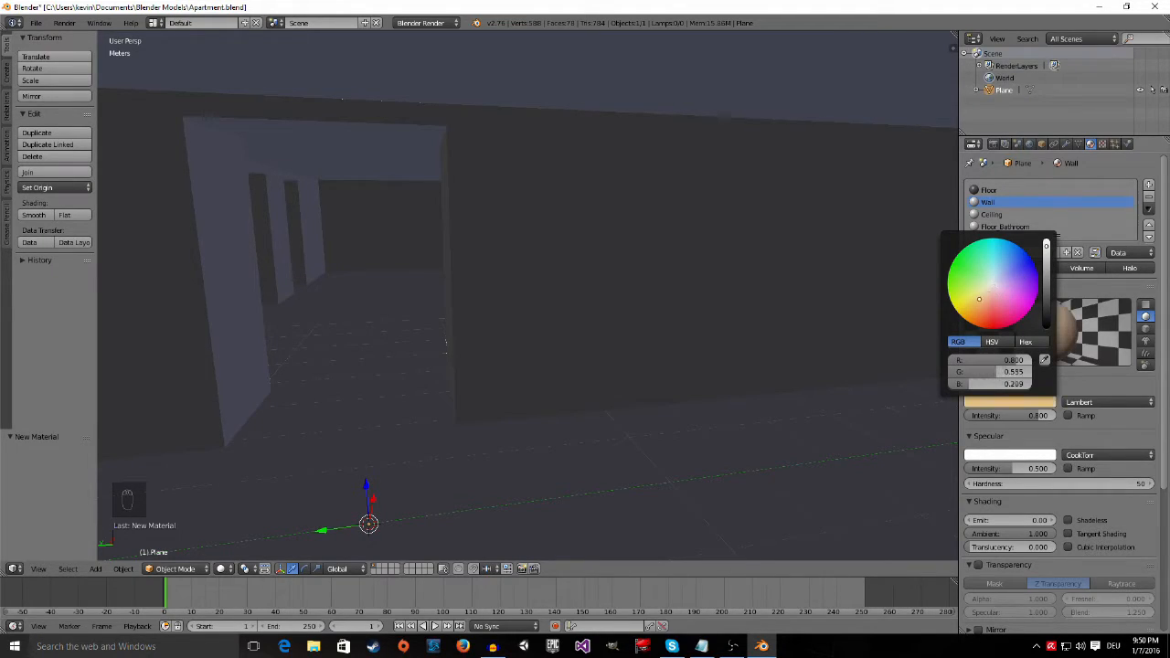
{"action": "left_click_drag", "start_coordinate": [961, 309], "coordinate": [969, 306]}
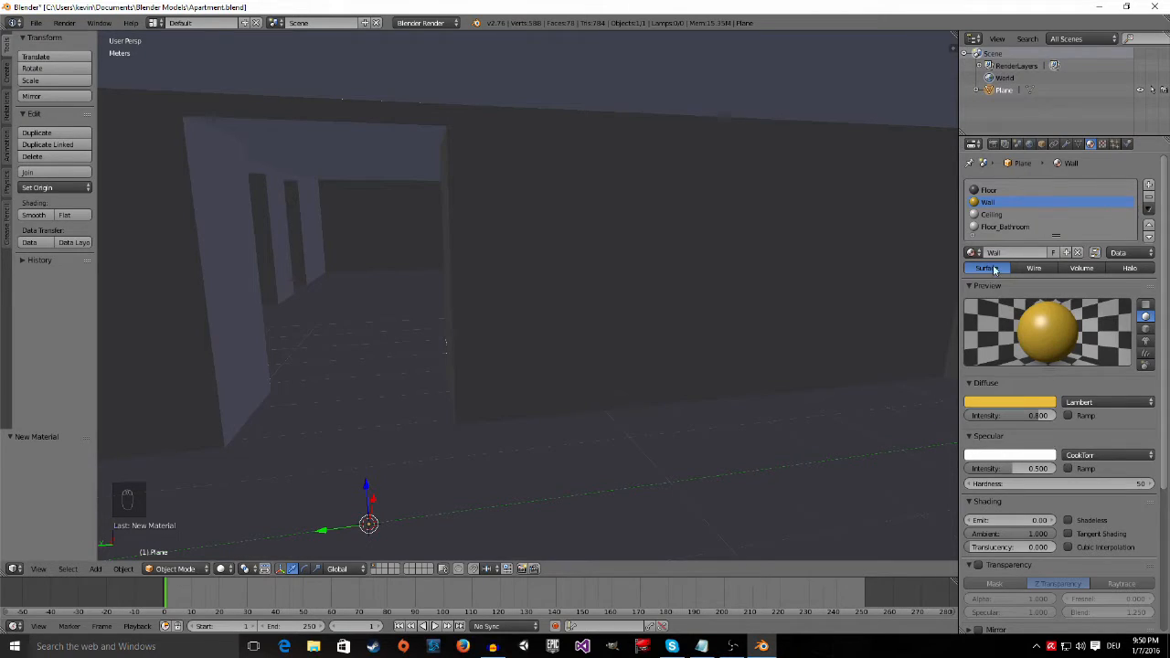
Step: Change the diffuse colour of the Ceiling material to red, about R 0.800, G 0.145, B 0.106
{"action": "left_click", "coordinate": [996, 214]}
{"action": "left_click", "coordinate": [1010, 402]}
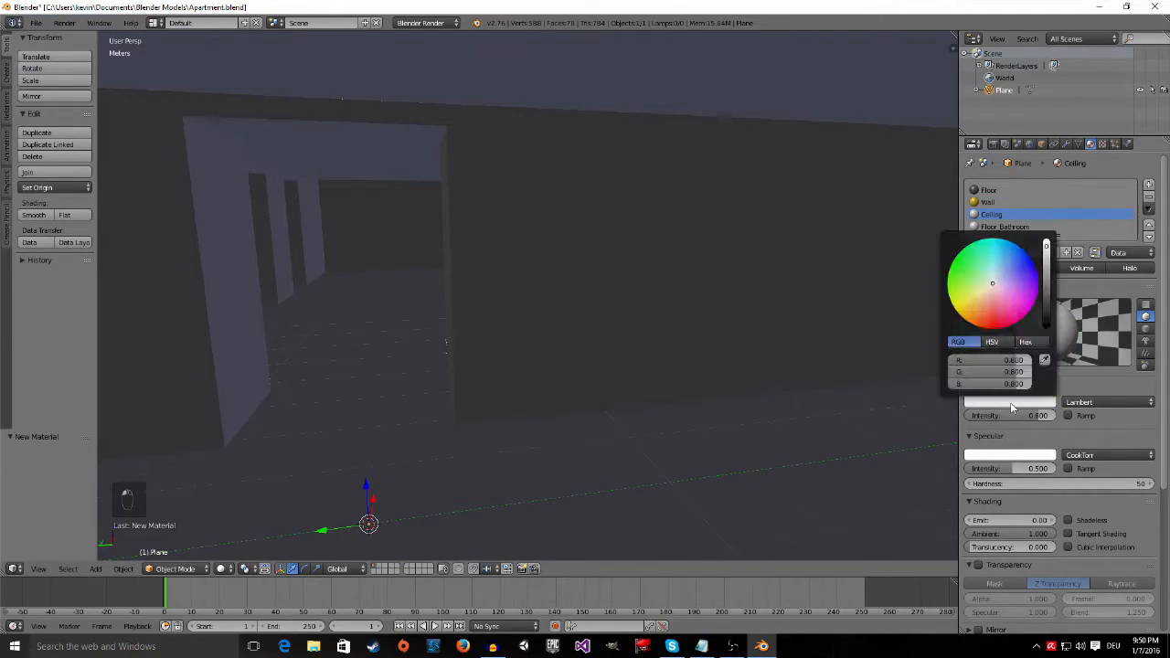
{"action": "left_click", "coordinate": [990, 302]}
{"action": "mouse_move", "coordinate": [990, 301]}
{"action": "left_mouse_down"}
{"action": "mouse_move", "coordinate": [995, 320]}
{"action": "mouse_move", "coordinate": [991, 310]}
{"action": "left_mouse_up"}
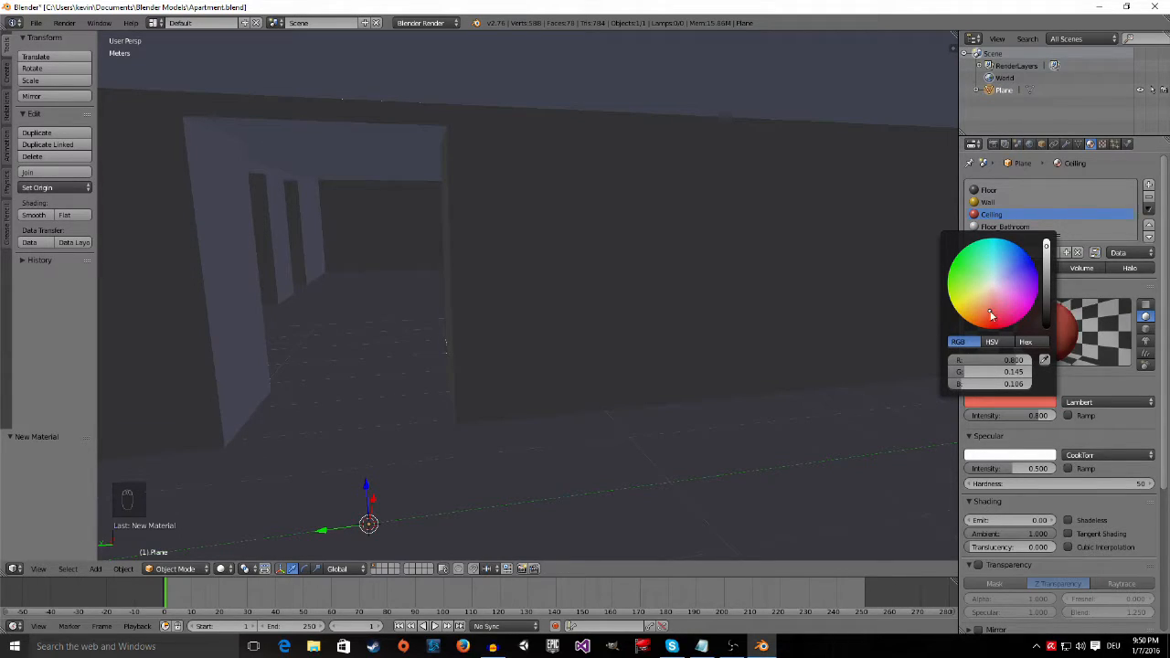
Step: Change the diffuse colour of the Floor_Bathroom material to light blue
{"action": "left_click", "coordinate": [997, 229]}
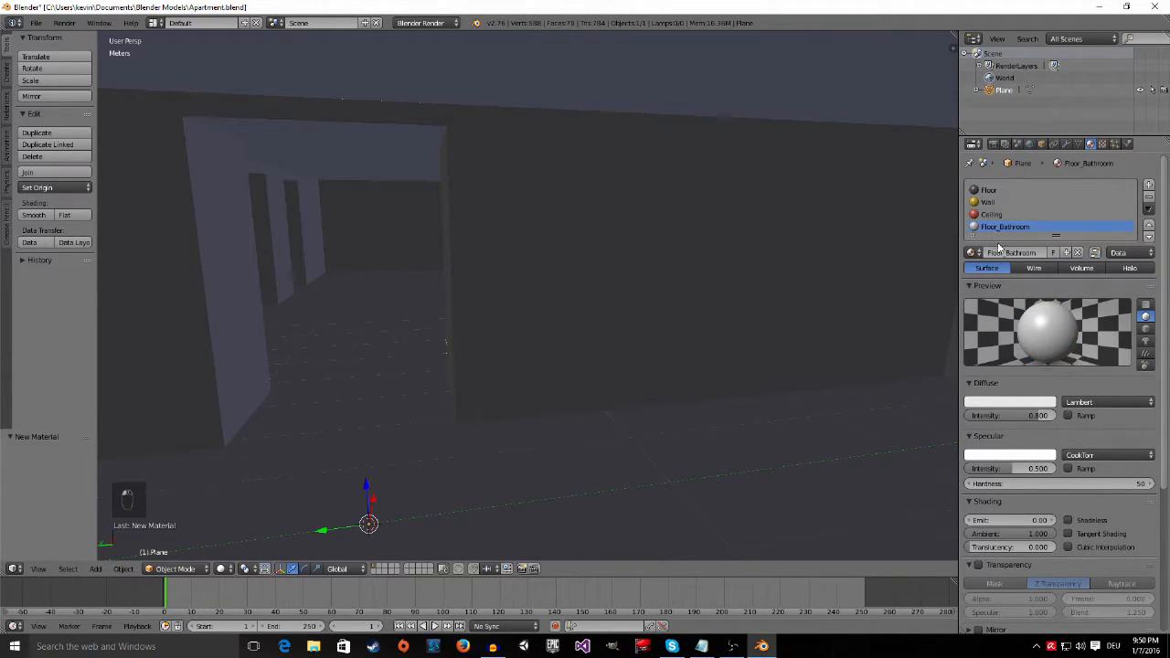
{"action": "left_click", "coordinate": [1022, 406]}
{"action": "left_click_drag", "start_coordinate": [1006, 283], "coordinate": [1001, 260]}
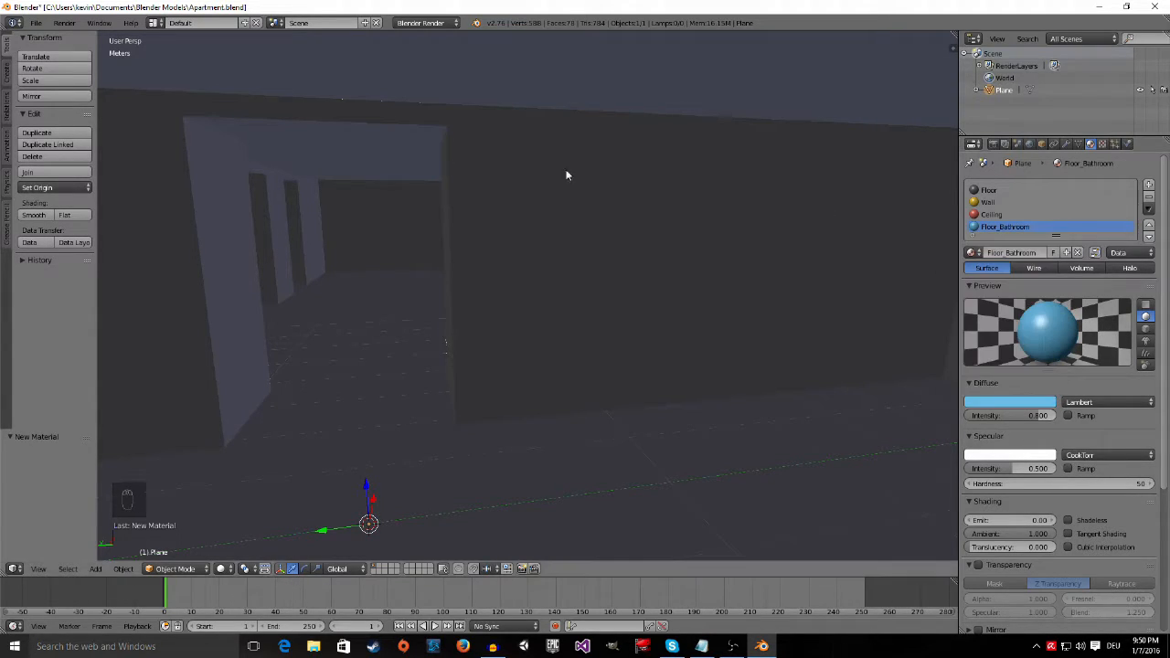
Step: Enter Edit Mode on the apartment mesh and make the Wall material slot active
{"action": "middle_click_drag", "start_coordinate": [613, 289], "coordinate": [431, 284]}
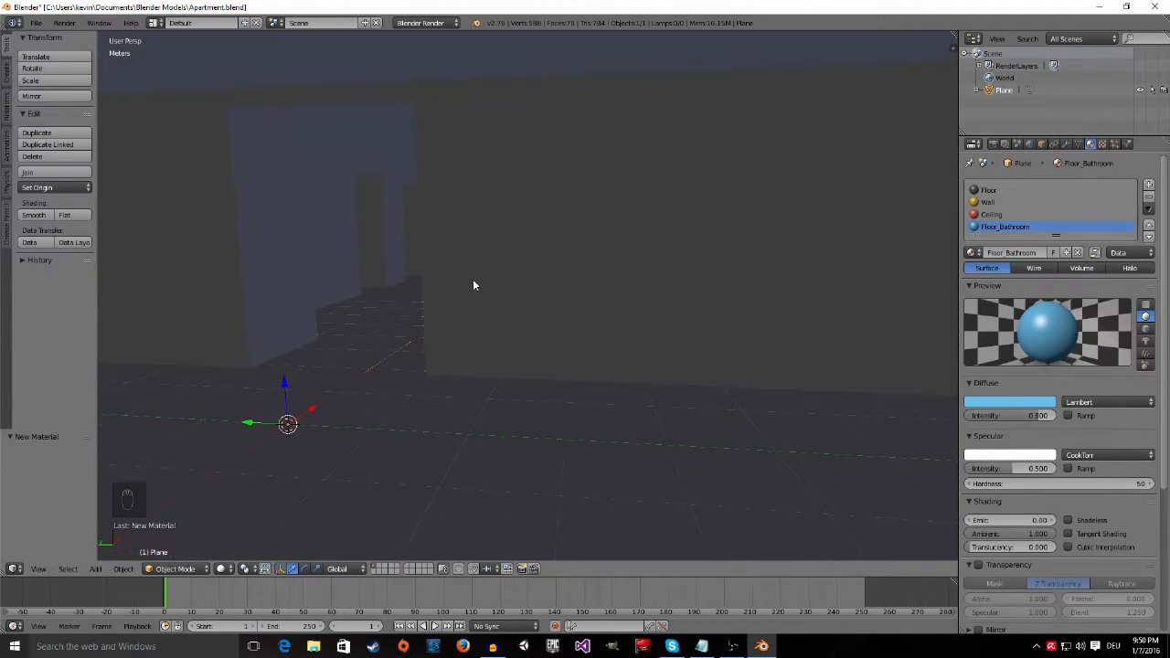
{"action": "key", "text": "Tab"}
{"action": "scroll", "coordinate": [470, 330], "scroll_direction": "down", "scroll_amount": 2}
{"action": "middle_click_drag", "start_coordinate": [459, 377], "coordinate": [444, 373]}
{"action": "middle_click_drag", "start_coordinate": [321, 357], "coordinate": [445, 368], "text": "shift"}
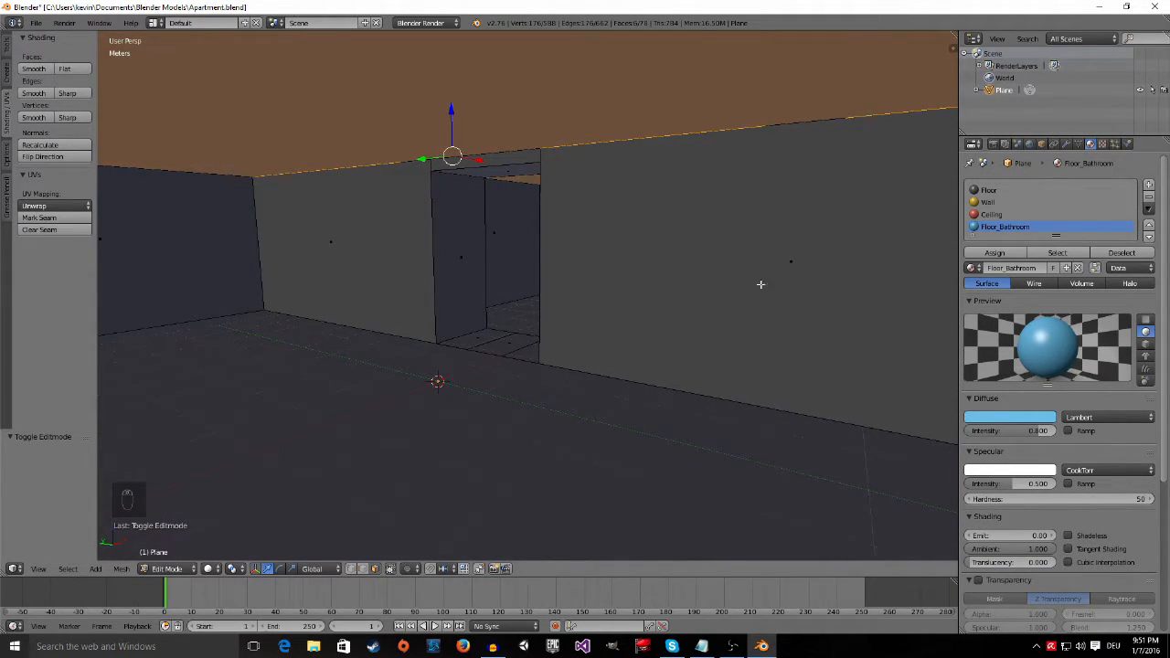
{"action": "middle_click_drag", "start_coordinate": [443, 260], "coordinate": [659, 265]}
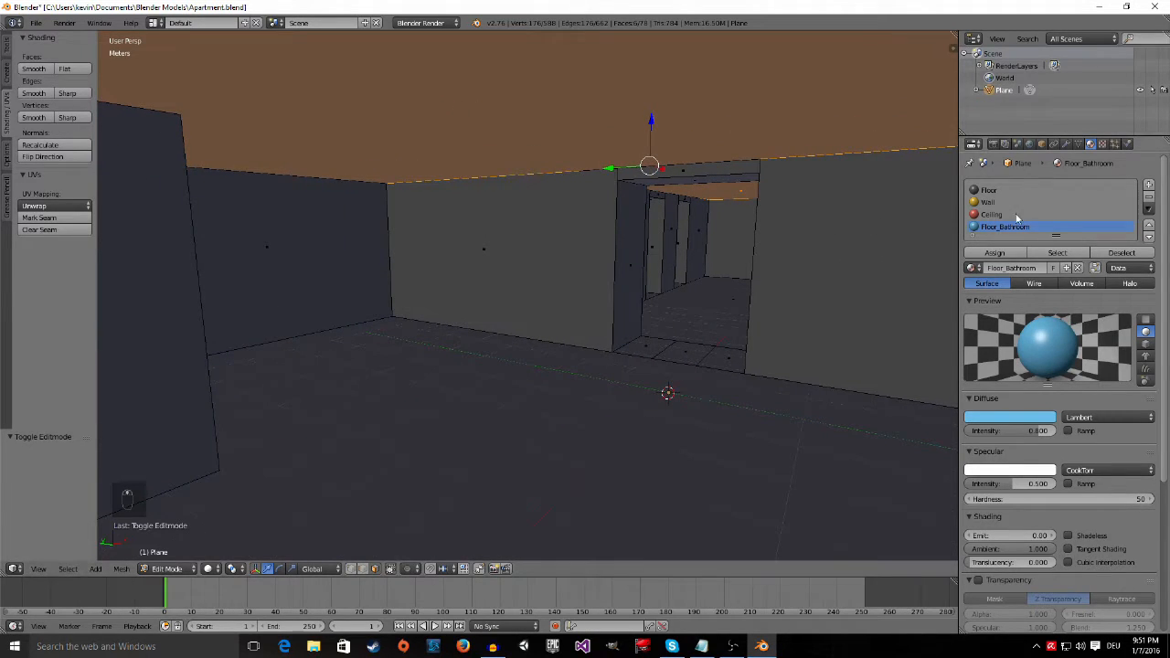
{"action": "left_click", "coordinate": [1014, 202]}
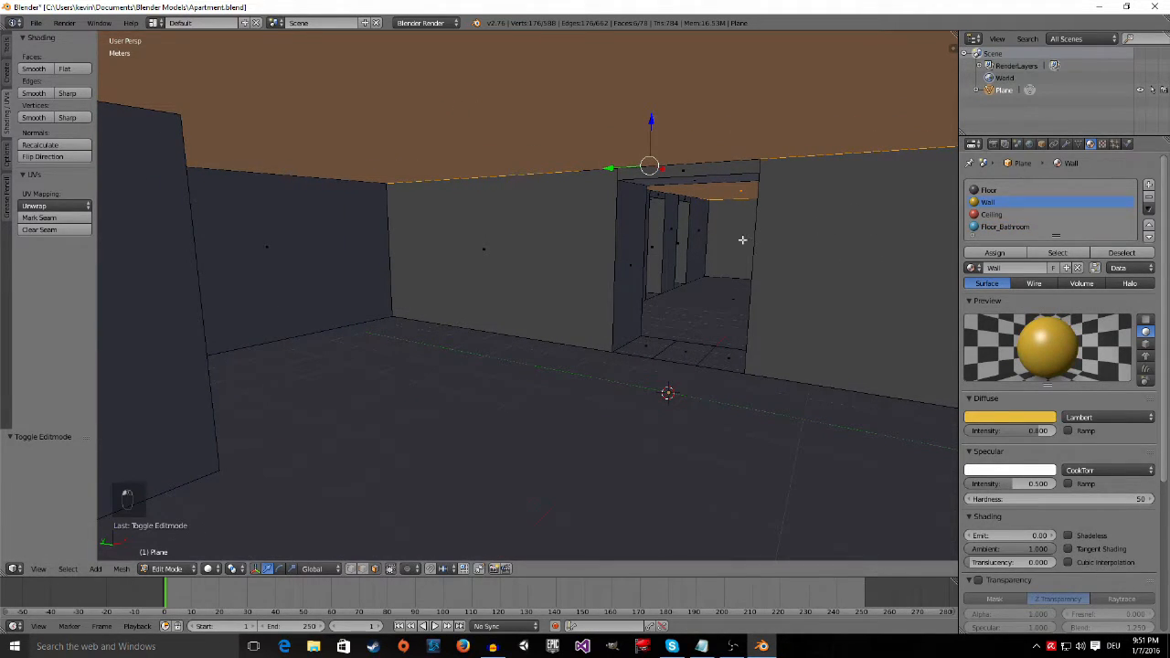
Step: Select the main room's wall faces from the protruding corner around to the doorway, including the lintel above it
{"action": "middle_click_drag", "start_coordinate": [768, 242], "coordinate": [706, 237]}
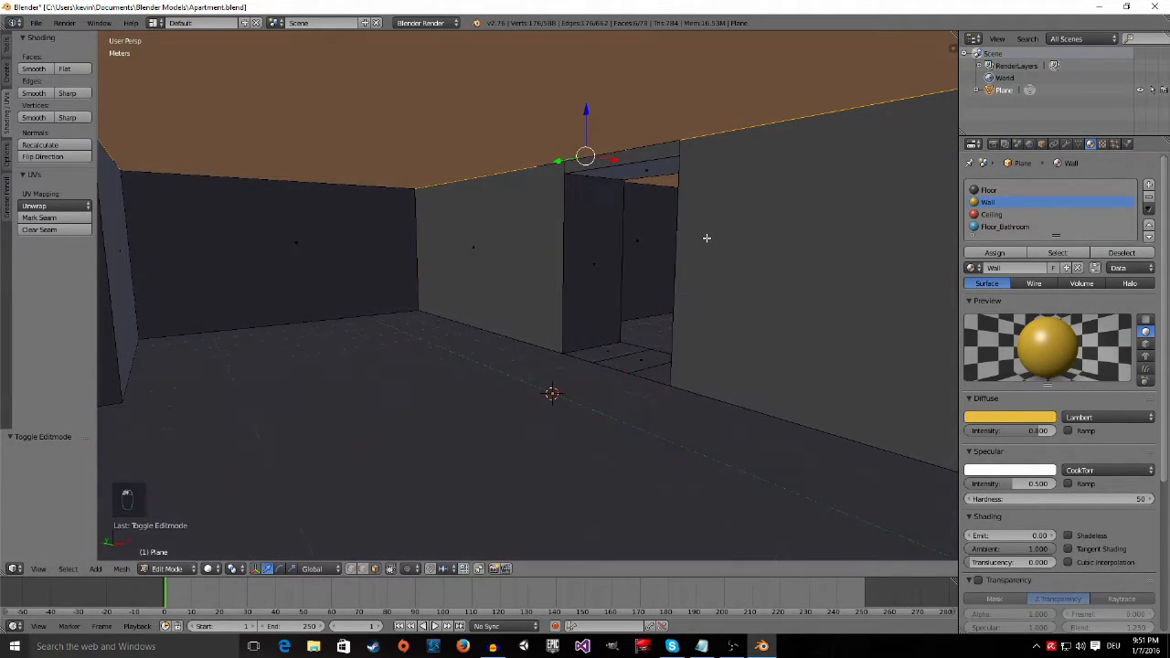
{"action": "middle_click_drag", "start_coordinate": [263, 267], "coordinate": [439, 265]}
{"action": "right_click", "coordinate": [333, 247]}
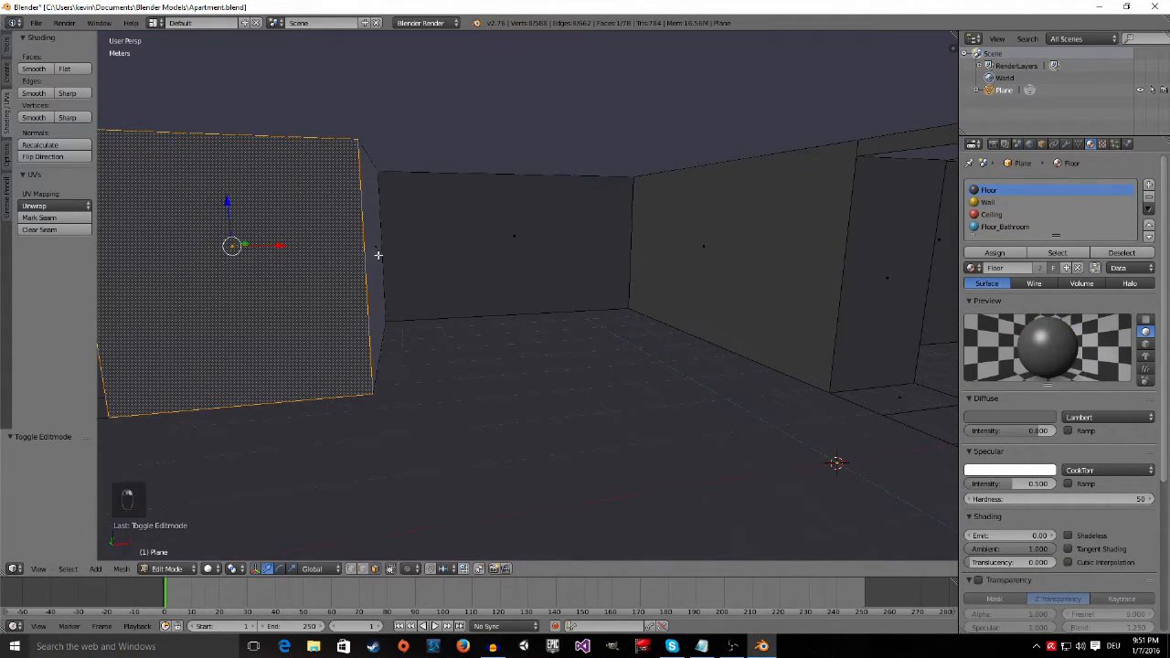
{"action": "right_click", "coordinate": [379, 256], "text": "shift"}
{"action": "right_click", "coordinate": [424, 238], "text": "shift"}
{"action": "right_click", "coordinate": [690, 253], "text": "shift"}
{"action": "middle_click_drag", "start_coordinate": [752, 295], "coordinate": [869, 279]}
{"action": "right_click", "coordinate": [900, 174], "text": "shift"}
{"action": "middle_click_drag", "start_coordinate": [957, 320], "coordinate": [685, 347]}
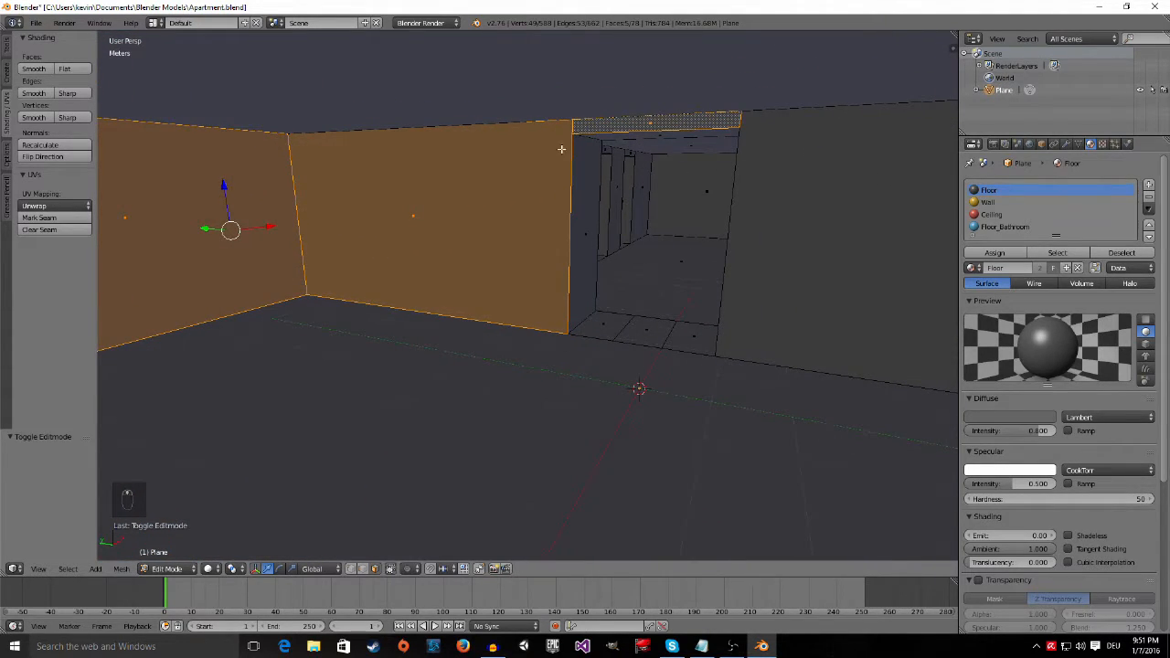
Step: Add the doorway's two jambs, its soffit and the wall face beside it to the selection
{"action": "scroll", "coordinate": [584, 205], "scroll_direction": "up", "scroll_amount": 2}
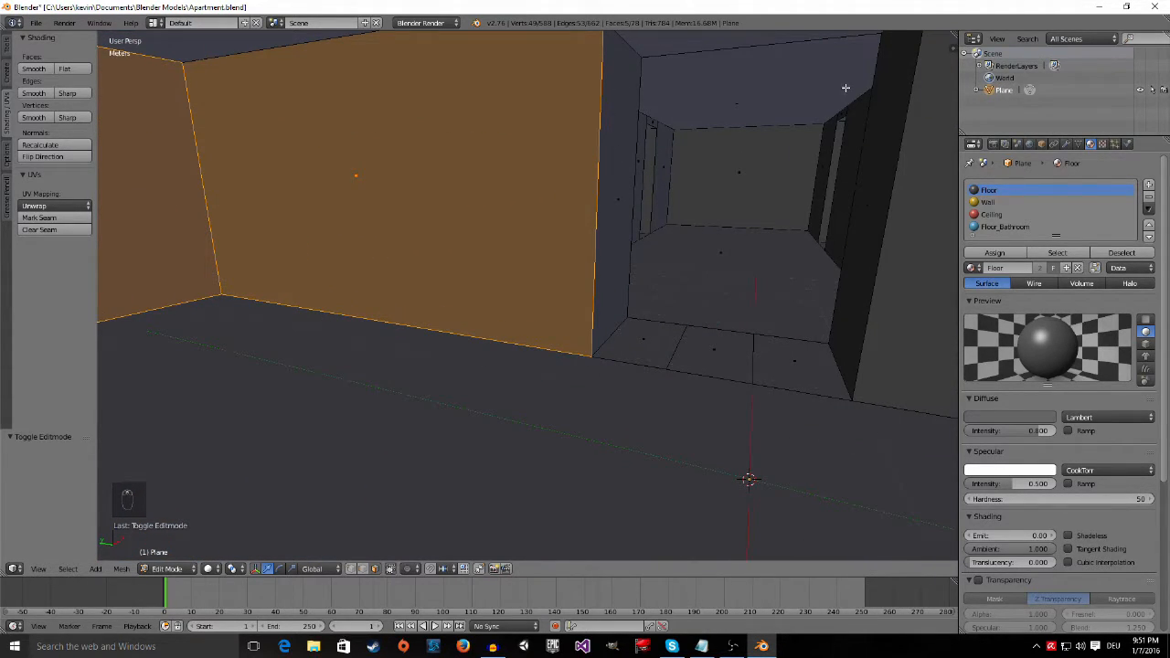
{"action": "right_click", "coordinate": [885, 204], "text": "shift"}
{"action": "right_click", "coordinate": [626, 174], "text": "shift"}
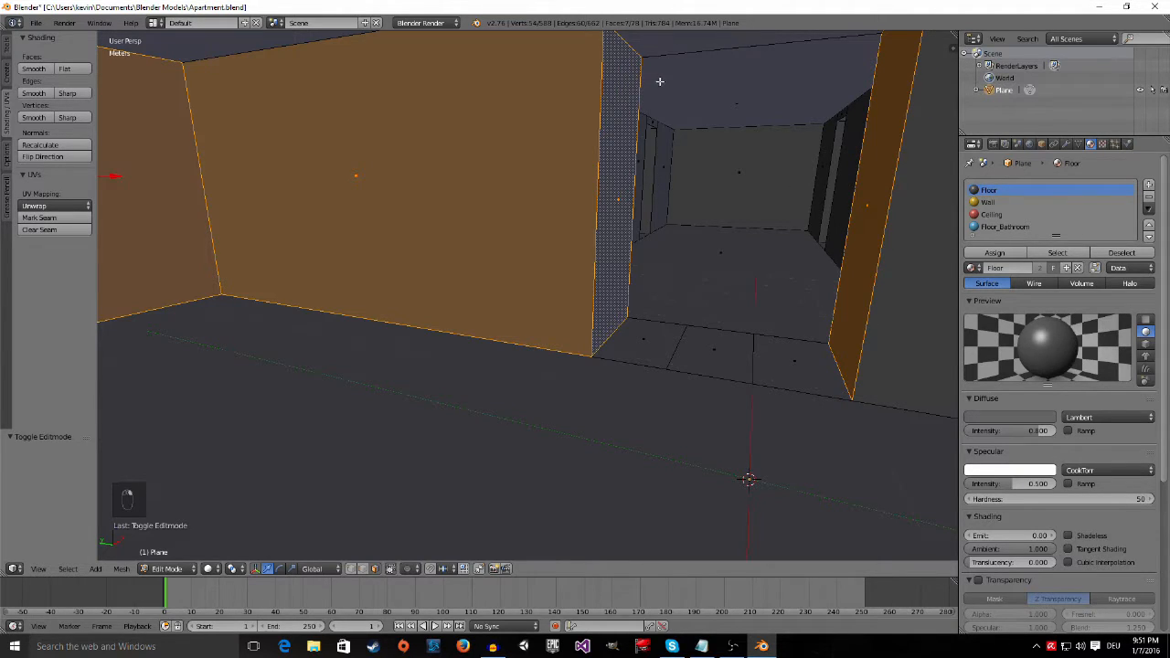
{"action": "scroll", "coordinate": [659, 86], "scroll_direction": "down", "scroll_amount": 2}
{"action": "right_click", "coordinate": [683, 109], "text": "shift"}
{"action": "right_click", "coordinate": [892, 197], "text": "shift"}
Step: Start a new face selection with the main room's walls on both sides of the doorway and the lintel between them
{"action": "middle_click_drag", "start_coordinate": [667, 239], "coordinate": [756, 250]}
{"action": "middle_click_drag", "start_coordinate": [931, 249], "coordinate": [454, 343], "text": "shift"}
{"action": "scroll", "coordinate": [699, 228], "scroll_direction": "up", "scroll_amount": 1}
{"action": "right_click", "coordinate": [816, 212]}
{"action": "right_click", "coordinate": [538, 178], "text": "shift"}
{"action": "middle_click_drag", "start_coordinate": [538, 178], "coordinate": [387, 147]}
{"action": "right_click", "coordinate": [387, 147], "text": "shift"}
{"action": "right_click", "coordinate": [241, 192], "text": "shift"}
Step: Extend the selection with the main room's walls running around the protruding corner towards the second doorway
{"action": "middle_click_drag", "start_coordinate": [240, 191], "coordinate": [320, 249]}
{"action": "middle_click_drag", "start_coordinate": [247, 245], "coordinate": [431, 253], "text": "shift"}
{"action": "right_click", "coordinate": [390, 253], "text": "shift"}
{"action": "right_click", "coordinate": [430, 254], "text": "shift"}
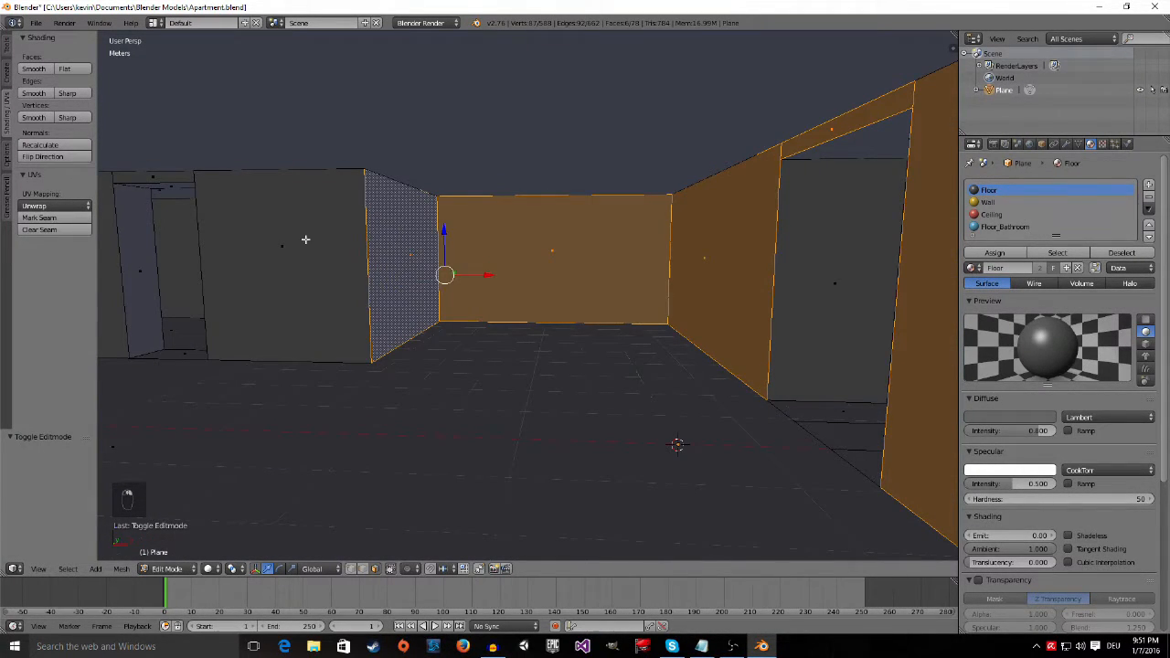
{"action": "right_click", "coordinate": [330, 243], "text": "shift"}
Step: Add the faces around the second doorway and the wall beyond it to the selection
{"action": "middle_click_drag", "start_coordinate": [321, 302], "coordinate": [418, 183]}
{"action": "right_click", "coordinate": [435, 195], "text": "shift"}
{"action": "right_click", "coordinate": [358, 216], "text": "shift"}
{"action": "right_click", "coordinate": [390, 249], "text": "shift"}
{"action": "scroll", "coordinate": [410, 271], "scroll_direction": "up", "scroll_amount": 3}
{"action": "middle_click_drag", "start_coordinate": [411, 271], "coordinate": [462, 260]}
{"action": "right_click", "coordinate": [385, 202], "text": "shift"}
{"action": "right_click", "coordinate": [238, 260], "text": "shift"}
Step: Add the wall faces of the room's recessed end to the selection, leaving the ceiling face out
{"action": "middle_click_drag", "start_coordinate": [236, 261], "coordinate": [901, 304]}
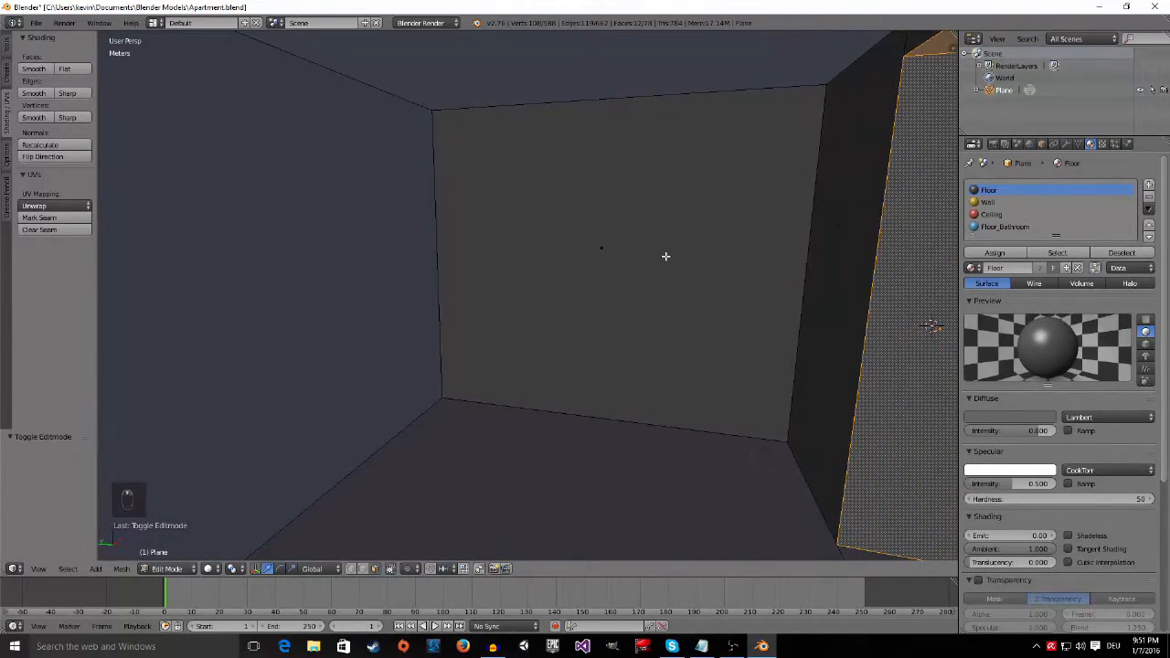
{"action": "right_click", "coordinate": [666, 256], "text": "shift"}
{"action": "right_click", "coordinate": [826, 254], "text": "shift"}
{"action": "right_click", "coordinate": [794, 95], "text": "shift"}
{"action": "right_click", "coordinate": [335, 234], "text": "shift"}
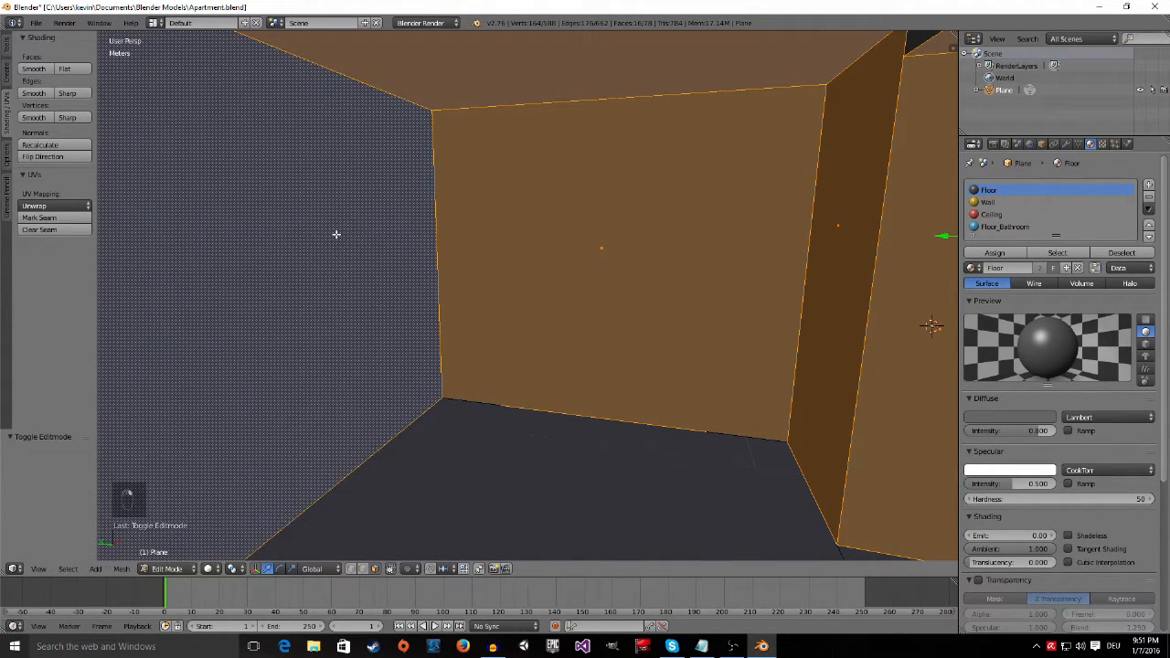
{"action": "middle_click_drag", "start_coordinate": [514, 282], "coordinate": [677, 237]}
{"action": "right_click", "coordinate": [538, 59], "text": "shift"}
{"action": "right_click", "coordinate": [533, 167], "text": "shift"}
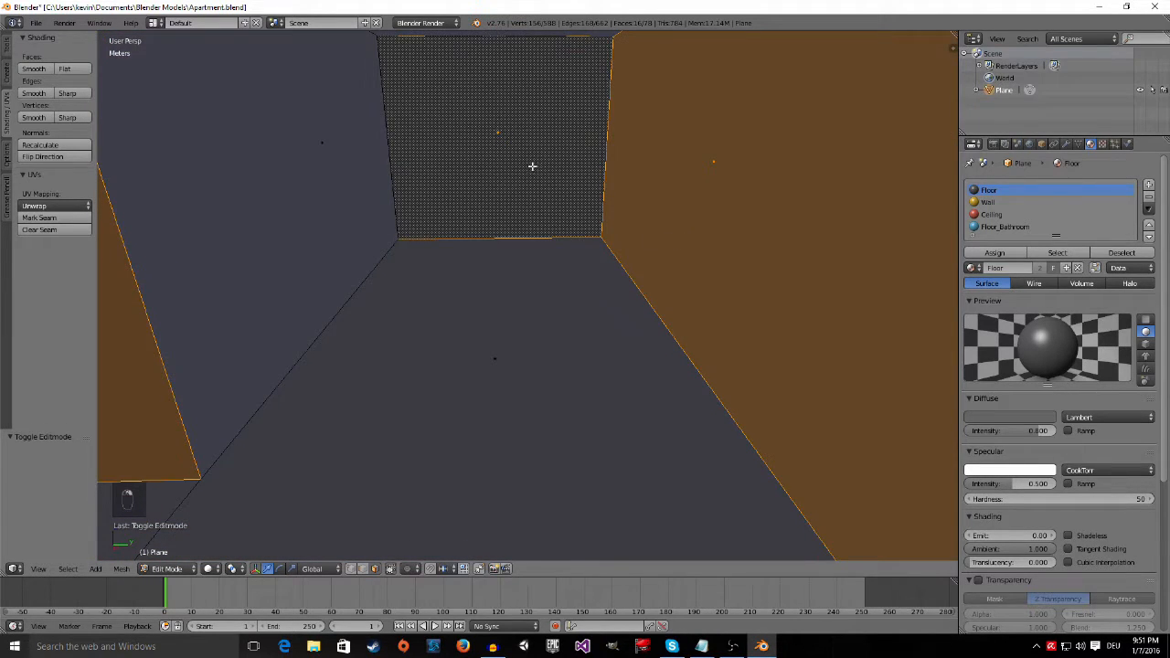
{"action": "right_click", "coordinate": [346, 166], "text": "shift"}
Step: Add two more unselected wall faces of the main room to the selection
{"action": "middle_click_drag", "start_coordinate": [404, 322], "coordinate": [782, 421]}
{"action": "middle_click_drag", "start_coordinate": [536, 372], "coordinate": [820, 374]}
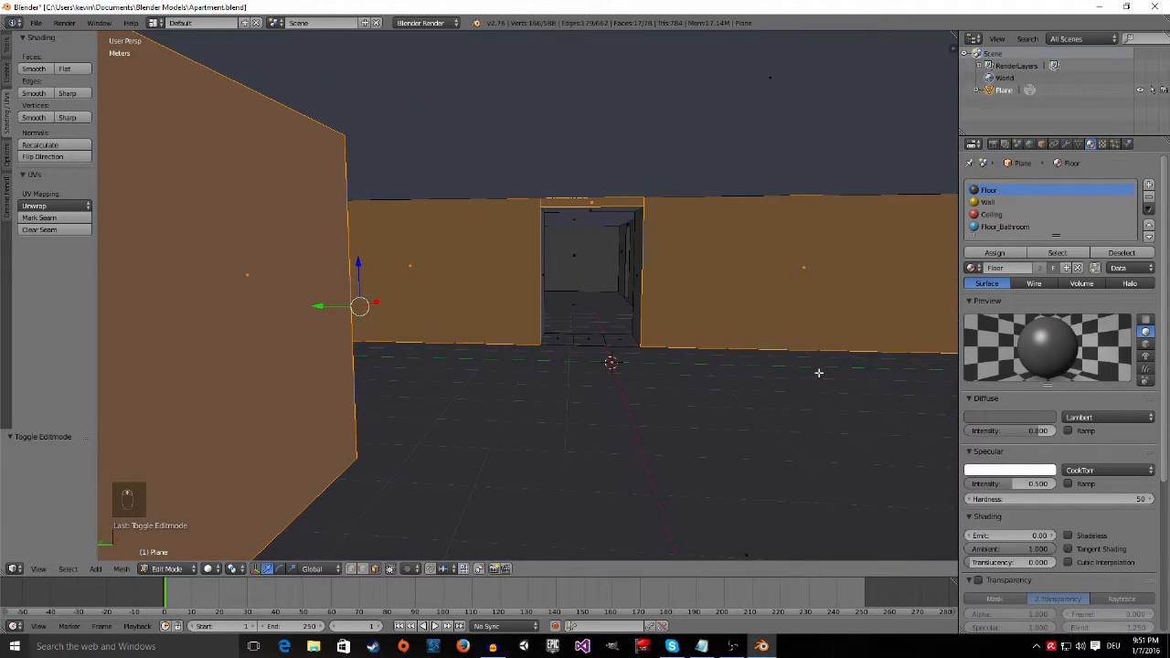
{"action": "mouse_move", "coordinate": [390, 327]}
{"action": "middle_mouse_down"}
{"action": "mouse_move", "coordinate": [692, 340]}
{"action": "mouse_move", "coordinate": [527, 431]}
{"action": "mouse_move", "coordinate": [593, 405]}
{"action": "mouse_move", "coordinate": [692, 397]}
{"action": "mouse_move", "coordinate": [661, 407]}
{"action": "mouse_move", "coordinate": [869, 421]}
{"action": "mouse_move", "coordinate": [771, 470]}
{"action": "mouse_move", "coordinate": [604, 455]}
{"action": "mouse_move", "coordinate": [764, 495]}
{"action": "mouse_move", "coordinate": [575, 426]}
{"action": "mouse_move", "coordinate": [710, 431]}
{"action": "mouse_move", "coordinate": [550, 445]}
{"action": "mouse_move", "coordinate": [755, 460]}
{"action": "mouse_move", "coordinate": [682, 274]}
{"action": "middle_mouse_up"}
{"action": "right_click", "coordinate": [828, 144], "text": "shift"}
{"action": "right_click", "coordinate": [682, 274], "text": "shift"}
Step: Add both jambs and the soffit of the doorway leading to the hallway to the selection
{"action": "middle_click_drag", "start_coordinate": [575, 400], "coordinate": [621, 420]}
{"action": "right_click", "coordinate": [555, 287], "text": "shift"}
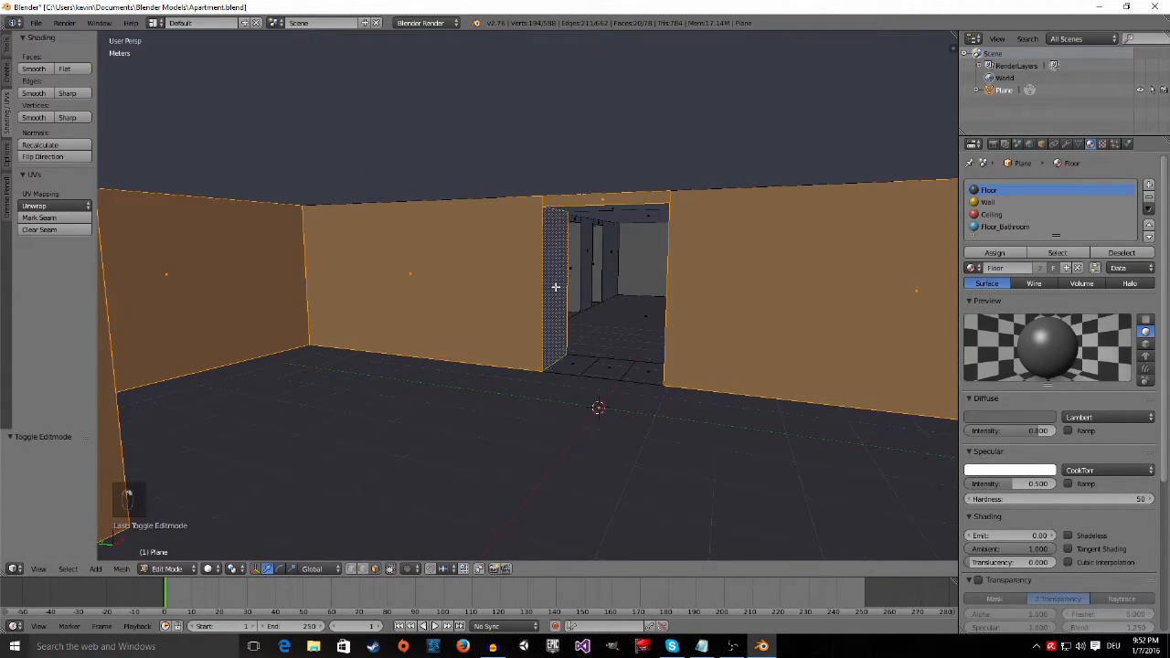
{"action": "right_click", "coordinate": [598, 208], "text": "shift"}
{"action": "middle_click_drag", "start_coordinate": [598, 208], "coordinate": [674, 287]}
{"action": "middle_click_drag", "start_coordinate": [258, 259], "coordinate": [871, 483]}
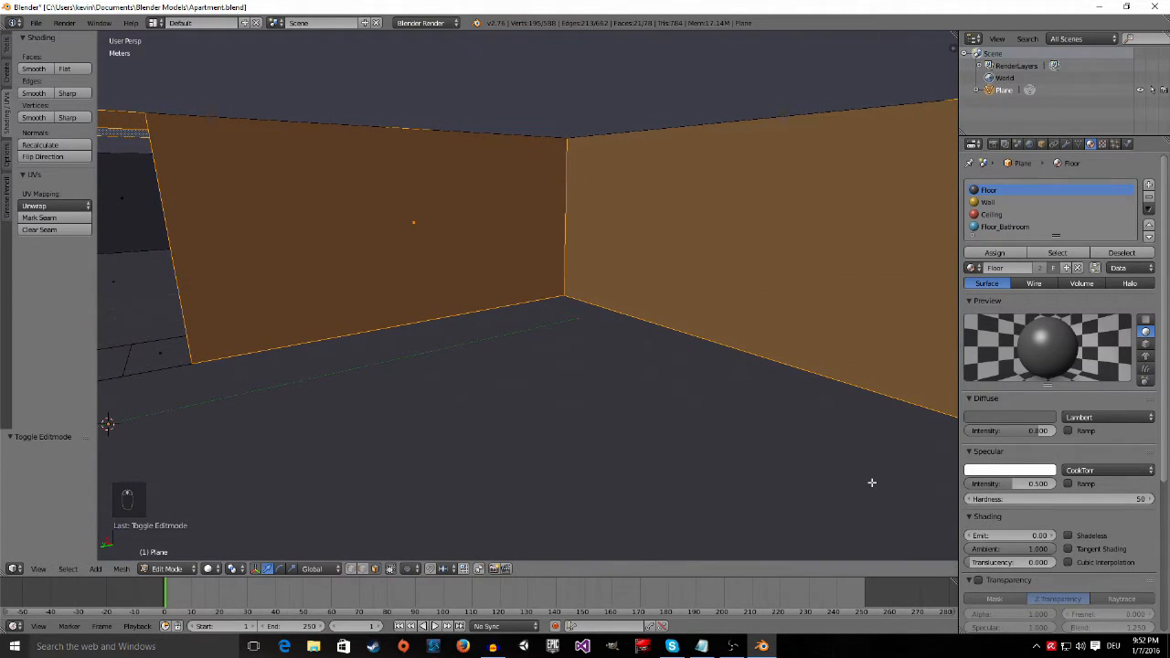
{"action": "middle_click_drag", "start_coordinate": [587, 396], "coordinate": [704, 276]}
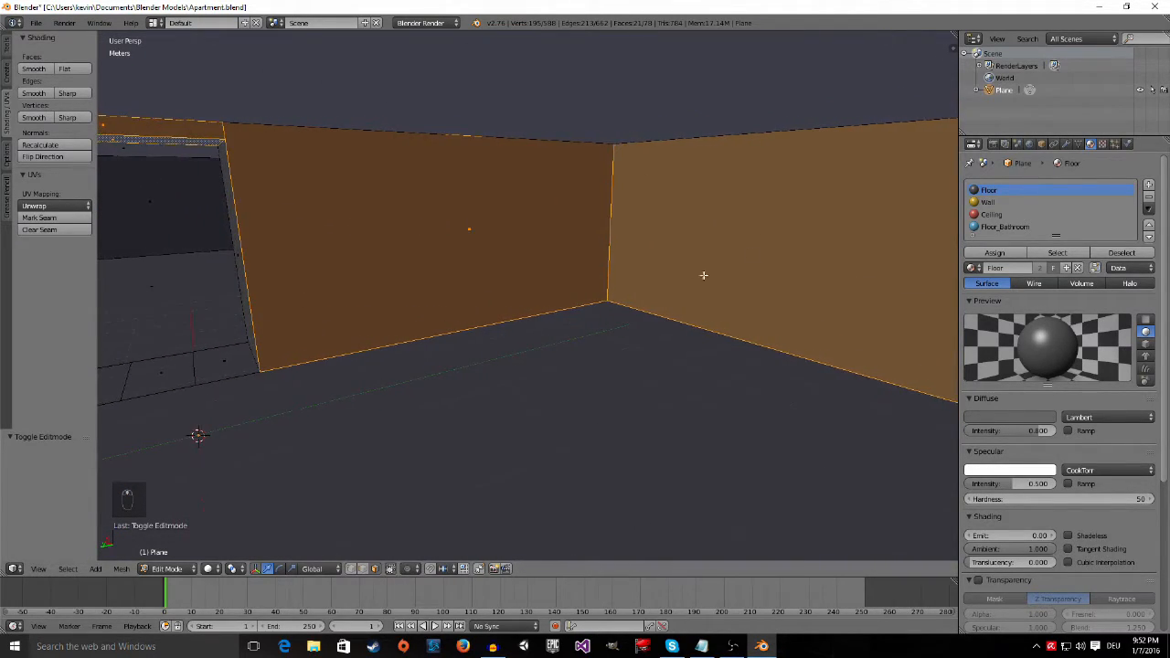
{"action": "middle_click_drag", "start_coordinate": [121, 200], "coordinate": [138, 203], "text": "shift"}
{"action": "middle_click_drag", "start_coordinate": [237, 247], "coordinate": [790, 322], "text": "shift"}
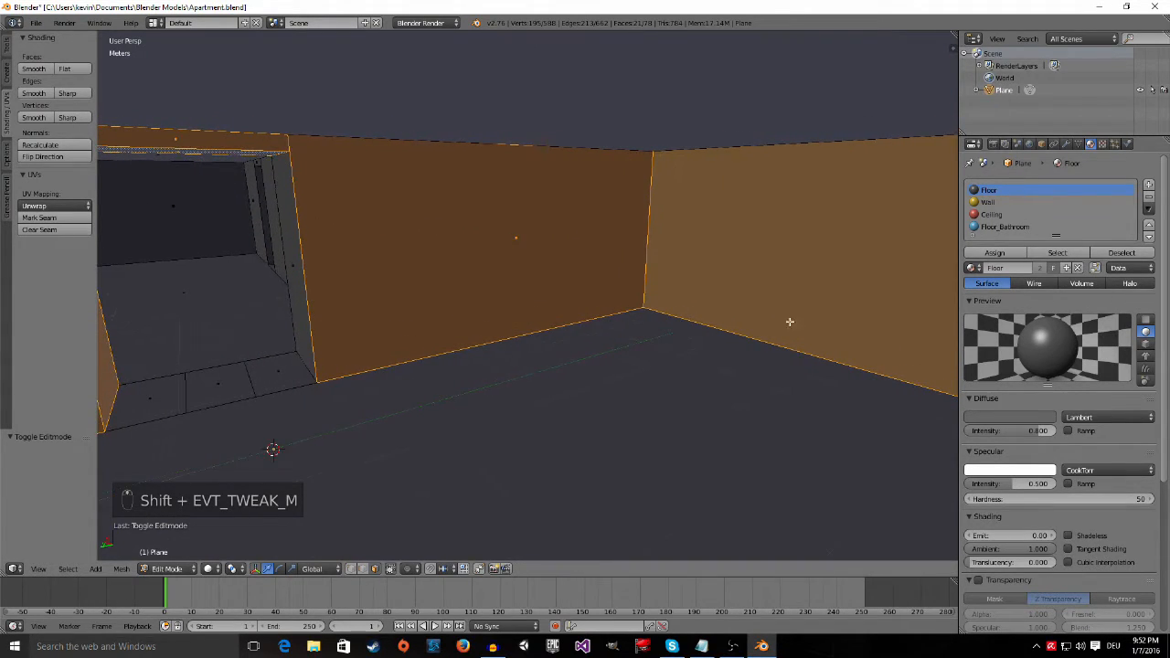
{"action": "right_click", "coordinate": [290, 238], "text": "shift"}
Step: From the hallway side, add the wall faces on both sides of the doorway and the lintel above it to the selection
{"action": "middle_click_drag", "start_coordinate": [221, 275], "coordinate": [357, 362]}
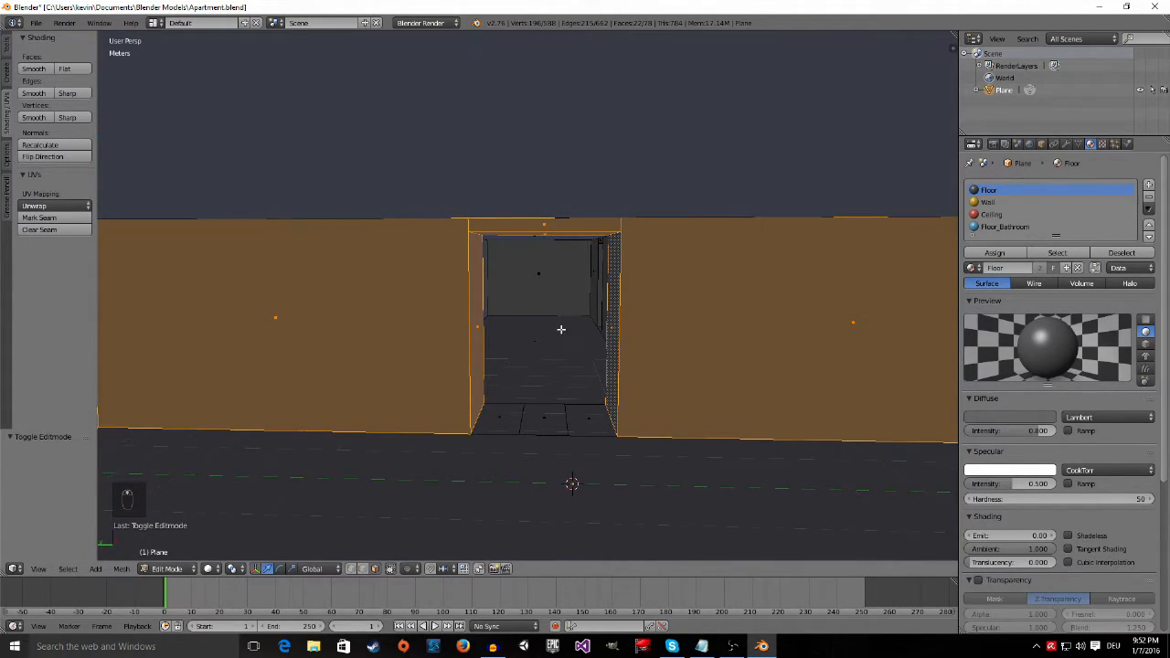
{"action": "scroll", "coordinate": [499, 337], "scroll_direction": "down", "scroll_amount": 5}
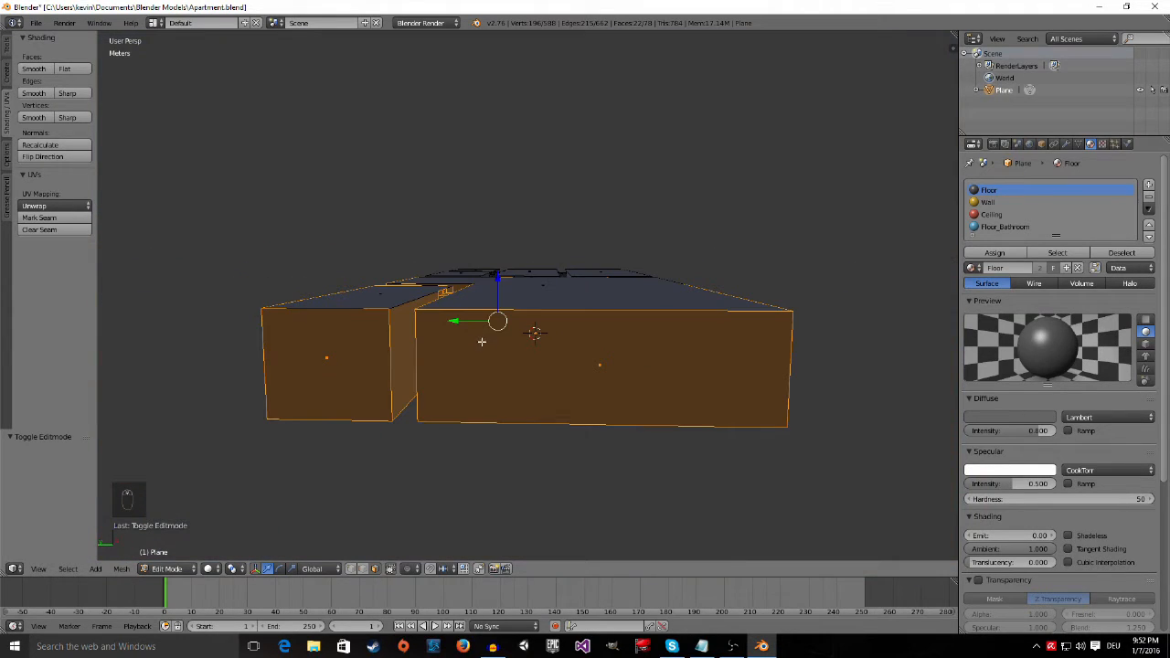
{"action": "middle_click_drag", "start_coordinate": [588, 300], "coordinate": [546, 320]}
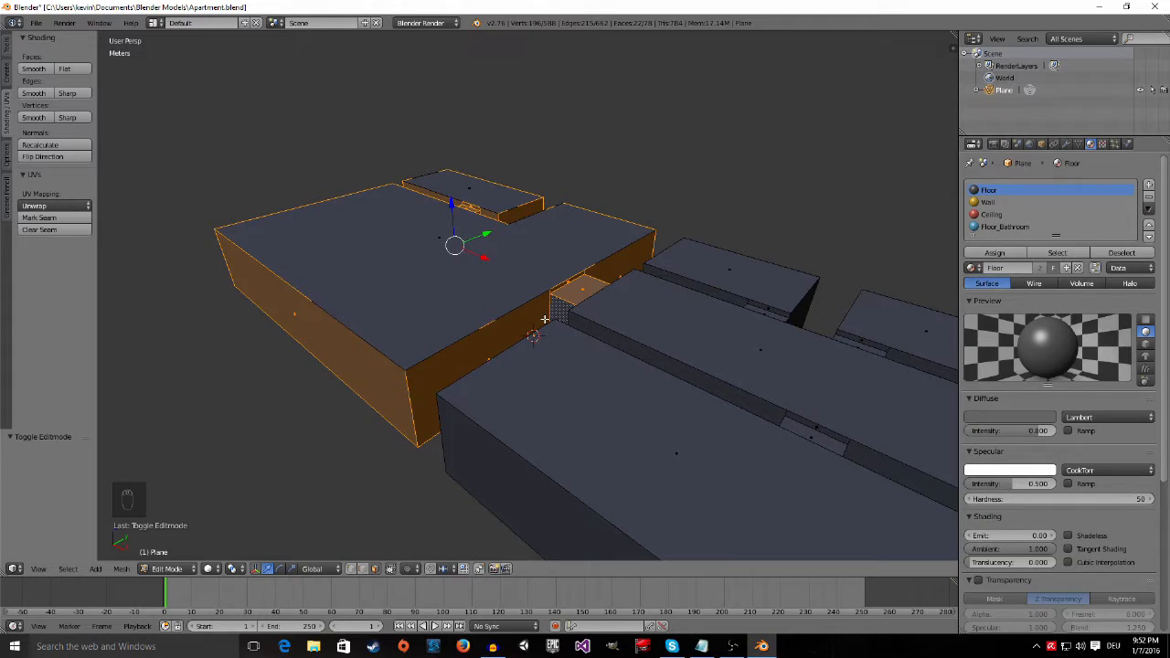
{"action": "scroll", "coordinate": [520, 322], "scroll_direction": "down", "scroll_amount": 4}
{"action": "middle_click_drag", "start_coordinate": [560, 339], "coordinate": [478, 295]}
{"action": "scroll", "coordinate": [494, 305], "scroll_direction": "up", "scroll_amount": 10}
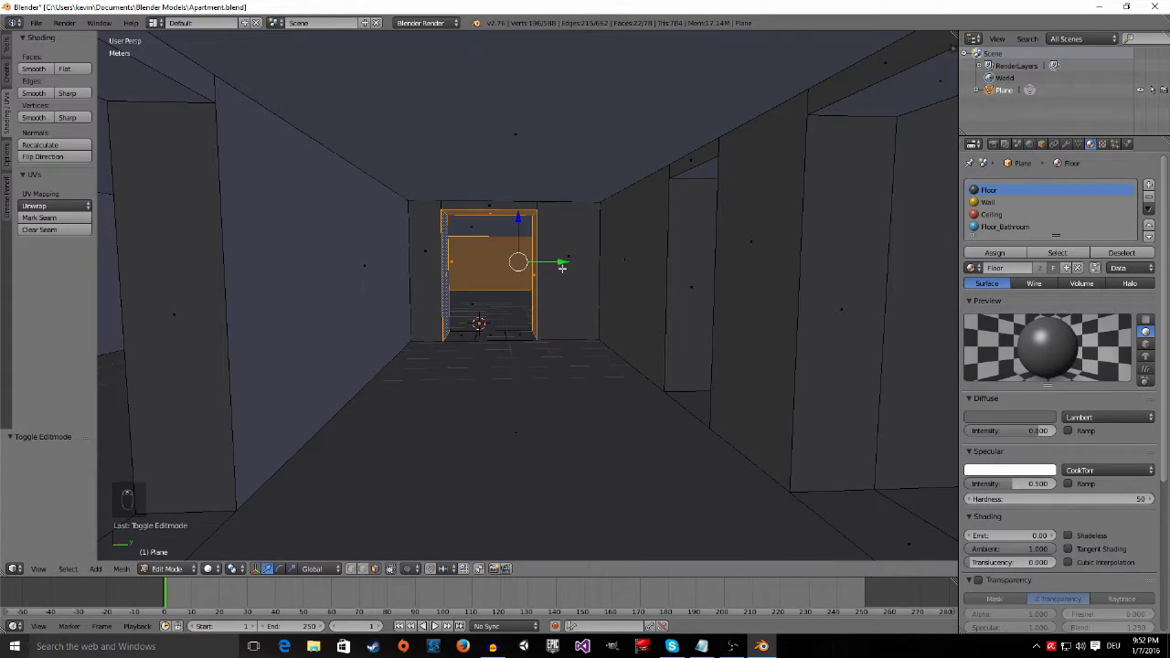
{"action": "right_click", "coordinate": [565, 265], "text": "shift"}
{"action": "right_click", "coordinate": [421, 229], "text": "shift"}
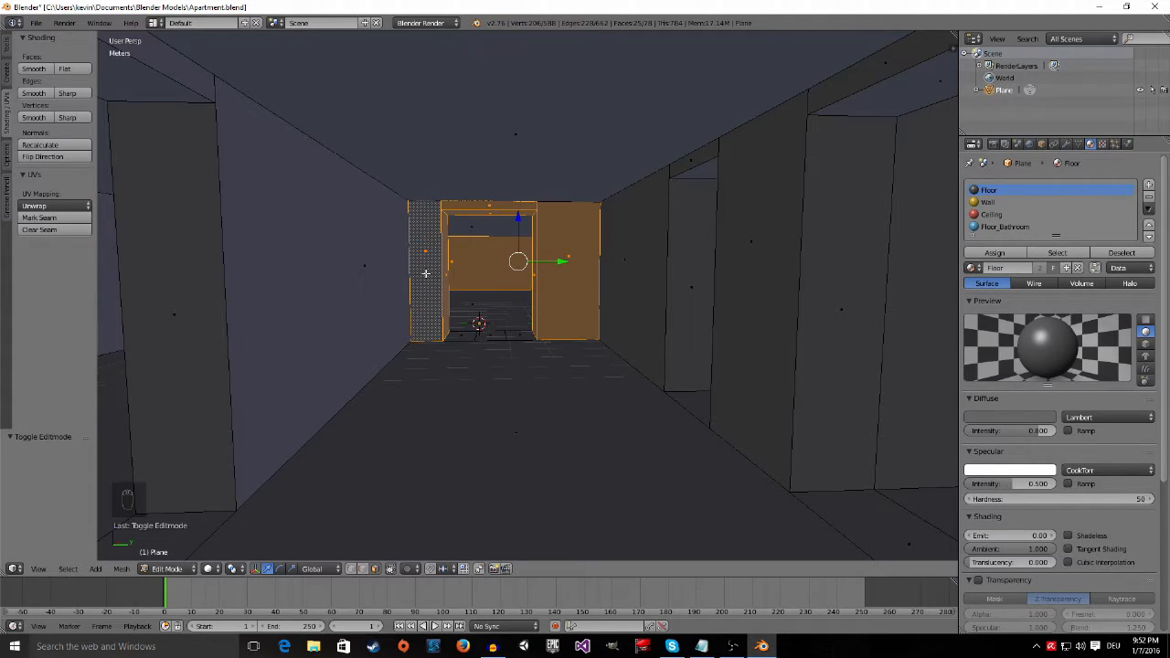
Step: Add the hallway's long side wall and the opposite wall face beside the doorway to the selection
{"action": "key", "text": "KP_Decimal"}
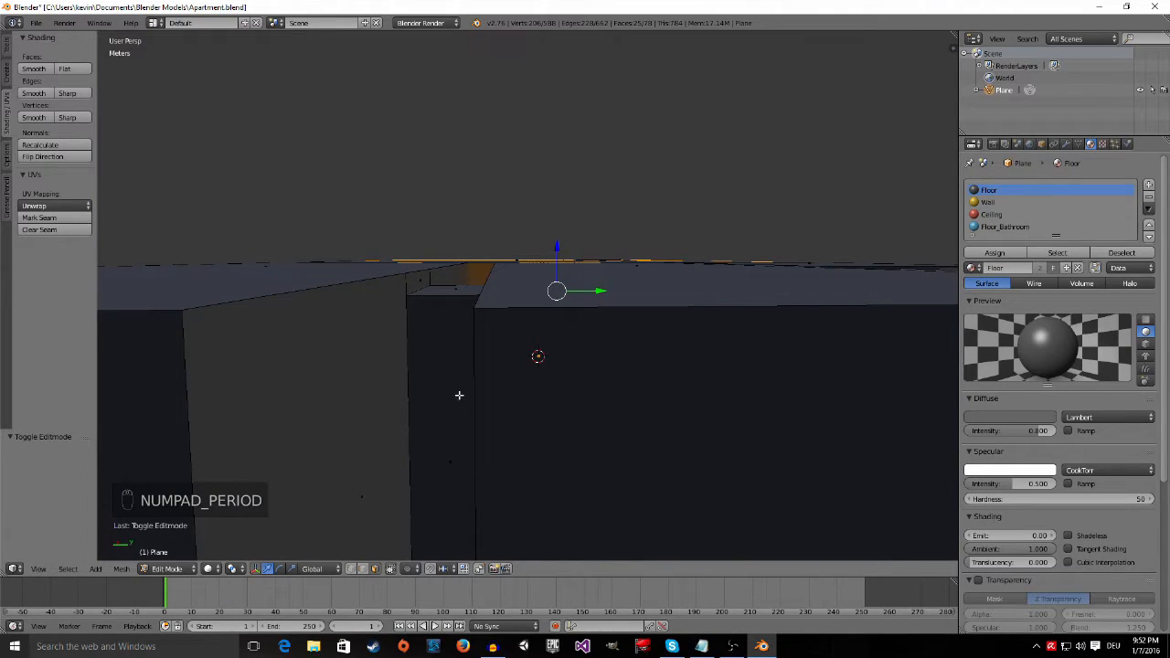
{"action": "scroll", "coordinate": [649, 295], "scroll_direction": "up", "scroll_amount": 4}
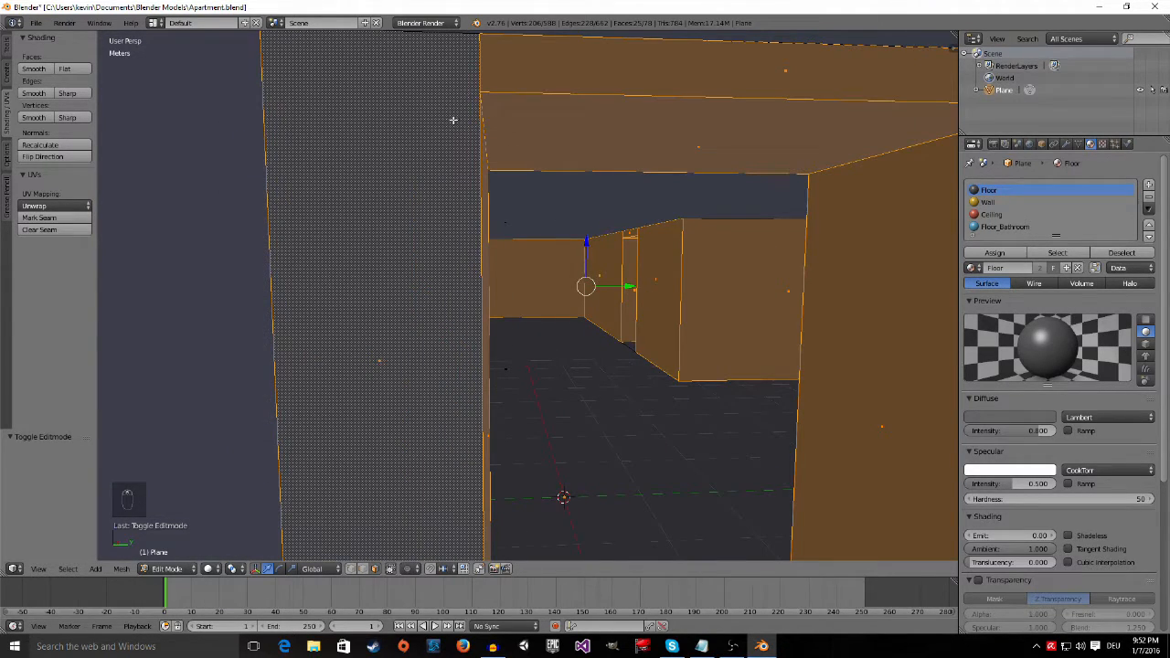
{"action": "scroll", "coordinate": [485, 163], "scroll_direction": "down", "scroll_amount": 1}
{"action": "scroll", "coordinate": [549, 292], "scroll_direction": "up", "scroll_amount": 4}
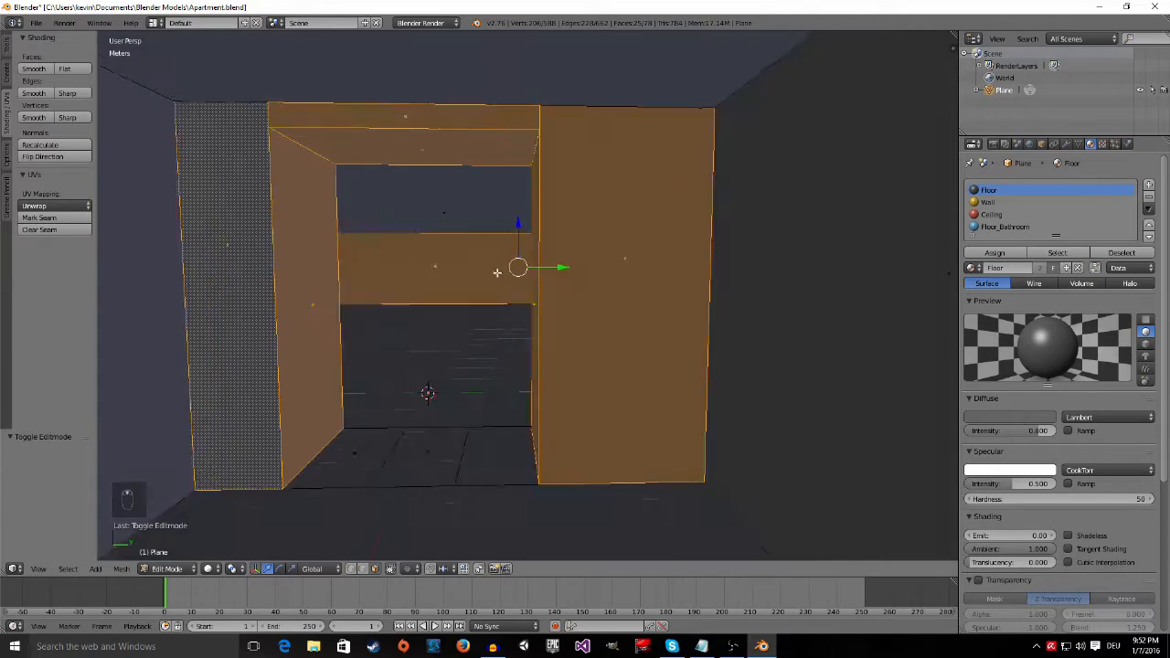
{"action": "middle_click_drag", "start_coordinate": [423, 271], "coordinate": [414, 305]}
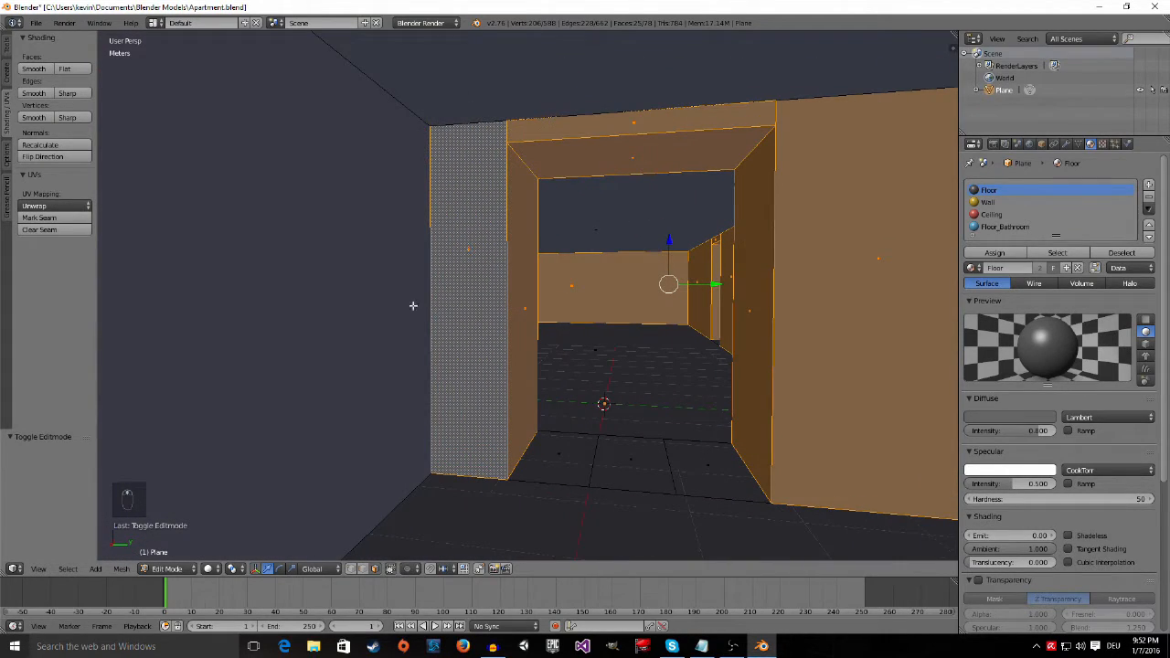
{"action": "scroll", "coordinate": [311, 300], "scroll_direction": "down", "scroll_amount": 5}
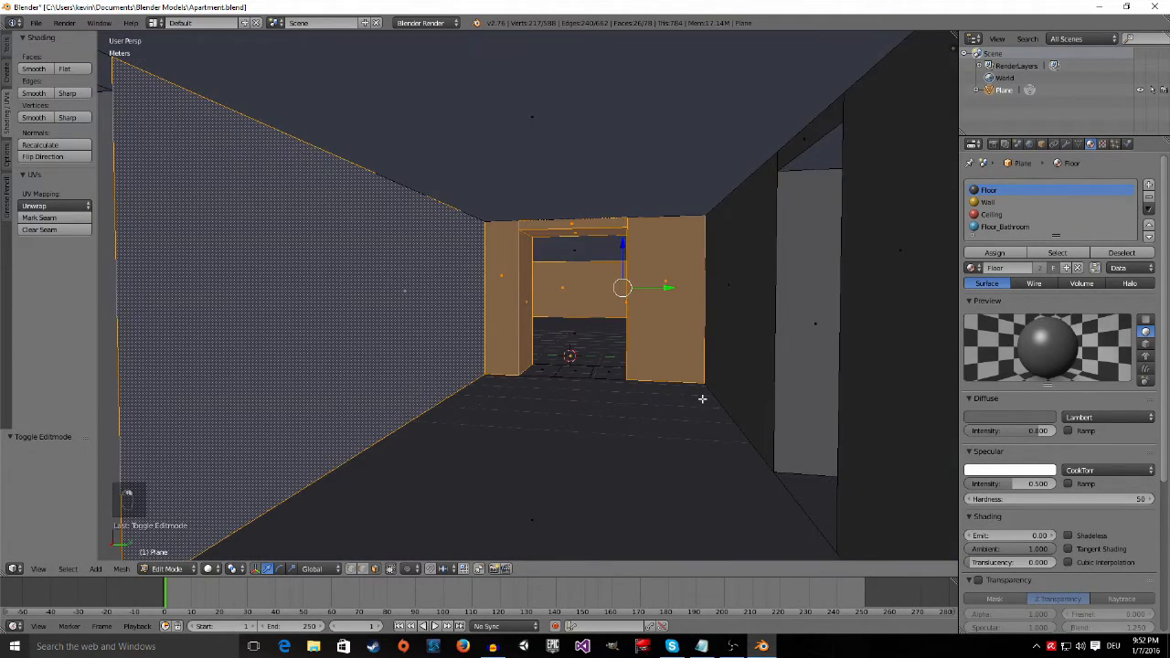
{"action": "scroll", "coordinate": [739, 406], "scroll_direction": "down", "scroll_amount": 1}
{"action": "right_click", "coordinate": [815, 352], "text": "shift"}
{"action": "middle_click_drag", "start_coordinate": [774, 419], "coordinate": [729, 415]}
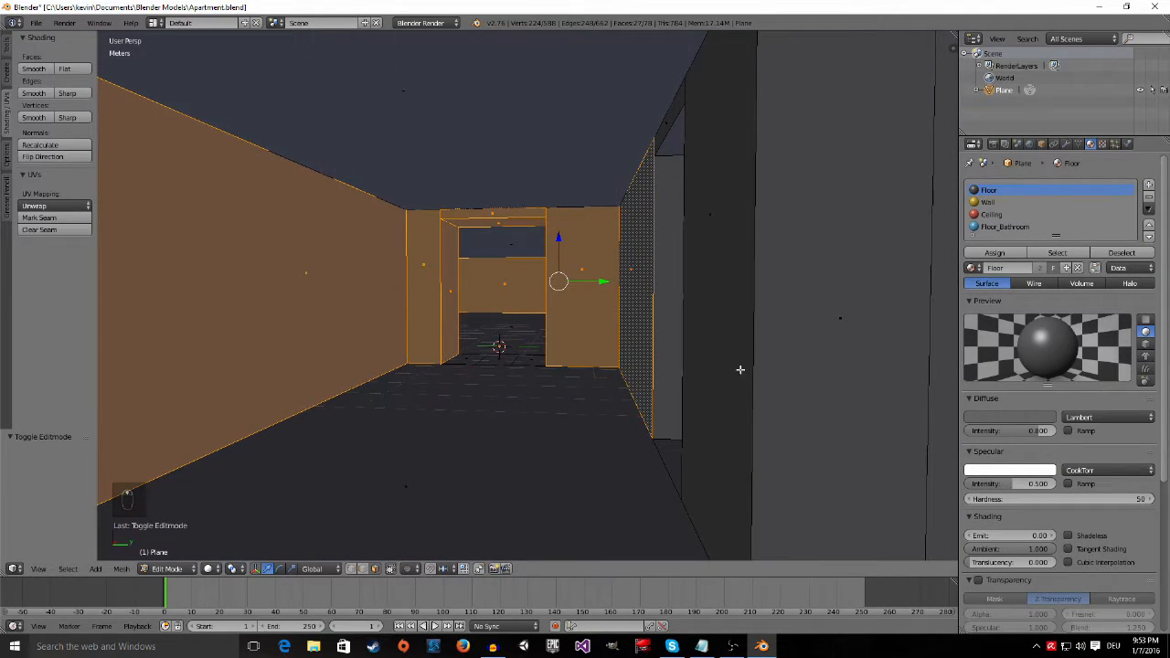
Step: Add the lintel above the hallway's first side doorway and the wall section between the two side doorways
{"action": "right_click", "coordinate": [677, 109], "text": "shift"}
{"action": "right_click", "coordinate": [716, 146], "text": "shift"}
{"action": "middle_click_drag", "start_coordinate": [716, 146], "coordinate": [452, 339]}
{"action": "scroll", "coordinate": [627, 379], "scroll_direction": "up", "scroll_amount": 7}
{"action": "middle_click_drag", "start_coordinate": [648, 497], "coordinate": [737, 494]}
{"action": "middle_click_drag", "start_coordinate": [820, 483], "coordinate": [513, 392], "text": "shift"}
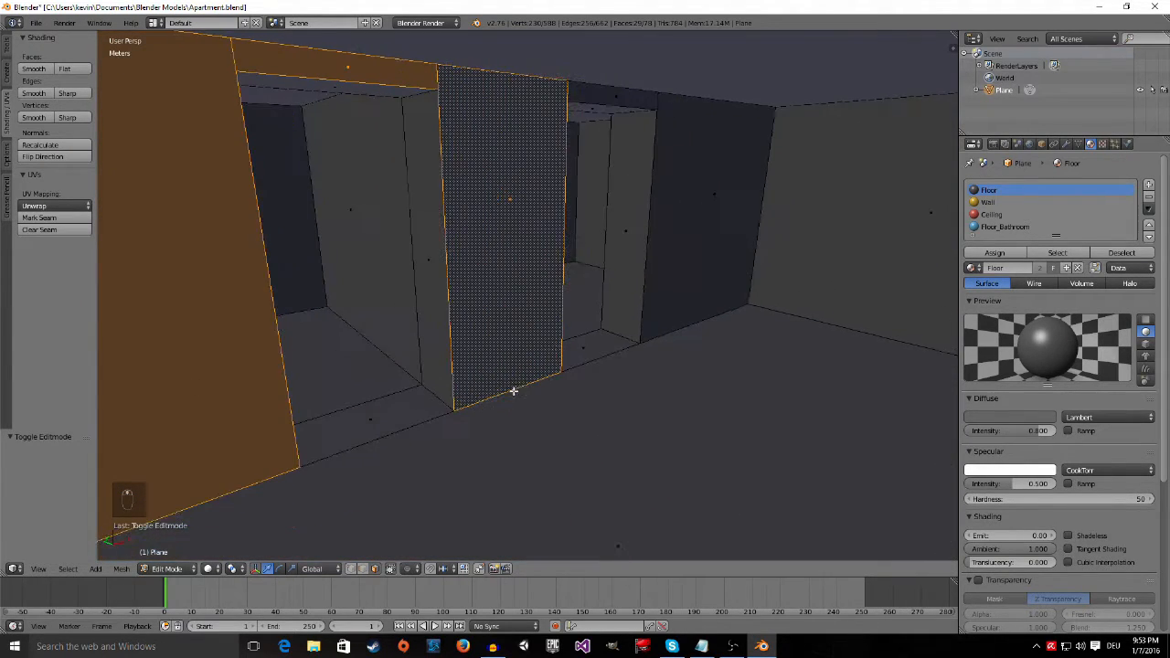
Step: Add the lintel above the second side doorway, the wall beyond it and the hallway's end wall
{"action": "right_click", "coordinate": [629, 98], "text": "shift"}
{"action": "right_click", "coordinate": [693, 119], "text": "shift"}
{"action": "right_click", "coordinate": [842, 187], "text": "shift"}
{"action": "middle_click_drag", "start_coordinate": [810, 291], "coordinate": [864, 285]}
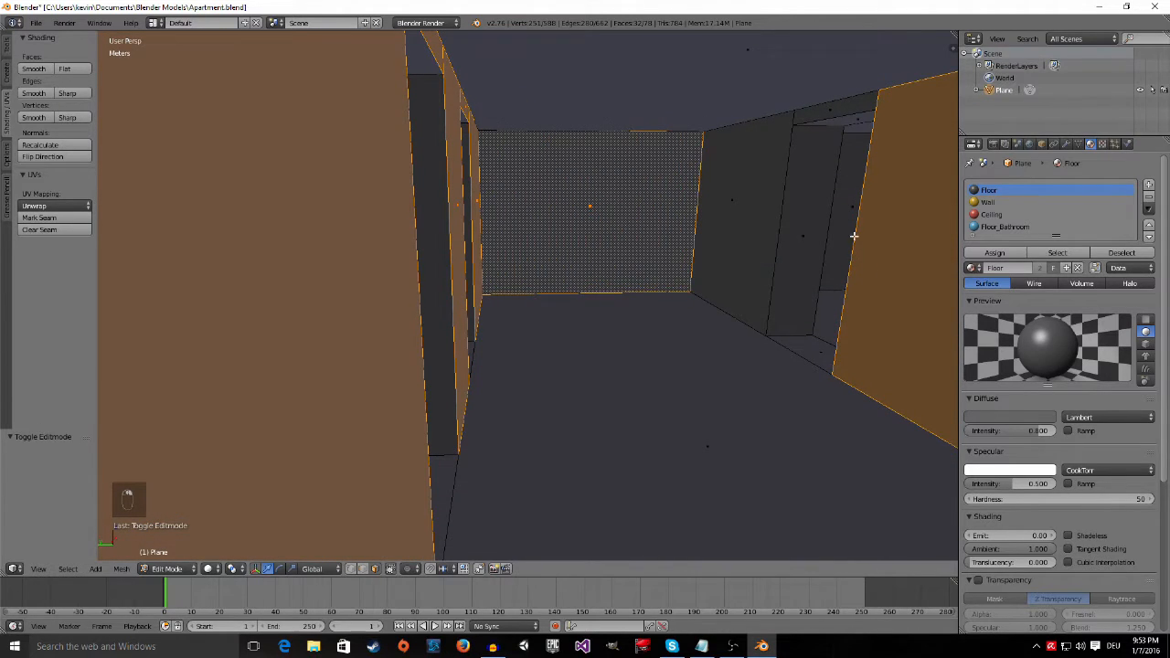
Step: On the opposite side of the hallway, add the wall near the end plus the doorway's lintel, jambs and soffit
{"action": "right_click", "coordinate": [759, 187], "text": "shift"}
{"action": "right_click", "coordinate": [819, 116], "text": "shift"}
{"action": "right_click", "coordinate": [803, 178], "text": "shift"}
{"action": "right_click", "coordinate": [834, 124], "text": "shift"}
{"action": "middle_click_drag", "start_coordinate": [800, 149], "coordinate": [580, 157]}
{"action": "right_click", "coordinate": [546, 100], "text": "shift"}
{"action": "right_click", "coordinate": [544, 102], "text": "shift"}
Step: Add the remaining jambs and soffits of the hallway's two neighbouring side doorways to the selection
{"action": "middle_click_drag", "start_coordinate": [544, 103], "coordinate": [444, 166]}
{"action": "right_click", "coordinate": [694, 209], "text": "shift"}
{"action": "right_click", "coordinate": [513, 160], "text": "shift"}
{"action": "right_click", "coordinate": [527, 107], "text": "shift"}
{"action": "middle_click_drag", "start_coordinate": [477, 192], "coordinate": [661, 192]}
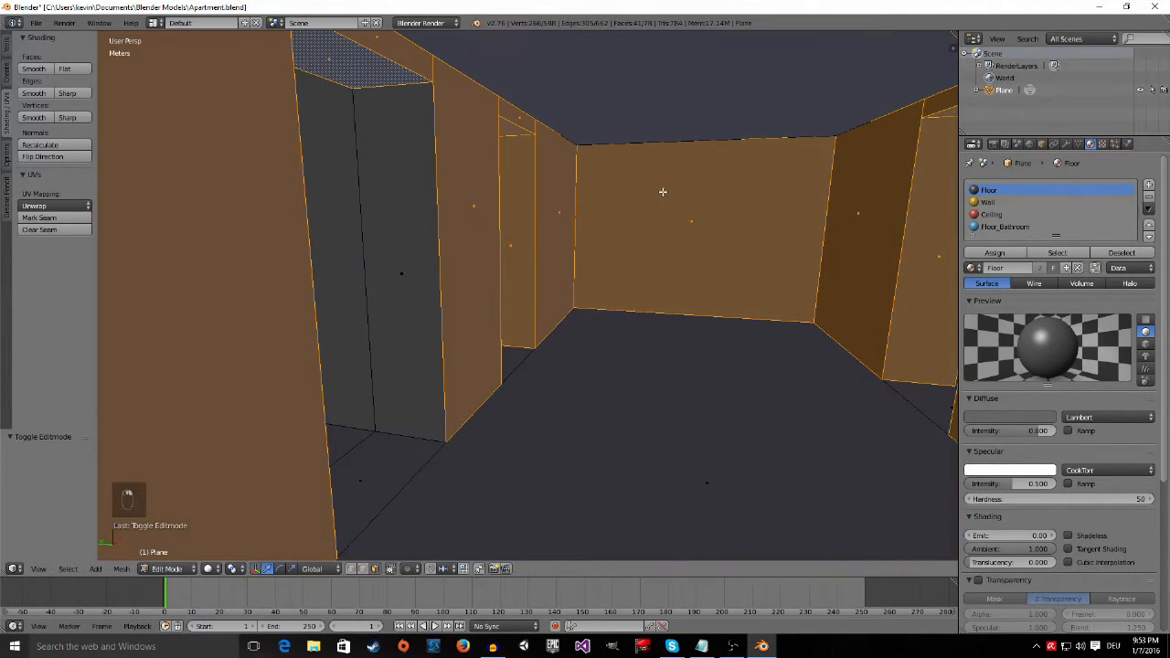
{"action": "right_click", "coordinate": [423, 187], "text": "shift"}
{"action": "right_click", "coordinate": [353, 231], "text": "shift"}
{"action": "mouse_move", "coordinate": [299, 253]}
{"action": "middle_mouse_down"}
{"action": "mouse_move", "coordinate": [340, 250]}
{"action": "mouse_move", "coordinate": [242, 266]}
{"action": "mouse_move", "coordinate": [311, 253]}
{"action": "middle_mouse_up"}
Step: Add the unselected wall faces visible through the hallway's side doorways, working into the adjoining rooms
{"action": "right_click", "coordinate": [381, 201], "text": "shift"}
{"action": "middle_click_drag", "start_coordinate": [361, 198], "coordinate": [254, 206]}
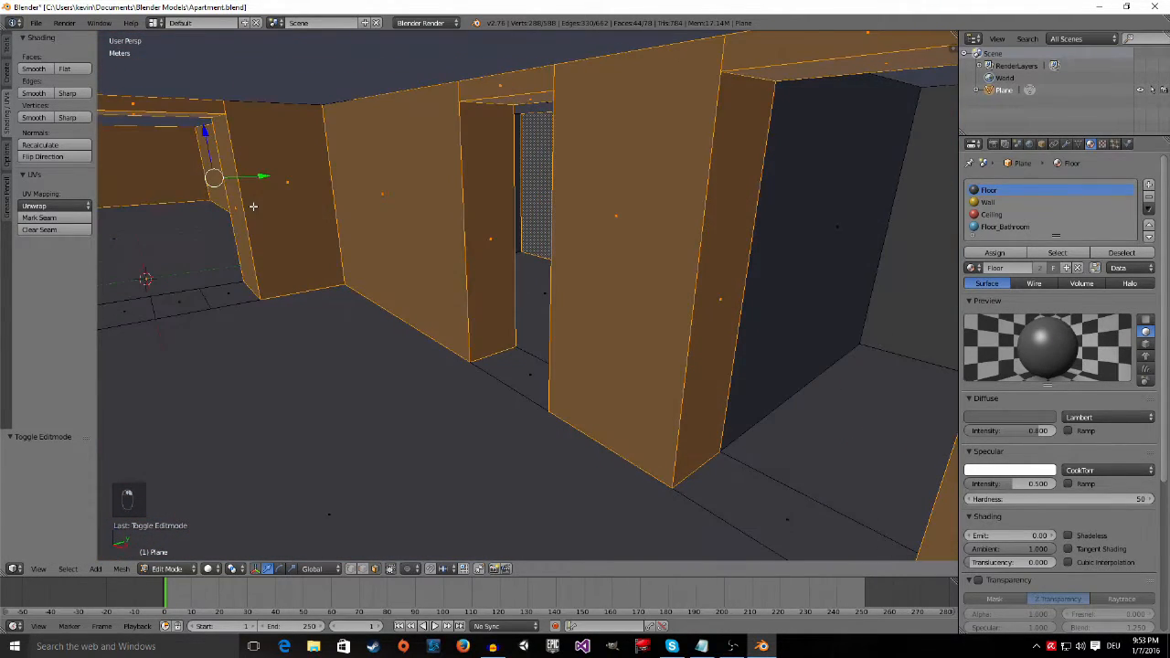
{"action": "right_click", "coordinate": [519, 158], "text": "shift"}
{"action": "scroll", "coordinate": [640, 242], "scroll_direction": "up", "scroll_amount": 3}
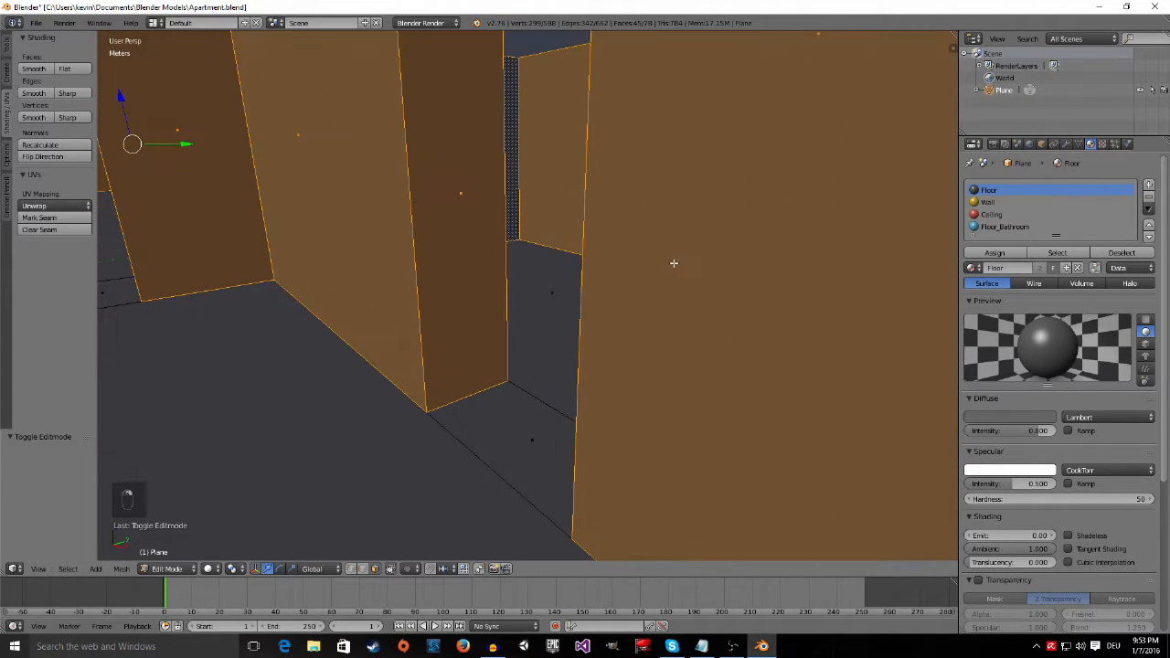
{"action": "middle_click_drag", "start_coordinate": [674, 263], "coordinate": [562, 247]}
{"action": "middle_click_drag", "start_coordinate": [764, 260], "coordinate": [949, 293], "text": "shift"}
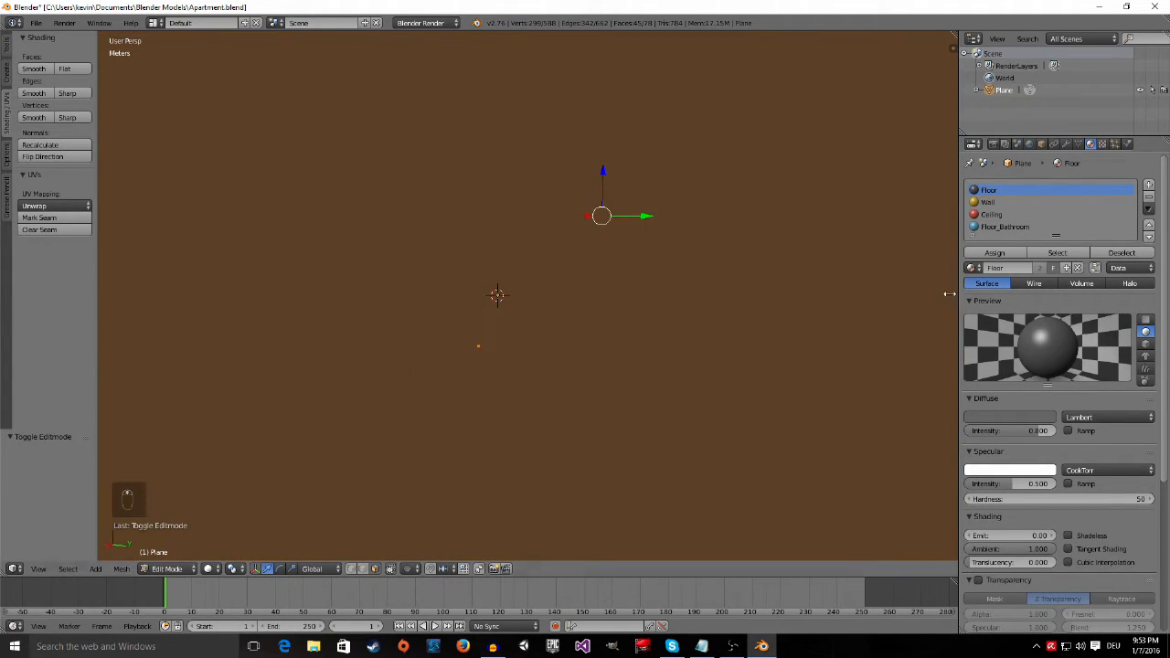
{"action": "scroll", "coordinate": [771, 304], "scroll_direction": "up", "scroll_amount": 2}
{"action": "right_click", "coordinate": [529, 267], "text": "shift"}
{"action": "middle_click_drag", "start_coordinate": [510, 281], "coordinate": [714, 301]}
{"action": "scroll", "coordinate": [821, 404], "scroll_direction": "down", "scroll_amount": 3}
{"action": "middle_click_drag", "start_coordinate": [821, 404], "coordinate": [570, 335]}
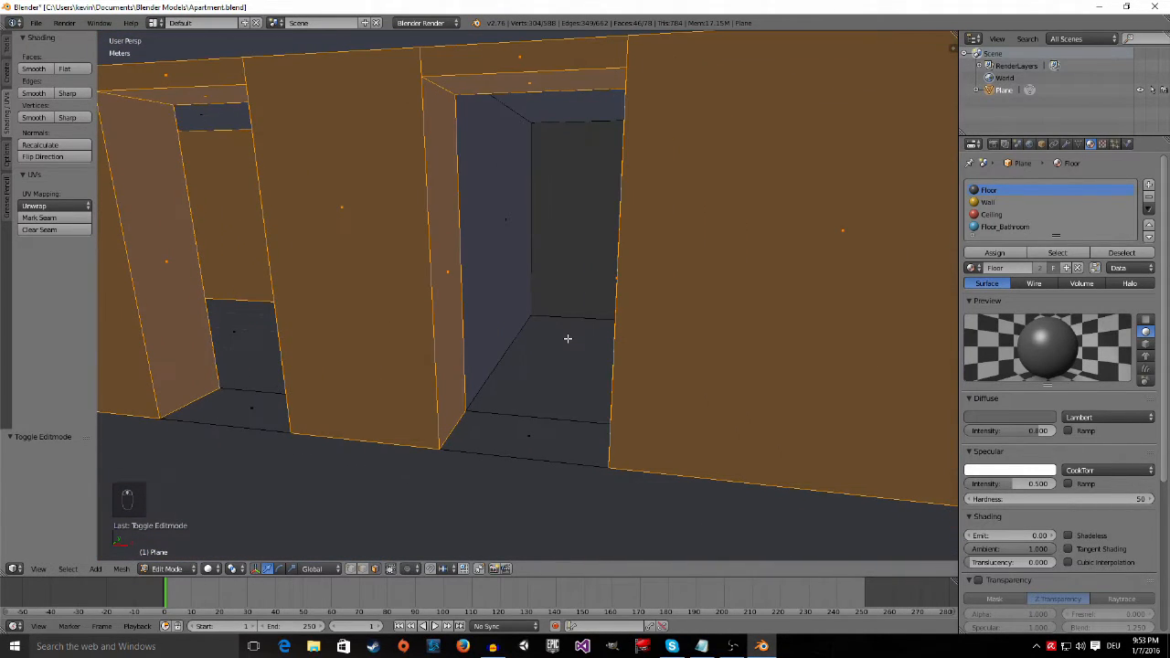
Step: Add three more wall faces of the adjoining rooms, reached through the open doorways
{"action": "right_click", "coordinate": [514, 256], "text": "shift"}
{"action": "right_click", "coordinate": [536, 297], "text": "shift"}
{"action": "middle_click_drag", "start_coordinate": [536, 297], "coordinate": [606, 301]}
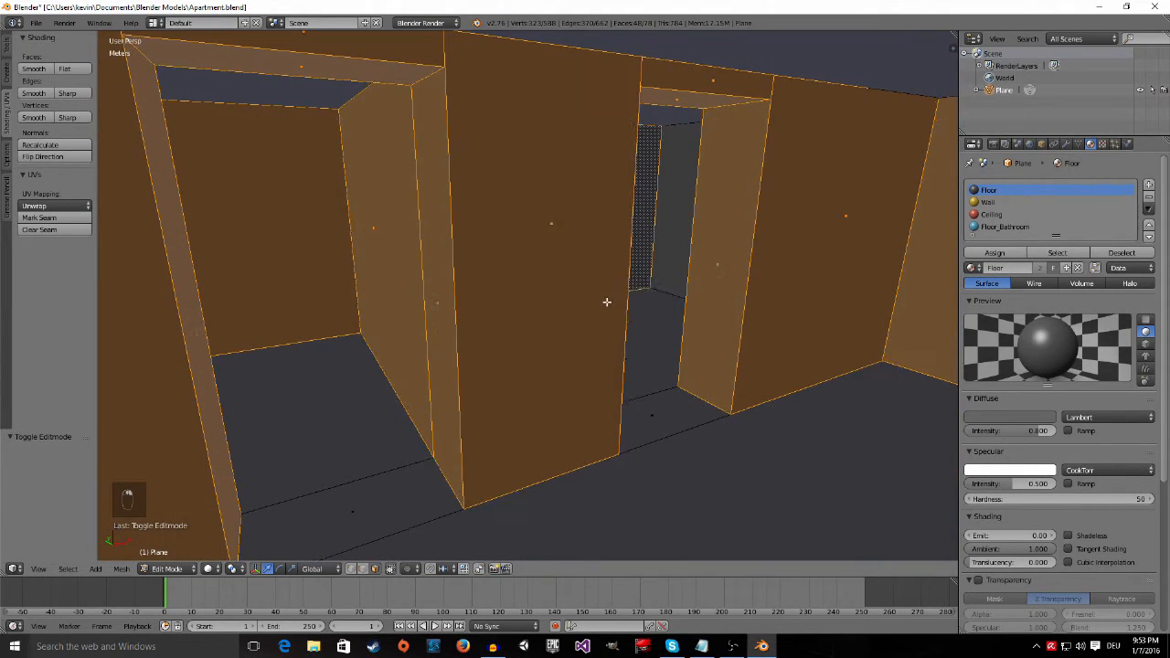
{"action": "right_click", "coordinate": [680, 228], "text": "shift"}
Step: Add two further unselected wall faces inside the small adjoining room
{"action": "middle_click_drag", "start_coordinate": [695, 325], "coordinate": [942, 325]}
{"action": "scroll", "coordinate": [671, 317], "scroll_direction": "up", "scroll_amount": 4}
{"action": "middle_click_drag", "start_coordinate": [661, 247], "coordinate": [580, 164], "text": "shift"}
{"action": "right_click", "coordinate": [567, 91], "text": "shift"}
{"action": "right_click", "coordinate": [381, 219], "text": "shift"}
Step: From inside the small room, add the lintel face above its doorway to the selection
{"action": "middle_click_drag", "start_coordinate": [381, 219], "coordinate": [412, 323]}
{"action": "middle_click_drag", "start_coordinate": [823, 291], "coordinate": [765, 131], "text": "shift"}
{"action": "scroll", "coordinate": [757, 157], "scroll_direction": "down", "scroll_amount": 1}
{"action": "scroll", "coordinate": [736, 178], "scroll_direction": "down", "scroll_amount": 4}
{"action": "scroll", "coordinate": [692, 196], "scroll_direction": "up", "scroll_amount": 2}
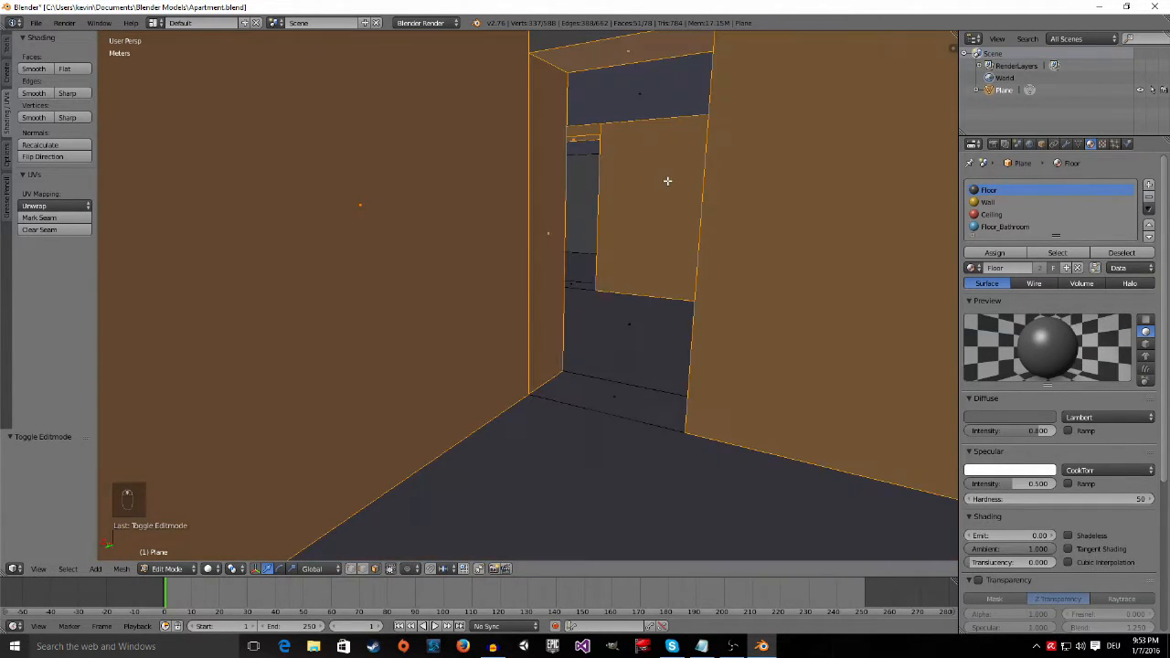
{"action": "middle_click_drag", "start_coordinate": [665, 215], "coordinate": [637, 309]}
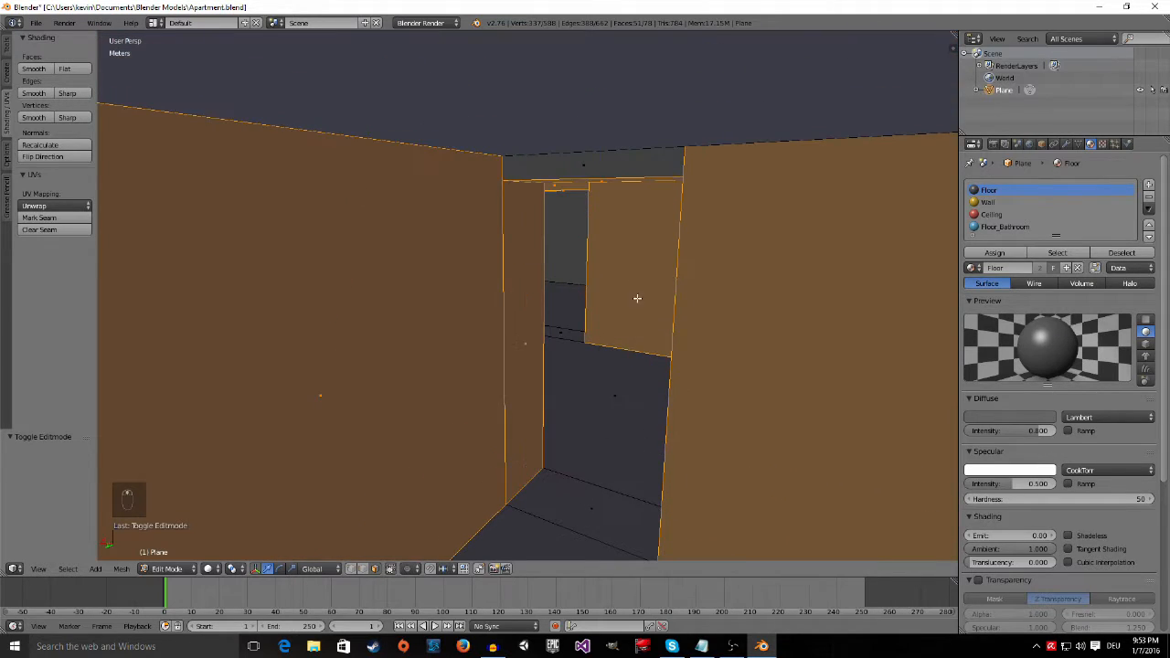
{"action": "right_click", "coordinate": [601, 155], "text": "shift"}
Step: From inside the next room, add the unselected wall faces around its doorway to the selection
{"action": "scroll", "coordinate": [703, 270], "scroll_direction": "up", "scroll_amount": 1}
{"action": "scroll", "coordinate": [704, 271], "scroll_direction": "up", "scroll_amount": 3}
{"action": "middle_click_drag", "start_coordinate": [734, 287], "coordinate": [627, 284]}
{"action": "scroll", "coordinate": [714, 294], "scroll_direction": "down", "scroll_amount": 4}
{"action": "middle_click_drag", "start_coordinate": [753, 306], "coordinate": [517, 304]}
{"action": "middle_click_drag", "start_coordinate": [739, 348], "coordinate": [670, 335]}
{"action": "scroll", "coordinate": [670, 336], "scroll_direction": "up", "scroll_amount": 3}
{"action": "scroll", "coordinate": [595, 326], "scroll_direction": "down", "scroll_amount": 5}
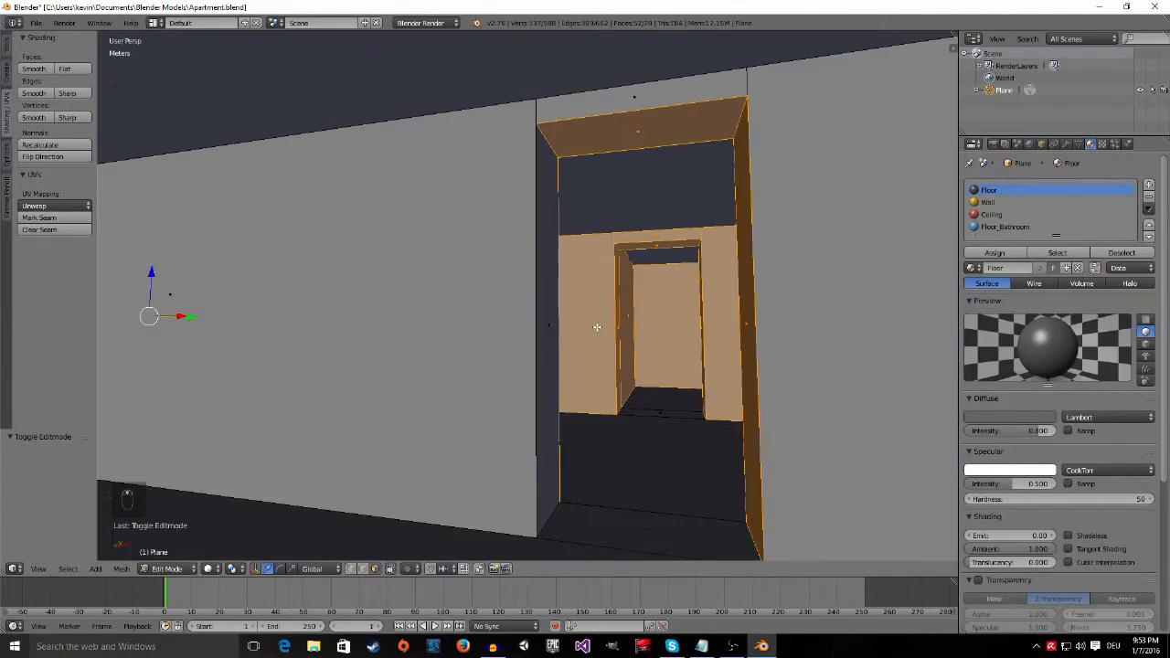
{"action": "right_click", "coordinate": [585, 165], "text": "shift"}
{"action": "right_click", "coordinate": [777, 226], "text": "shift"}
Step: Complete the wall selection by adding the last four unselected wall faces inside the rooms
{"action": "middle_click_drag", "start_coordinate": [778, 228], "coordinate": [557, 311]}
{"action": "middle_click_drag", "start_coordinate": [804, 318], "coordinate": [597, 237]}
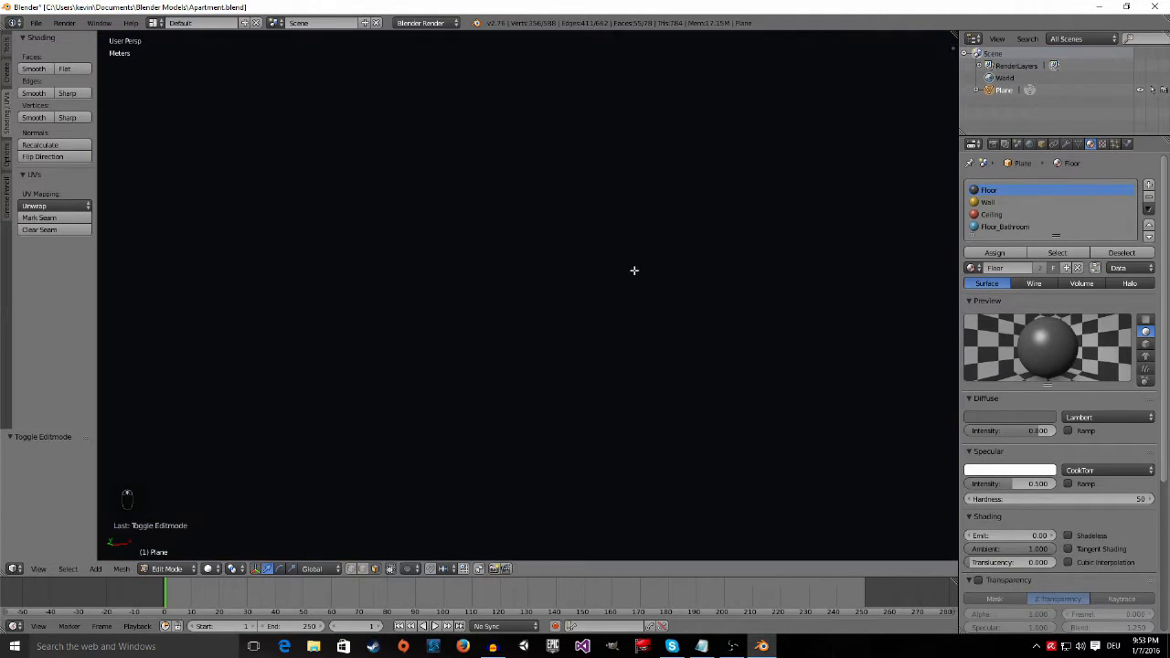
{"action": "scroll", "coordinate": [637, 288], "scroll_direction": "down", "scroll_amount": 2}
{"action": "right_click", "coordinate": [876, 272], "text": "shift"}
{"action": "middle_click_drag", "start_coordinate": [813, 286], "coordinate": [603, 348]}
{"action": "right_click", "coordinate": [750, 254], "text": "shift"}
{"action": "middle_click_drag", "start_coordinate": [795, 331], "coordinate": [606, 476]}
{"action": "scroll", "coordinate": [665, 343], "scroll_direction": "up", "scroll_amount": 3}
{"action": "right_click", "coordinate": [737, 122], "text": "shift"}
{"action": "middle_click_drag", "start_coordinate": [736, 301], "coordinate": [839, 271]}
{"action": "right_click", "coordinate": [681, 243], "text": "shift"}
{"action": "middle_click_drag", "start_coordinate": [681, 243], "coordinate": [804, 261]}
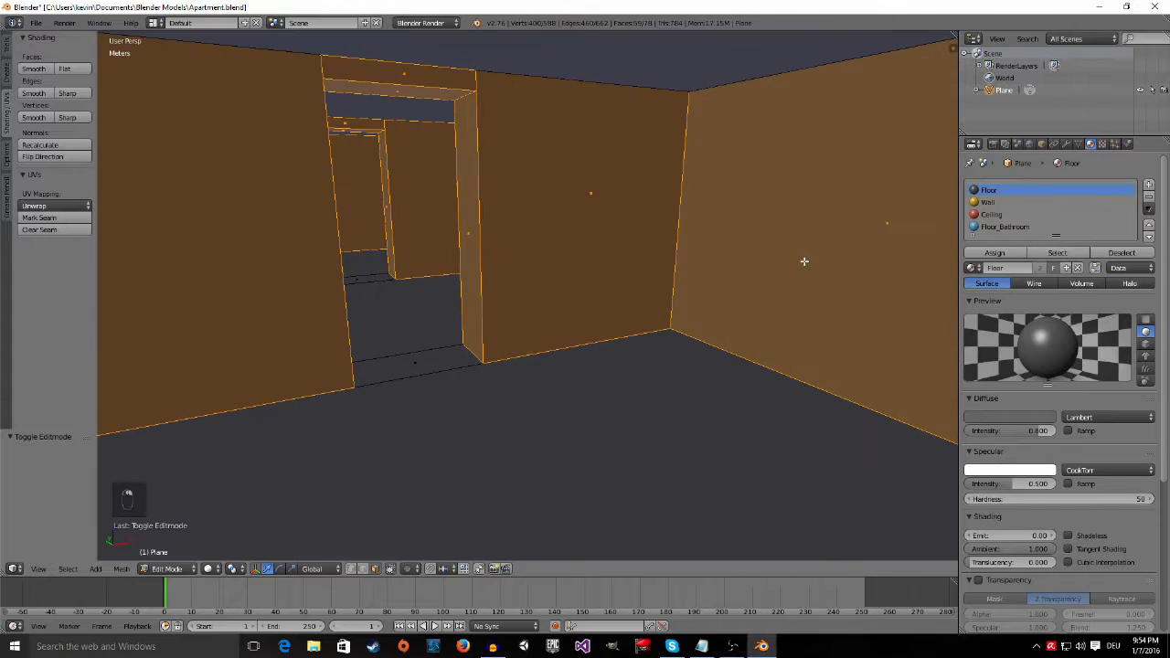
Step: Assign the Wall material to all the selected wall faces
{"action": "scroll", "coordinate": [805, 261], "scroll_direction": "down", "scroll_amount": 8}
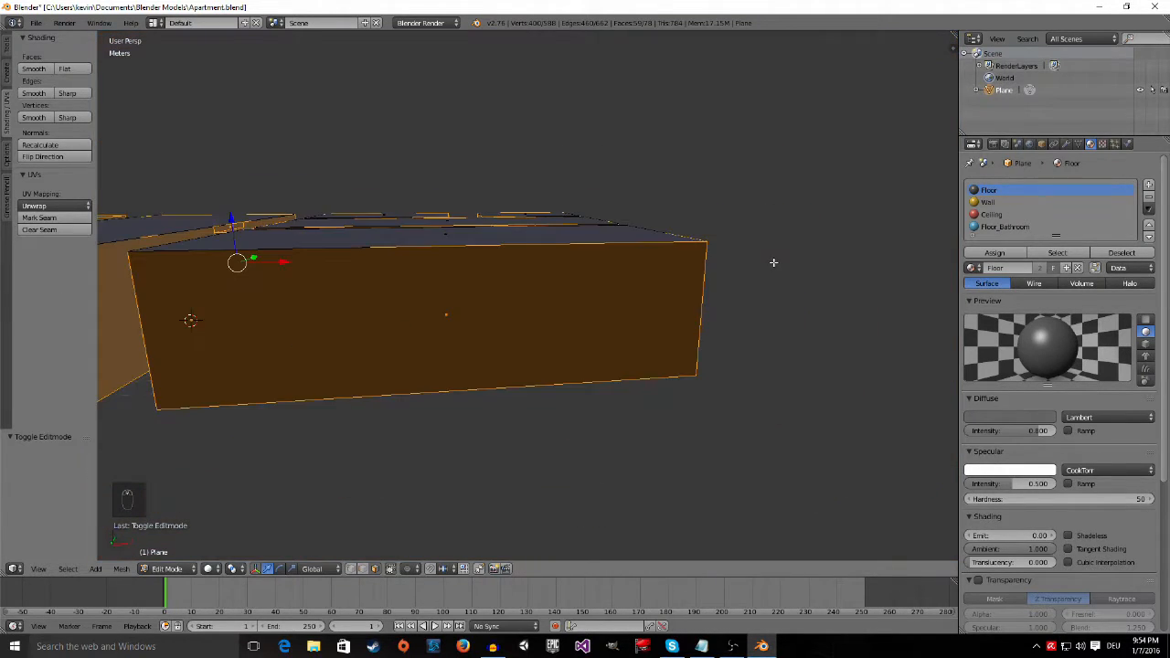
{"action": "scroll", "coordinate": [774, 263], "scroll_direction": "down", "scroll_amount": 5}
{"action": "middle_click_drag", "start_coordinate": [684, 292], "coordinate": [345, 303]}
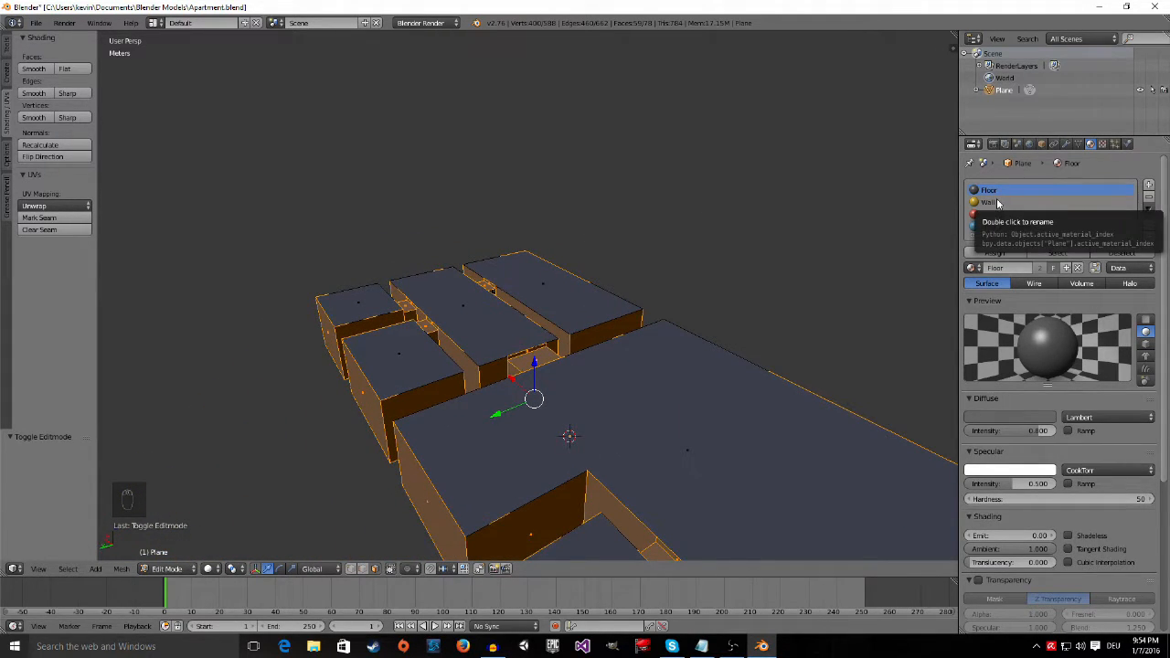
{"action": "left_click", "coordinate": [998, 203]}
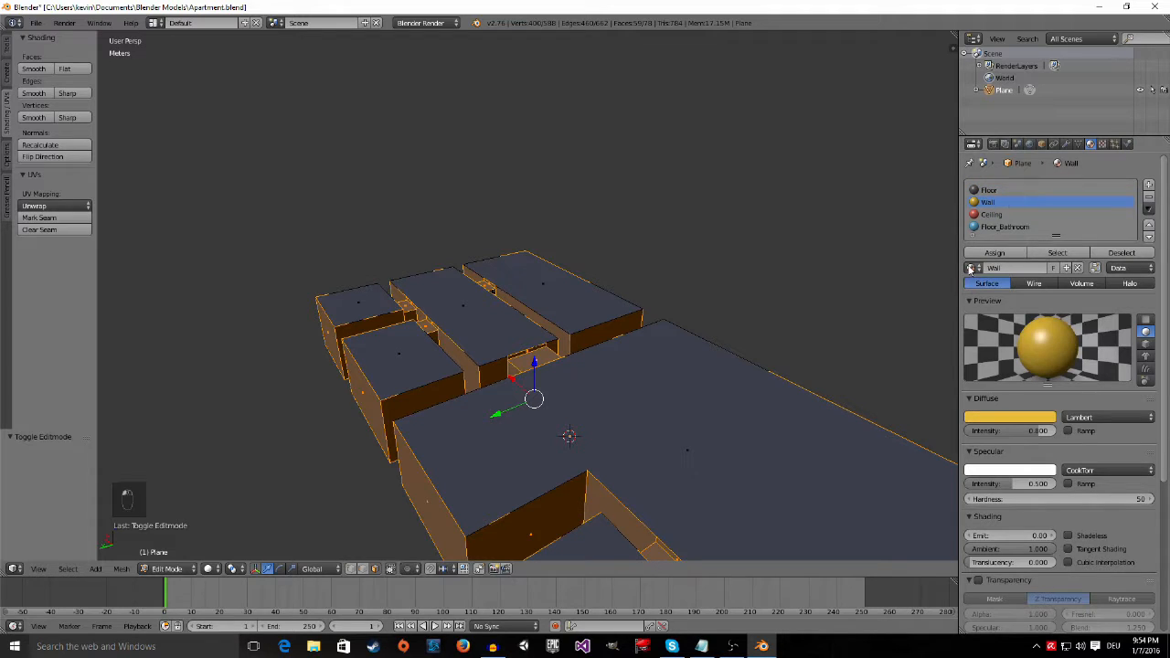
{"action": "left_click", "coordinate": [989, 255]}
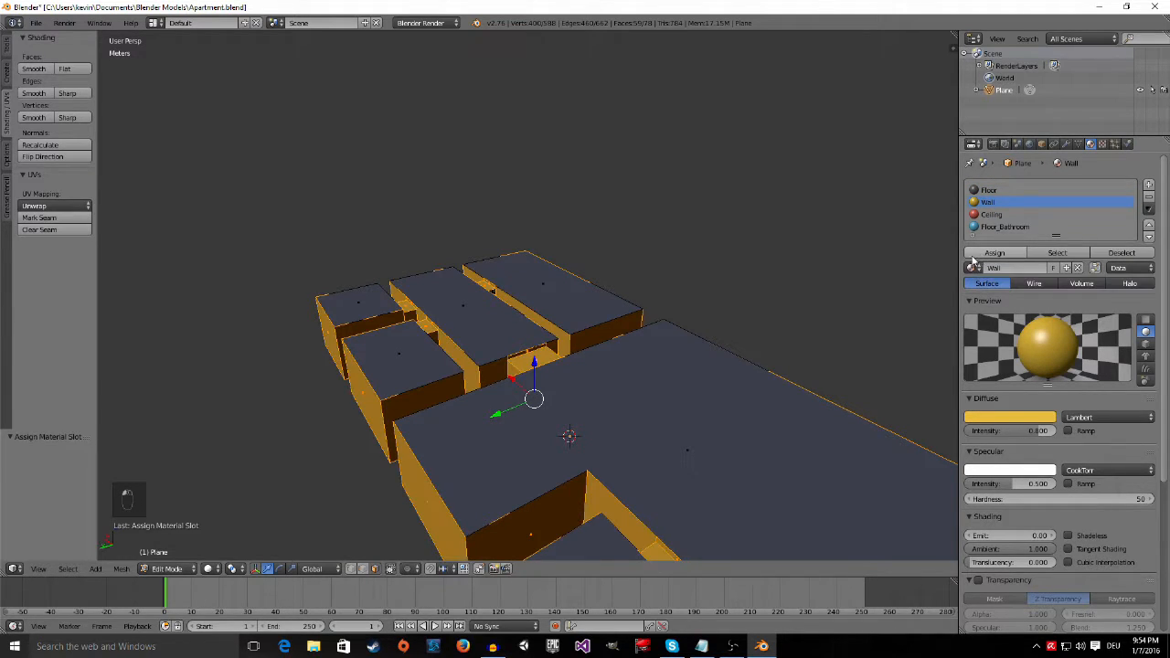
Step: Inspect the Wall material's coverage on the model from outside, in the main room and along the hallway
{"action": "middle_click_drag", "start_coordinate": [673, 396], "coordinate": [631, 361]}
{"action": "scroll", "coordinate": [631, 361], "scroll_direction": "down", "scroll_amount": 3}
{"action": "middle_click_drag", "start_coordinate": [510, 346], "coordinate": [640, 341]}
{"action": "key", "text": "Tab"}
{"action": "key", "text": "Tab"}
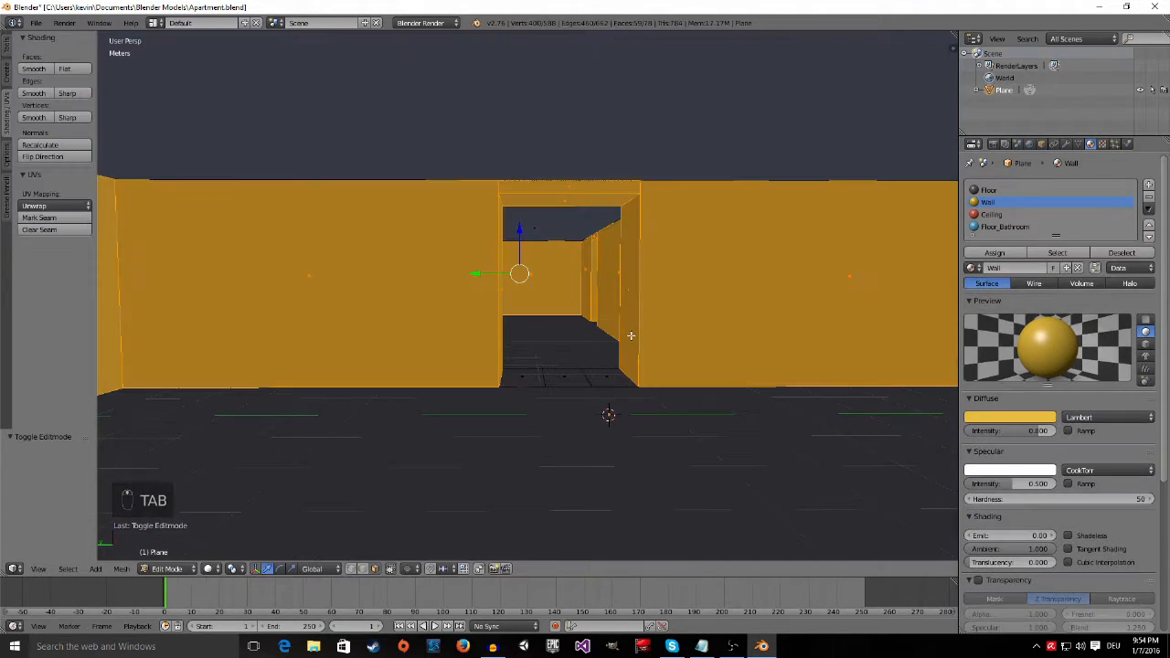
{"action": "scroll", "coordinate": [593, 339], "scroll_direction": "up", "scroll_amount": 3}
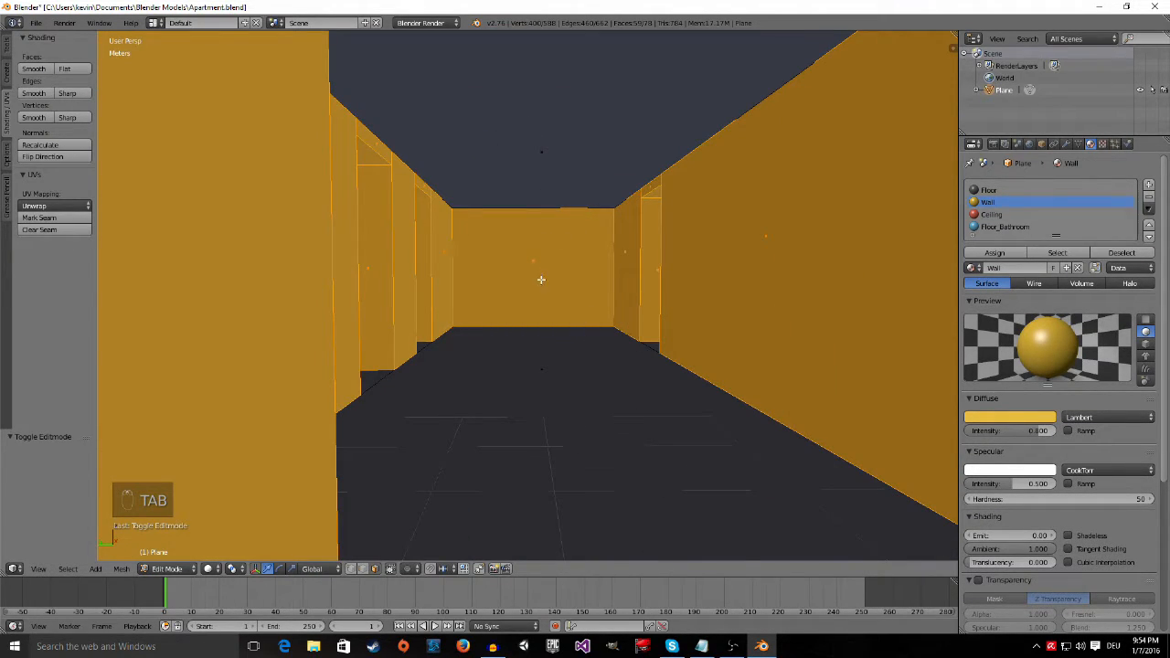
{"action": "scroll", "coordinate": [546, 291], "scroll_direction": "down", "scroll_amount": 2}
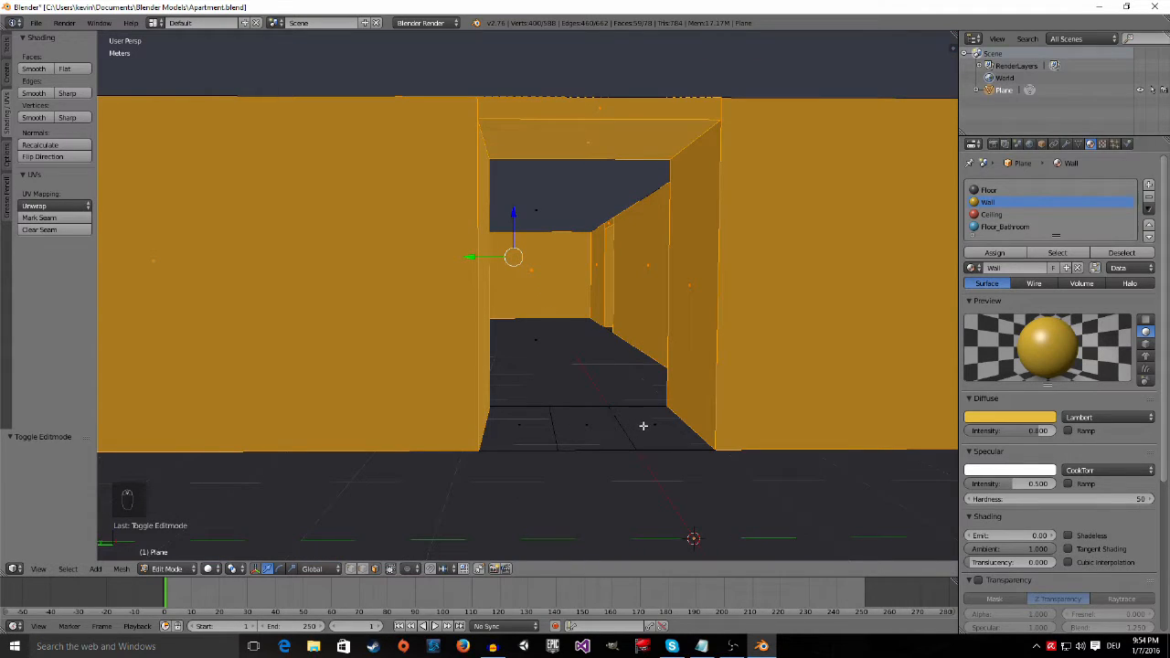
Step: Merge the three floor faces in the hallway doorway's threshold into one with Dissolve Faces
{"action": "left_click", "coordinate": [534, 427]}
{"action": "left_click", "coordinate": [589, 425], "text": "shift"}
{"action": "left_click", "coordinate": [631, 419], "text": "shift"}
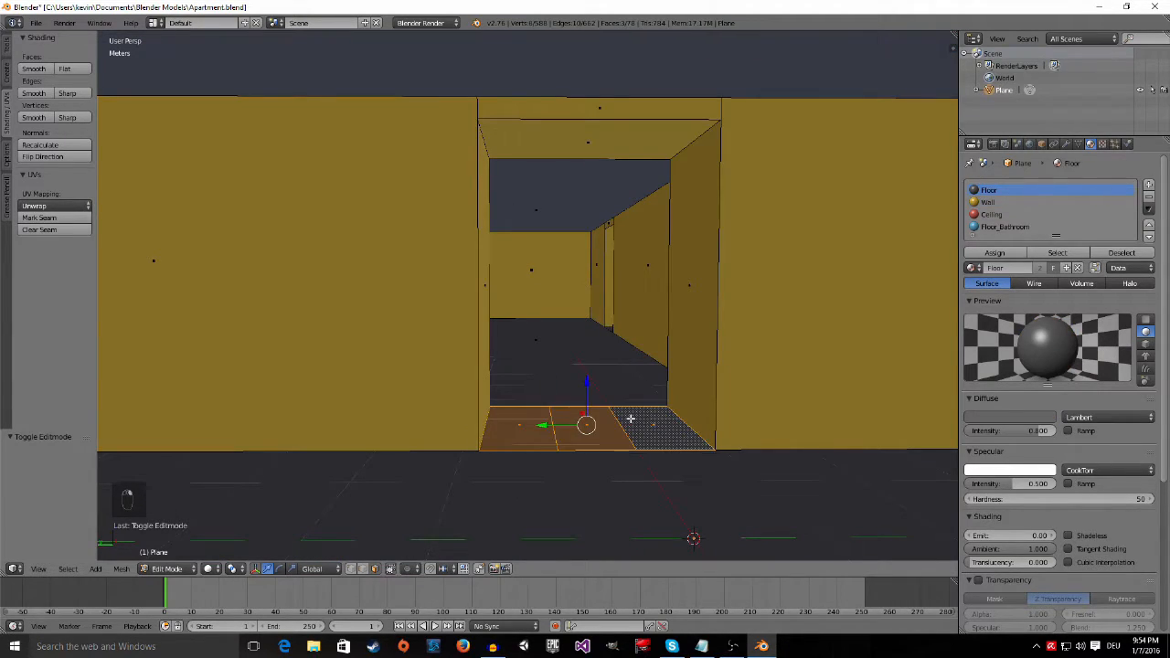
{"action": "key", "text": "x"}
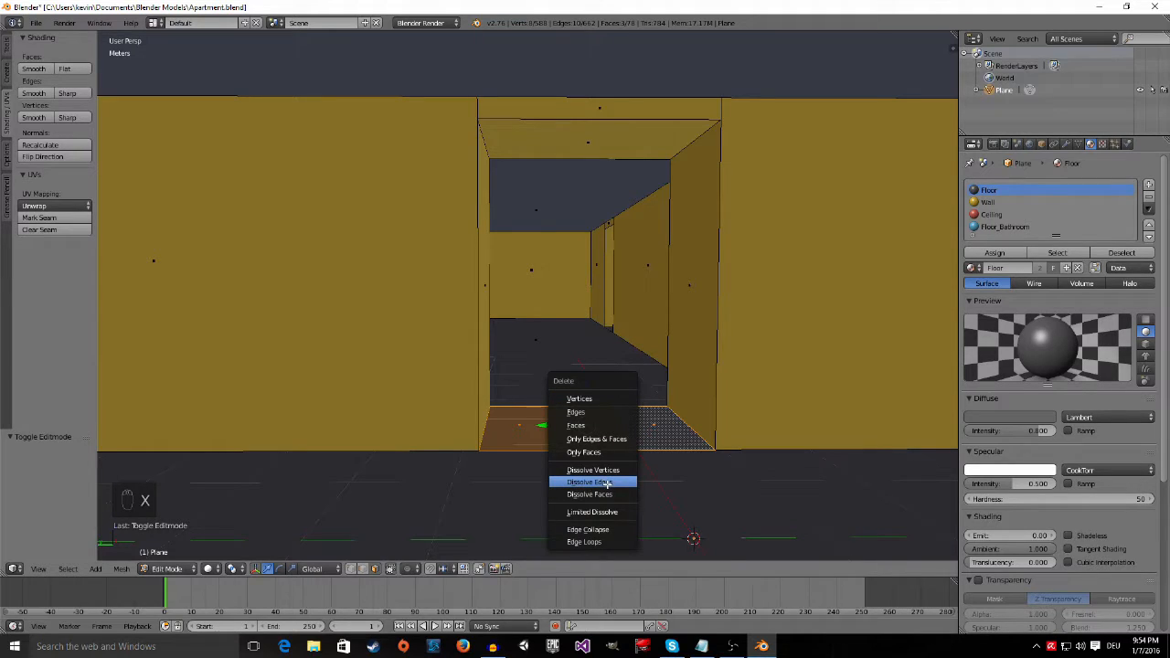
{"action": "left_click", "coordinate": [602, 494]}
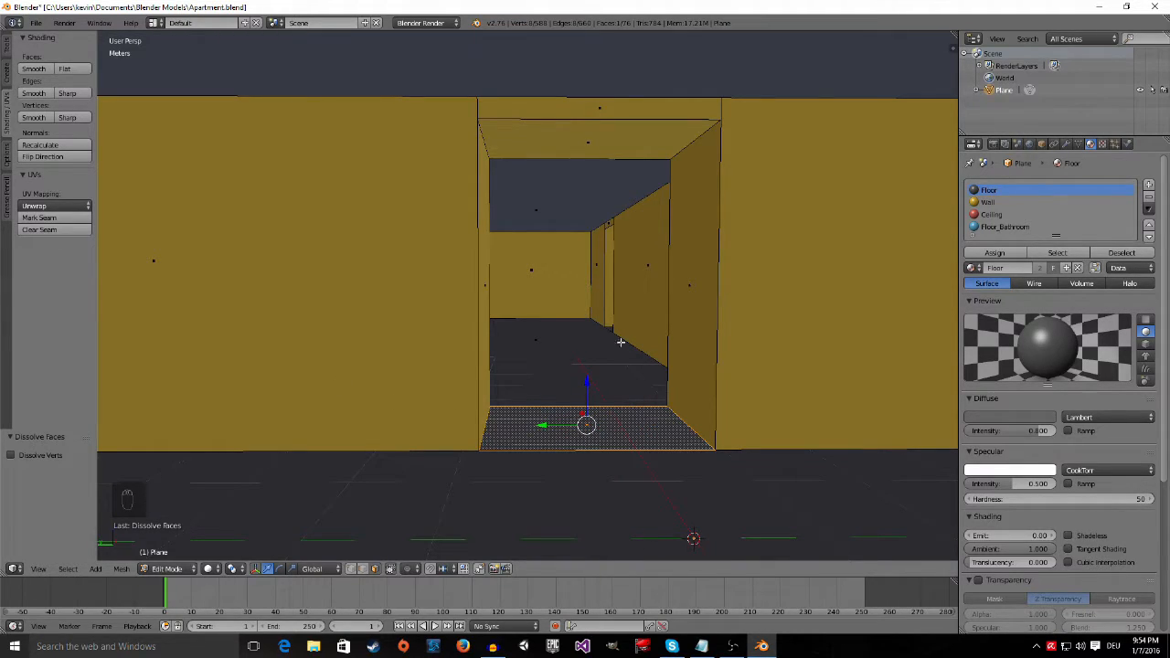
Step: Select the ceiling faces of all six rooms from above the model
{"action": "scroll", "coordinate": [556, 212], "scroll_direction": "down", "scroll_amount": 8}
{"action": "middle_click_drag", "start_coordinate": [556, 250], "coordinate": [556, 352]}
{"action": "middle_click_drag", "start_coordinate": [576, 426], "coordinate": [563, 275], "text": "shift"}
{"action": "right_click", "coordinate": [568, 296]}
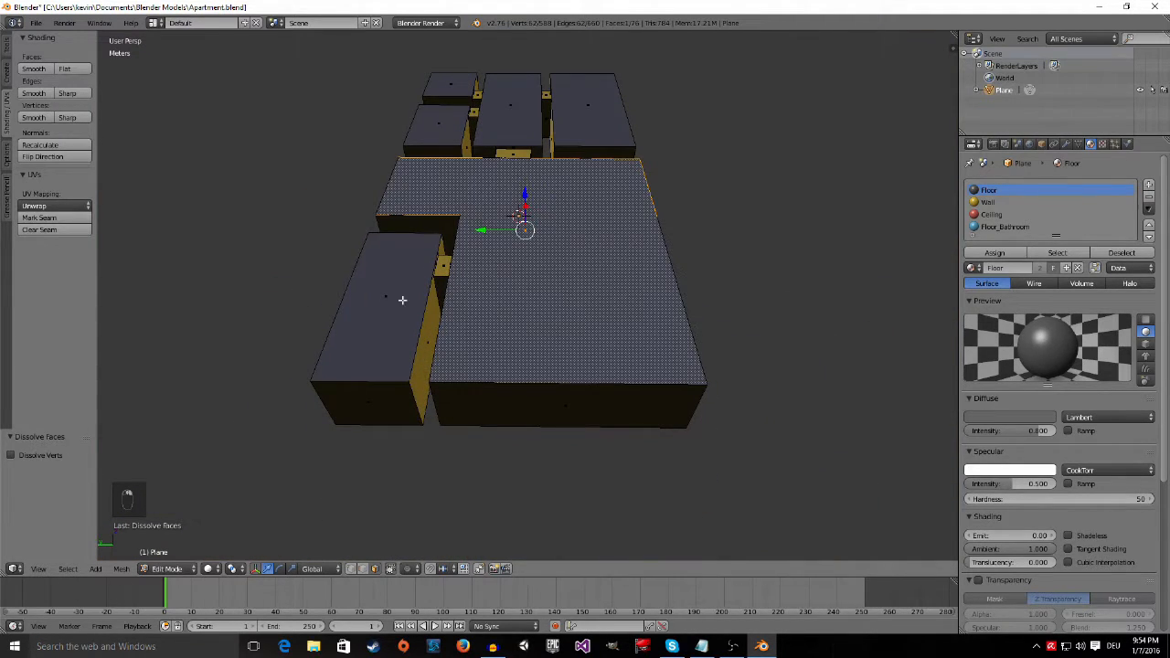
{"action": "right_click", "coordinate": [402, 300], "text": "shift"}
{"action": "right_click", "coordinate": [437, 125], "text": "shift"}
{"action": "right_click", "coordinate": [450, 85], "text": "shift"}
{"action": "right_click", "coordinate": [512, 107], "text": "shift"}
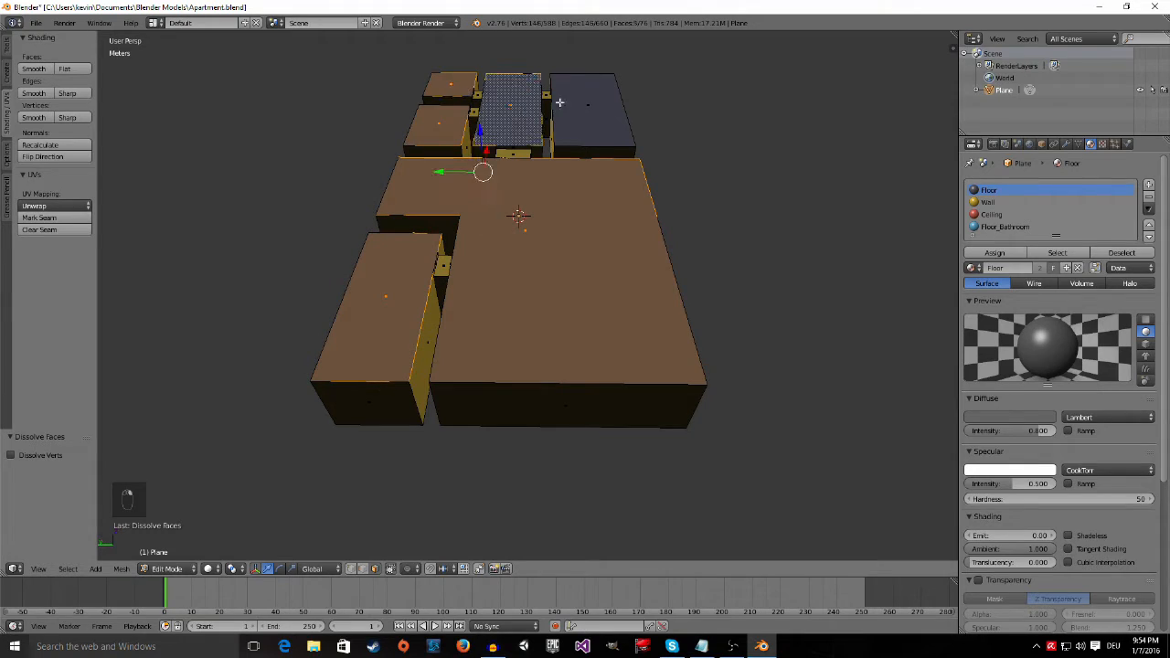
{"action": "right_click", "coordinate": [587, 97], "text": "shift"}
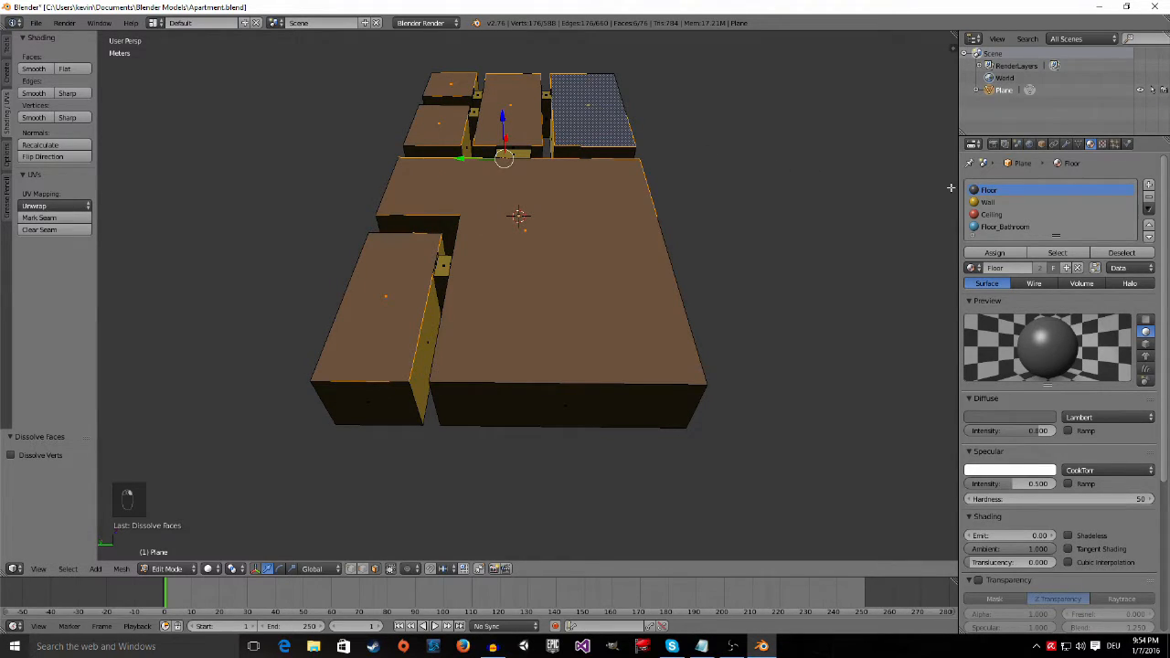
Step: Assign the Ceiling material to the selected ceiling faces
{"action": "left_click", "coordinate": [992, 214]}
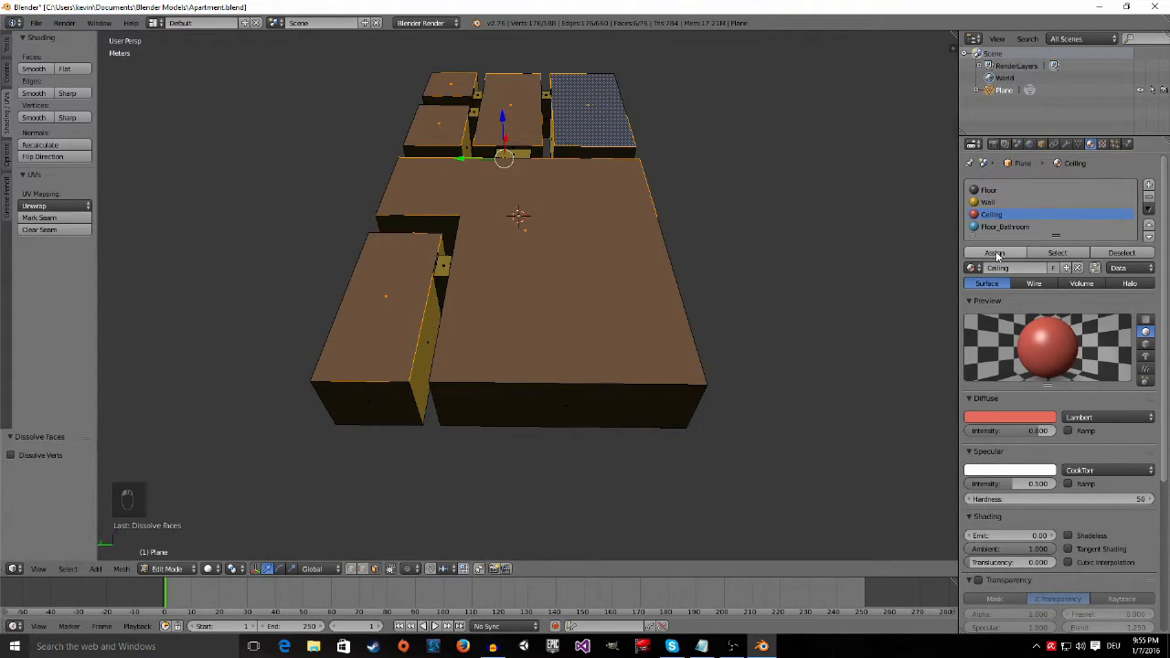
{"action": "left_click", "coordinate": [996, 254]}
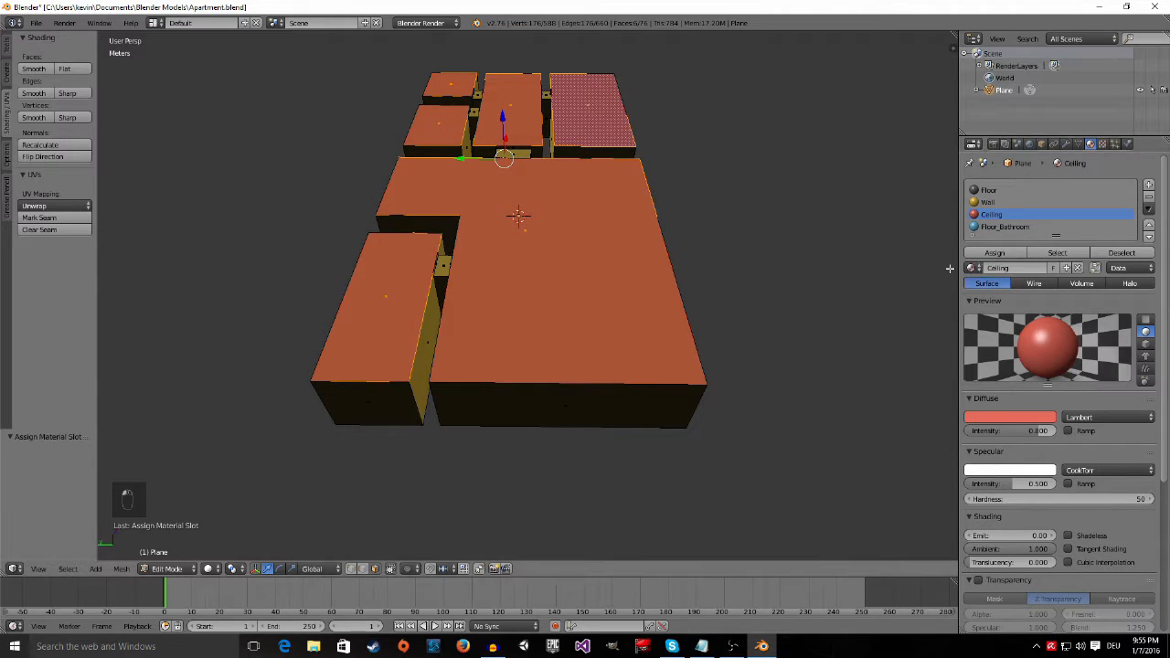
{"action": "scroll", "coordinate": [664, 313], "scroll_direction": "up", "scroll_amount": 6}
{"action": "scroll", "coordinate": [665, 311], "scroll_direction": "down", "scroll_amount": 6}
{"action": "middle_click_drag", "start_coordinate": [661, 321], "coordinate": [642, 265]}
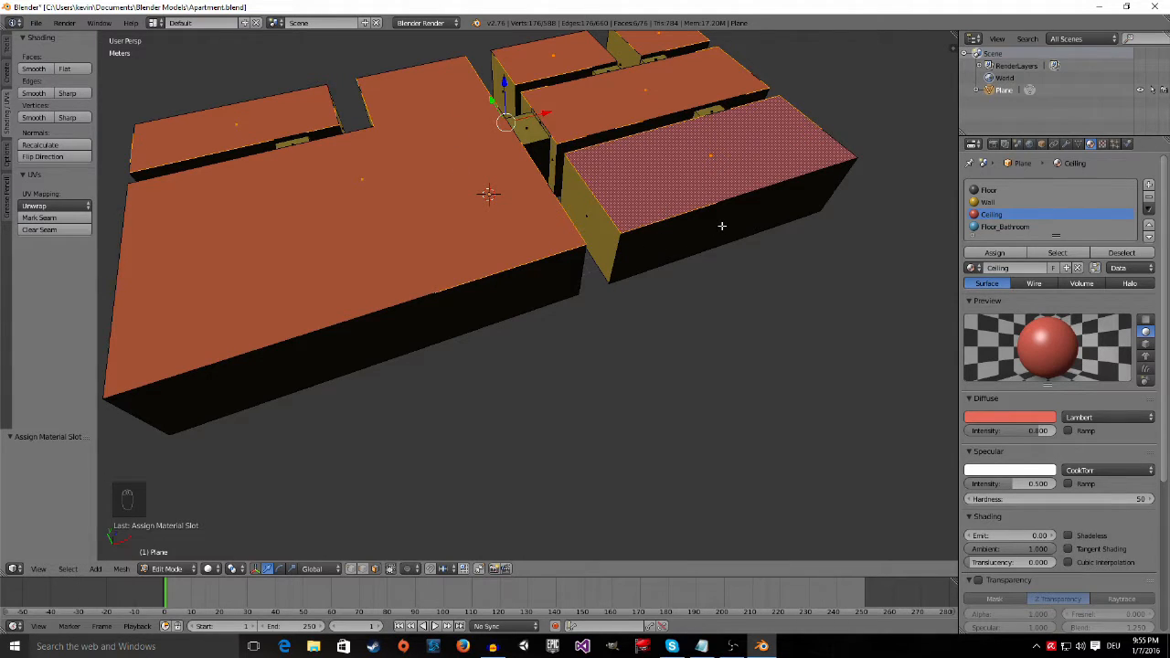
Step: Assign the Floor_Bathroom material to the bathroom's floor face
{"action": "middle_click_drag", "start_coordinate": [504, 227], "coordinate": [540, 222]}
{"action": "left_click", "coordinate": [1013, 227]}
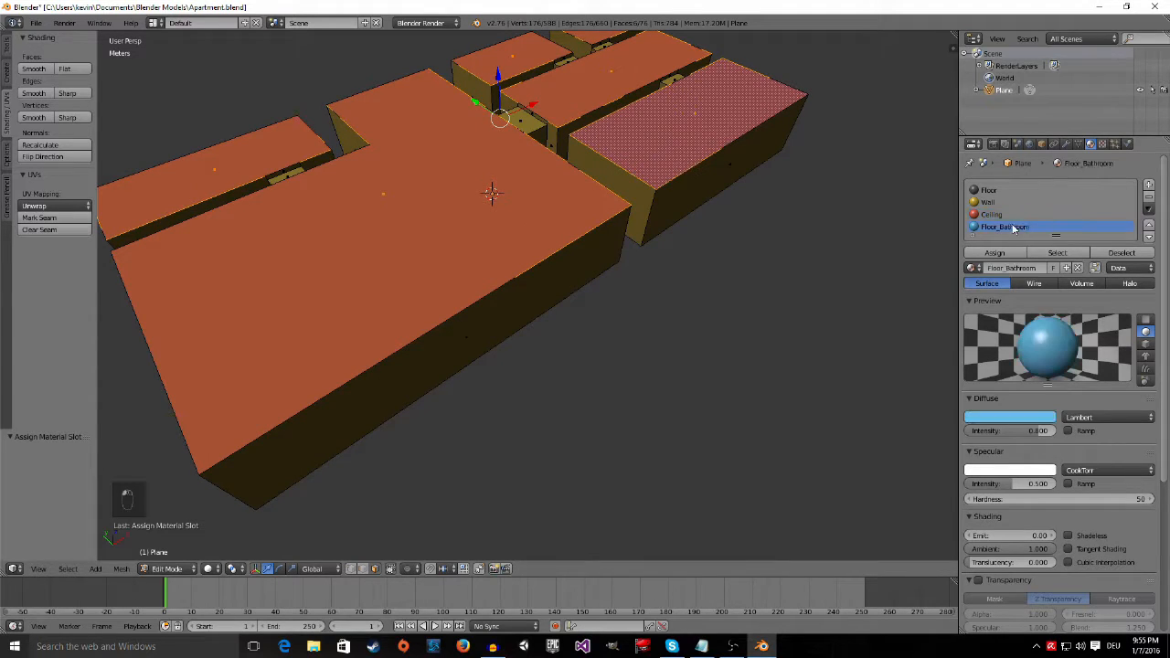
{"action": "middle_click_drag", "start_coordinate": [653, 190], "coordinate": [665, 292]}
{"action": "scroll", "coordinate": [665, 292], "scroll_direction": "up", "scroll_amount": 5}
{"action": "scroll", "coordinate": [666, 291], "scroll_direction": "up", "scroll_amount": 2}
{"action": "scroll", "coordinate": [658, 293], "scroll_direction": "down", "scroll_amount": 2}
{"action": "scroll", "coordinate": [646, 292], "scroll_direction": "up", "scroll_amount": 3}
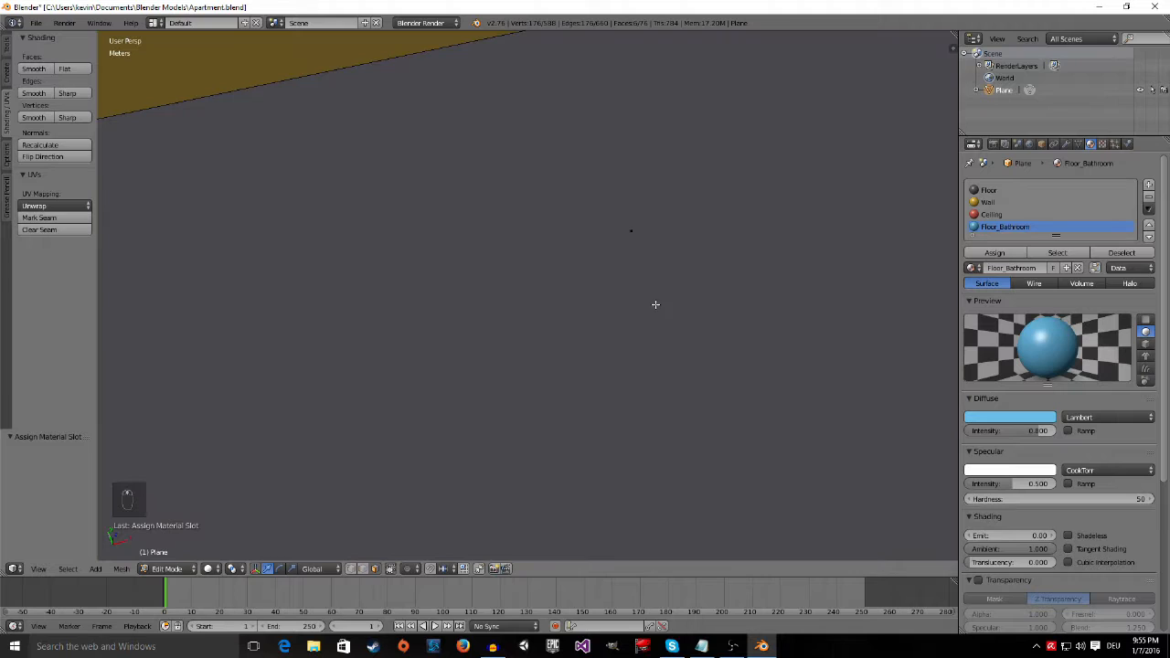
{"action": "key", "text": "a"}
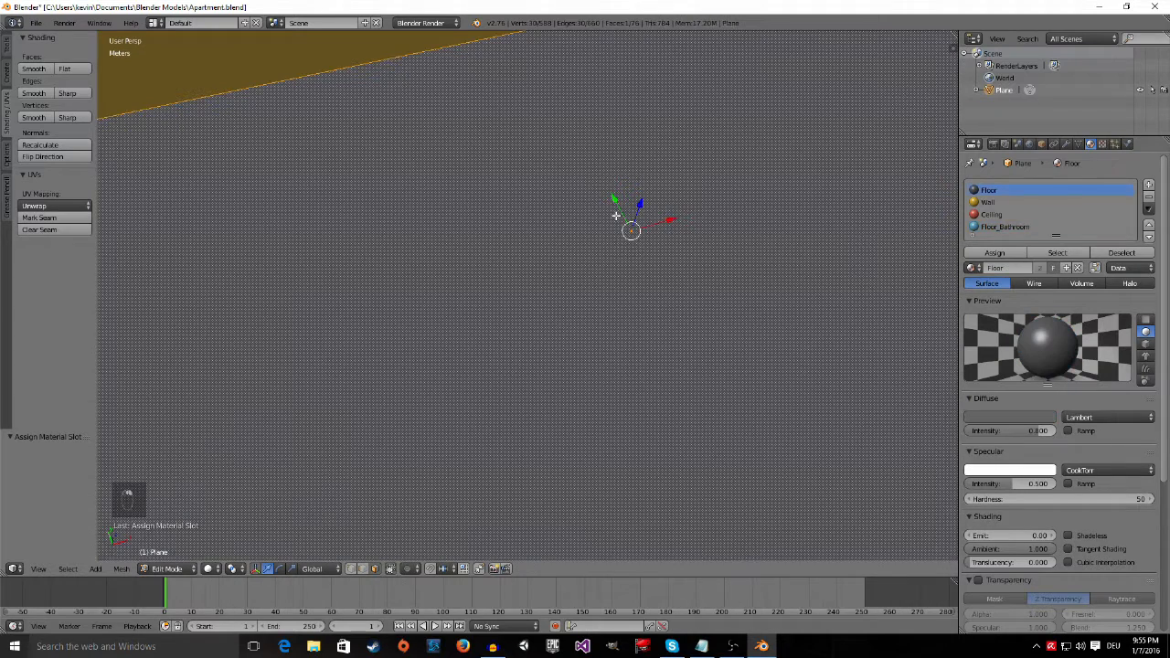
{"action": "left_click", "coordinate": [998, 227]}
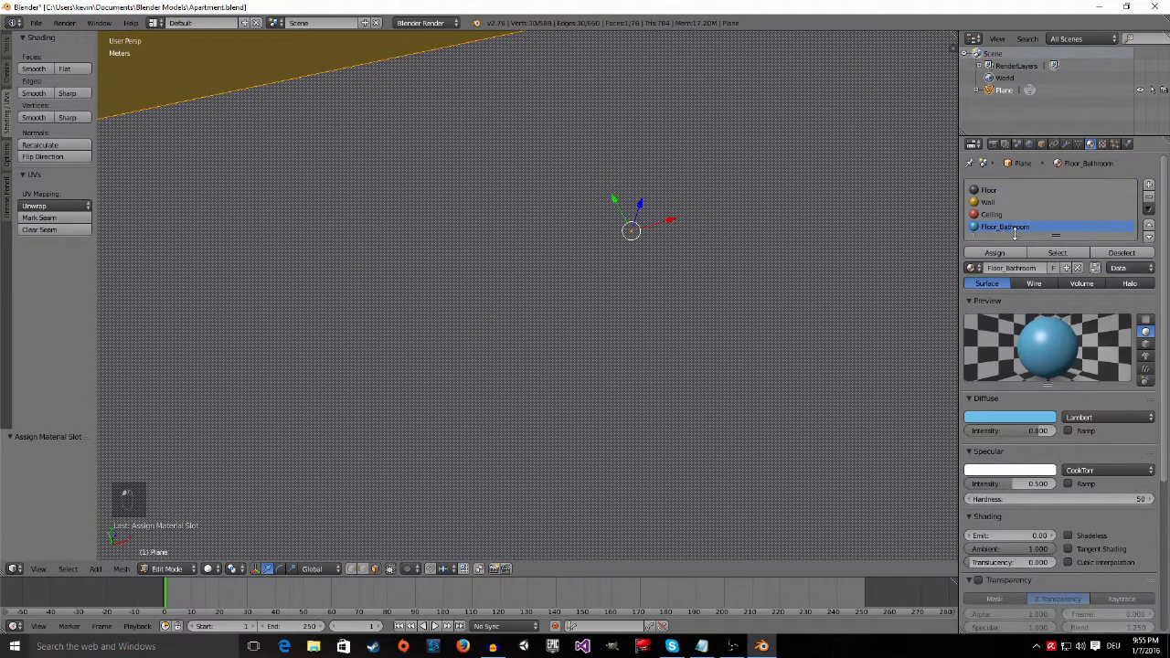
{"action": "left_click", "coordinate": [997, 255]}
{"action": "scroll", "coordinate": [779, 264], "scroll_direction": "down", "scroll_amount": 5}
{"action": "middle_click_drag", "start_coordinate": [632, 304], "coordinate": [721, 303]}
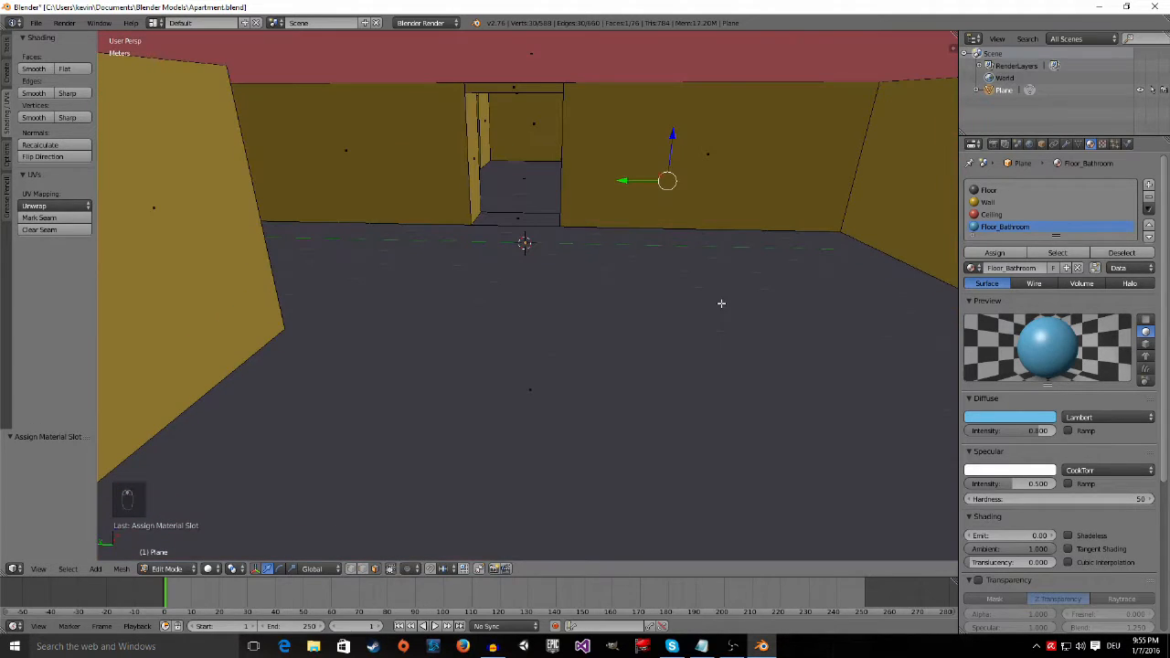
Step: Save the model over the existing Apartment.blend file
{"action": "key", "text": "ctrl+s"}
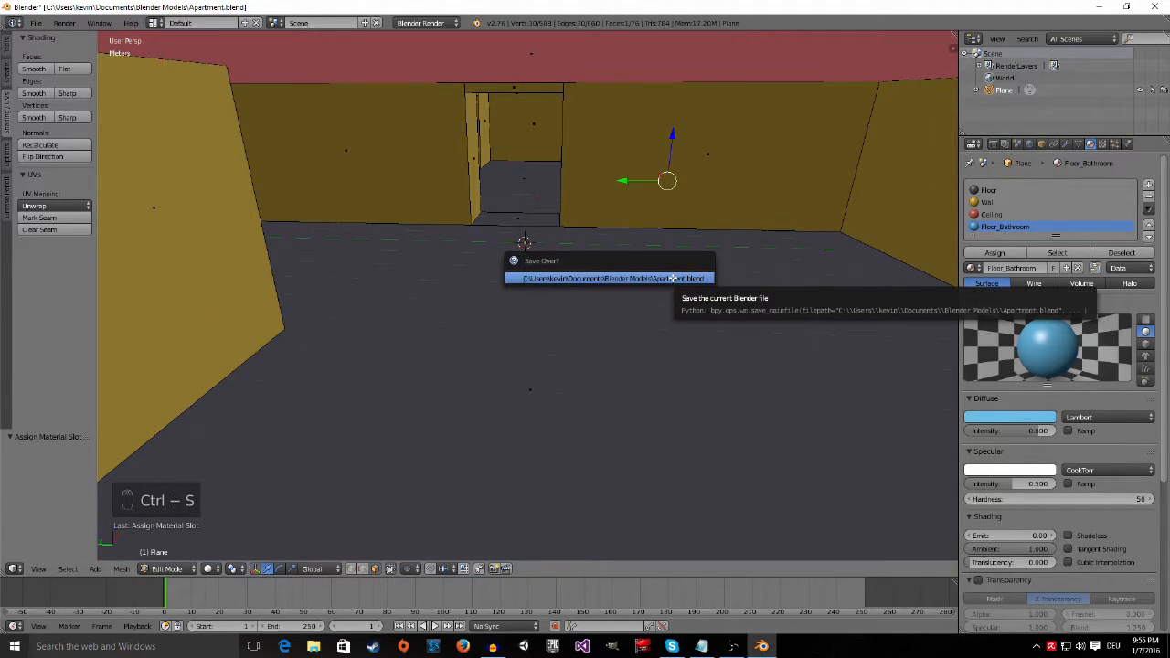
{"action": "left_click", "coordinate": [595, 279]}
{"action": "mouse_move", "coordinate": [595, 280]}
{"action": "middle_mouse_down"}
{"action": "mouse_move", "coordinate": [625, 256]}
{"action": "mouse_move", "coordinate": [604, 294]}
{"action": "middle_mouse_up"}
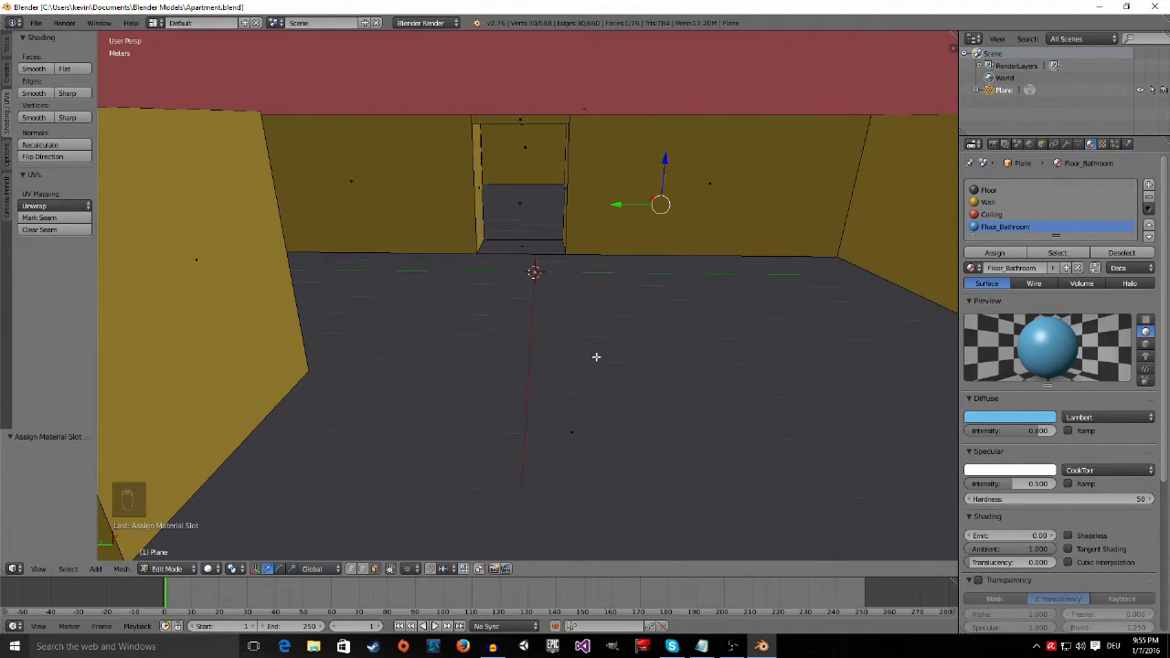
{"action": "key", "text": "ctrl+s"}
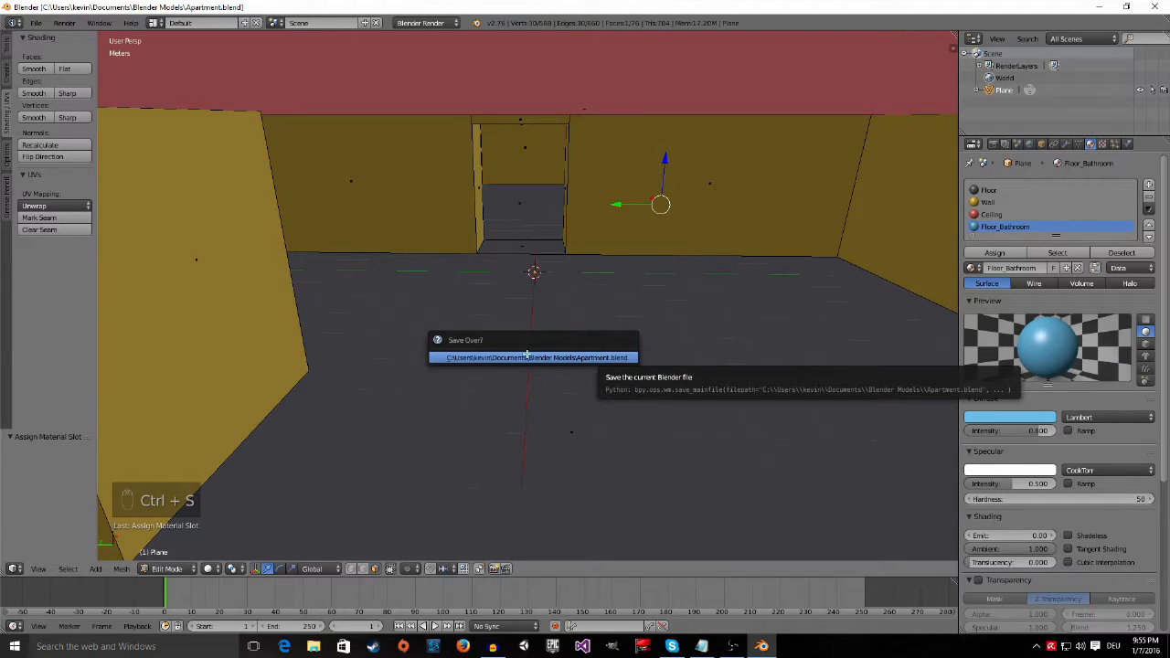
{"action": "left_click", "coordinate": [550, 363]}
Step: Split the 3D view into two side-by-side areas, make the new one a UV/Image Editor and narrow it
{"action": "scroll", "coordinate": [749, 361], "scroll_direction": "down", "scroll_amount": 6}
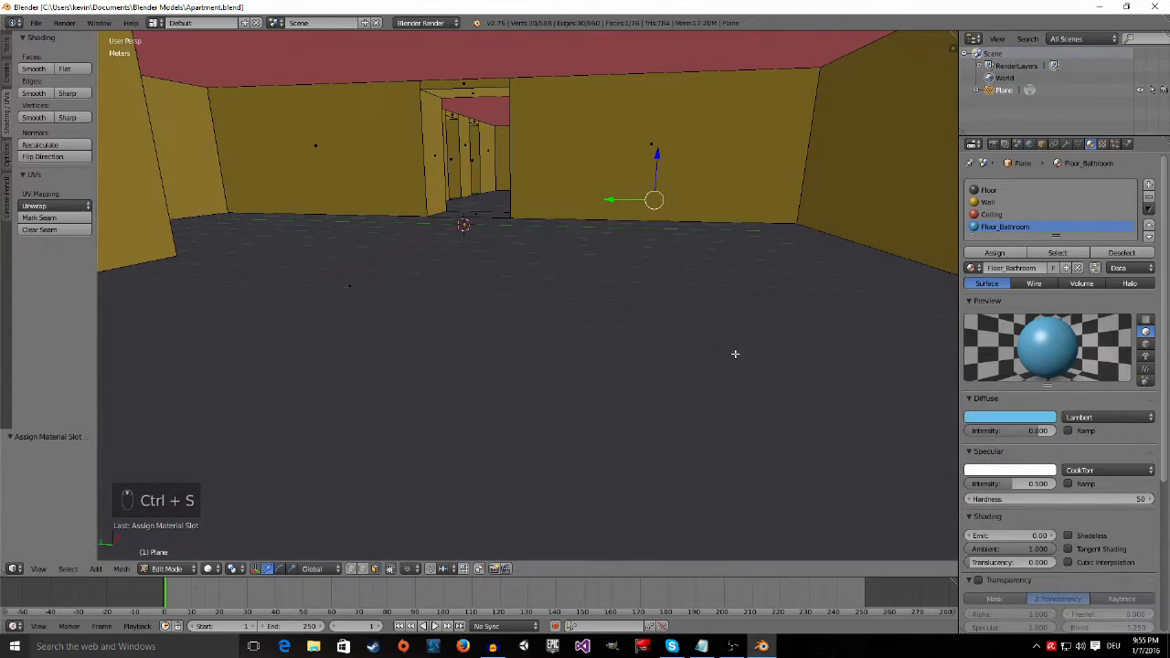
{"action": "scroll", "coordinate": [754, 403], "scroll_direction": "up", "scroll_amount": 5}
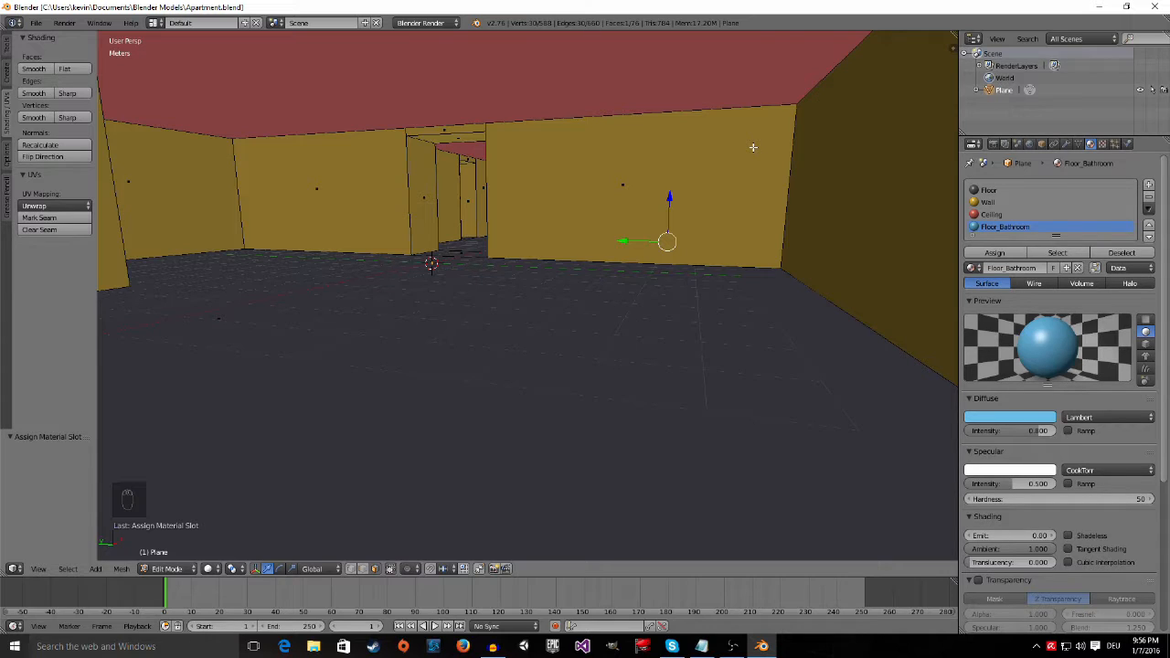
{"action": "scroll", "coordinate": [704, 173], "scroll_direction": "up", "scroll_amount": 4}
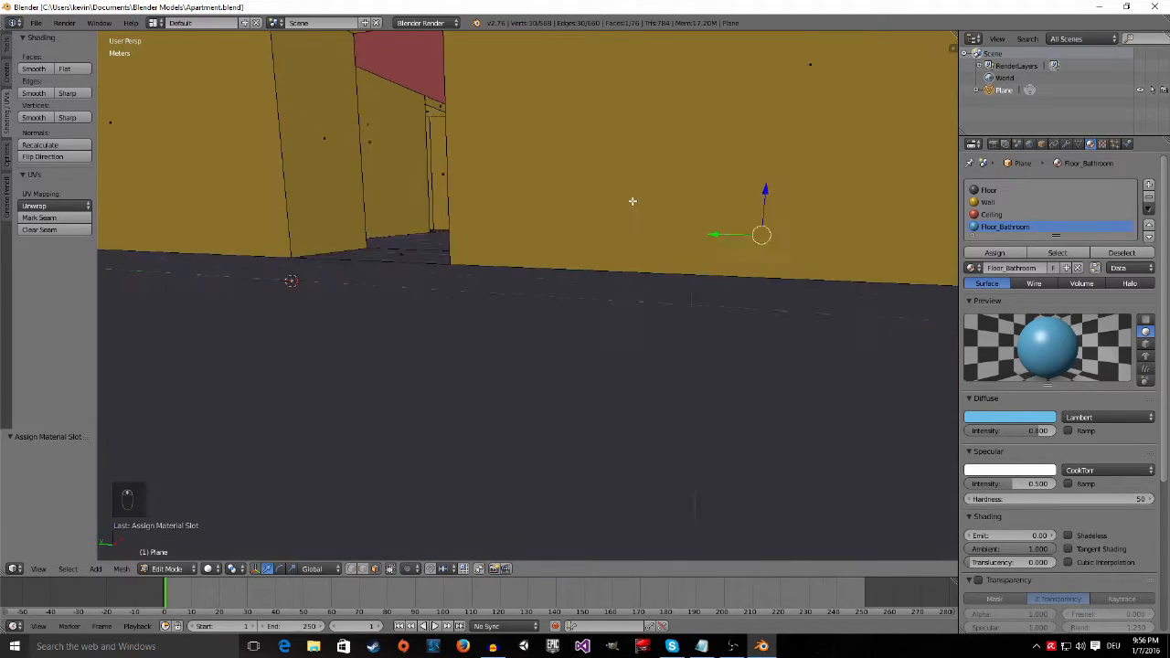
{"action": "scroll", "coordinate": [655, 235], "scroll_direction": "up", "scroll_amount": 1}
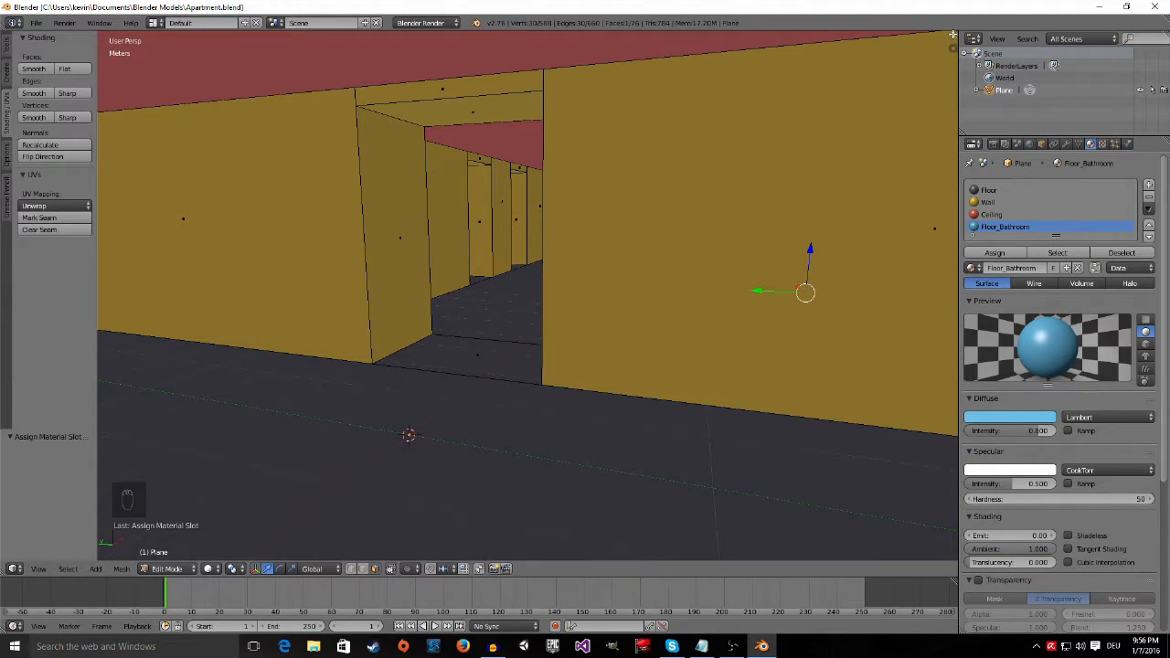
{"action": "left_click_drag", "start_coordinate": [954, 34], "coordinate": [549, 110]}
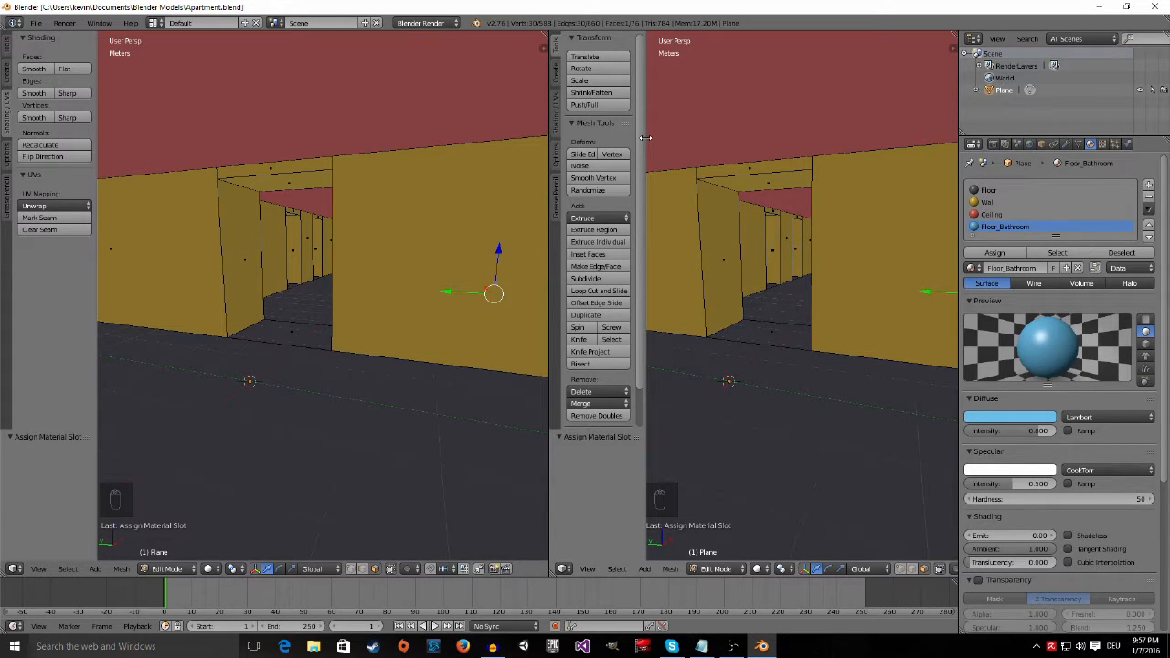
{"action": "left_click_drag", "start_coordinate": [645, 137], "coordinate": [566, 137]}
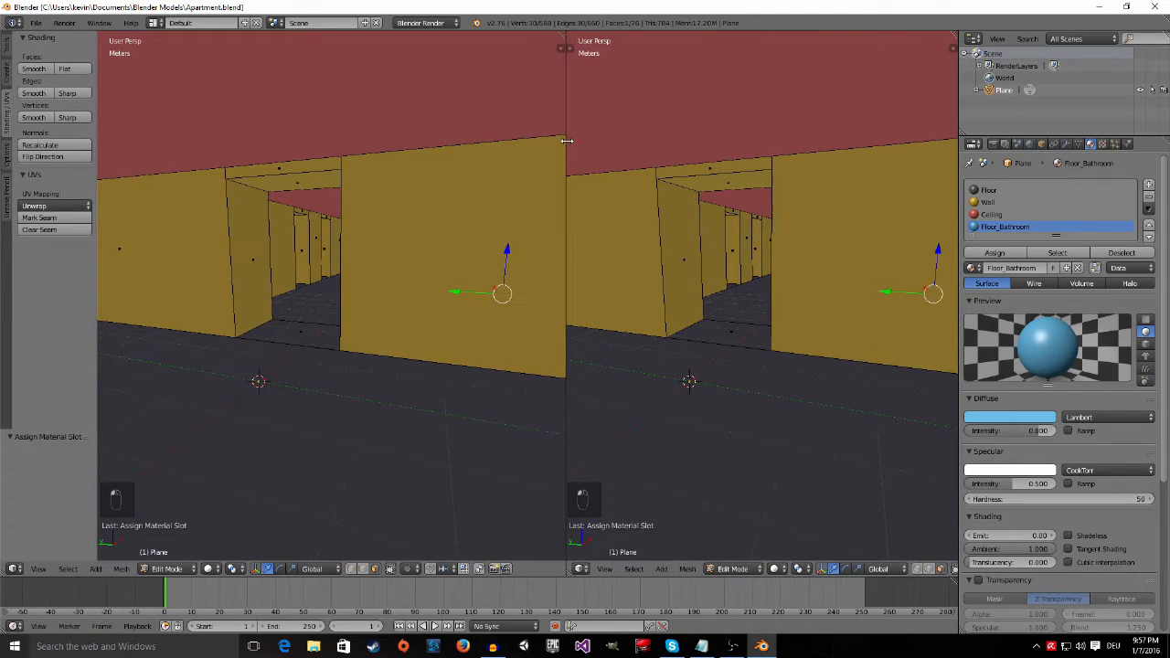
{"action": "left_click", "coordinate": [580, 569]}
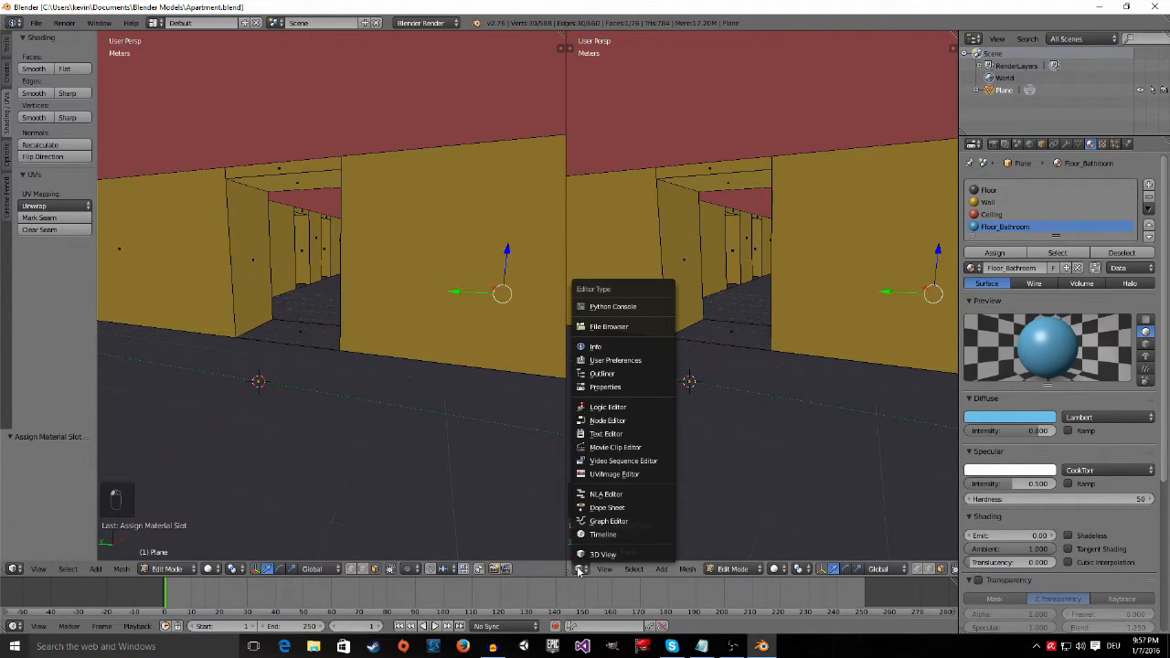
{"action": "left_click", "coordinate": [617, 474]}
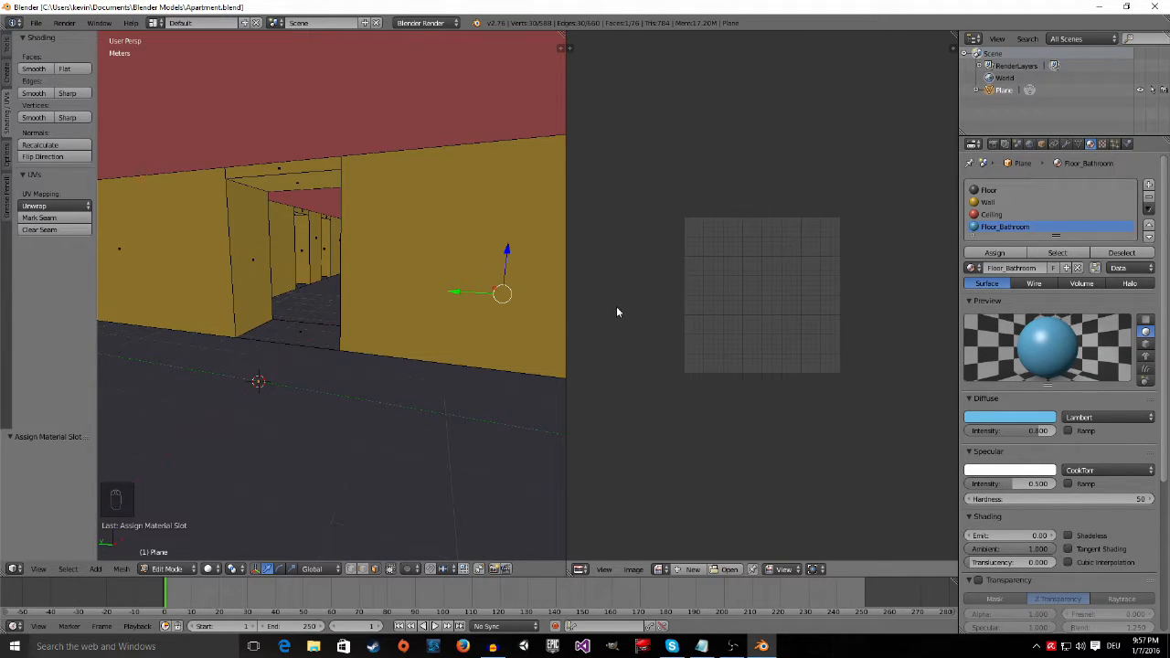
{"action": "left_click_drag", "start_coordinate": [567, 295], "coordinate": [627, 314]}
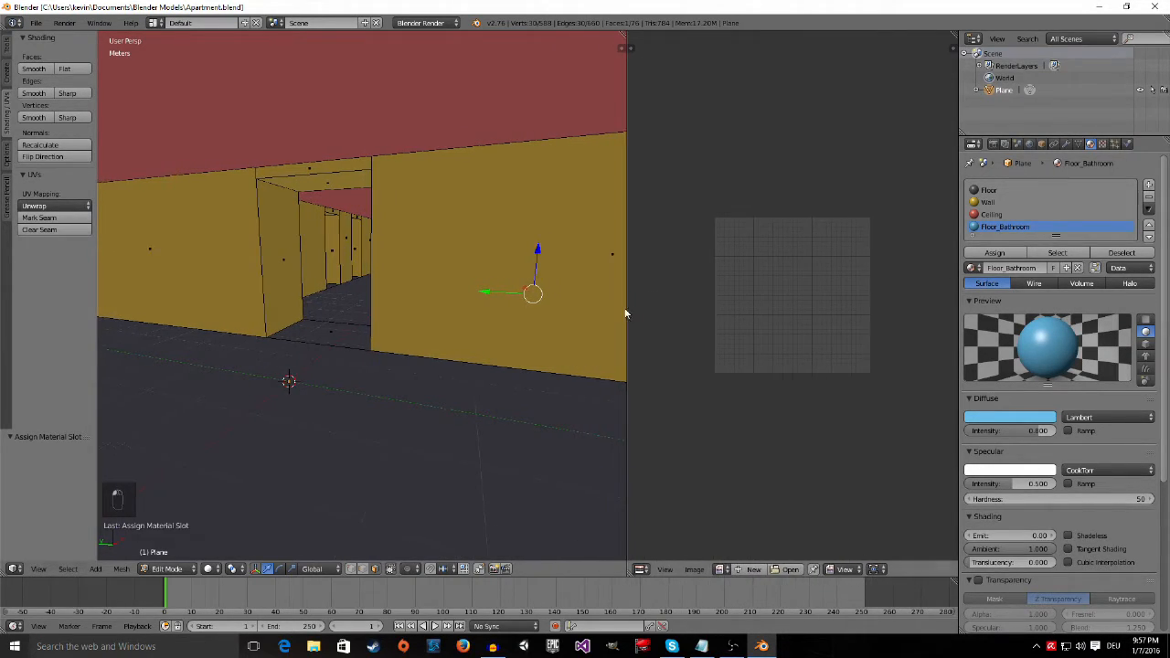
Step: Examine the wall faces around the doorways and room corners from inside the apartment
{"action": "scroll", "coordinate": [455, 311], "scroll_direction": "up", "scroll_amount": 3}
{"action": "middle_click_drag", "start_coordinate": [309, 287], "coordinate": [371, 314]}
{"action": "middle_click_drag", "start_coordinate": [246, 309], "coordinate": [330, 318]}
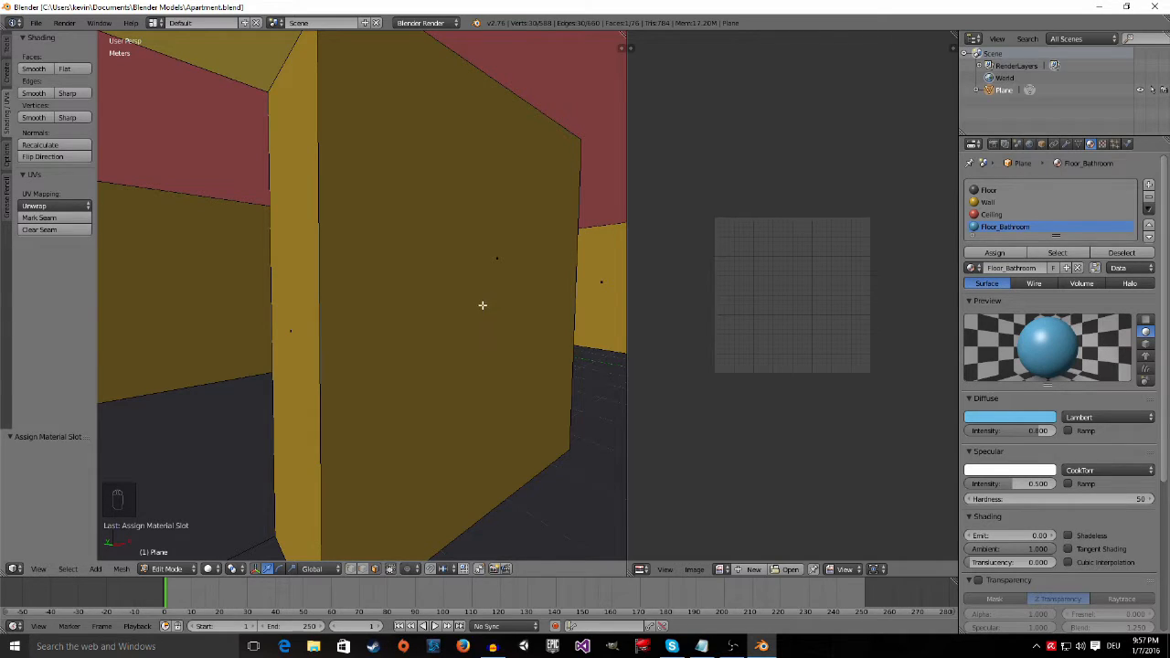
{"action": "scroll", "coordinate": [492, 307], "scroll_direction": "down", "scroll_amount": 5}
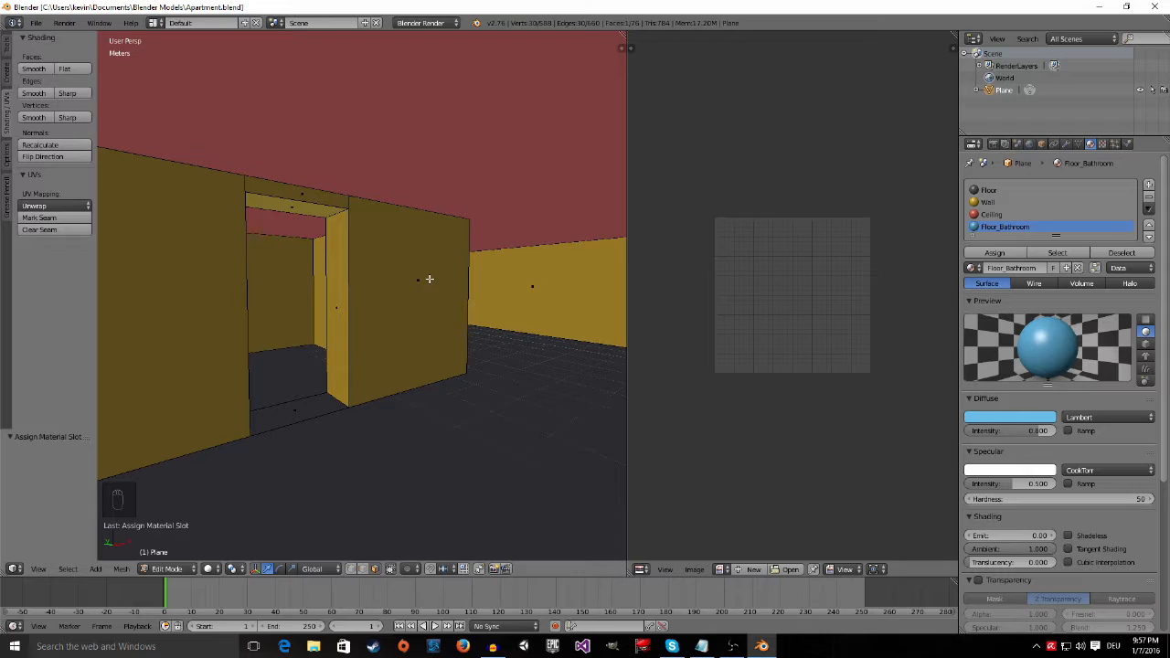
{"action": "scroll", "coordinate": [781, 280], "scroll_direction": "up", "scroll_amount": 1}
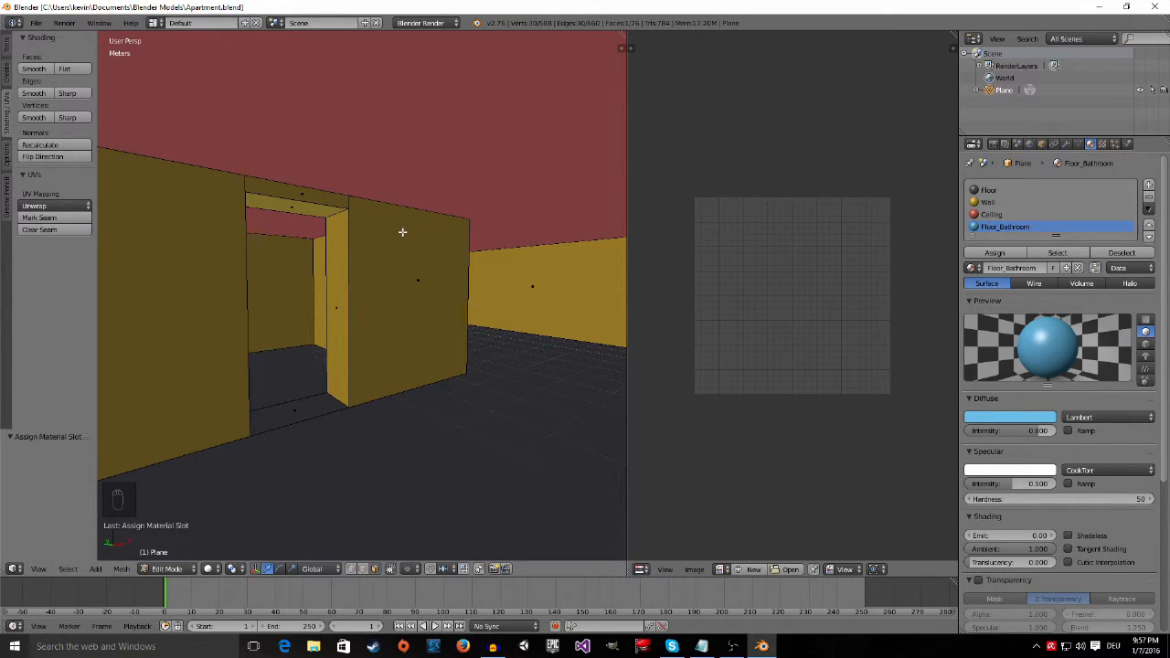
{"action": "middle_click_drag", "start_coordinate": [379, 296], "coordinate": [355, 293]}
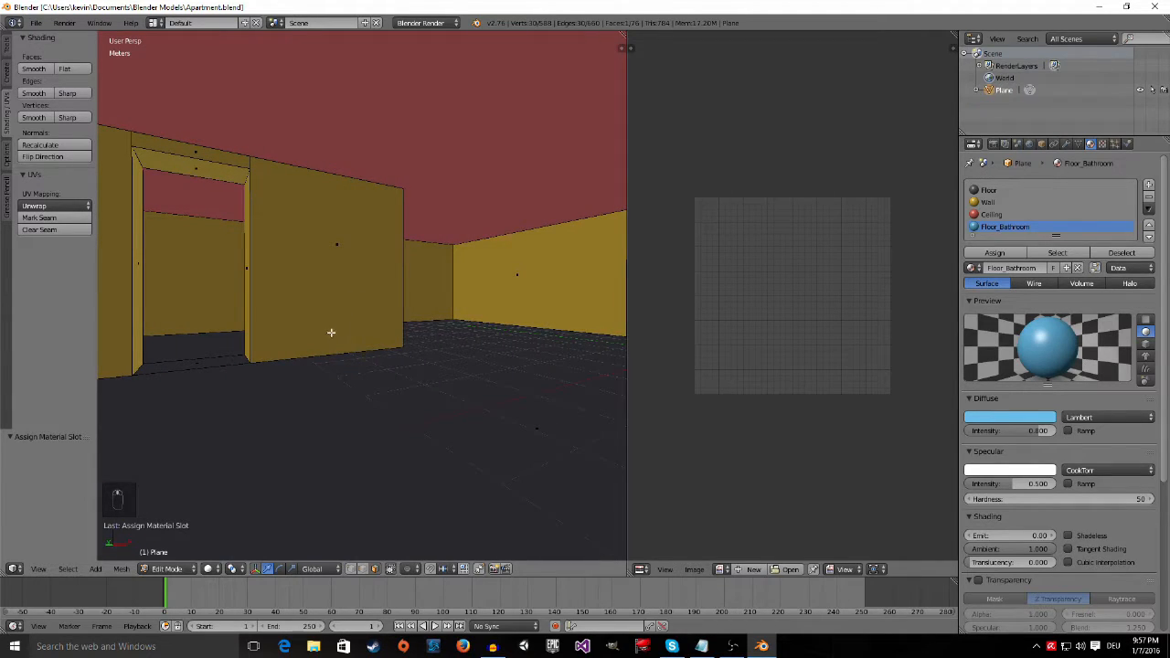
{"action": "middle_click_drag", "start_coordinate": [311, 353], "coordinate": [317, 386]}
{"action": "scroll", "coordinate": [320, 387], "scroll_direction": "up", "scroll_amount": 2}
{"action": "scroll", "coordinate": [320, 387], "scroll_direction": "down", "scroll_amount": 3}
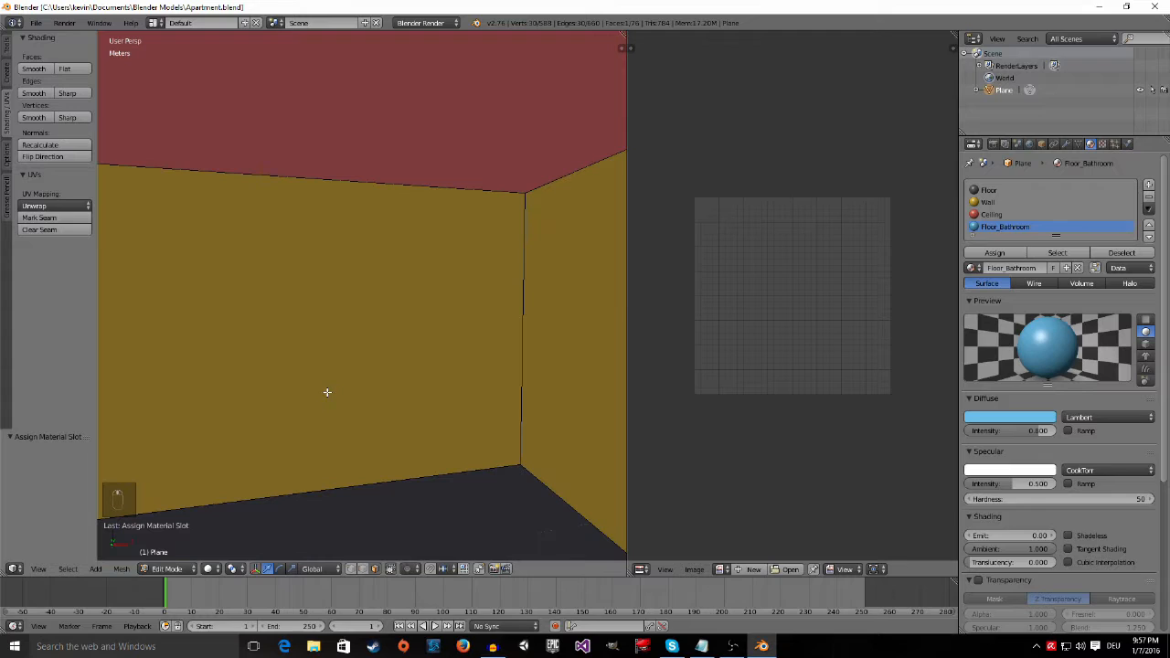
{"action": "middle_click_drag", "start_coordinate": [384, 397], "coordinate": [408, 402]}
{"action": "scroll", "coordinate": [406, 413], "scroll_direction": "down", "scroll_amount": 6}
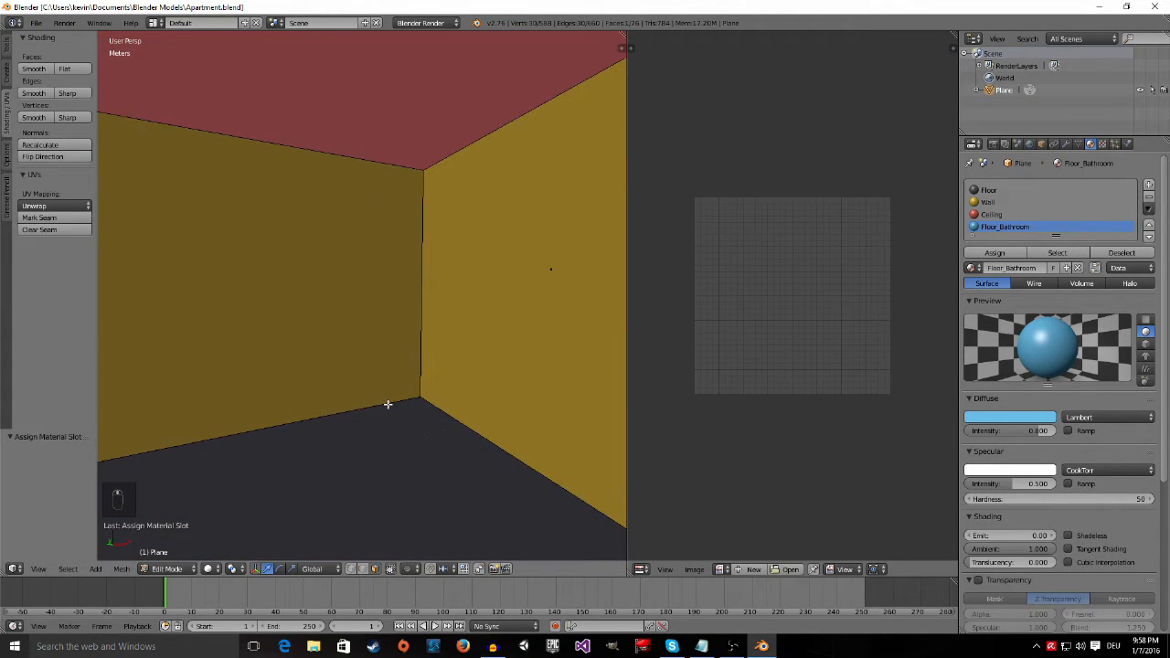
{"action": "scroll", "coordinate": [421, 415], "scroll_direction": "up", "scroll_amount": 3}
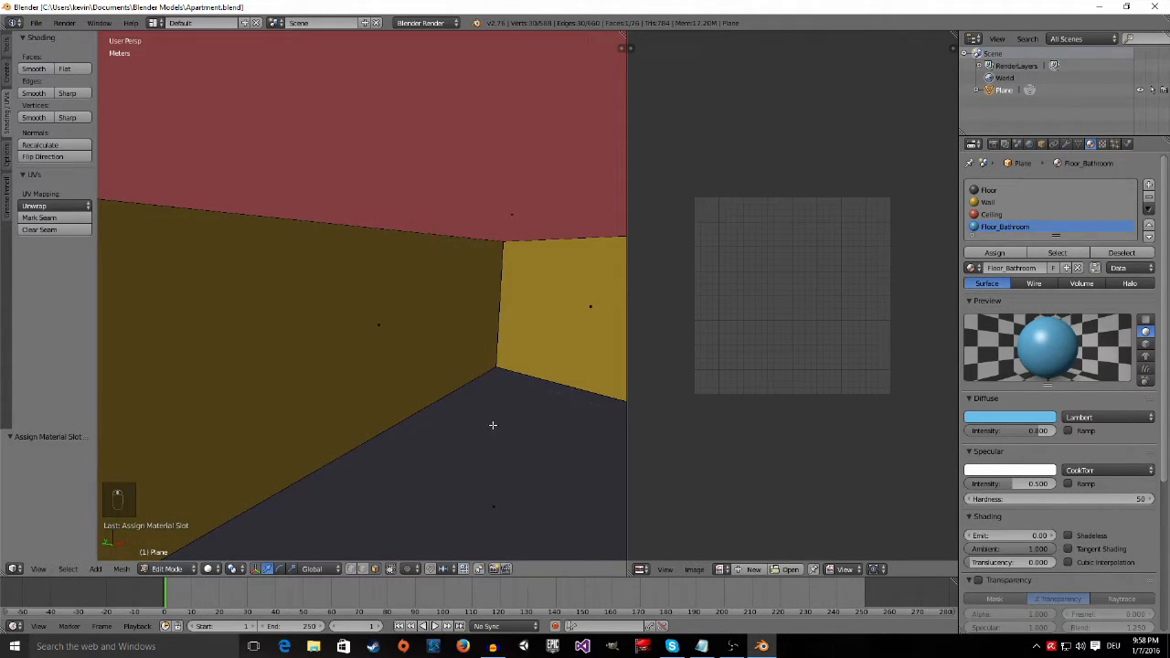
Step: Unwrap the room's end wall face with the standard Unwrap method and enlarge the UV editor area to view it
{"action": "middle_click_drag", "start_coordinate": [492, 425], "coordinate": [488, 409]}
{"action": "right_click", "coordinate": [536, 311]}
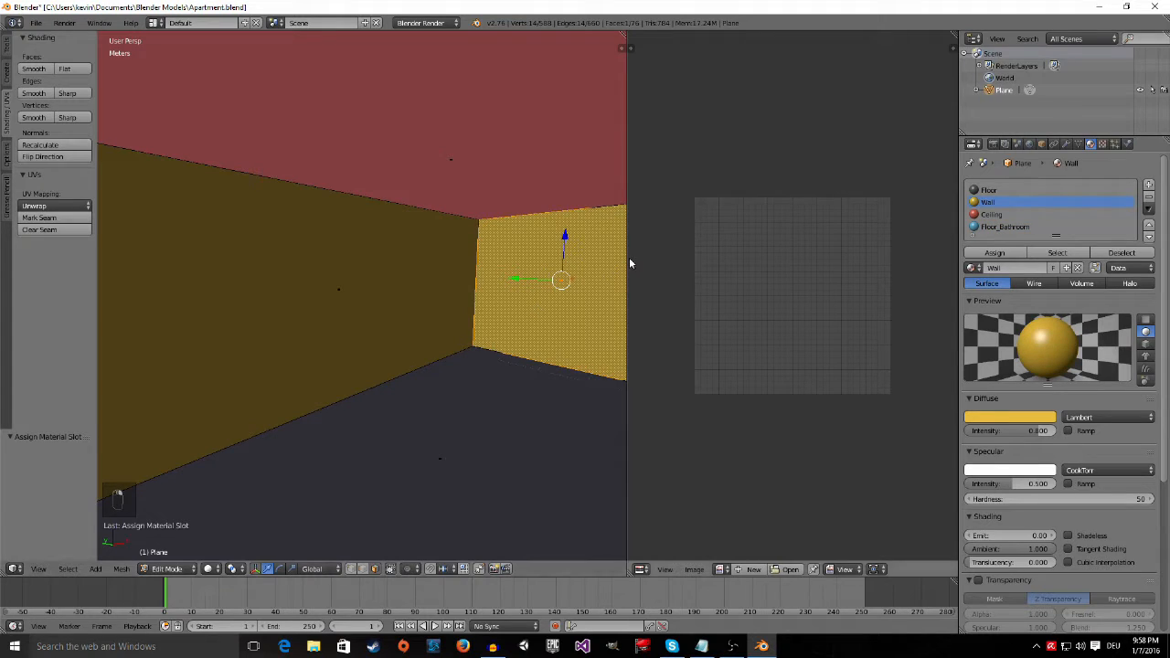
{"action": "left_click_drag", "start_coordinate": [629, 257], "coordinate": [730, 271]}
{"action": "middle_click_drag", "start_coordinate": [644, 277], "coordinate": [594, 278]}
{"action": "scroll", "coordinate": [577, 268], "scroll_direction": "up", "scroll_amount": 2}
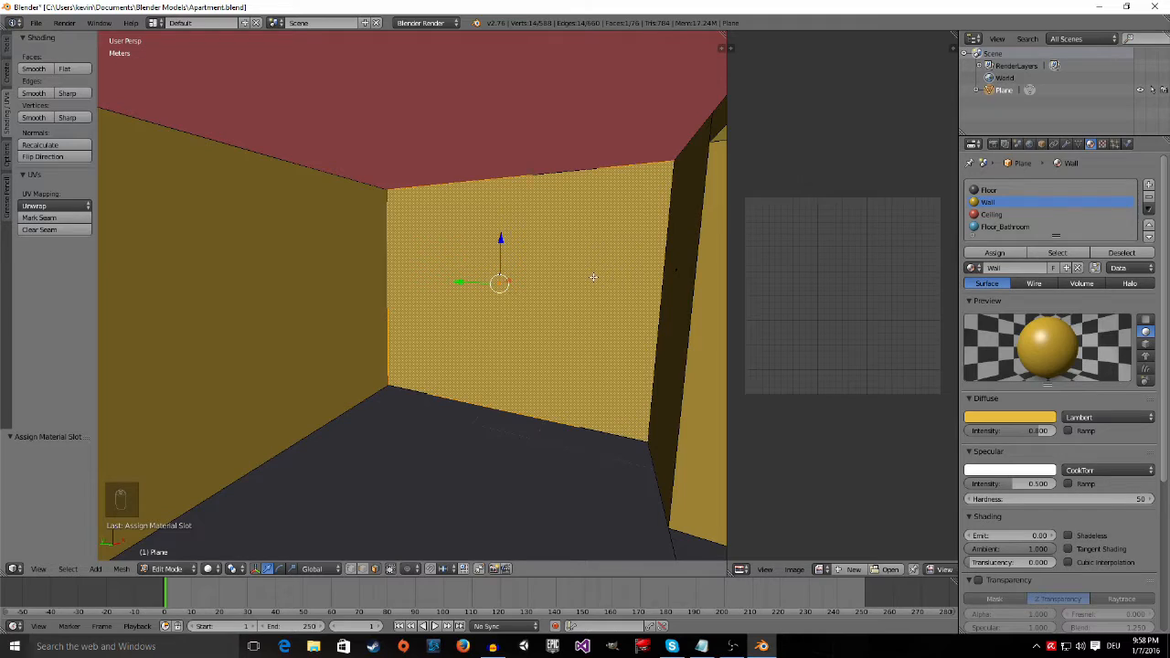
{"action": "key", "text": "u"}
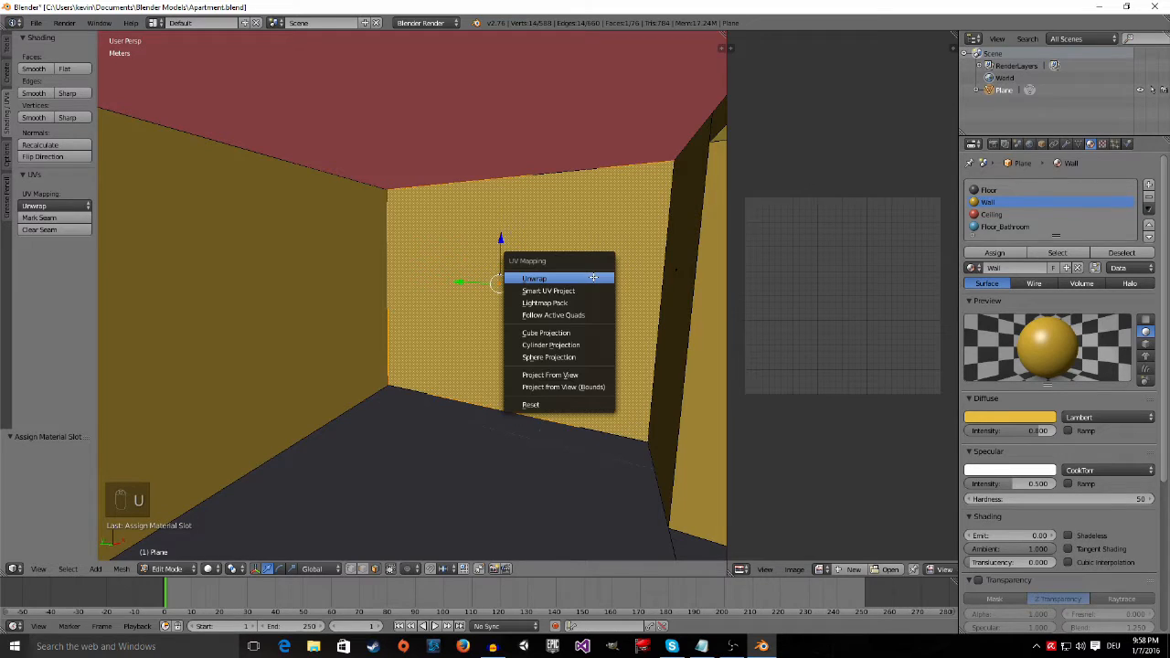
{"action": "left_click", "coordinate": [547, 279]}
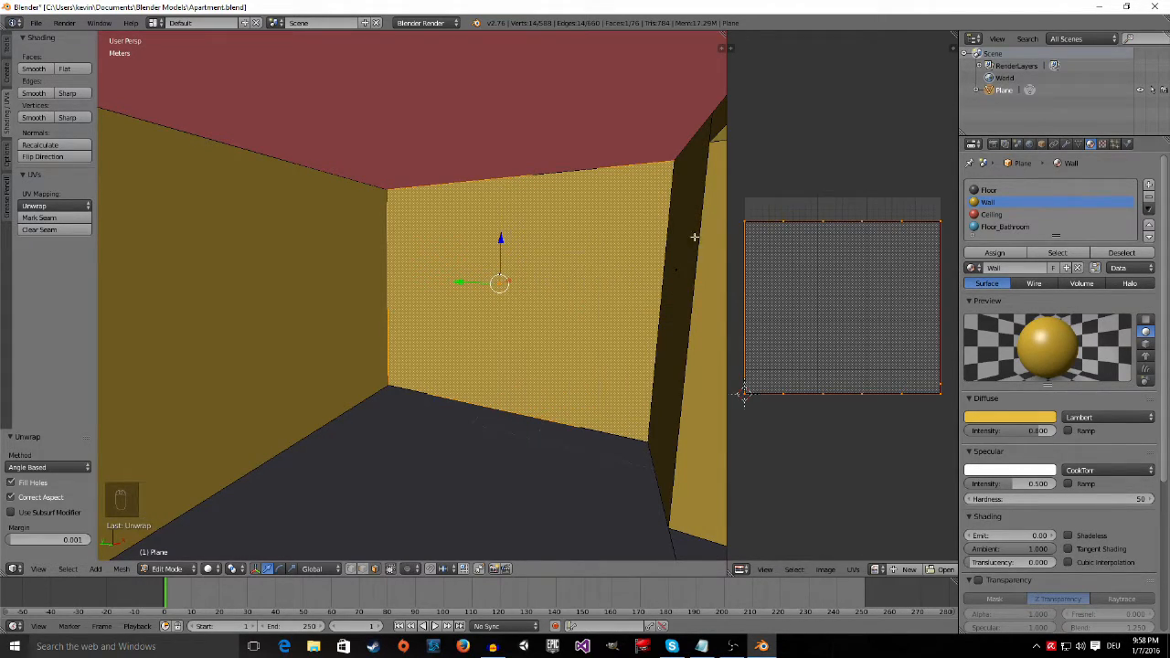
{"action": "left_click_drag", "start_coordinate": [728, 199], "coordinate": [659, 198]}
{"action": "scroll", "coordinate": [706, 220], "scroll_direction": "up", "scroll_amount": 1}
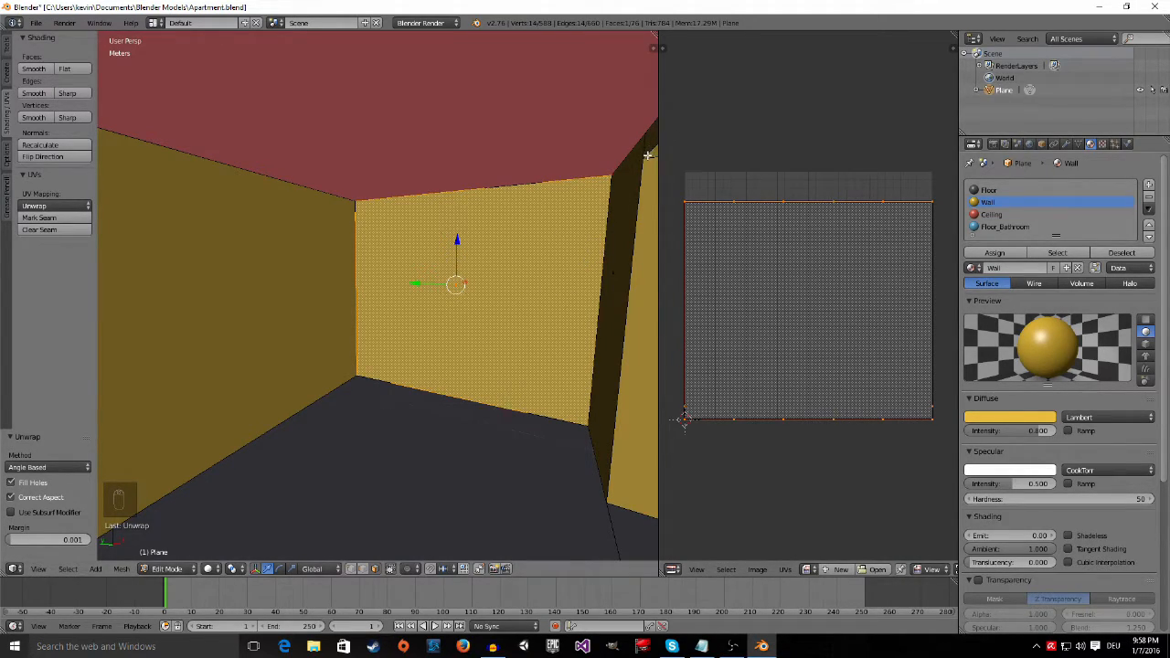
Step: Unwrap the long wall face adjoining the room's end wall
{"action": "right_click", "coordinate": [330, 252]}
{"action": "middle_click_drag", "start_coordinate": [351, 264], "coordinate": [348, 268]}
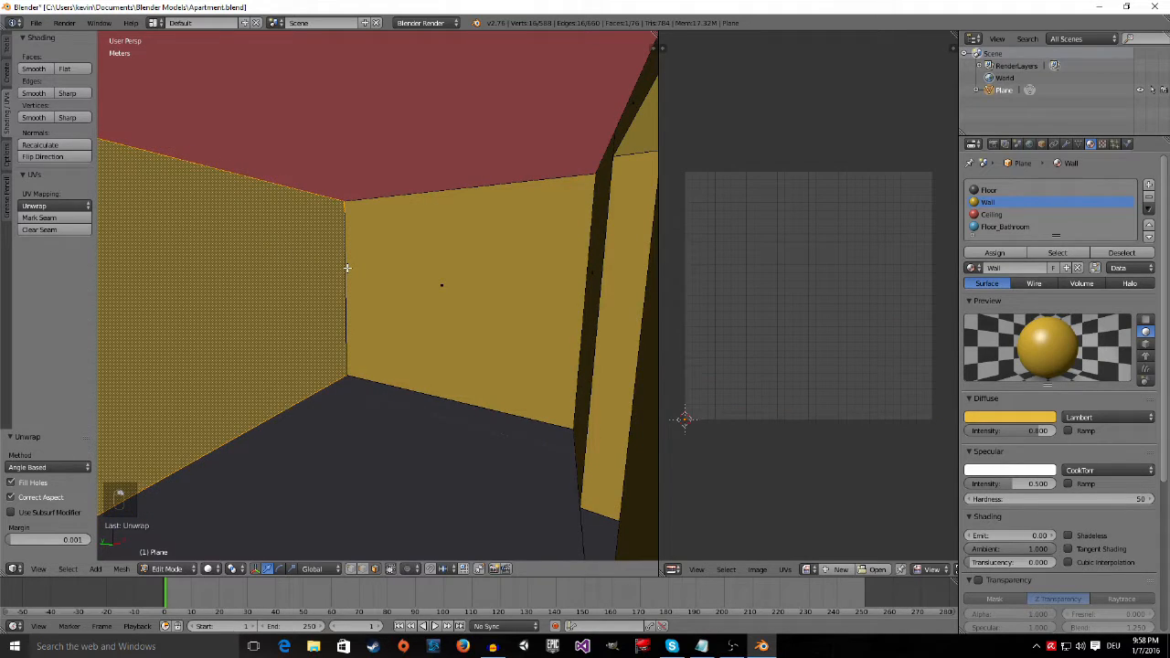
{"action": "key", "text": "u"}
{"action": "left_click", "coordinate": [348, 267]}
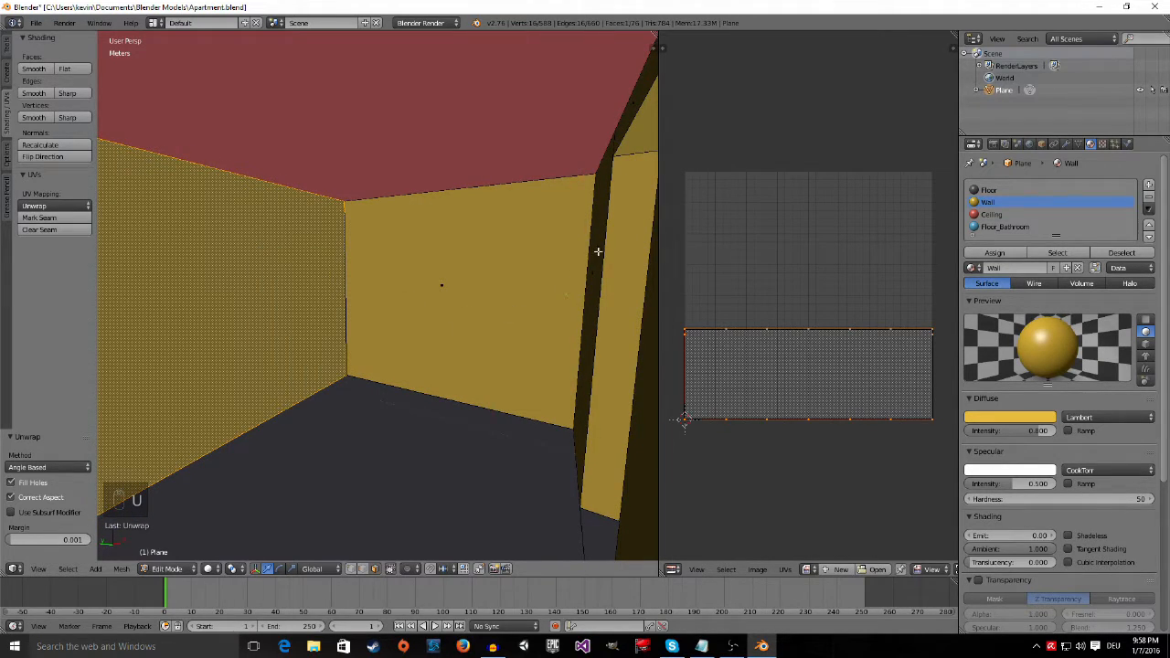
Step: Unwrap the narrow wall face beside the doorway and the wall face above the door opening, each separately
{"action": "right_click", "coordinate": [600, 250]}
{"action": "key", "text": "u"}
{"action": "left_click", "coordinate": [573, 267]}
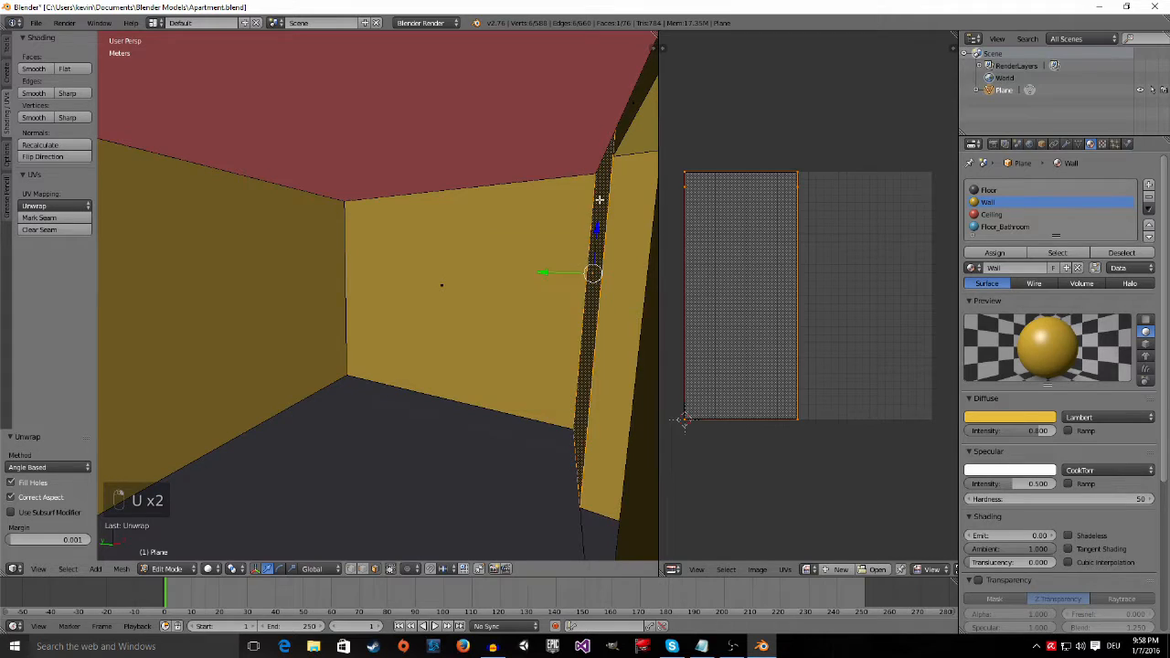
{"action": "right_click", "coordinate": [627, 128]}
{"action": "key", "text": "u"}
{"action": "left_click", "coordinate": [627, 128]}
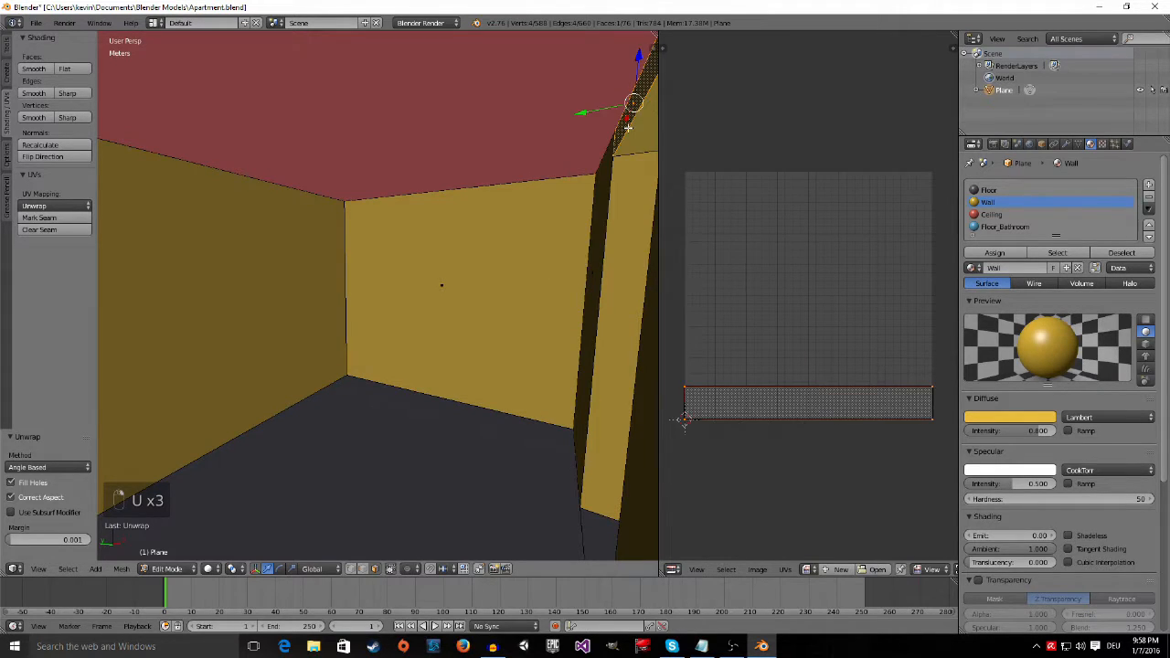
Step: Unwrap the long wall face on the other side of the doorway with the standard Unwrap method
{"action": "middle_click_drag", "start_coordinate": [561, 232], "coordinate": [567, 235]}
{"action": "middle_click_drag", "start_coordinate": [591, 304], "coordinate": [549, 289], "text": "shift"}
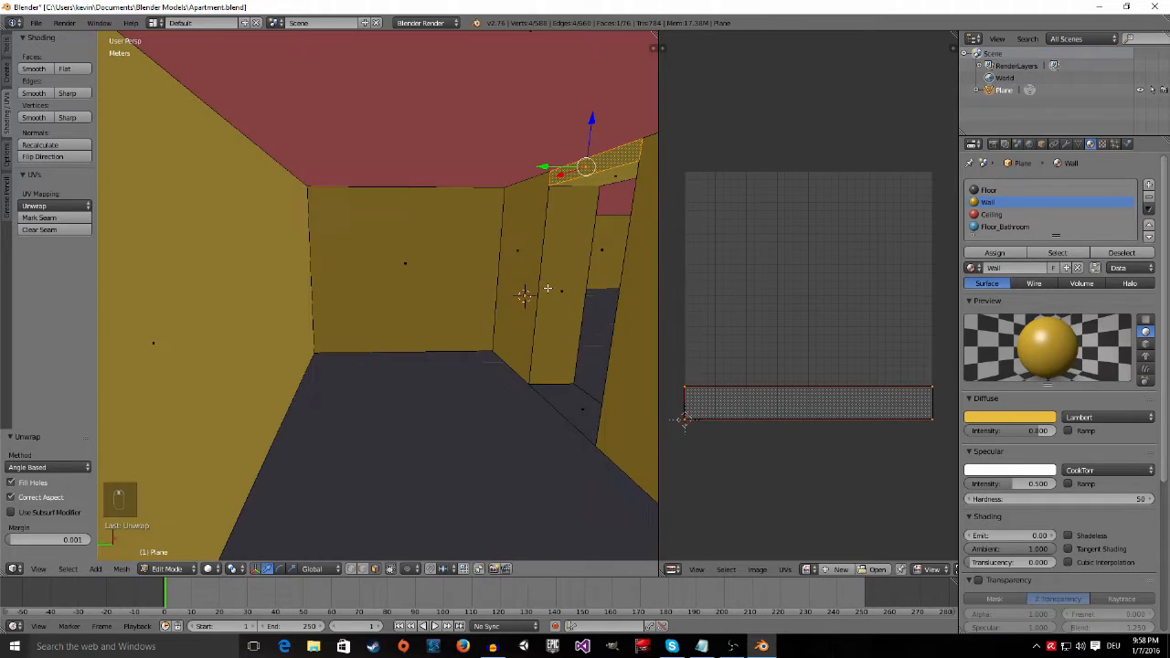
{"action": "right_click", "coordinate": [646, 277]}
{"action": "key", "text": "u"}
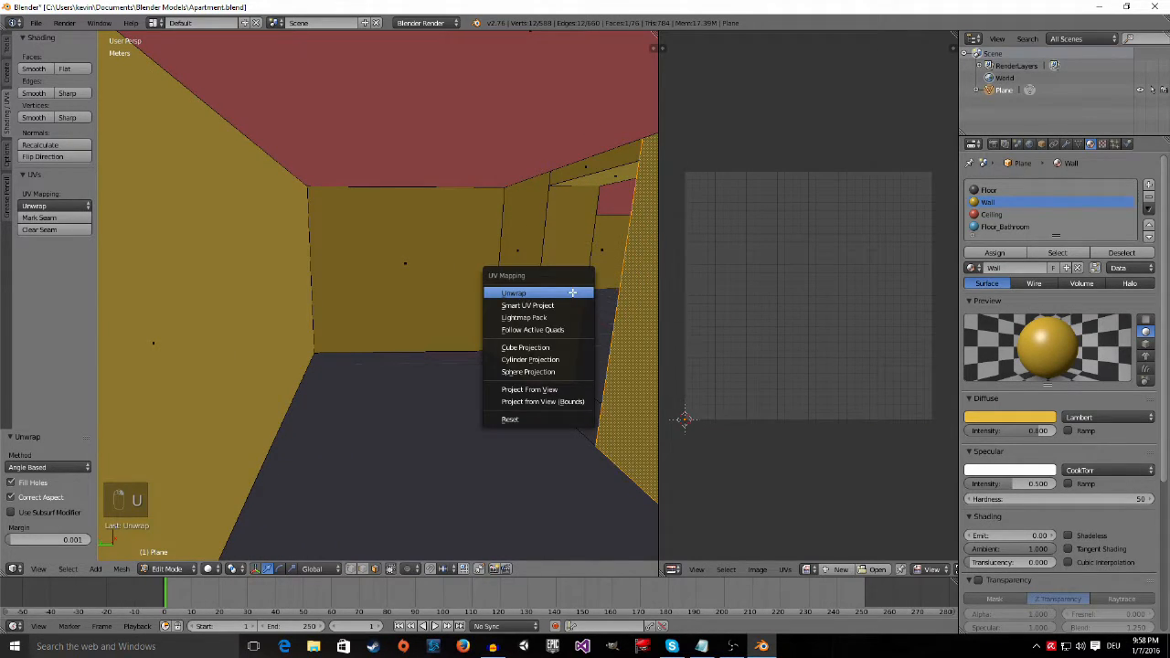
{"action": "left_click", "coordinate": [572, 292]}
Step: Unwrap the next wall face near the room's corner with the standard Unwrap method
{"action": "middle_click_drag", "start_coordinate": [540, 402], "coordinate": [277, 371]}
{"action": "scroll", "coordinate": [401, 355], "scroll_direction": "up", "scroll_amount": 2}
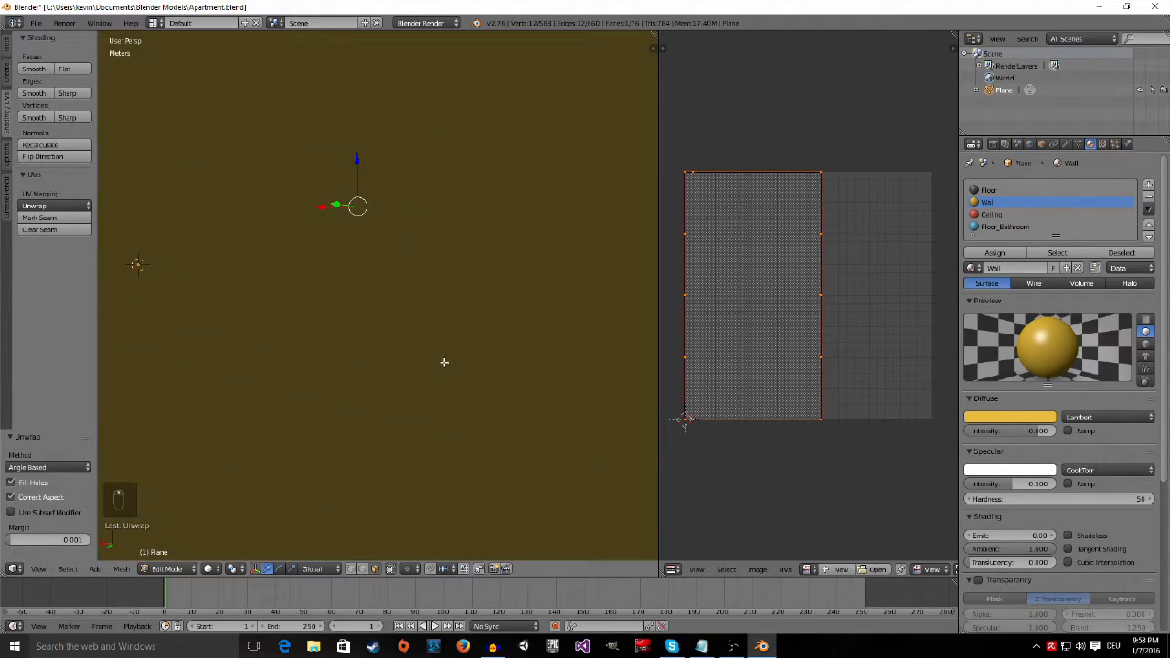
{"action": "scroll", "coordinate": [448, 364], "scroll_direction": "down", "scroll_amount": 3}
{"action": "mouse_move", "coordinate": [462, 366]}
{"action": "middle_mouse_down"}
{"action": "mouse_move", "coordinate": [536, 366]}
{"action": "mouse_move", "coordinate": [454, 383]}
{"action": "middle_mouse_up"}
{"action": "right_click", "coordinate": [588, 290]}
{"action": "middle_click_drag", "start_coordinate": [537, 322], "coordinate": [549, 343]}
{"action": "key", "text": "u"}
{"action": "left_click", "coordinate": [506, 330]}
Step: Unwrap the room's red ceiling face and its dark floor face, each separately
{"action": "right_click", "coordinate": [490, 130]}
{"action": "key", "text": "u"}
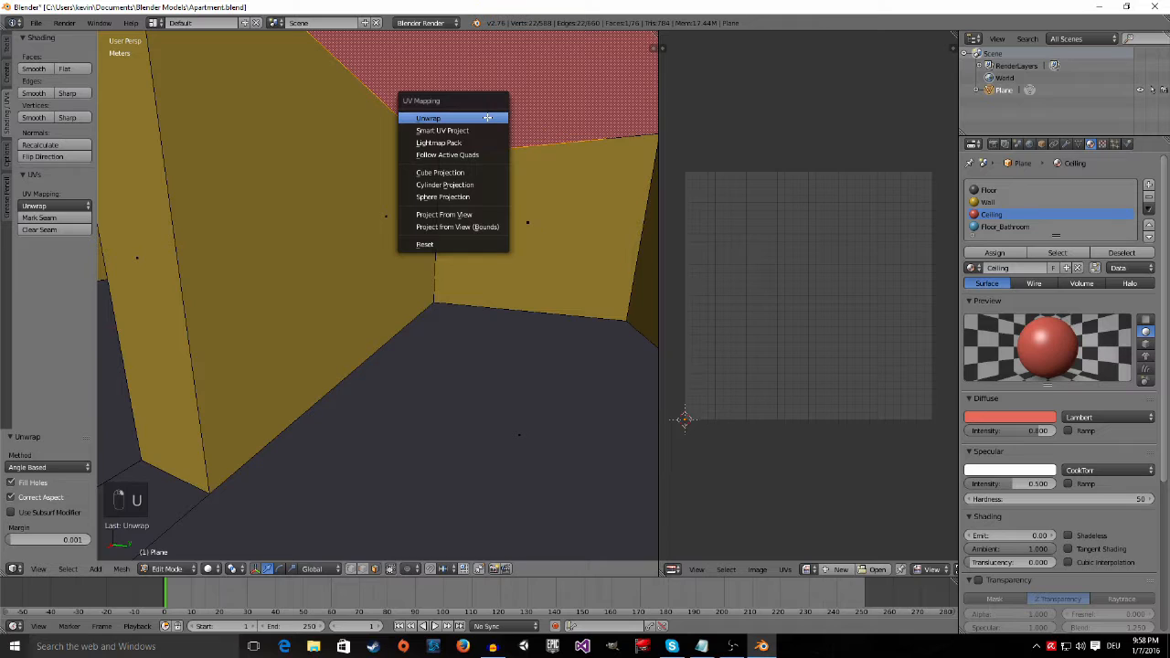
{"action": "left_click", "coordinate": [488, 117]}
{"action": "right_click", "coordinate": [481, 358]}
{"action": "key", "text": "u"}
{"action": "left_click", "coordinate": [481, 358]}
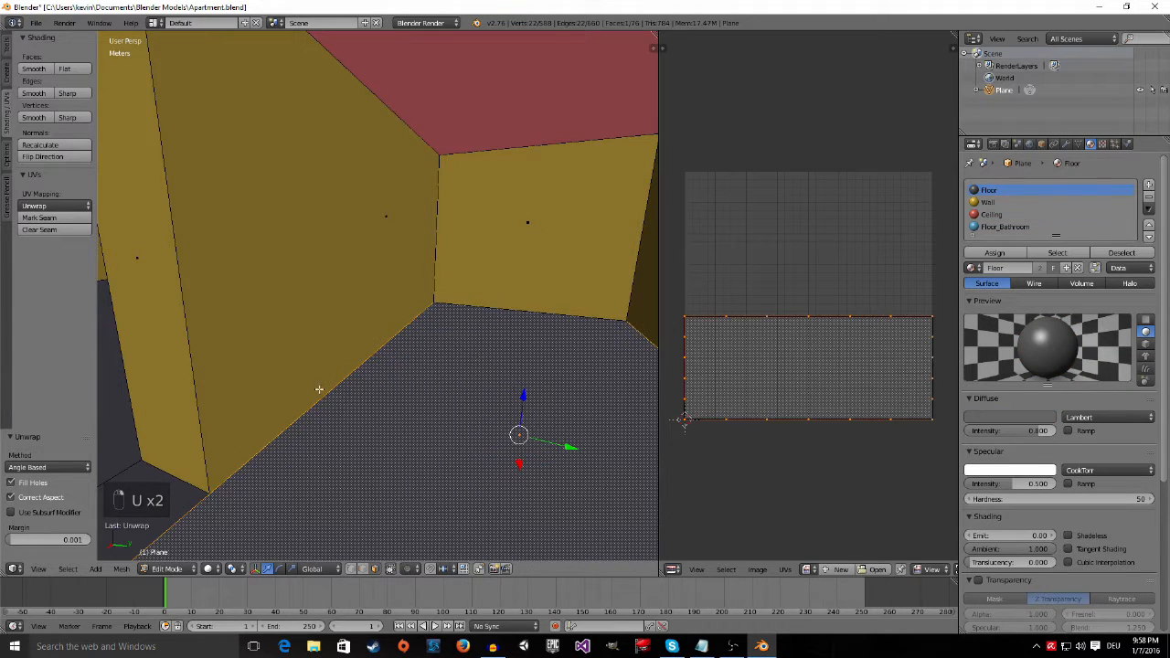
Step: Unwrap the small floor face forming the doorway threshold
{"action": "right_click", "coordinate": [168, 478]}
{"action": "key", "text": "u"}
{"action": "left_click", "coordinate": [169, 483]}
Step: Try the standard Unwrap on the L-shaped floor face of the adjoining large room
{"action": "middle_click_drag", "start_coordinate": [235, 461], "coordinate": [418, 473]}
{"action": "right_click", "coordinate": [417, 473]}
{"action": "key", "text": "u"}
{"action": "left_click", "coordinate": [417, 473]}
{"action": "right_click", "coordinate": [459, 244]}
{"action": "right_click", "coordinate": [434, 433]}
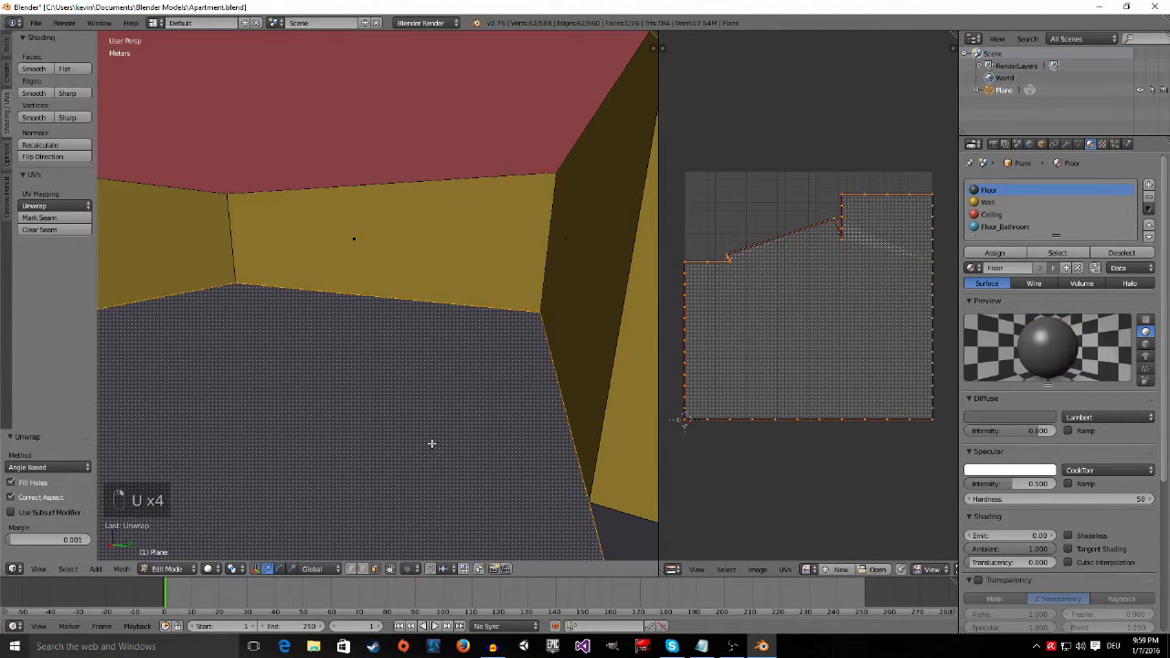
Step: Re-unwrap the large room's L-shaped floor face using Smart UV Project with Angle Limit 66 and Island Margin 0
{"action": "middle_click_drag", "start_coordinate": [445, 443], "coordinate": [127, 453]}
{"action": "scroll", "coordinate": [397, 348], "scroll_direction": "up", "scroll_amount": 3}
{"action": "middle_click_drag", "start_coordinate": [465, 359], "coordinate": [340, 401], "text": "shift"}
{"action": "scroll", "coordinate": [864, 247], "scroll_direction": "up", "scroll_amount": 4}
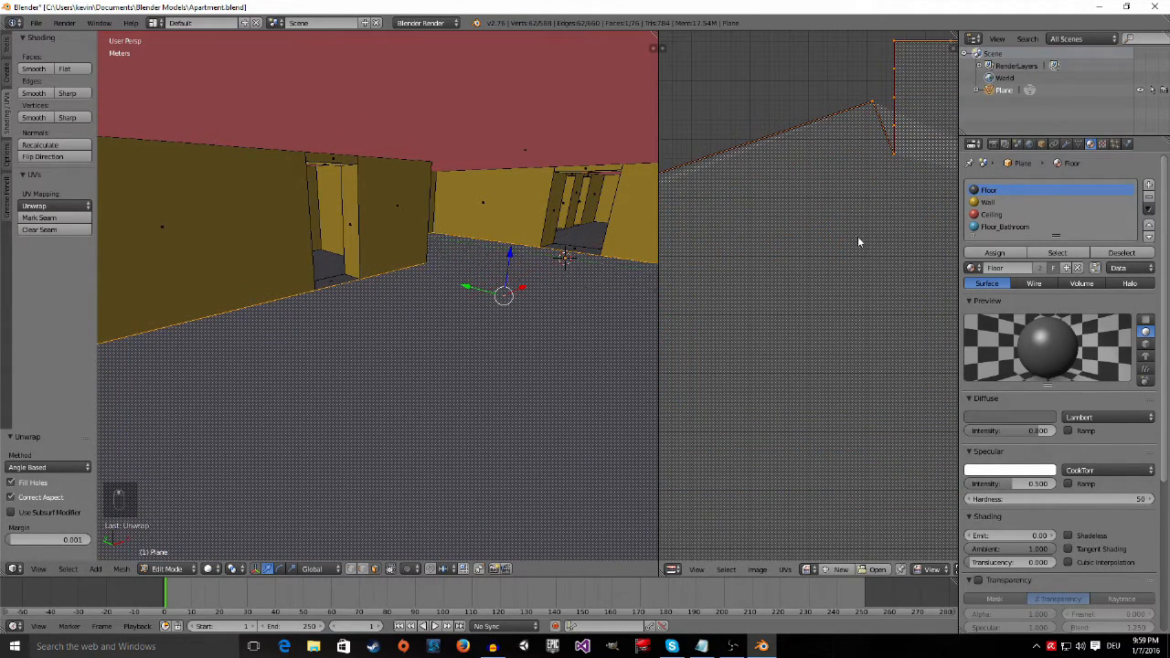
{"action": "scroll", "coordinate": [874, 167], "scroll_direction": "down", "scroll_amount": 2}
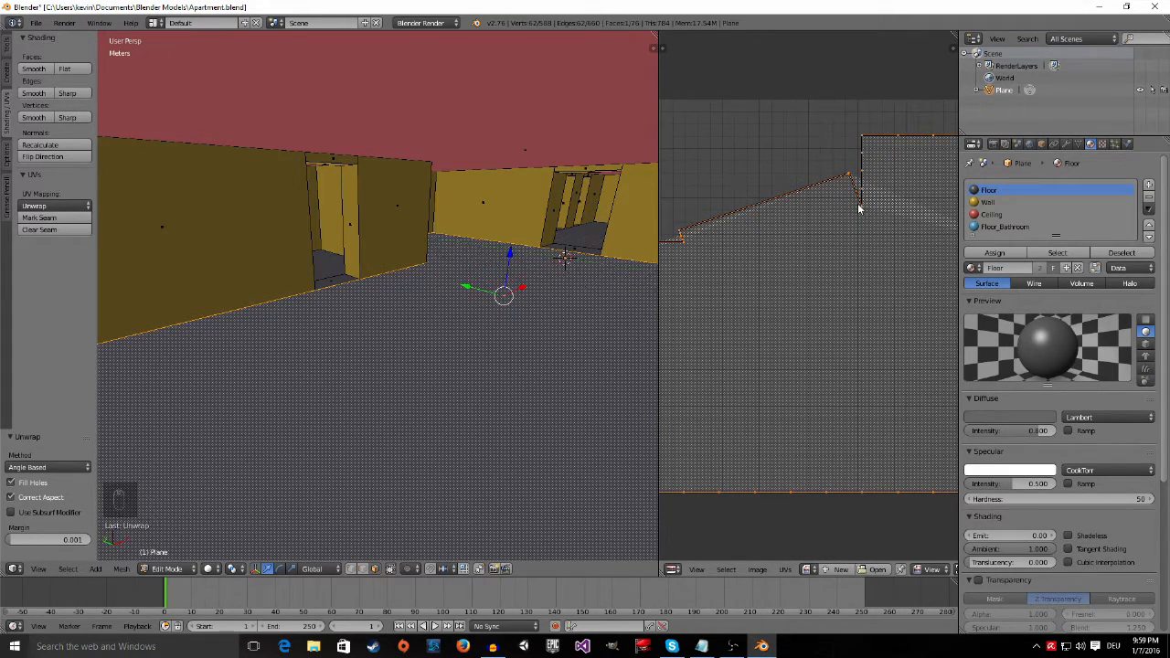
{"action": "scroll", "coordinate": [860, 209], "scroll_direction": "down", "scroll_amount": 2}
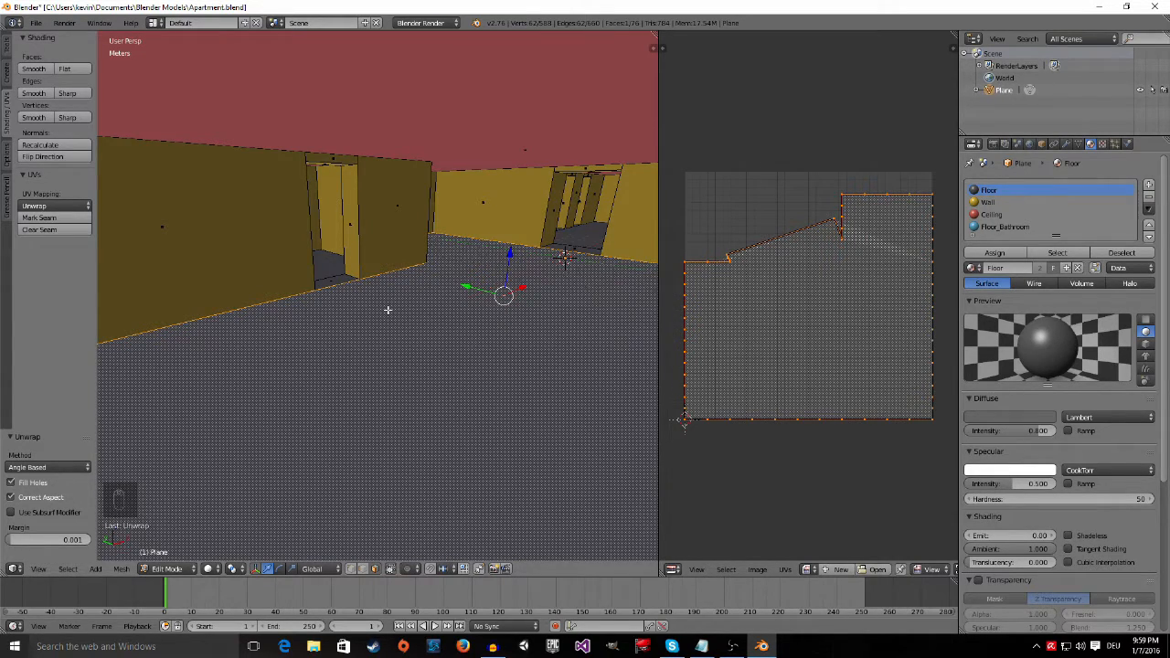
{"action": "key", "text": "w"}
{"action": "mouse_move", "coordinate": [388, 311]}
{"action": "key", "text": "u"}
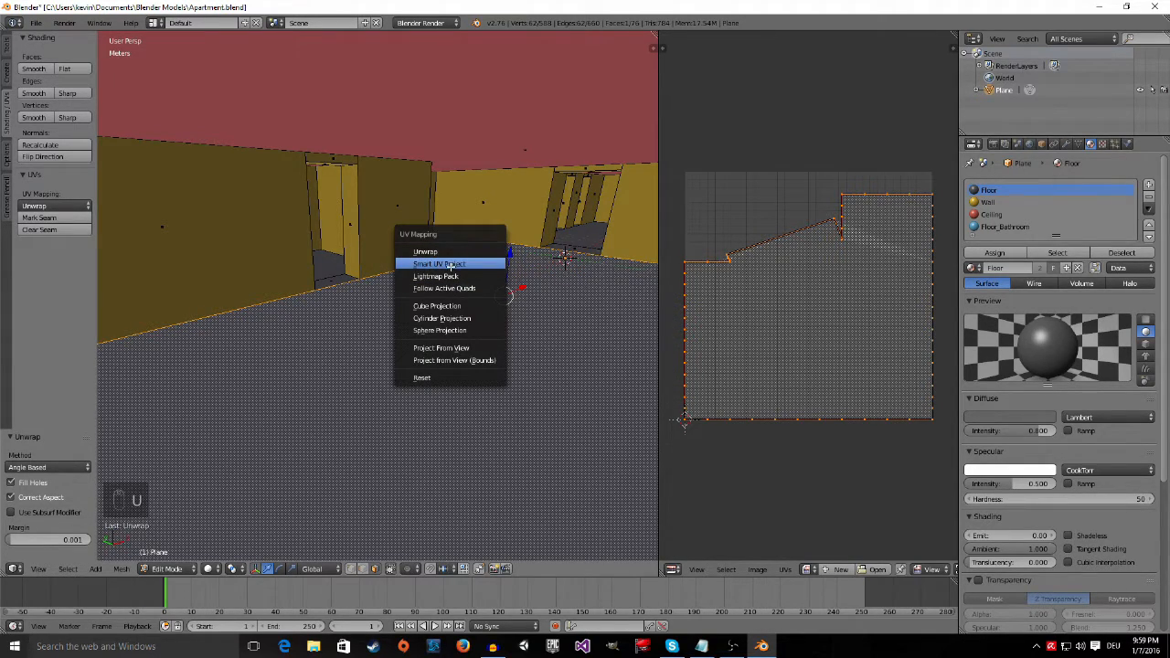
{"action": "left_click", "coordinate": [451, 264]}
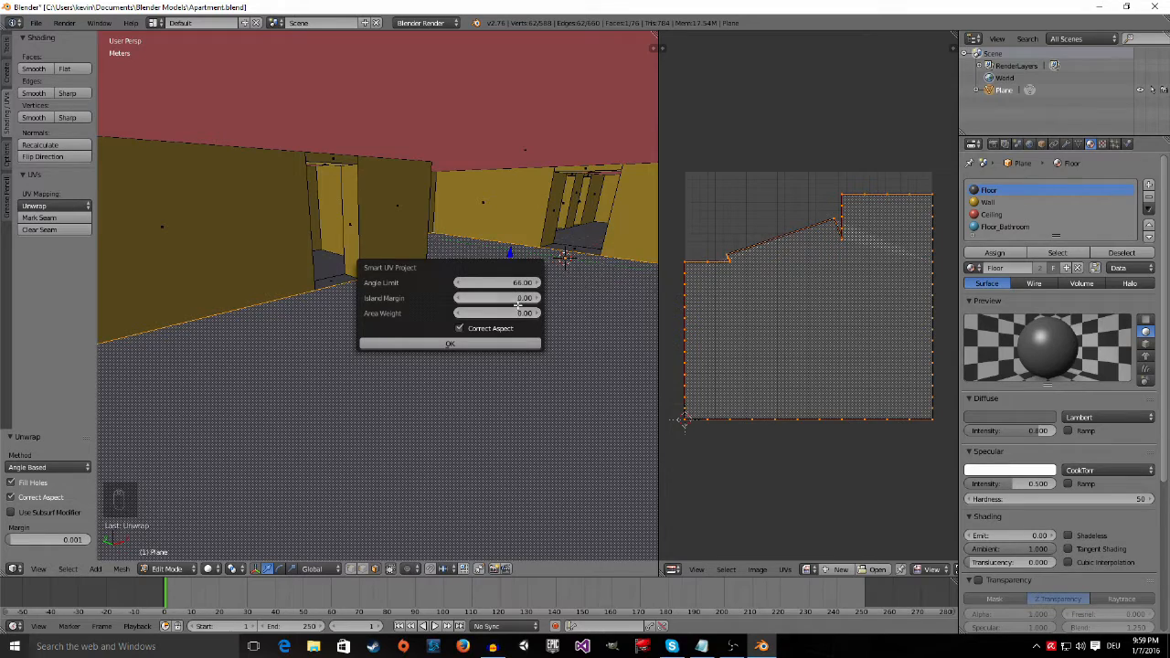
{"action": "left_click", "coordinate": [454, 344]}
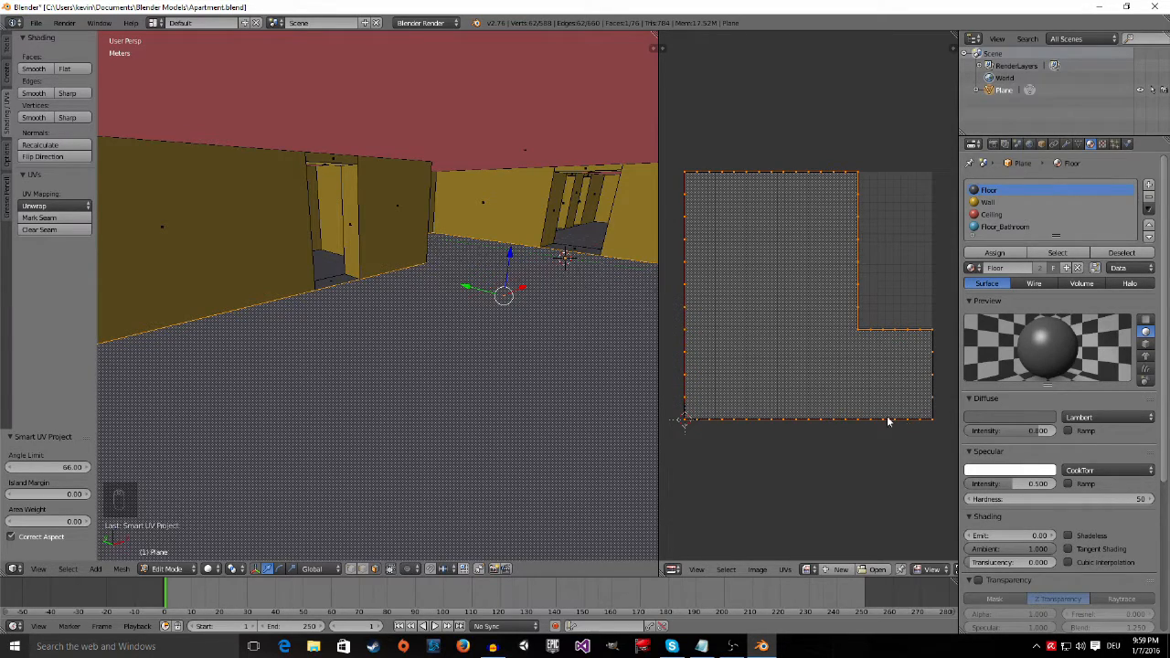
Step: Apply Smart UV Project to the short wall face between the doorway and the outer corner of the large room
{"action": "right_click", "coordinate": [345, 279]}
{"action": "right_click", "coordinate": [405, 214]}
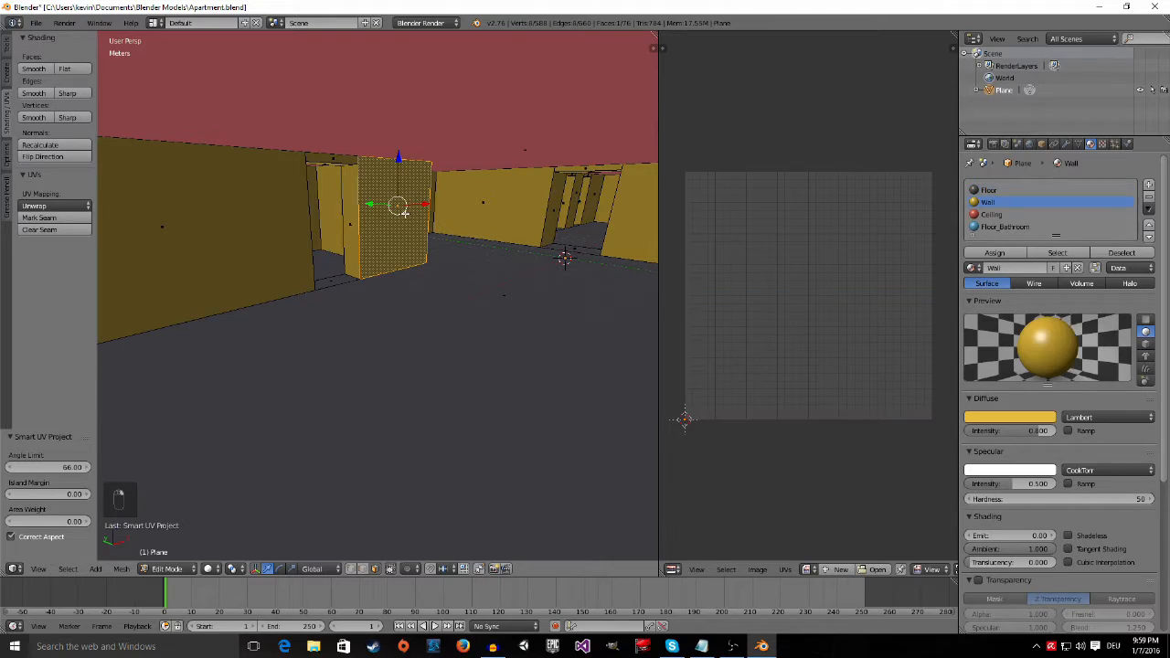
{"action": "key", "text": "u"}
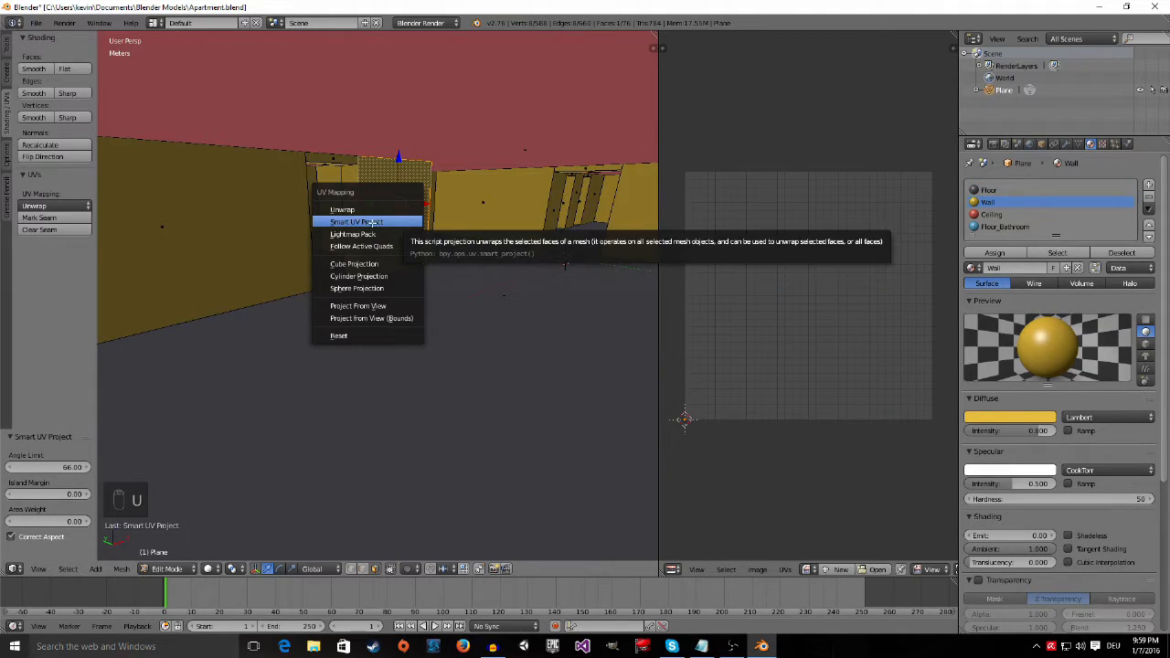
{"action": "left_click", "coordinate": [391, 222]}
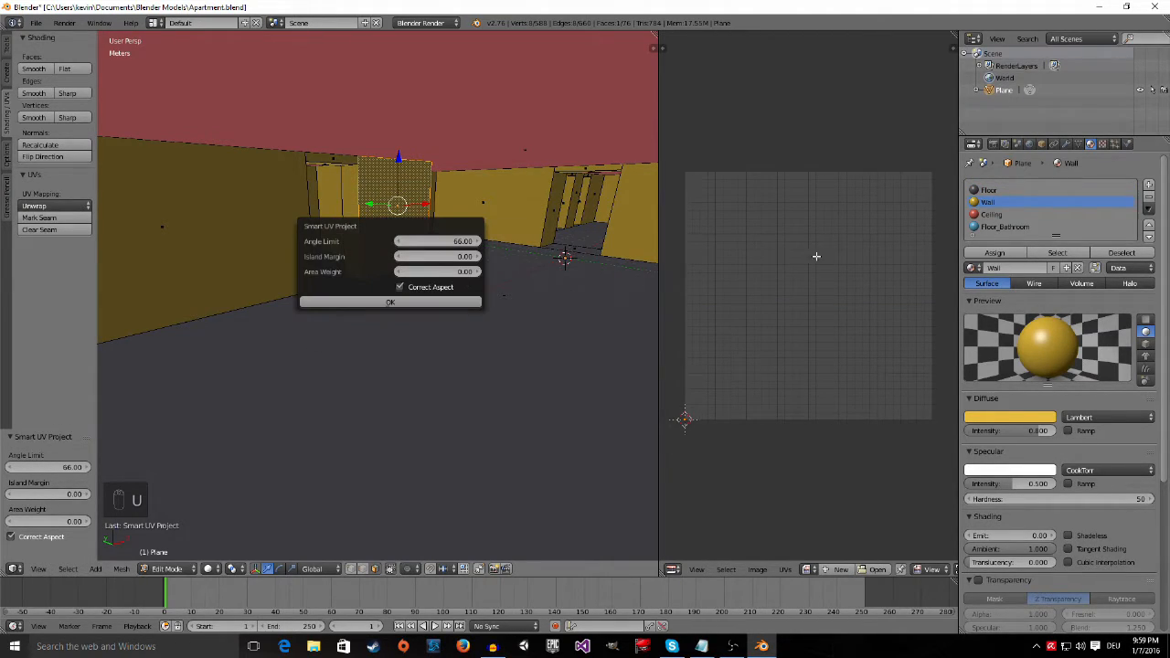
{"action": "left_click", "coordinate": [448, 301]}
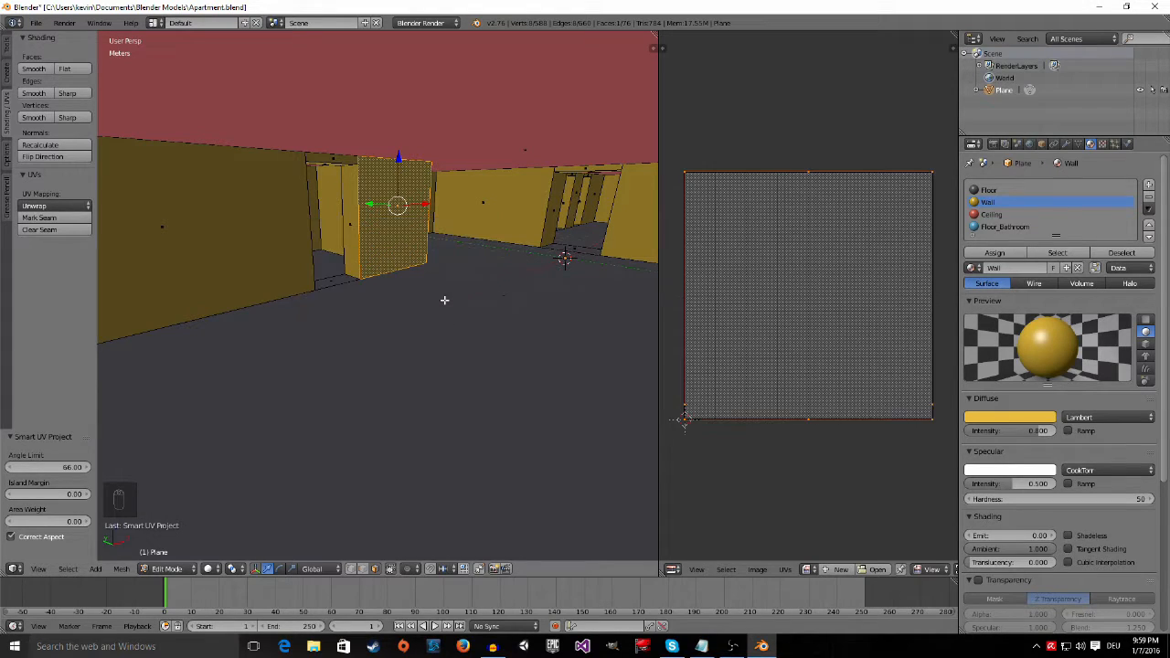
Step: Apply Smart UV Project separately to the wall face above the doorway and the long wall face on its other side
{"action": "right_click", "coordinate": [324, 154]}
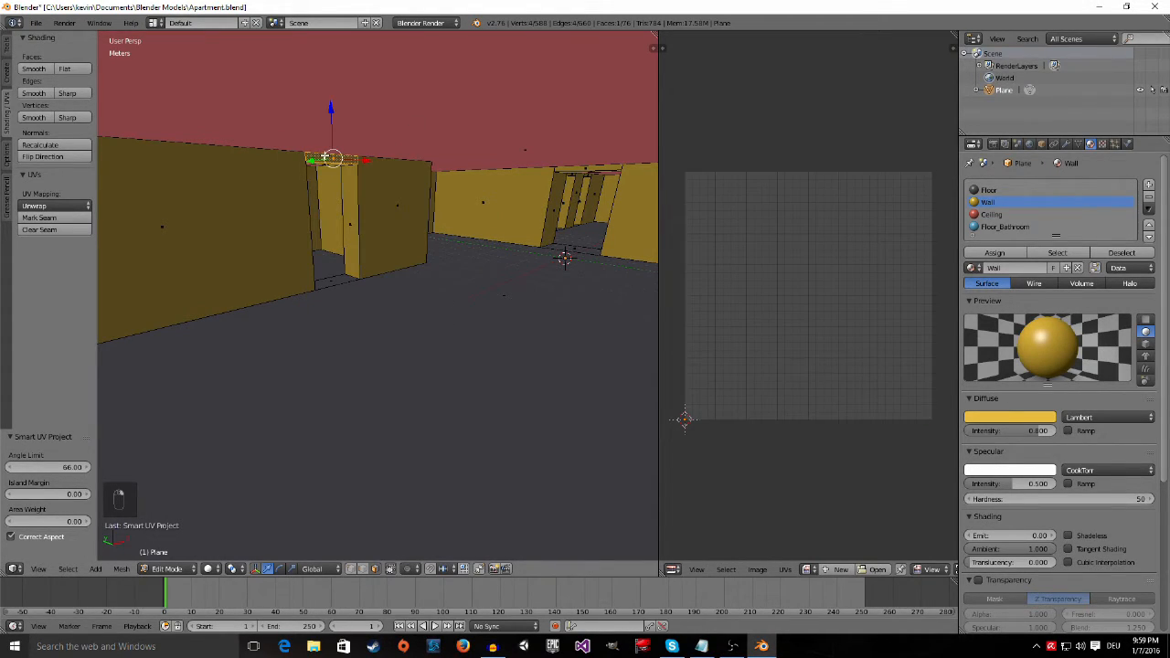
{"action": "key", "text": "u"}
{"action": "left_click", "coordinate": [322, 157]}
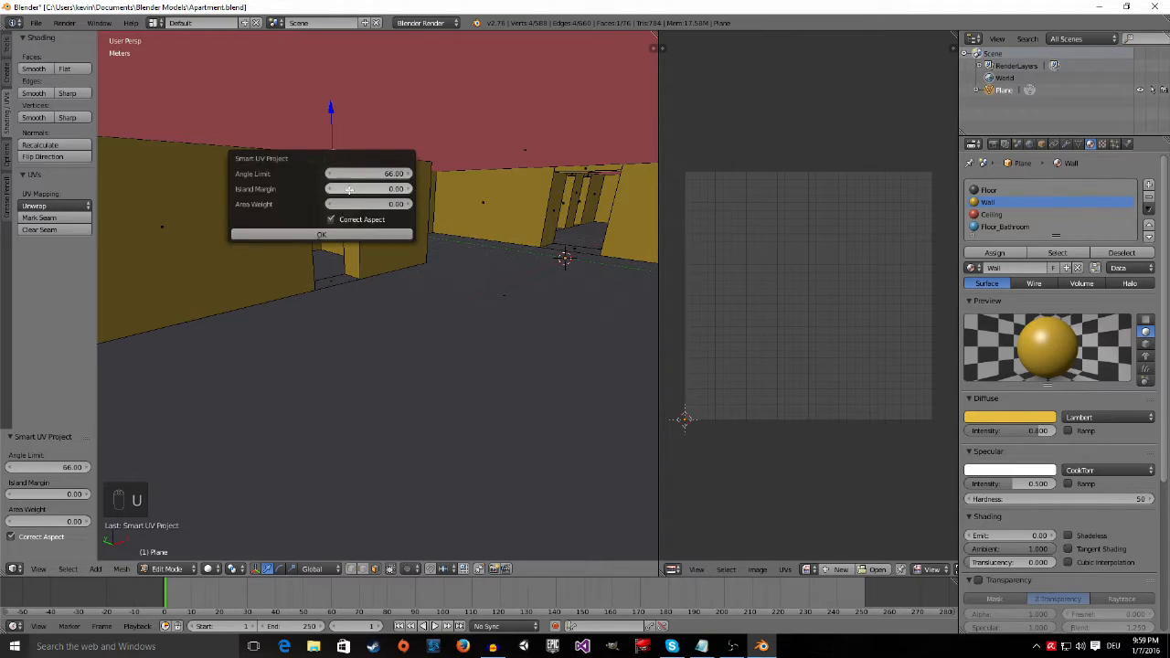
{"action": "left_click", "coordinate": [276, 235]}
{"action": "right_click", "coordinate": [195, 222]}
{"action": "key", "text": "u"}
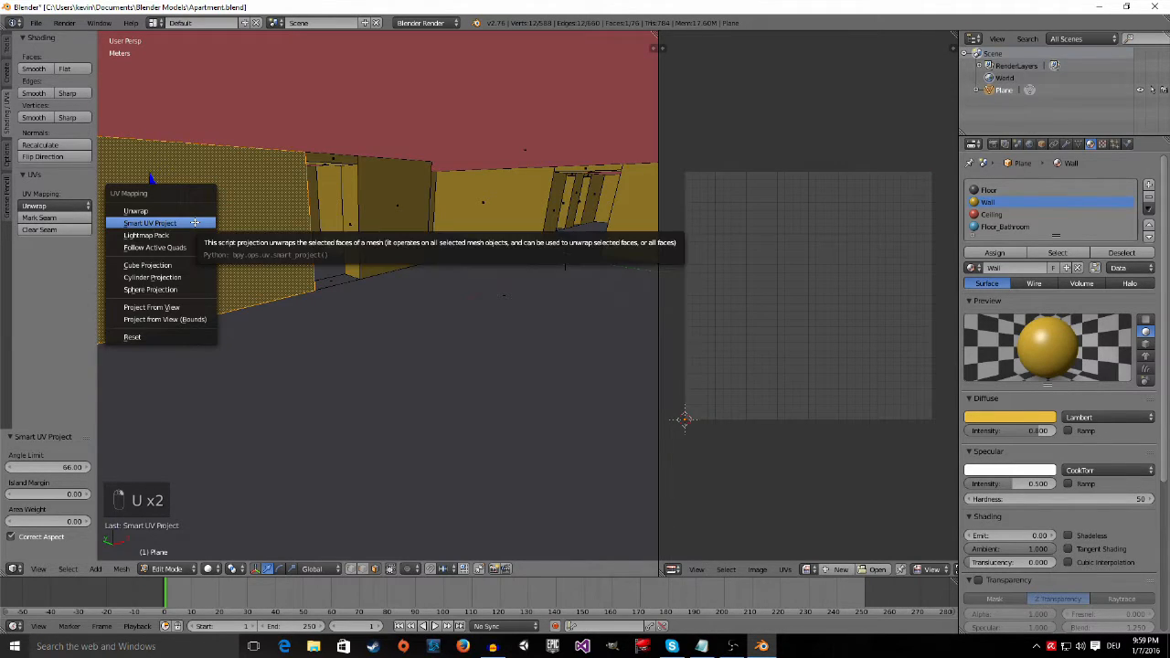
{"action": "left_click", "coordinate": [195, 222]}
{"action": "left_click", "coordinate": [236, 298]}
Step: Apply Smart UV Project separately to the next two long wall faces around the large room
{"action": "middle_click_drag", "start_coordinate": [236, 298], "coordinate": [178, 291]}
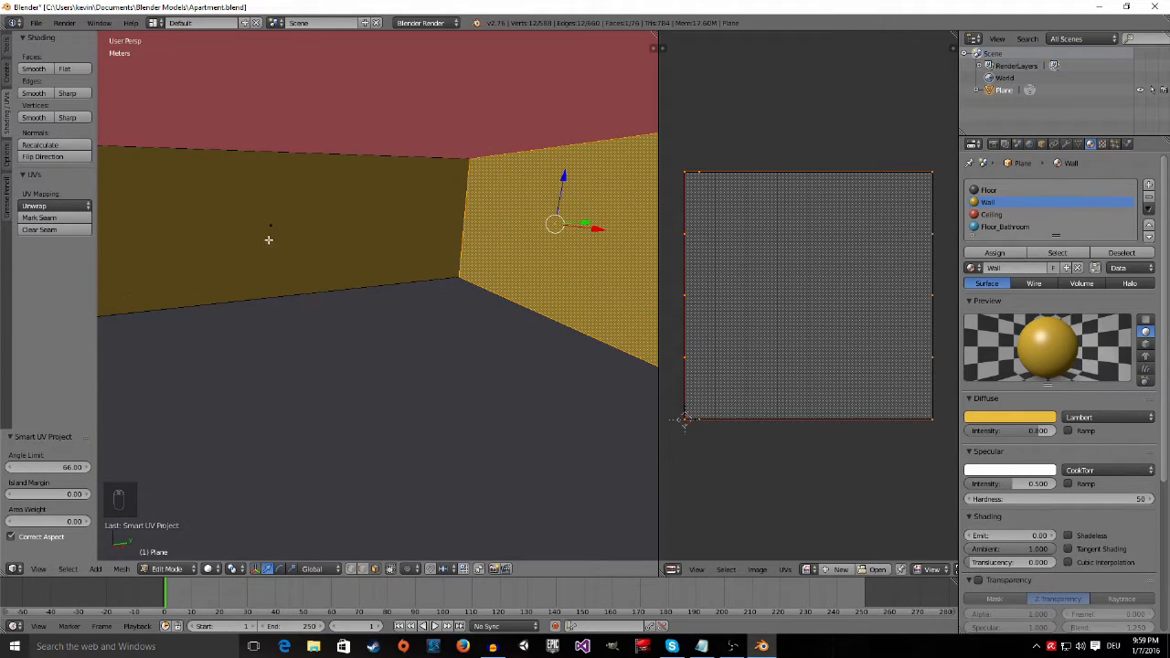
{"action": "right_click", "coordinate": [267, 239]}
{"action": "key", "text": "u"}
{"action": "left_click", "coordinate": [269, 239]}
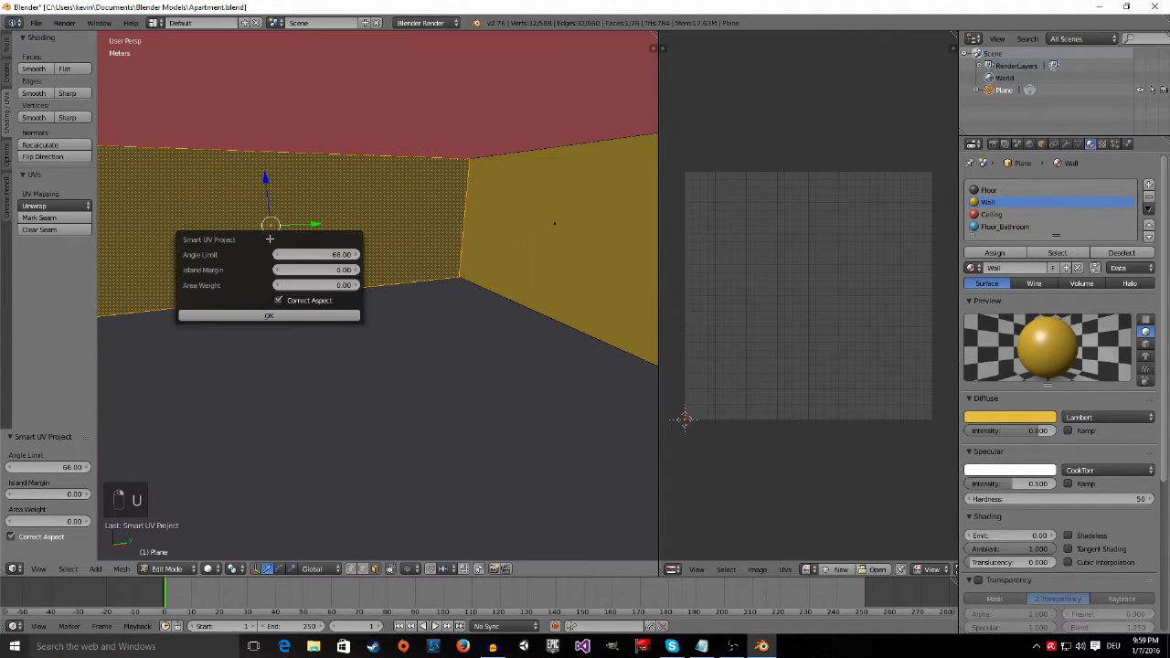
{"action": "left_click", "coordinate": [277, 318]}
{"action": "middle_click_drag", "start_coordinate": [392, 282], "coordinate": [207, 251]}
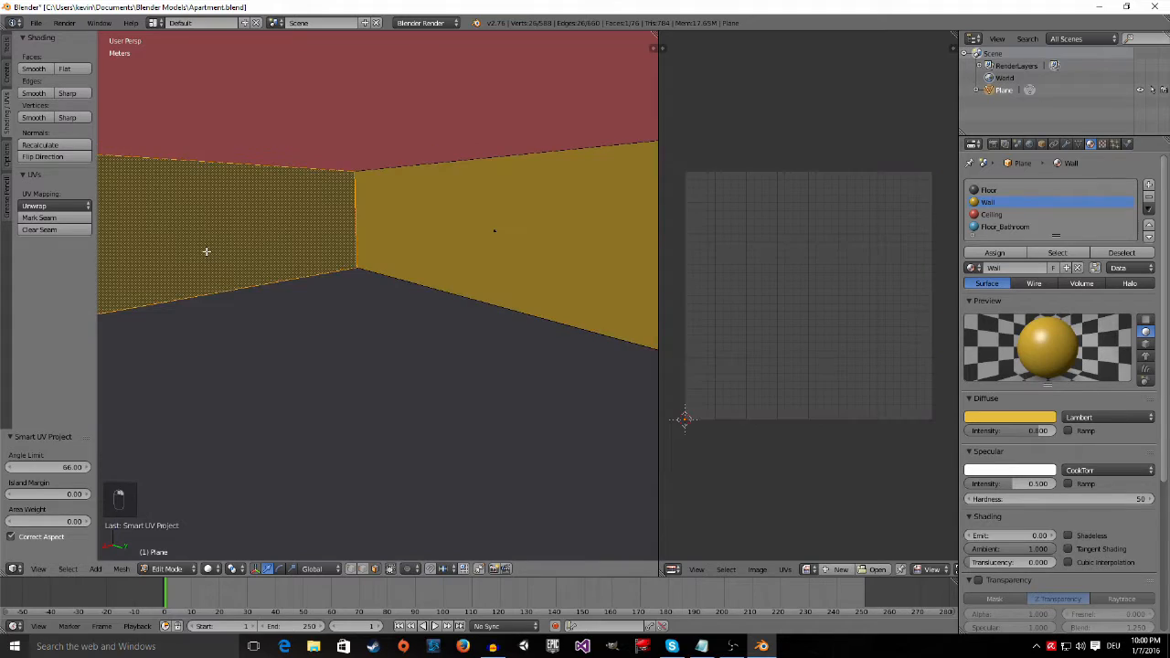
{"action": "key", "text": "u"}
{"action": "left_click", "coordinate": [208, 252]}
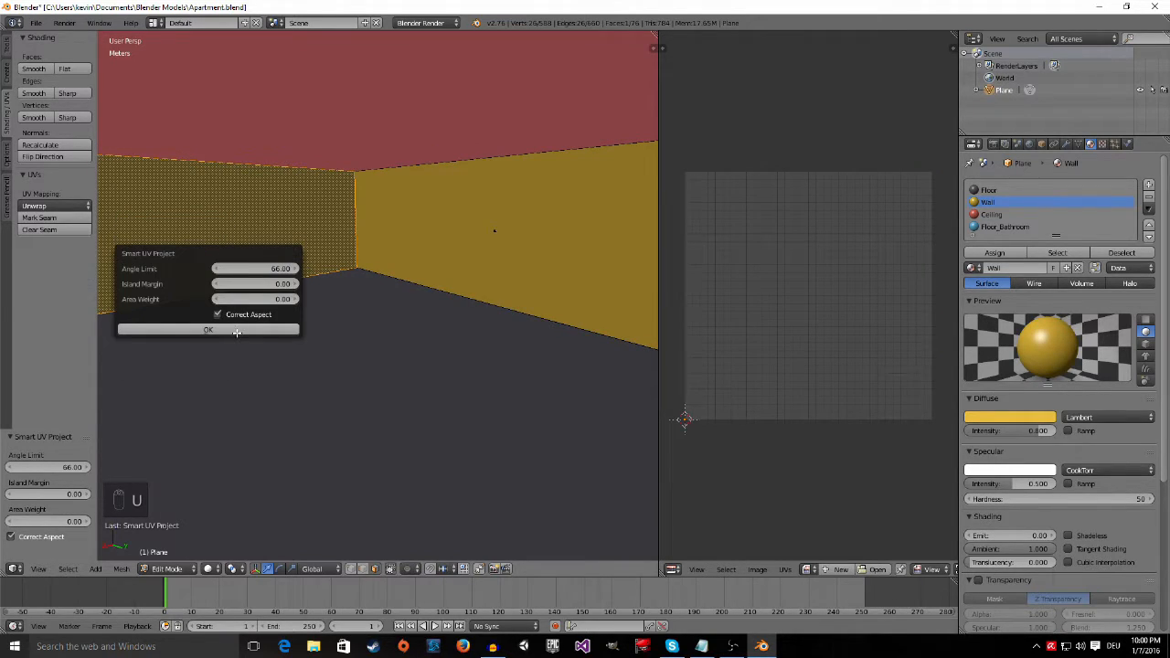
{"action": "left_click", "coordinate": [236, 329]}
Step: Apply Smart UV Project to the large room's red ceiling face
{"action": "right_click", "coordinate": [399, 111]}
{"action": "key", "text": "u"}
{"action": "left_click", "coordinate": [399, 114]}
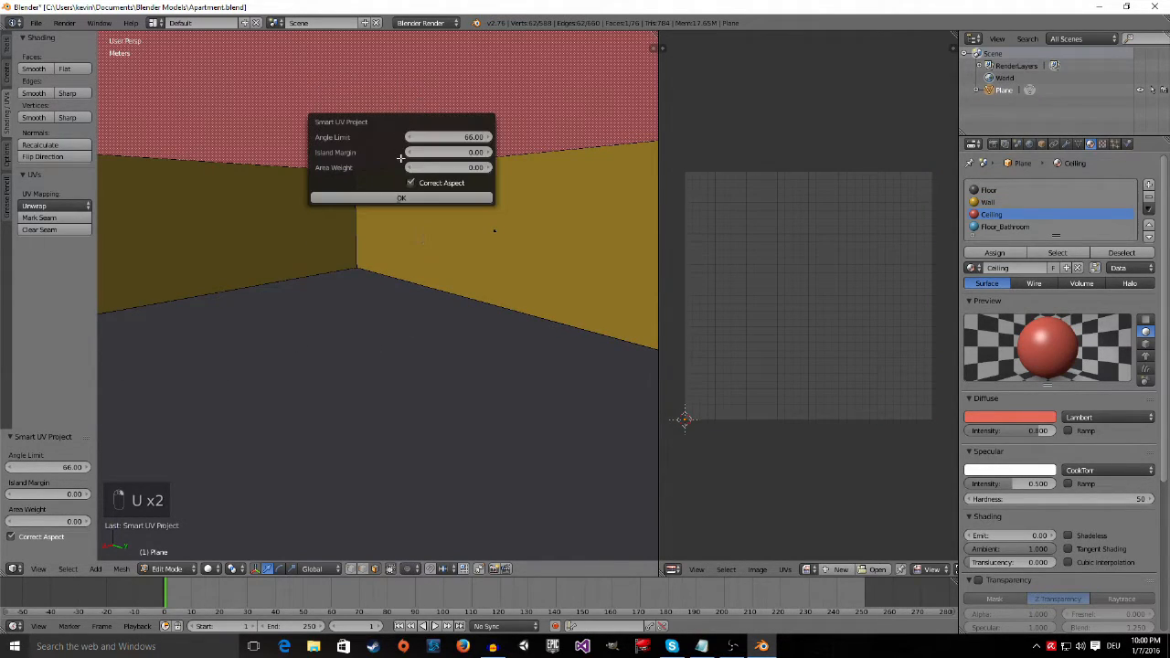
{"action": "left_click", "coordinate": [415, 201]}
Step: Apply Smart UV Project to the far wall face beside the distant doorway
{"action": "middle_click_drag", "start_coordinate": [413, 224], "coordinate": [227, 231]}
{"action": "right_click", "coordinate": [317, 195]}
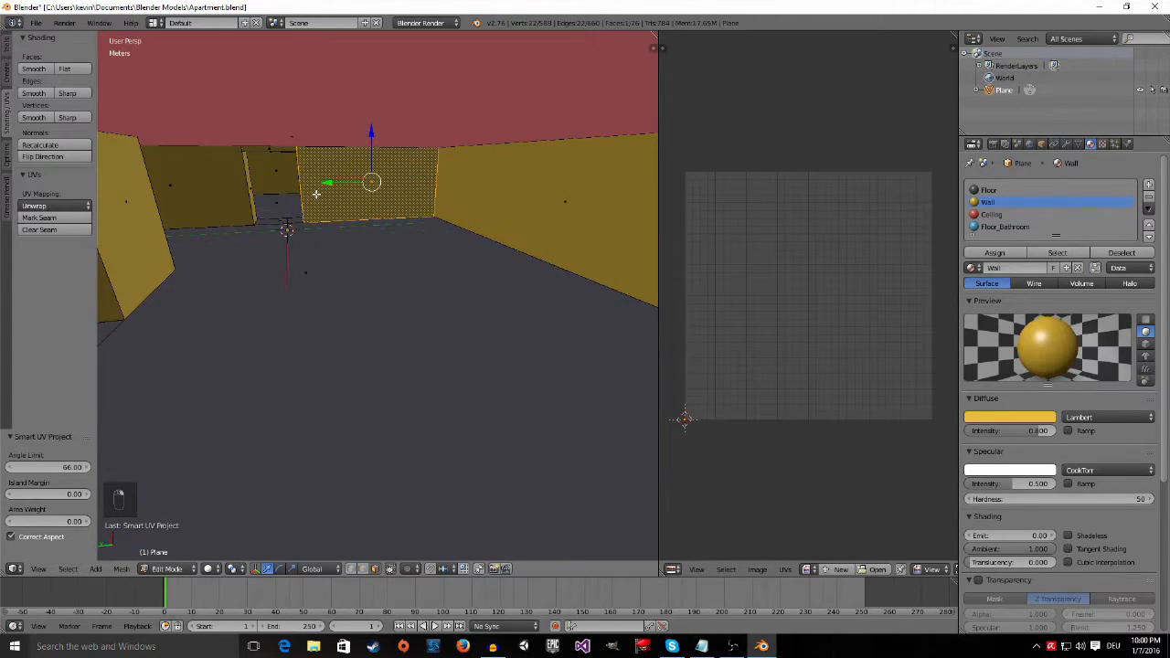
{"action": "key", "text": "u"}
{"action": "left_click", "coordinate": [316, 195]}
{"action": "left_click", "coordinate": [340, 272]}
Step: Apply Smart UV Project separately to the adjoining long side wall face and the wall face above the distant doorway
{"action": "right_click", "coordinate": [502, 229]}
{"action": "key", "text": "u"}
{"action": "right_click", "coordinate": [280, 150]}
{"action": "key", "text": "u"}
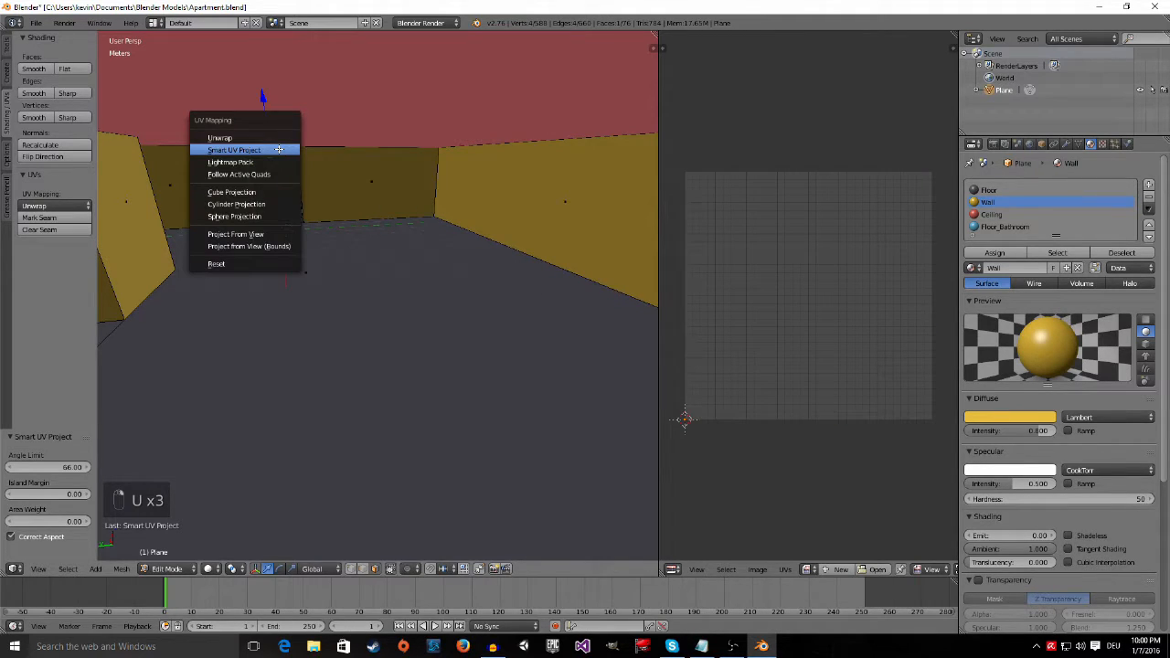
{"action": "left_click", "coordinate": [280, 148]}
{"action": "left_click", "coordinate": [302, 228]}
Step: Apply Smart UV Project to the far wall face between the projecting corner and the distant doorway
{"action": "middle_click_drag", "start_coordinate": [305, 233], "coordinate": [340, 303]}
{"action": "right_click", "coordinate": [399, 242]}
{"action": "key", "text": "u"}
{"action": "left_click", "coordinate": [399, 241]}
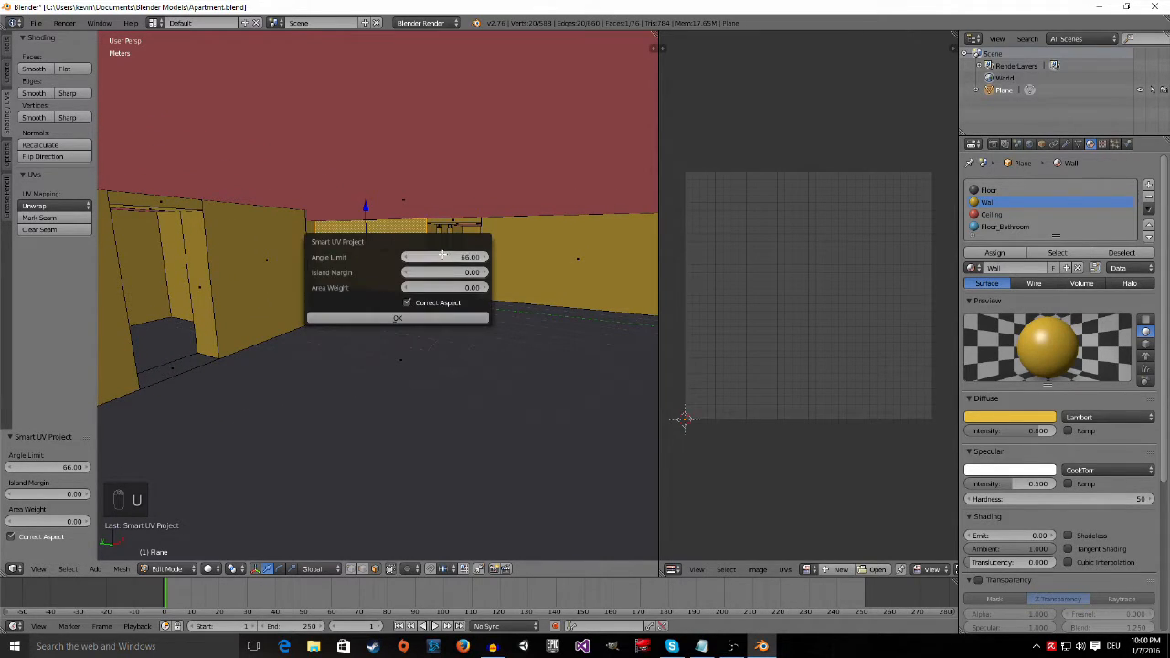
{"action": "left_click", "coordinate": [486, 320]}
Step: Apply Smart UV Project to the recessed end wall face behind the projecting wall corner
{"action": "middle_click_drag", "start_coordinate": [487, 321], "coordinate": [307, 264]}
{"action": "right_click", "coordinate": [355, 231]}
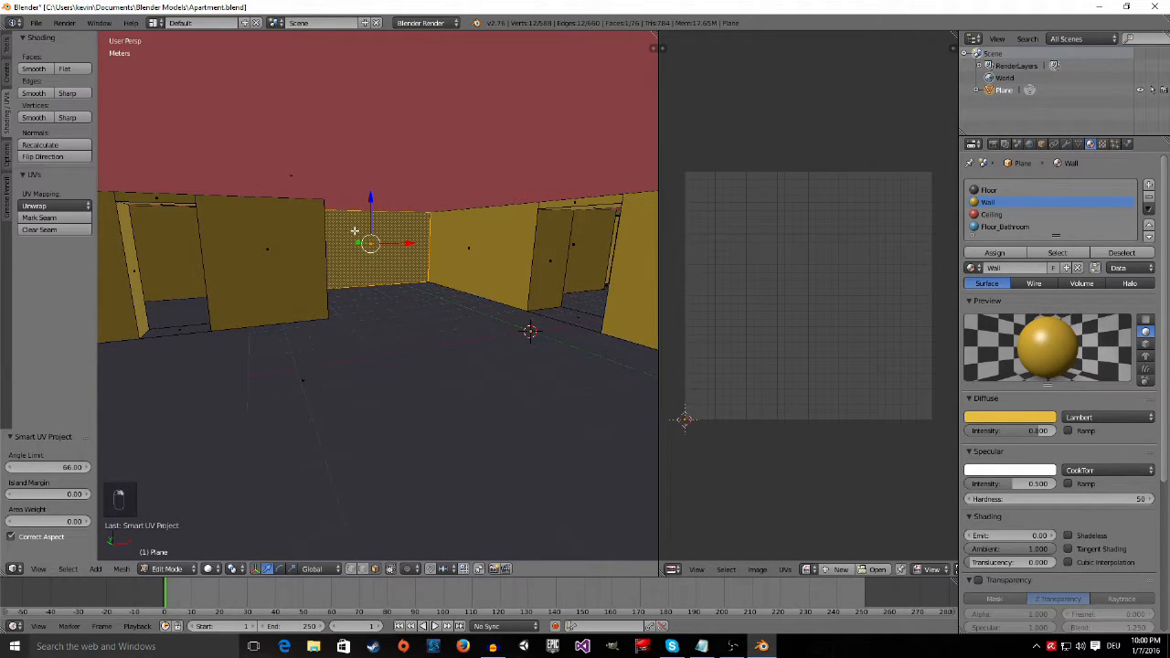
{"action": "key", "text": "u"}
{"action": "left_click", "coordinate": [357, 229]}
{"action": "left_click", "coordinate": [382, 307]}
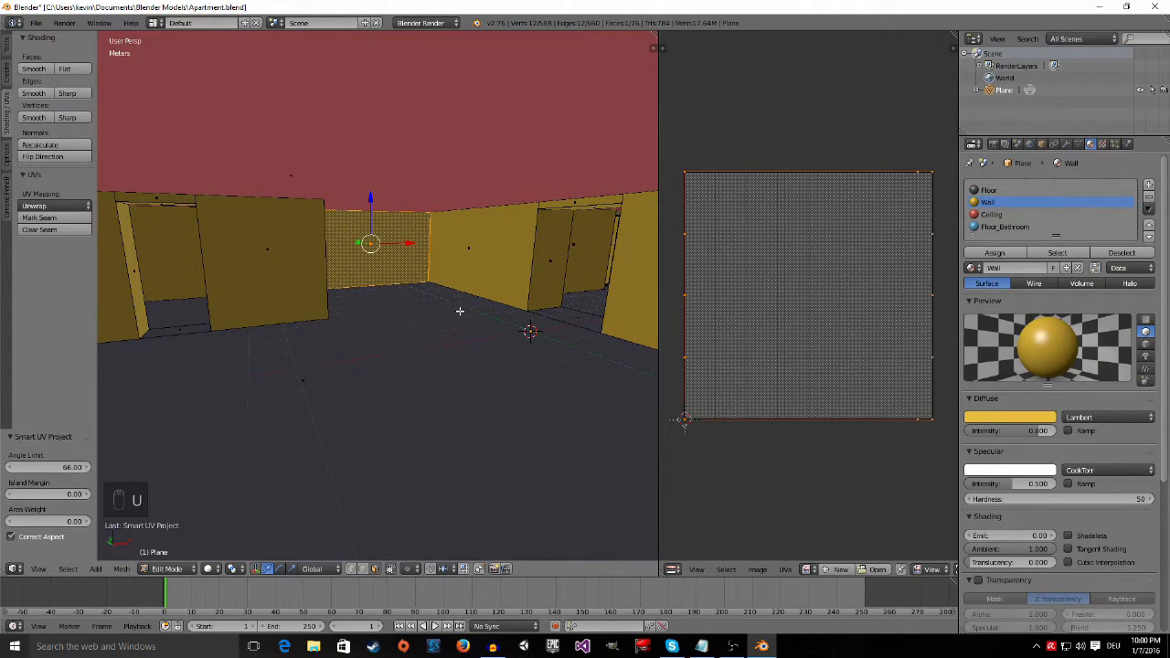
Step: Apply Smart UV Project to the short return wall face joining the recessed end wall to the projecting corner
{"action": "middle_click_drag", "start_coordinate": [460, 311], "coordinate": [387, 313]}
{"action": "middle_click_drag", "start_coordinate": [612, 291], "coordinate": [563, 263]}
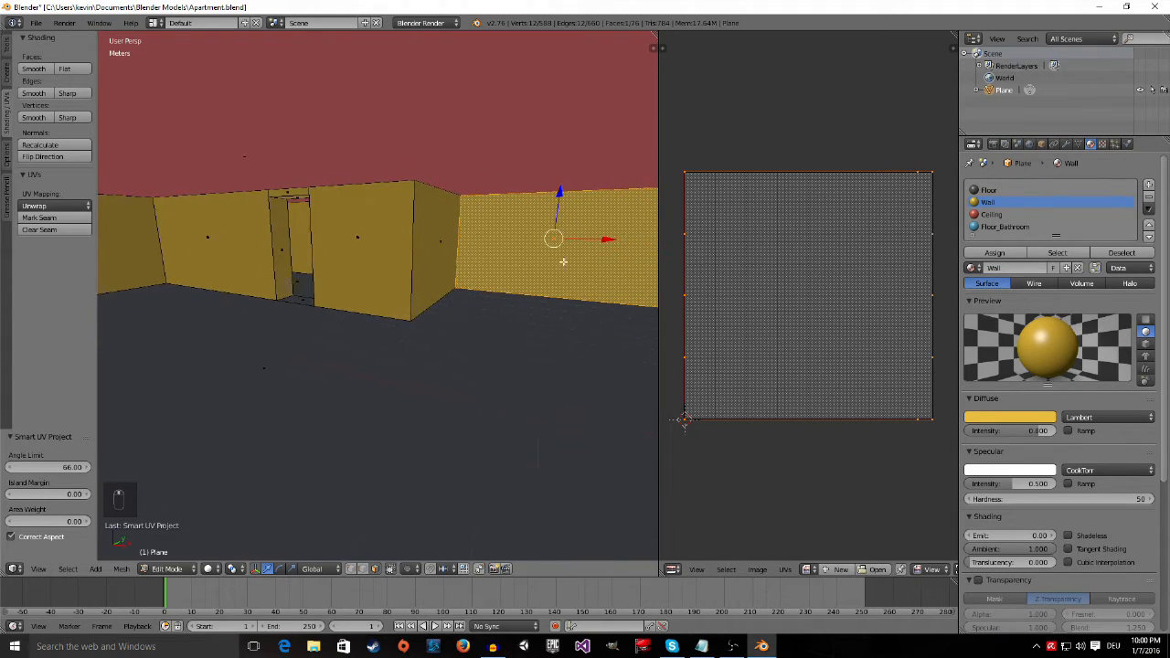
{"action": "right_click", "coordinate": [456, 239]}
{"action": "key", "text": "u"}
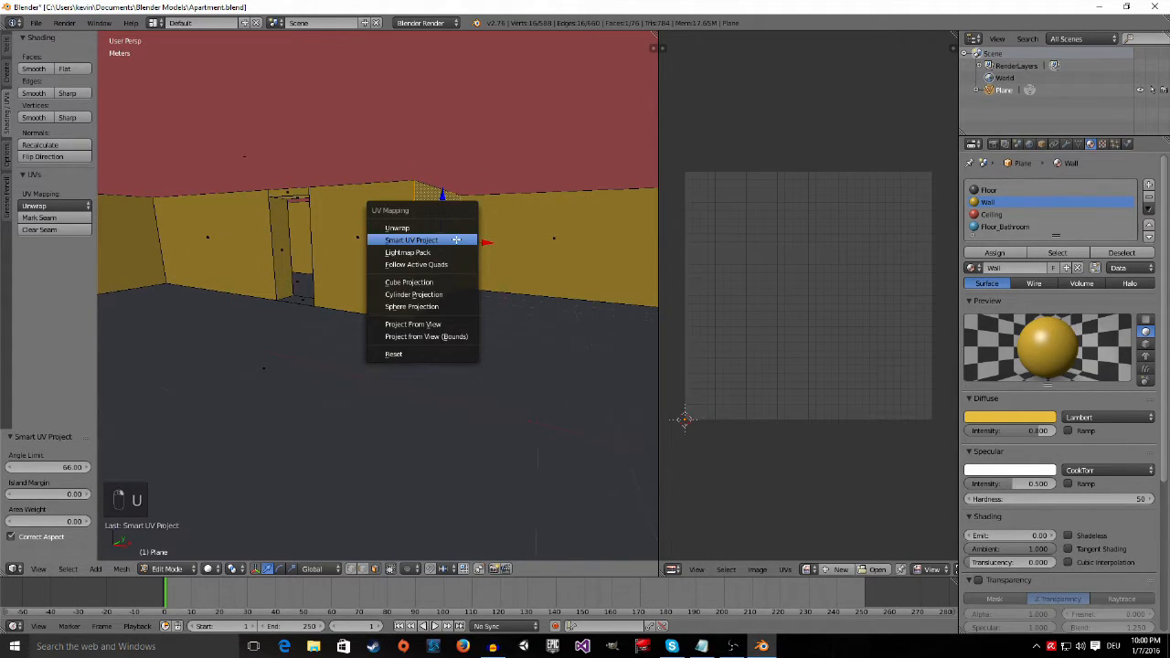
{"action": "left_click", "coordinate": [454, 239]}
{"action": "left_click", "coordinate": [445, 315]}
{"action": "right_click", "coordinate": [337, 248]}
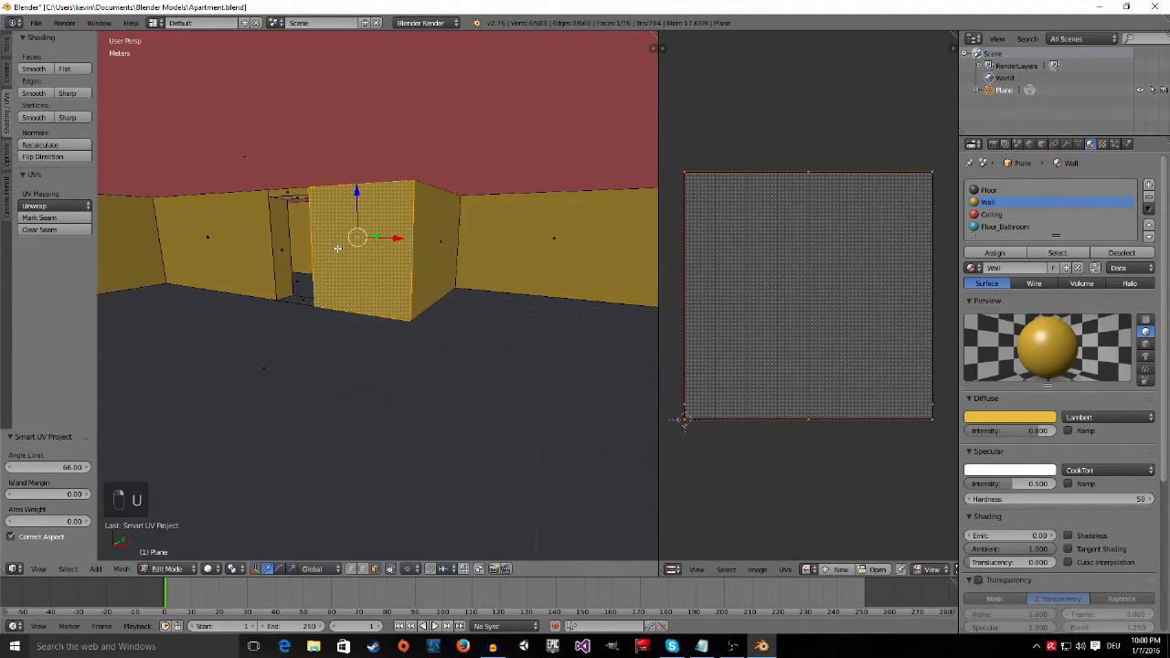
Step: Apply Smart UV Project separately to the floor threshold in the room's doorway and to the adjacent door jamb face
{"action": "middle_click_drag", "start_coordinate": [329, 242], "coordinate": [419, 302]}
{"action": "right_click", "coordinate": [402, 311]}
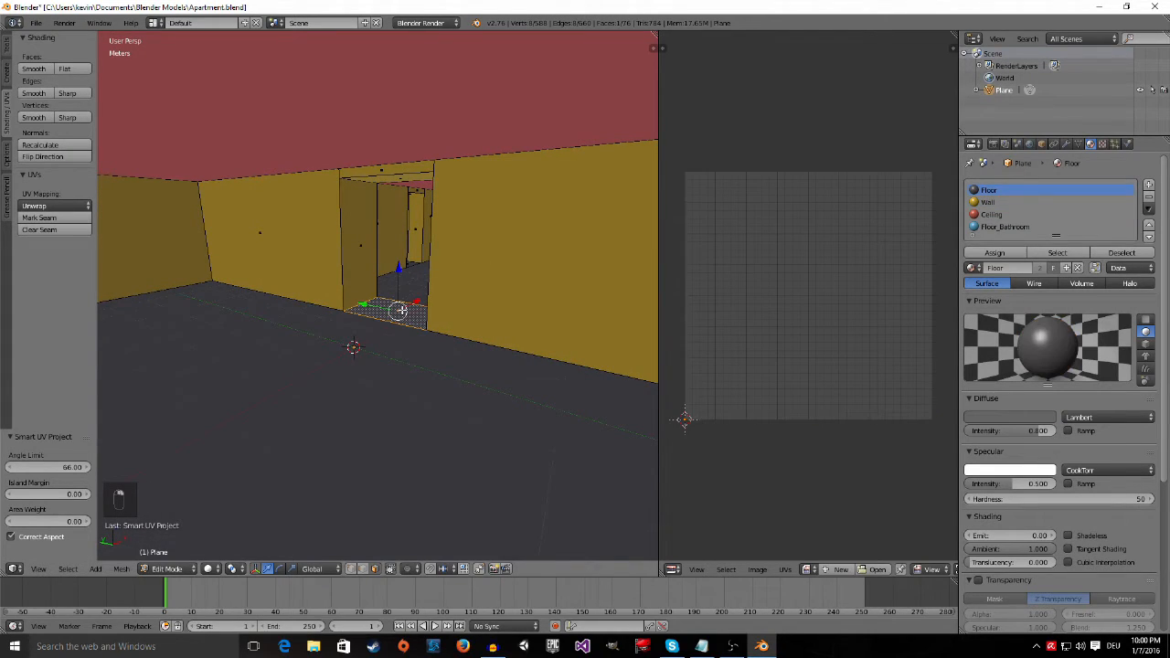
{"action": "key", "text": "u"}
{"action": "left_click", "coordinate": [402, 311]}
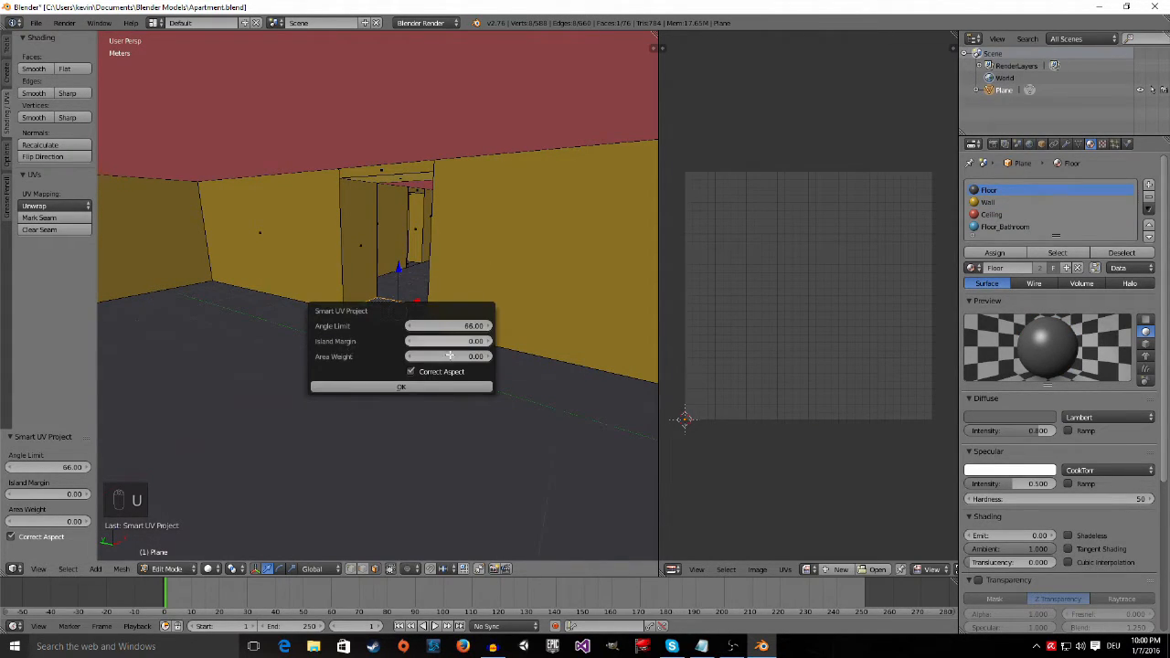
{"action": "left_click", "coordinate": [430, 386]}
{"action": "right_click", "coordinate": [359, 218]}
{"action": "key", "text": "u"}
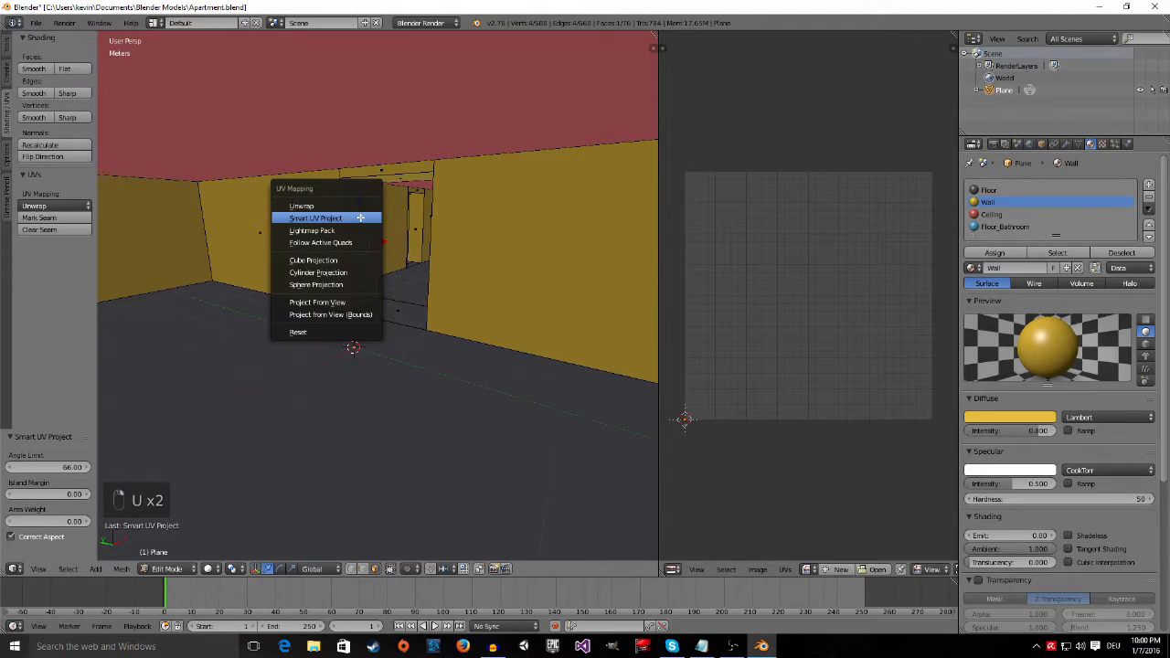
{"action": "left_click", "coordinate": [361, 216]}
{"action": "left_click", "coordinate": [391, 295]}
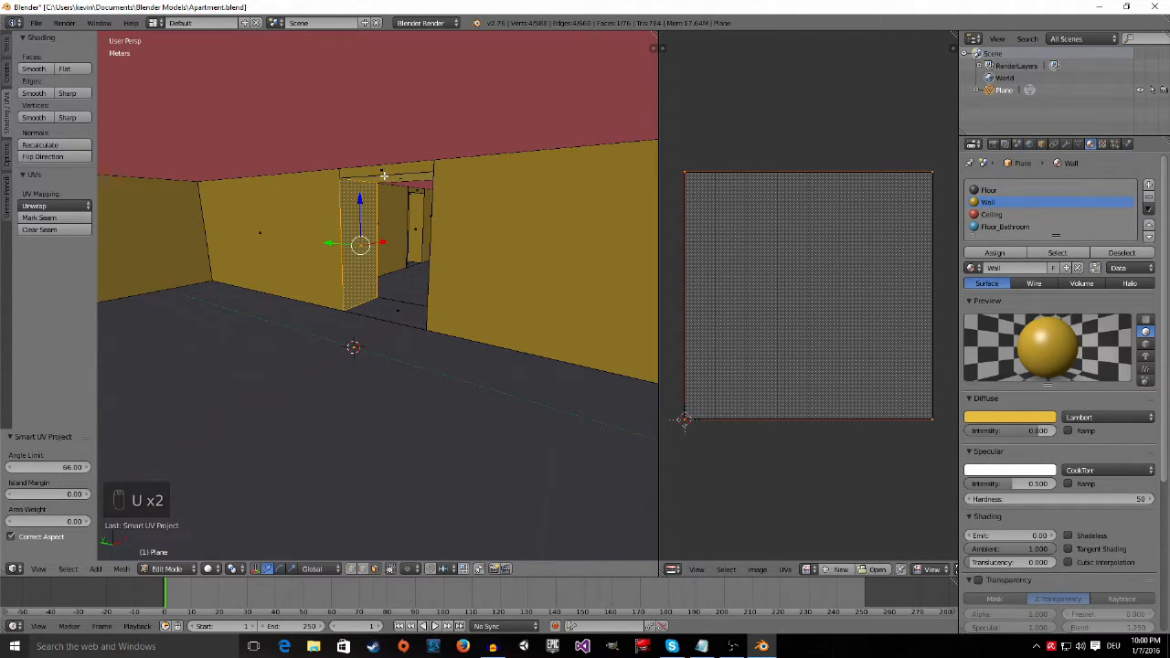
Step: Apply Smart UV Project separately to the underside of the same doorway's lintel and to its opposite jamb face
{"action": "right_click", "coordinate": [384, 175]}
{"action": "key", "text": "u"}
{"action": "left_click", "coordinate": [386, 177]}
{"action": "left_click", "coordinate": [391, 253]}
{"action": "middle_click_drag", "start_coordinate": [391, 253], "coordinate": [443, 285]}
{"action": "key", "text": "KP_Decimal"}
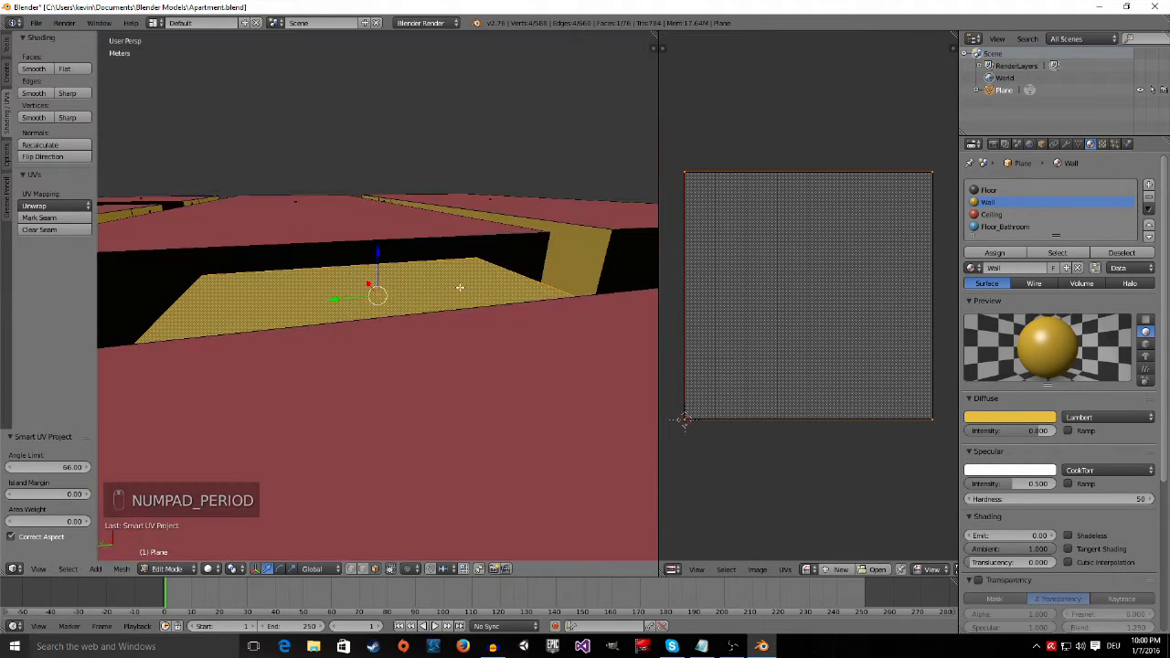
{"action": "middle_click_drag", "start_coordinate": [523, 415], "coordinate": [525, 203]}
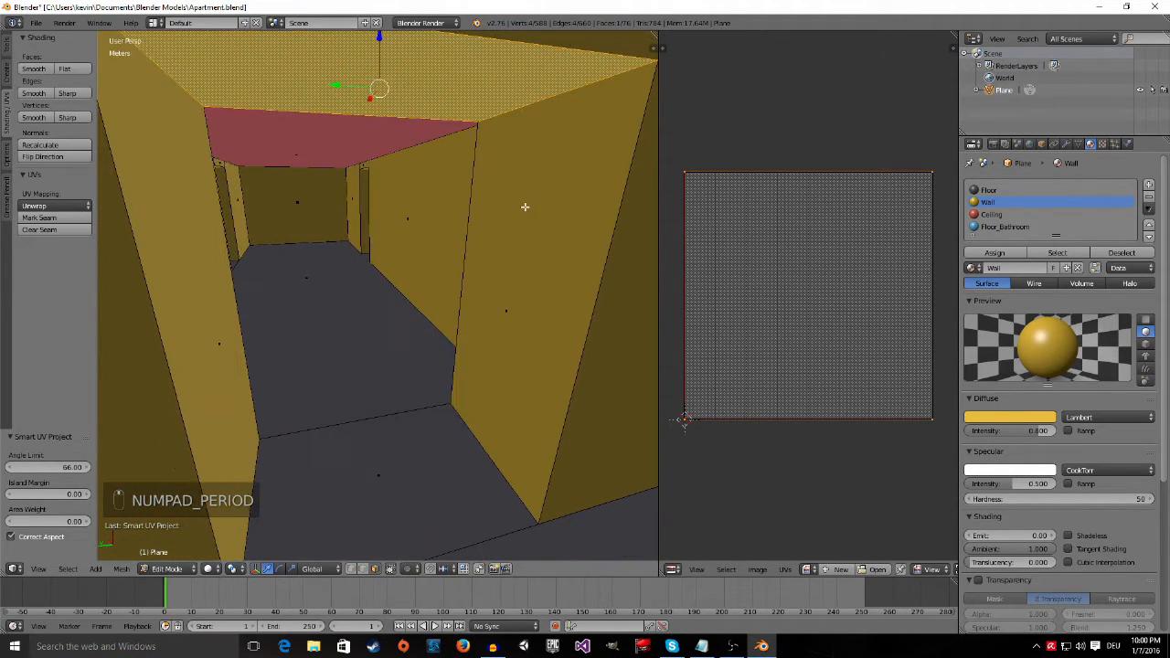
{"action": "right_click", "coordinate": [572, 273]}
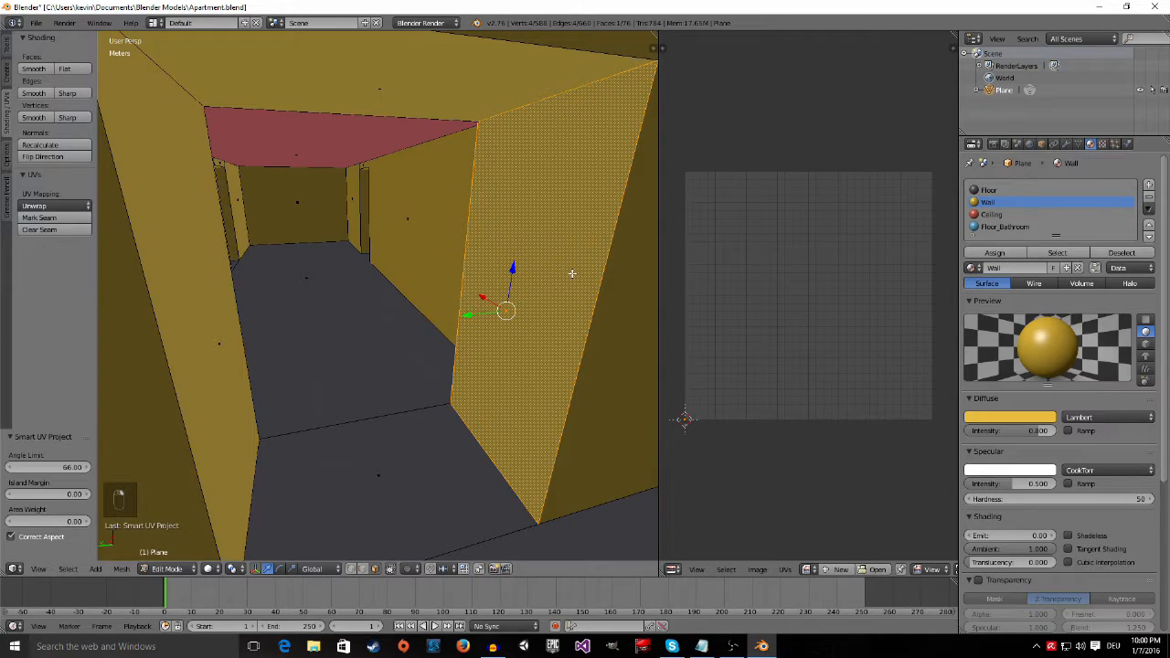
{"action": "key", "text": "u"}
{"action": "left_click", "coordinate": [573, 273]}
{"action": "left_click", "coordinate": [534, 348]}
Step: Apply Smart UV Project to the narrow wall face above the doorway on its hallway side
{"action": "middle_click_drag", "start_coordinate": [534, 347], "coordinate": [438, 147]}
{"action": "middle_click_drag", "start_coordinate": [409, 75], "coordinate": [380, 169]}
{"action": "right_click", "coordinate": [384, 166]}
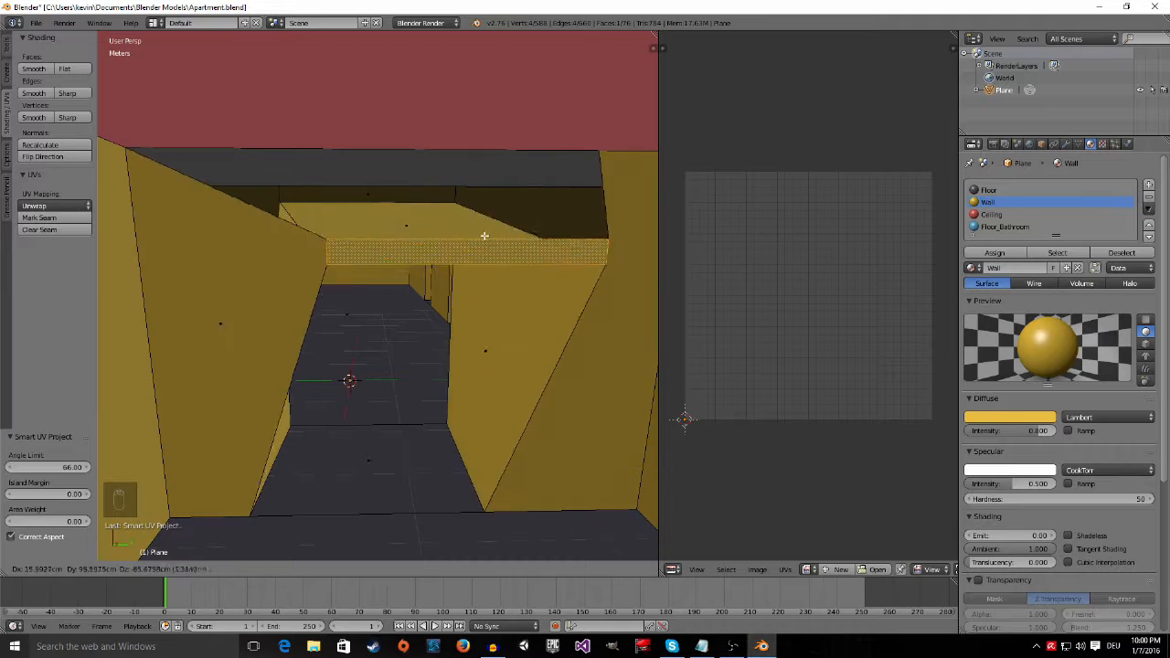
{"action": "right_click", "coordinate": [363, 215]}
{"action": "key", "text": "u"}
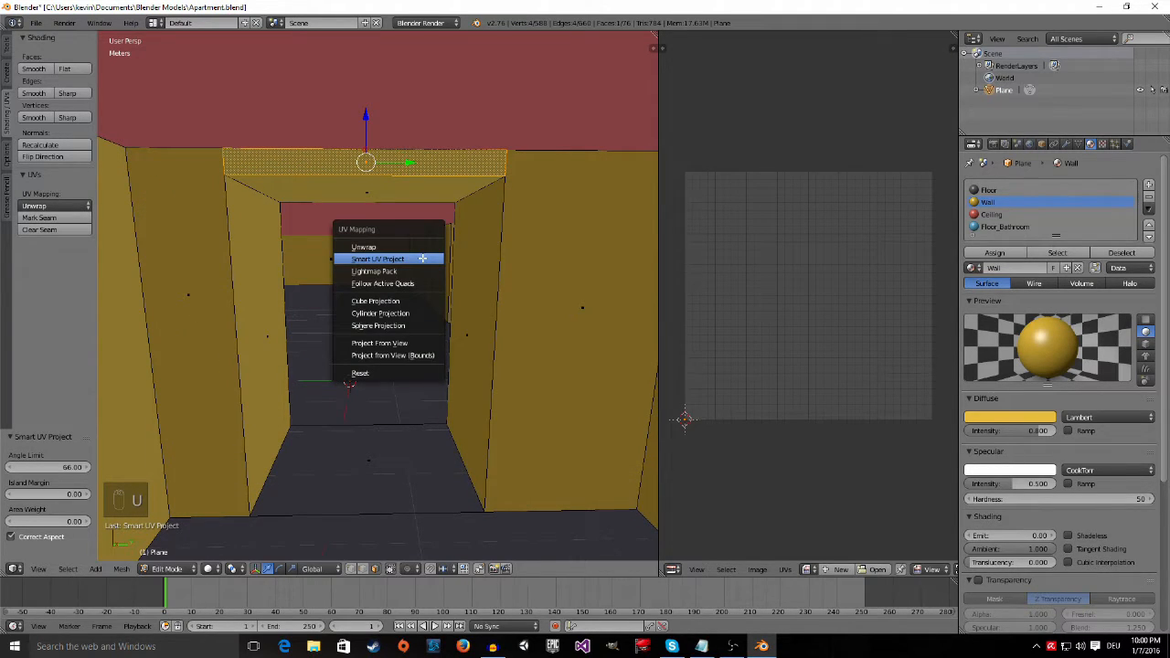
{"action": "left_click", "coordinate": [423, 258]}
{"action": "left_click", "coordinate": [444, 336]}
Step: Apply Smart UV Project separately to the two hallway wall faces flanking that doorway
{"action": "right_click", "coordinate": [581, 307]}
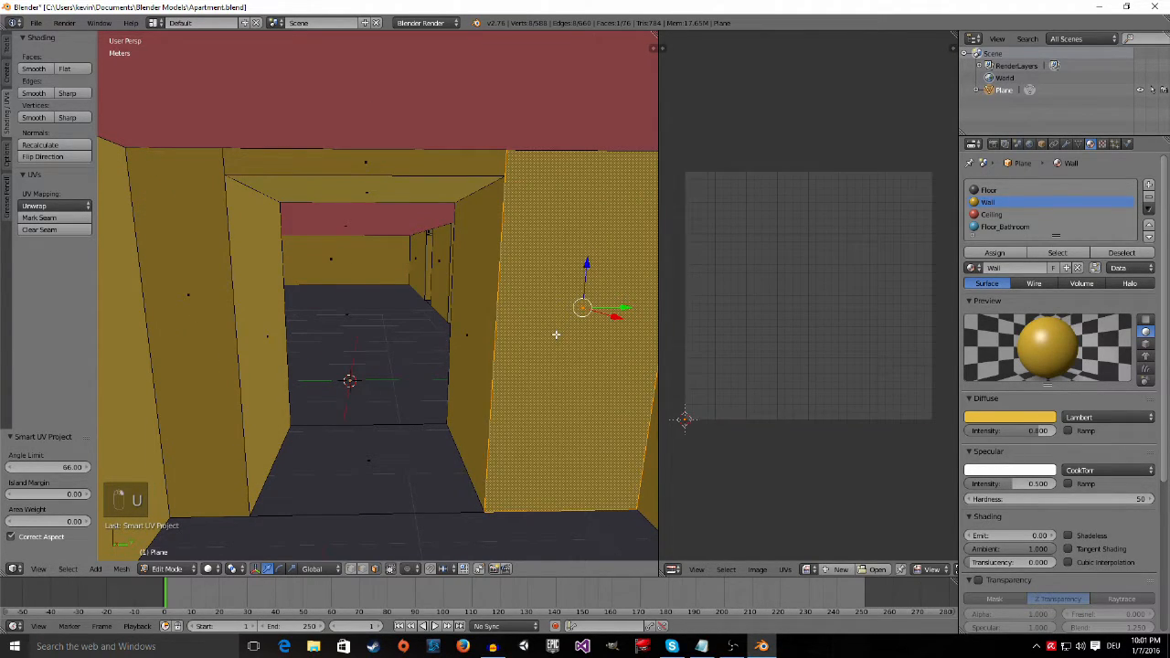
{"action": "key", "text": "u"}
{"action": "left_click", "coordinate": [508, 335]}
{"action": "left_click", "coordinate": [554, 414]}
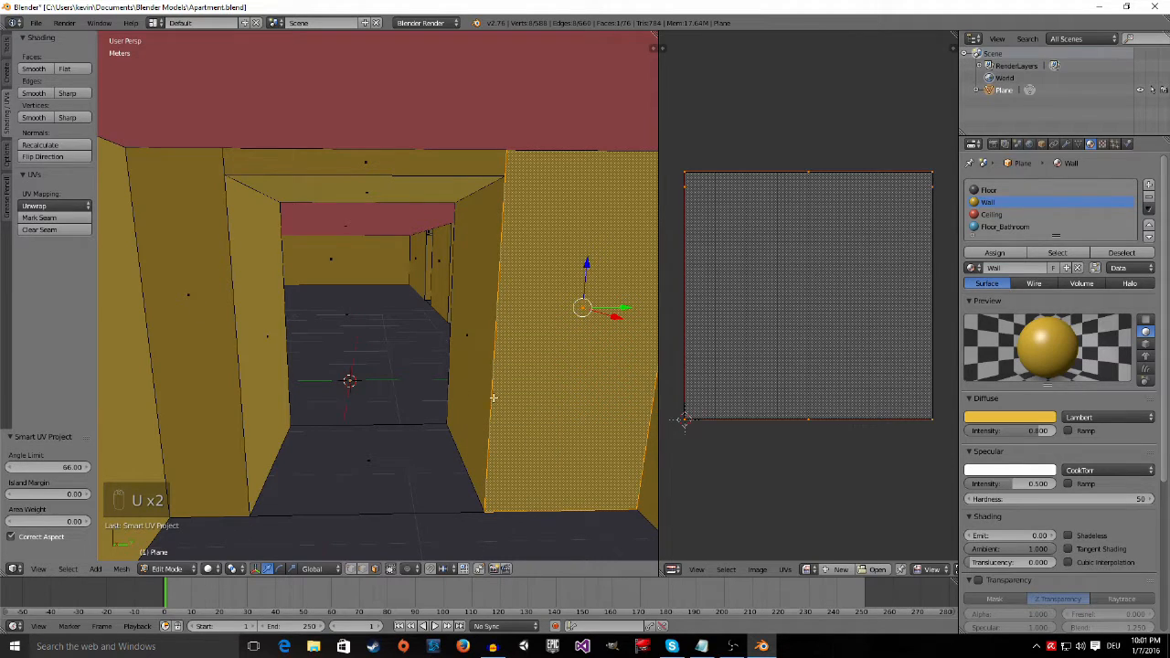
{"action": "right_click", "coordinate": [161, 305]}
{"action": "key", "text": "u"}
{"action": "left_click", "coordinate": [161, 305]}
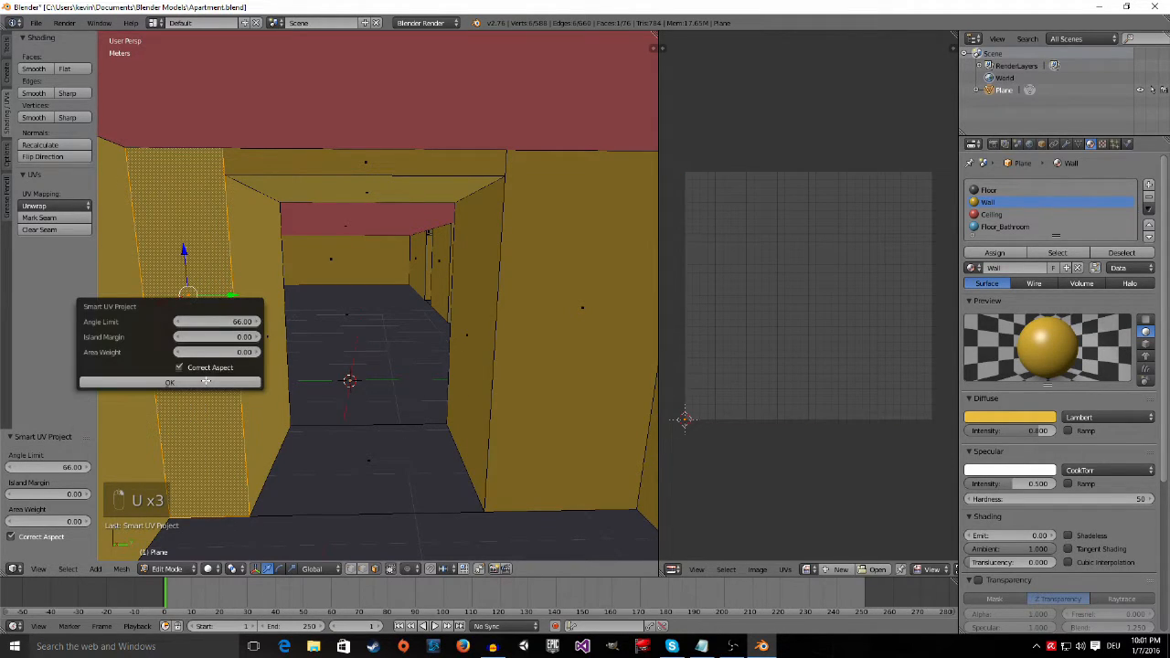
{"action": "left_click", "coordinate": [233, 382]}
Step: Apply Smart UV Project to the long hallway side wall adjoining the narrower flanking face
{"action": "middle_click_drag", "start_coordinate": [232, 382], "coordinate": [205, 366]}
{"action": "right_click", "coordinate": [205, 362]}
{"action": "key", "text": "u"}
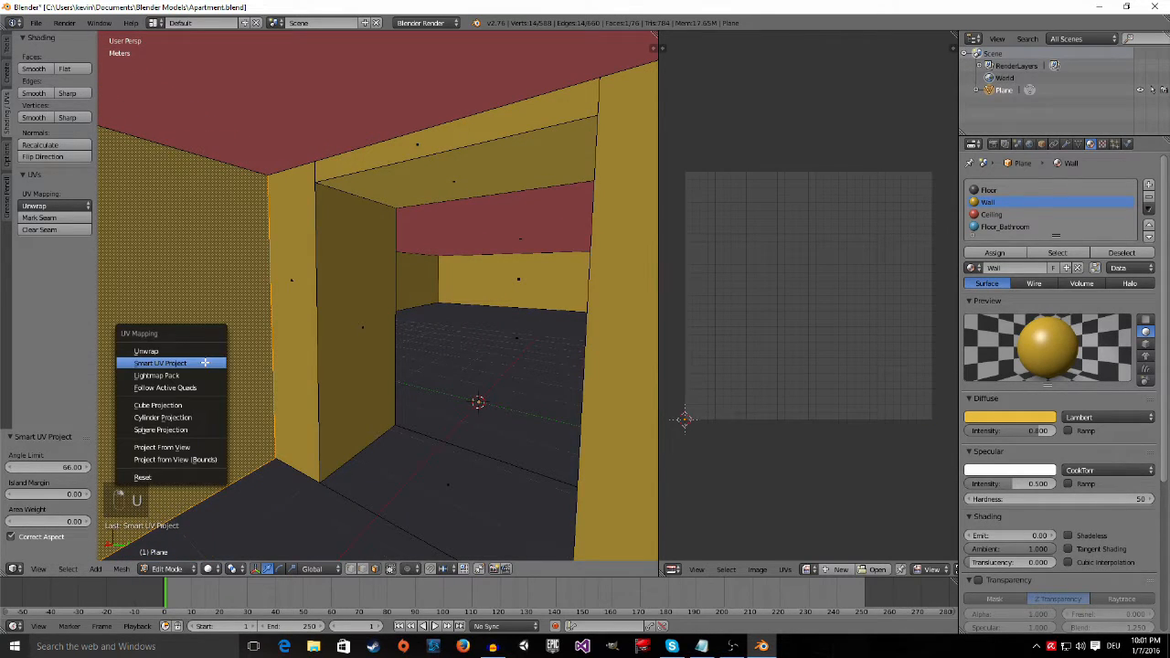
{"action": "left_click", "coordinate": [205, 362]}
{"action": "left_click", "coordinate": [203, 435]}
Step: Reapply Smart UV Project to the wider wall face beside the doorway, and also unwrap the long hallway wall adjoining it
{"action": "middle_click_drag", "start_coordinate": [351, 439], "coordinate": [405, 387]}
{"action": "right_click", "coordinate": [423, 356]}
{"action": "key", "text": "u"}
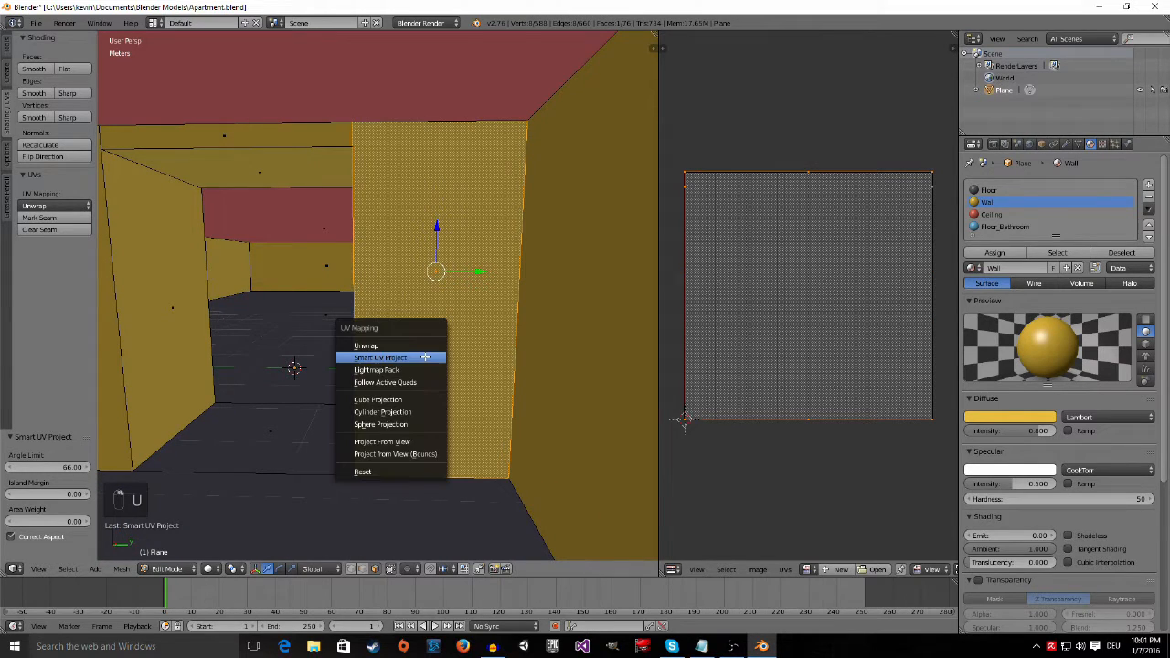
{"action": "left_click", "coordinate": [424, 357]}
{"action": "left_click", "coordinate": [442, 432]}
{"action": "middle_click_drag", "start_coordinate": [439, 433], "coordinate": [587, 376]}
{"action": "key", "text": "u"}
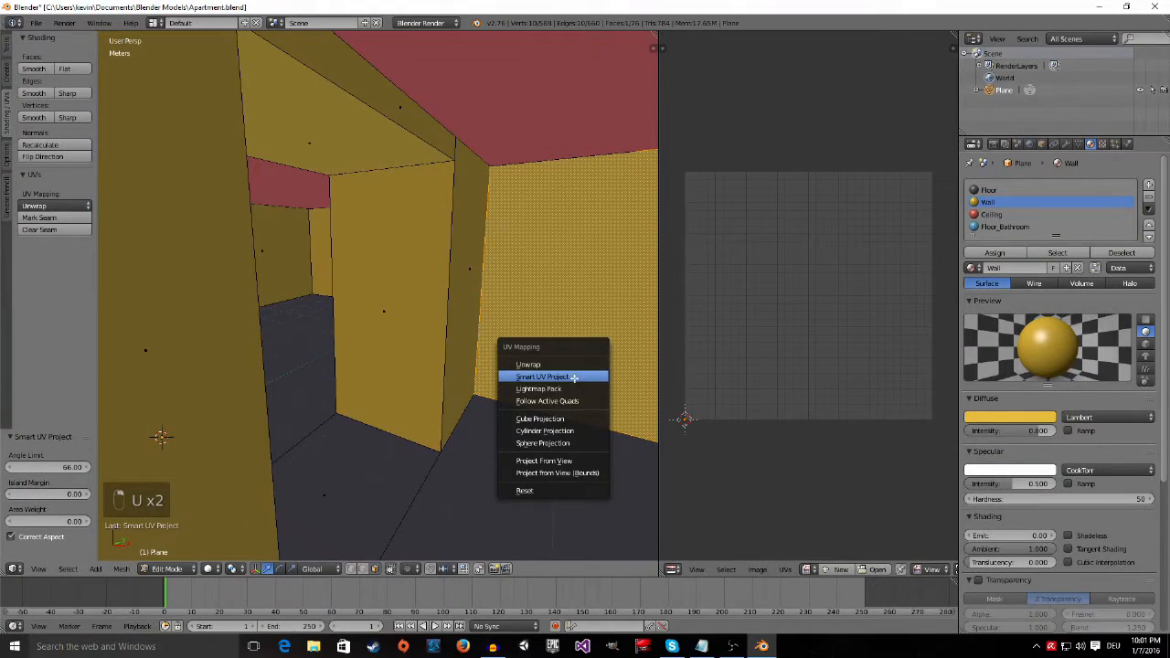
{"action": "left_click", "coordinate": [574, 377]}
{"action": "left_click", "coordinate": [542, 452]}
Step: Apply Smart UV Project separately to the wall face above the hallway's nearer side doorway and the wall section between the two doorways
{"action": "middle_click_drag", "start_coordinate": [585, 429], "coordinate": [438, 393]}
{"action": "right_click", "coordinate": [447, 167]}
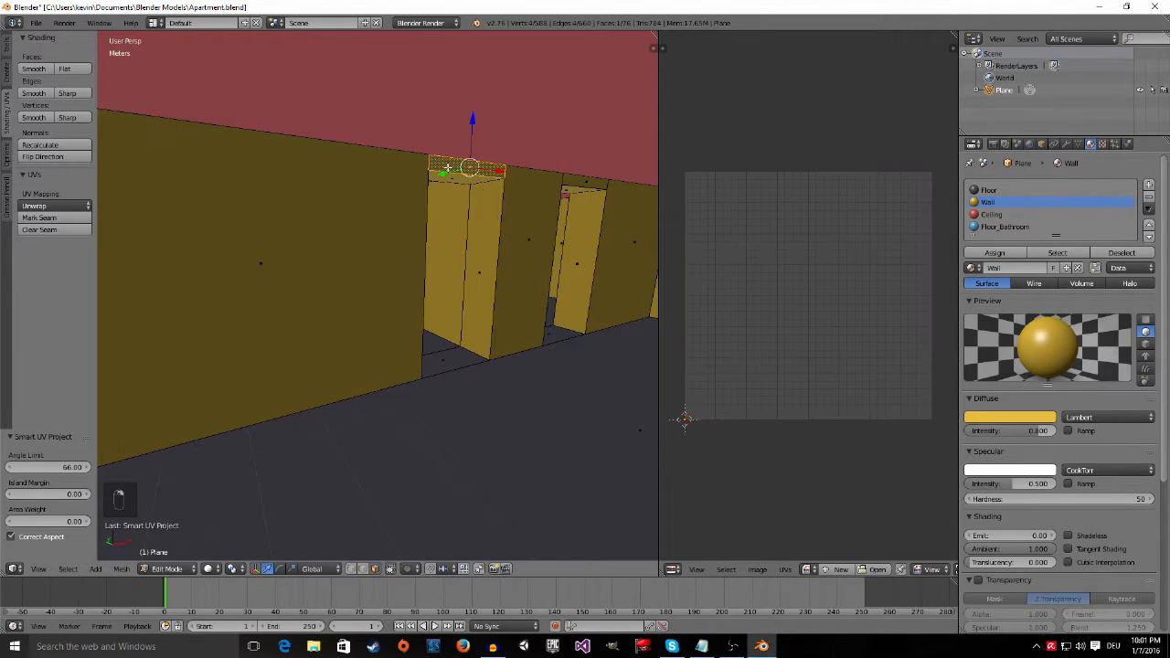
{"action": "key", "text": "u"}
{"action": "left_click", "coordinate": [536, 226]}
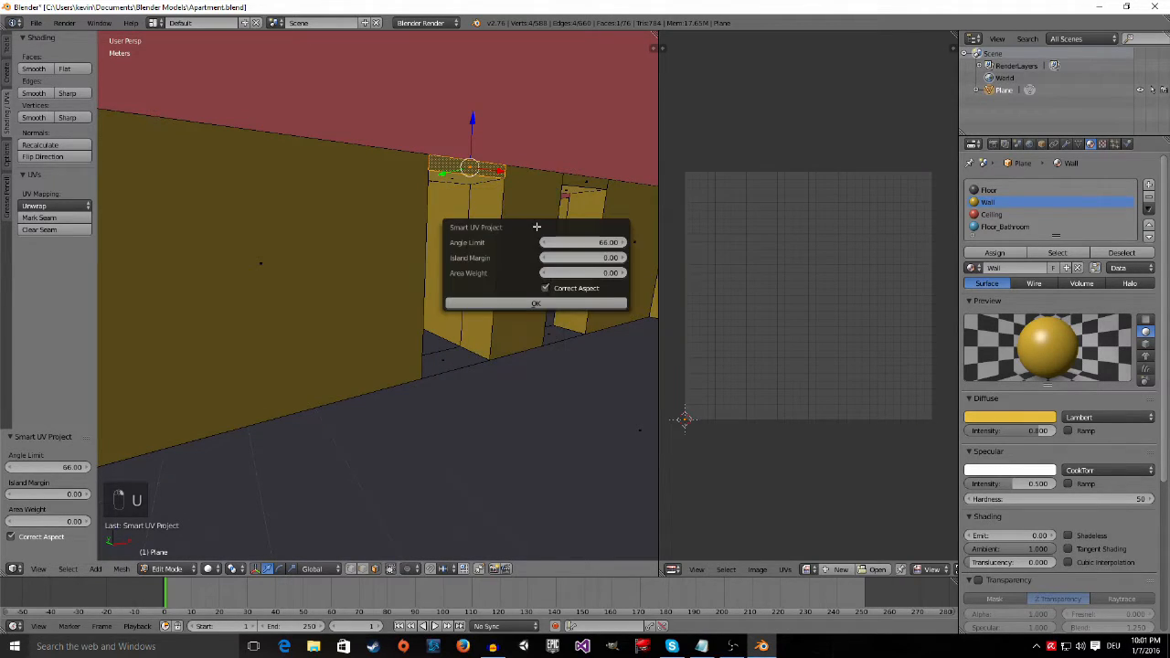
{"action": "left_click", "coordinate": [535, 302]}
{"action": "right_click", "coordinate": [532, 265]}
{"action": "key", "text": "u"}
{"action": "left_click", "coordinate": [547, 282]}
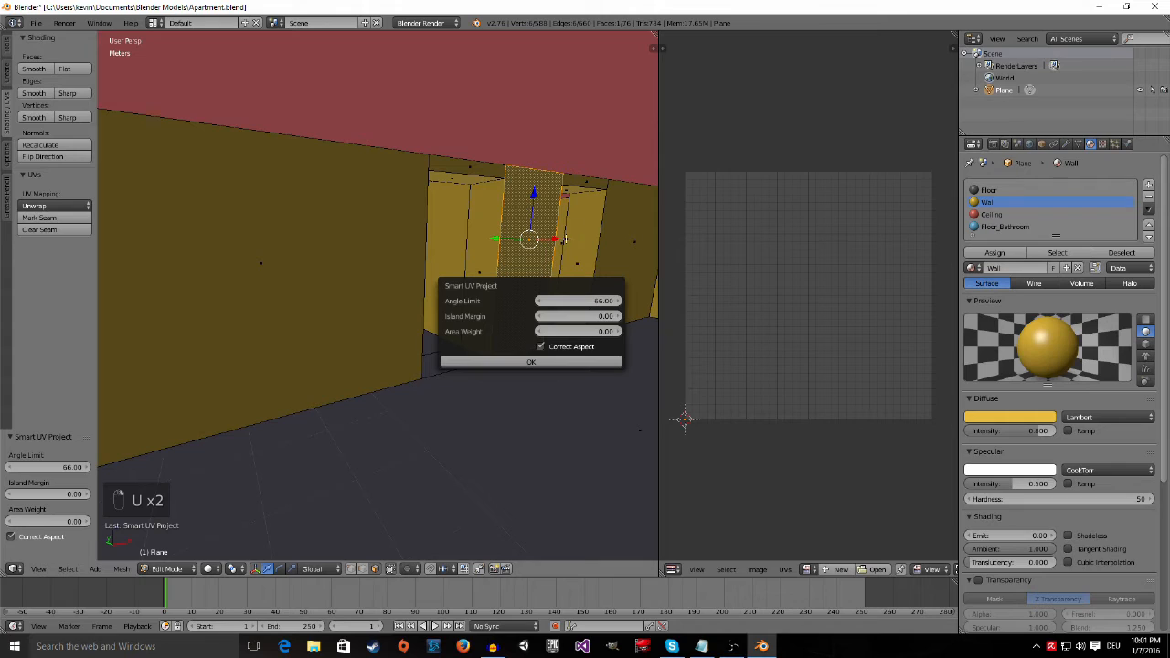
{"action": "left_click", "coordinate": [529, 364]}
Step: Apply Smart UV Project separately to the wall face above the second side doorway and the wall section beyond it
{"action": "right_click", "coordinate": [582, 181]}
{"action": "key", "text": "u"}
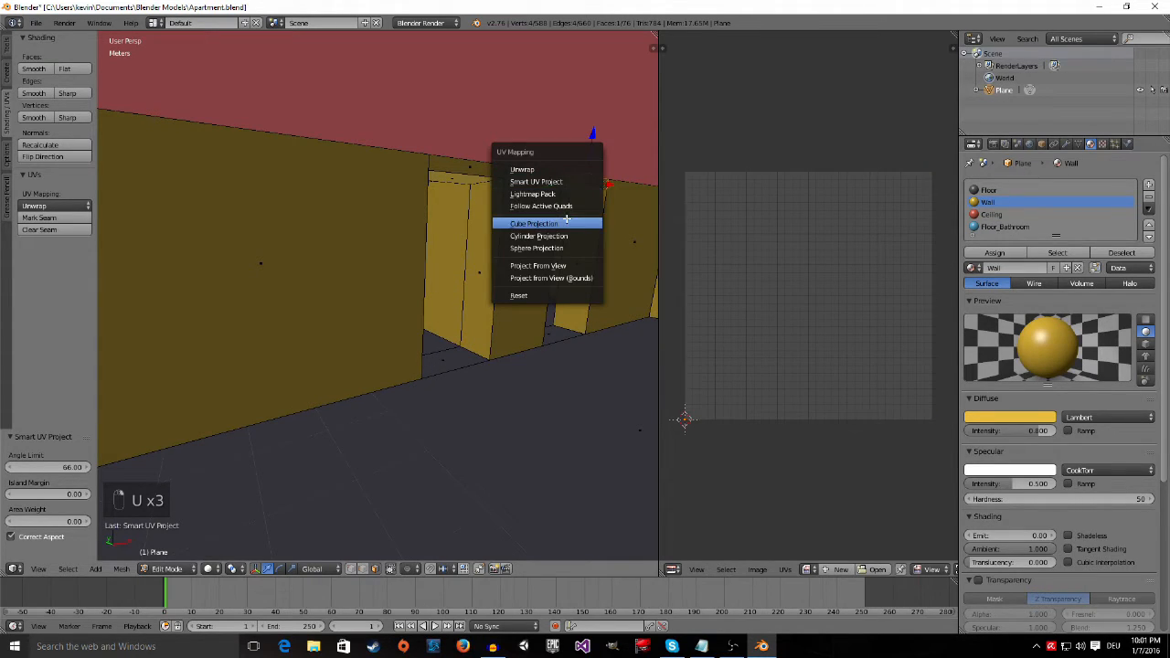
{"action": "left_click", "coordinate": [573, 184]}
{"action": "left_click", "coordinate": [556, 264]}
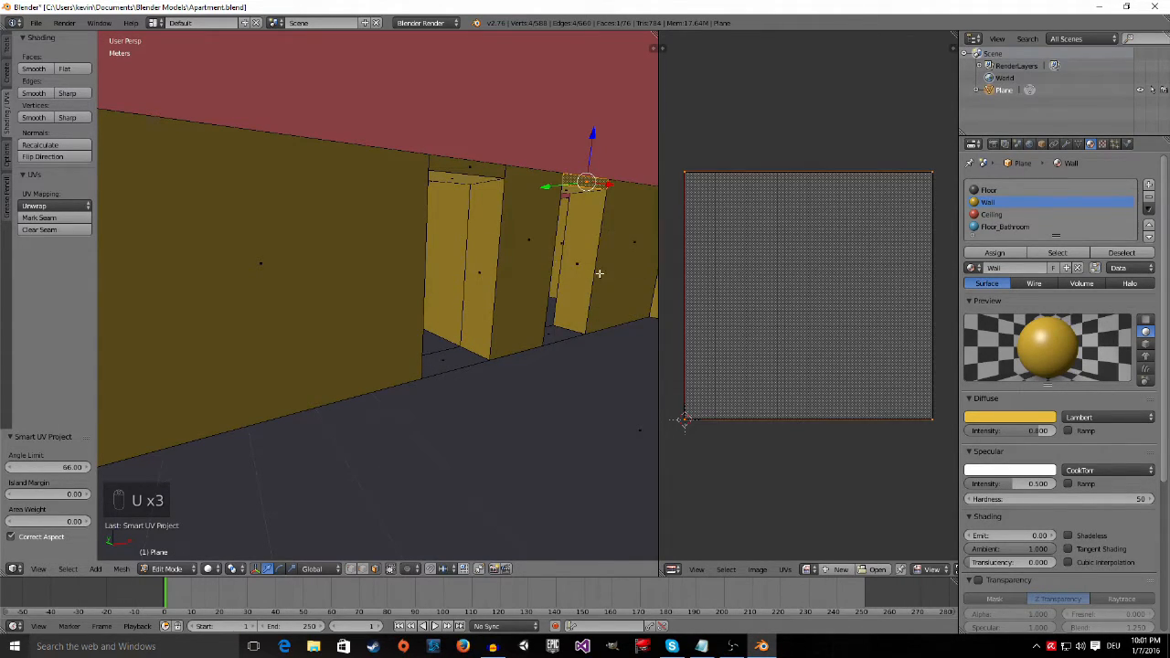
{"action": "right_click", "coordinate": [613, 269]}
{"action": "key", "text": "u"}
{"action": "left_click", "coordinate": [599, 275]}
{"action": "left_click", "coordinate": [549, 354]}
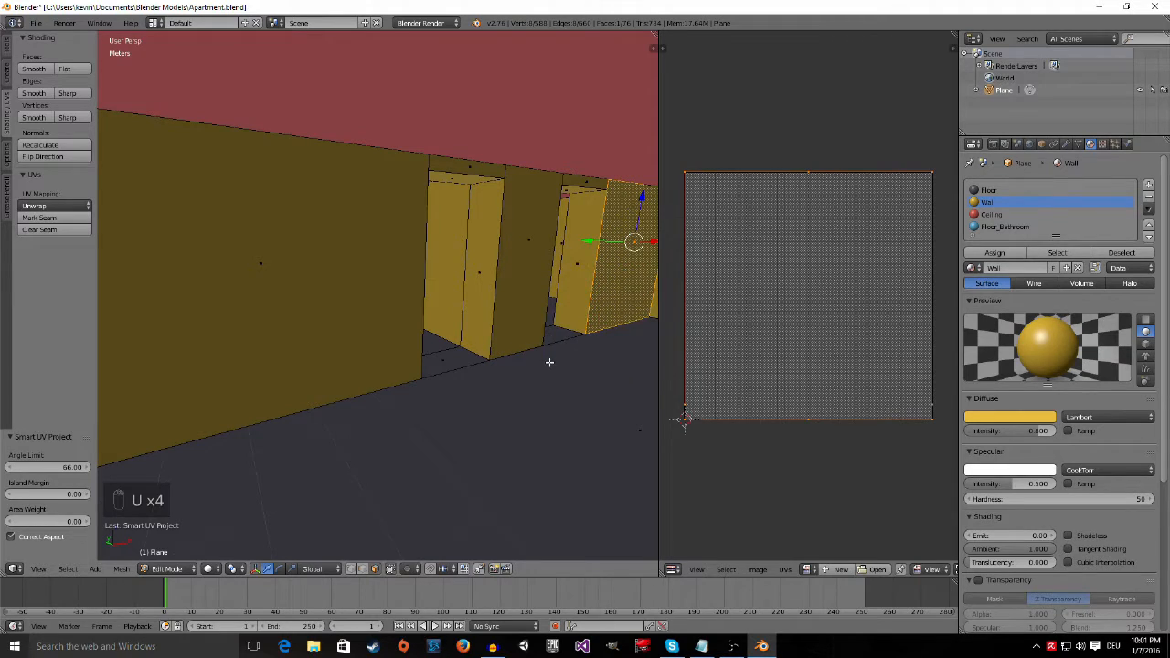
Step: Apply Smart UV Project separately to the hallway's end wall and the short wall section between it and the opposite side's doorway
{"action": "middle_click_drag", "start_coordinate": [549, 354], "coordinate": [576, 275]}
{"action": "right_click", "coordinate": [580, 263]}
{"action": "key", "text": "u"}
{"action": "left_click", "coordinate": [580, 264]}
{"action": "left_click", "coordinate": [512, 338]}
{"action": "middle_click_drag", "start_coordinate": [512, 339], "coordinate": [560, 340]}
{"action": "right_click", "coordinate": [490, 224]}
{"action": "key", "text": "u"}
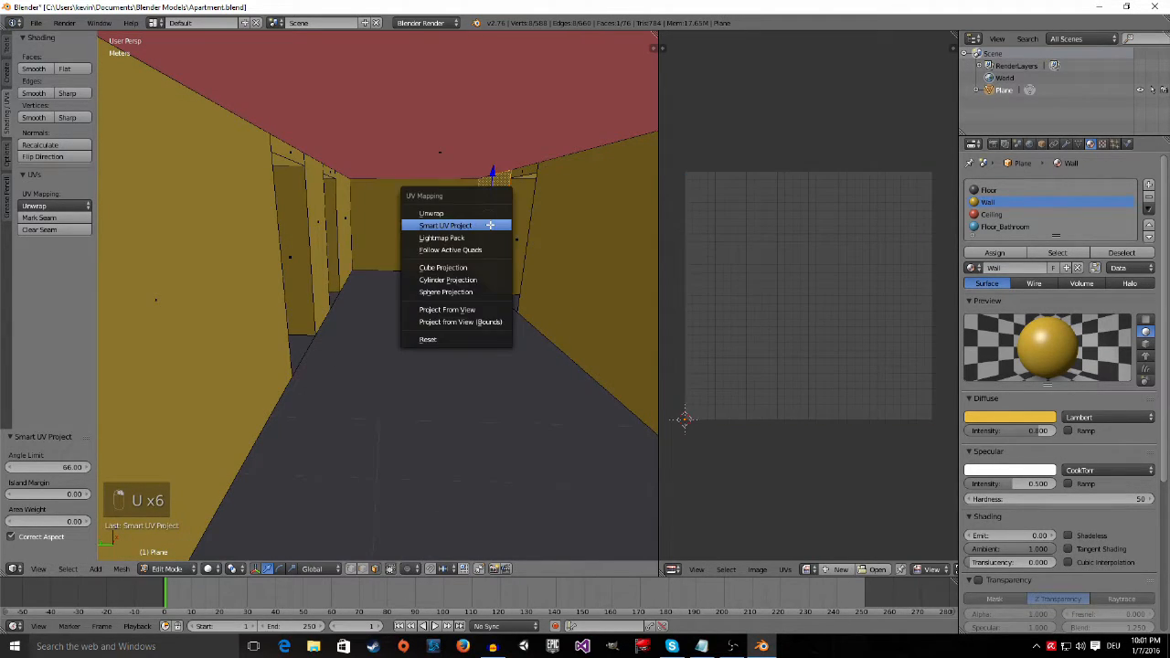
{"action": "left_click", "coordinate": [490, 225]}
{"action": "left_click", "coordinate": [494, 302]}
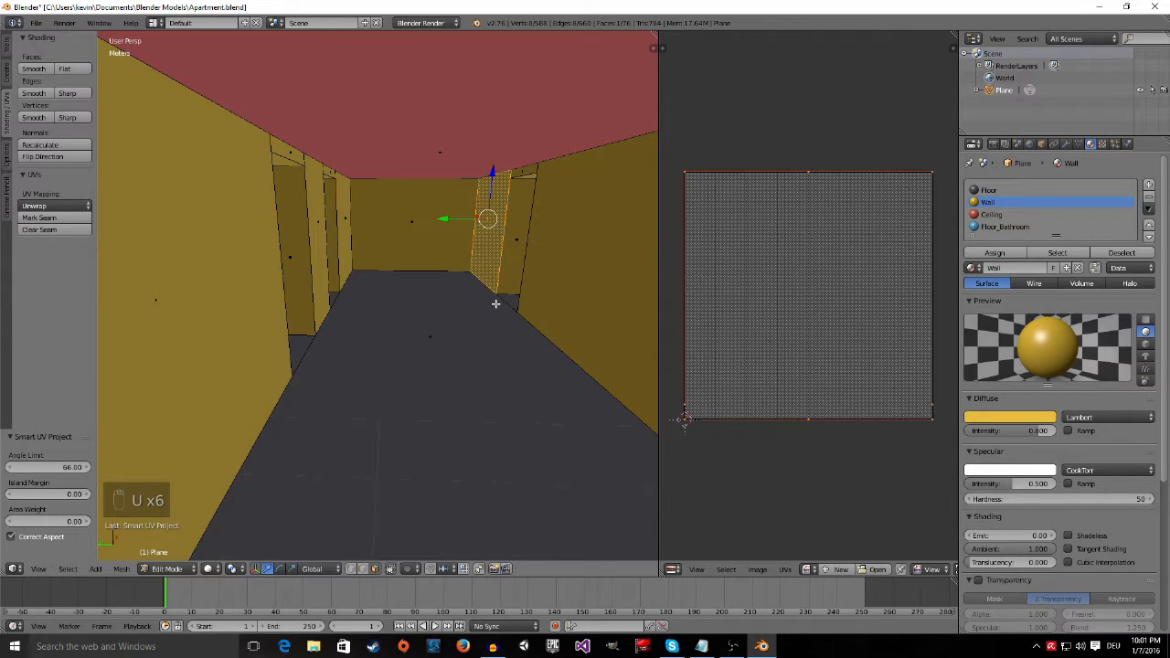
Step: Apply Smart UV Project separately to the wall face above the opposite side's doorway and the long wall next to it
{"action": "right_click", "coordinate": [526, 169]}
{"action": "key", "text": "u"}
{"action": "left_click", "coordinate": [527, 165]}
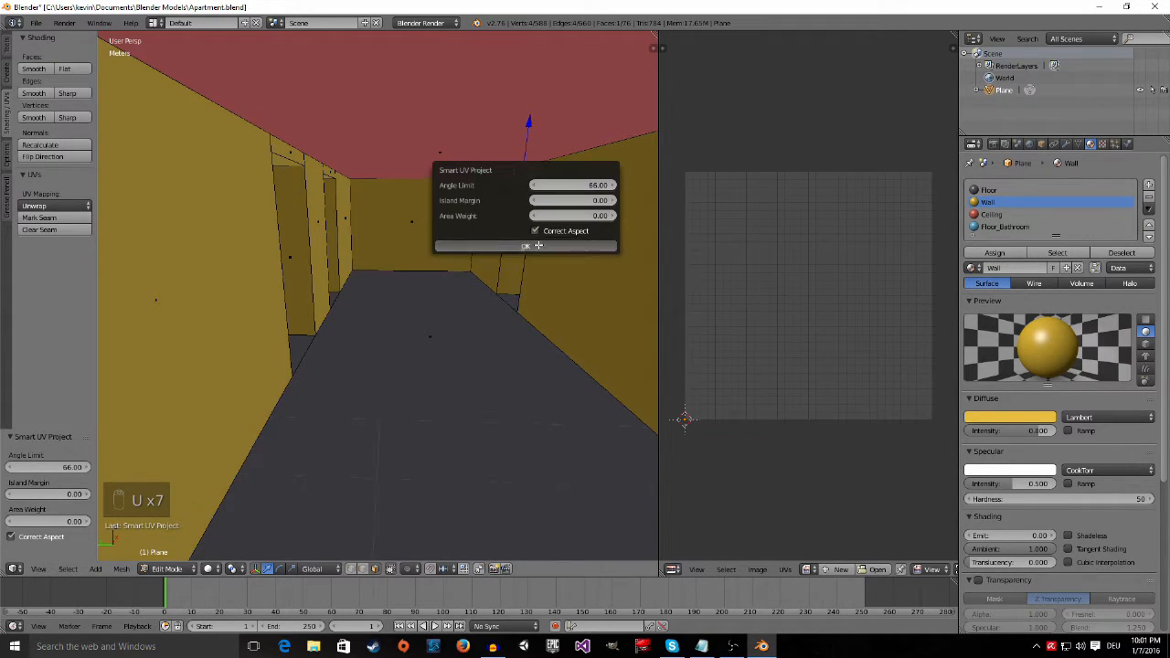
{"action": "left_click", "coordinate": [538, 245]}
{"action": "right_click", "coordinate": [564, 252]}
{"action": "key", "text": "u"}
{"action": "left_click", "coordinate": [564, 253]}
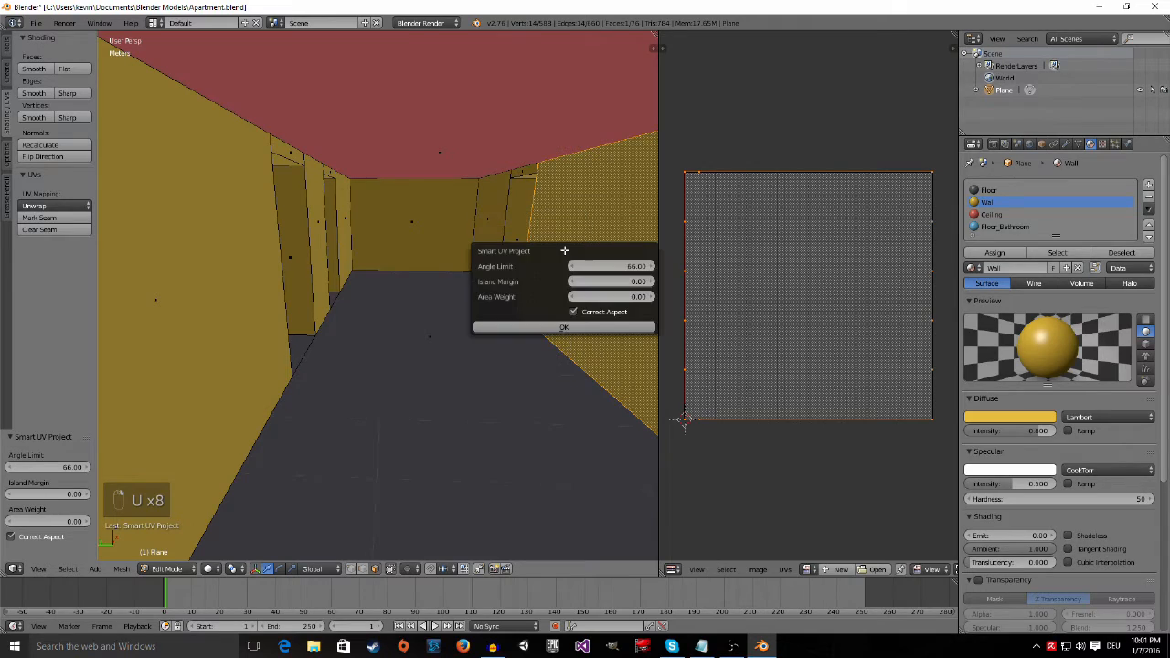
{"action": "left_click", "coordinate": [544, 327]}
Step: Apply Smart UV Project to the visible jamb face inside the opposite side's doorway
{"action": "right_click", "coordinate": [512, 266]}
{"action": "key", "text": "u"}
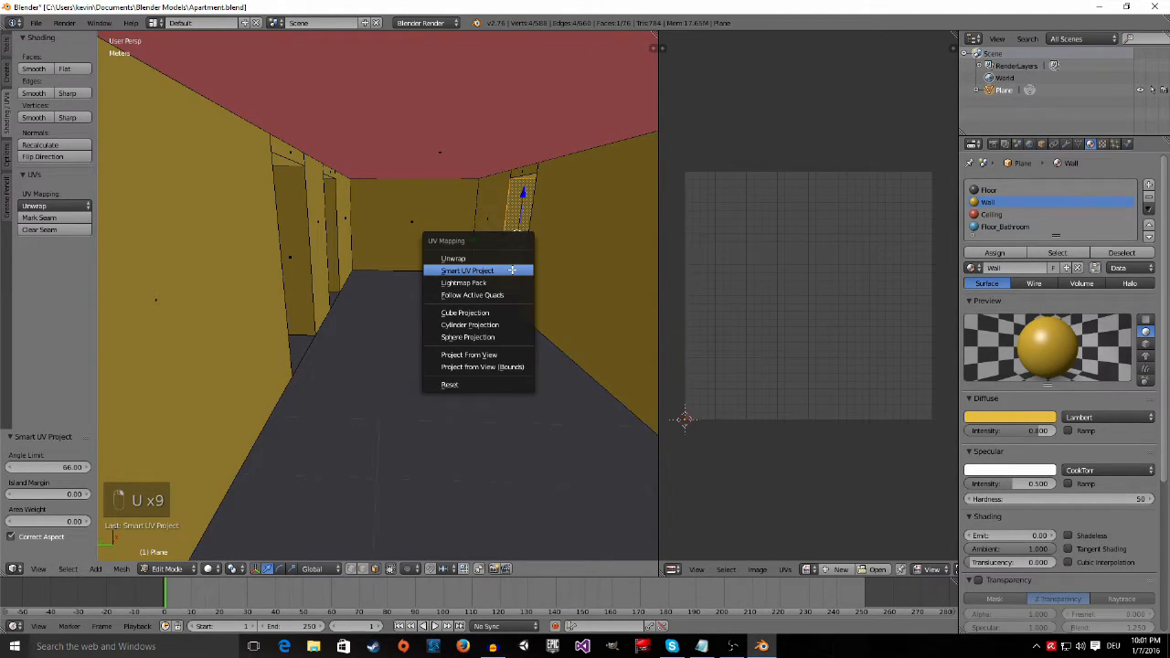
{"action": "left_click", "coordinate": [512, 270]}
{"action": "left_click", "coordinate": [499, 345]}
Step: Apply Smart UV Project separately to the hallway's floor face and its ceiling face
{"action": "right_click", "coordinate": [449, 373]}
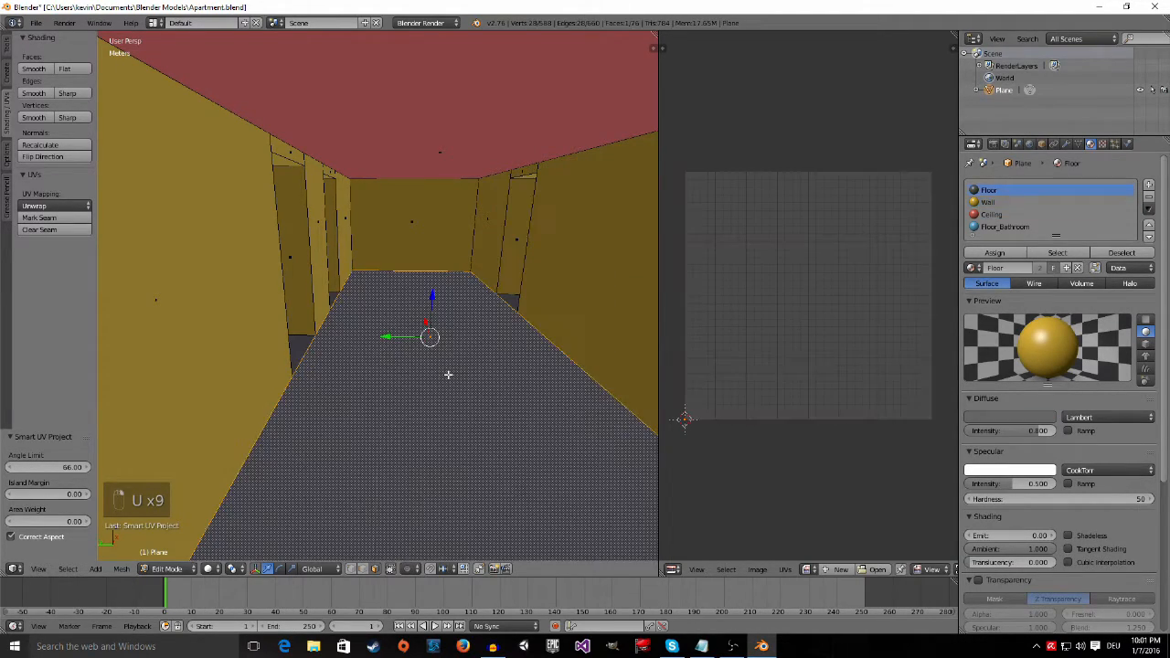
{"action": "key", "text": "u"}
{"action": "left_click", "coordinate": [456, 344]}
{"action": "left_click", "coordinate": [451, 421]}
{"action": "right_click", "coordinate": [430, 125]}
{"action": "key", "text": "u"}
{"action": "left_click", "coordinate": [431, 126]}
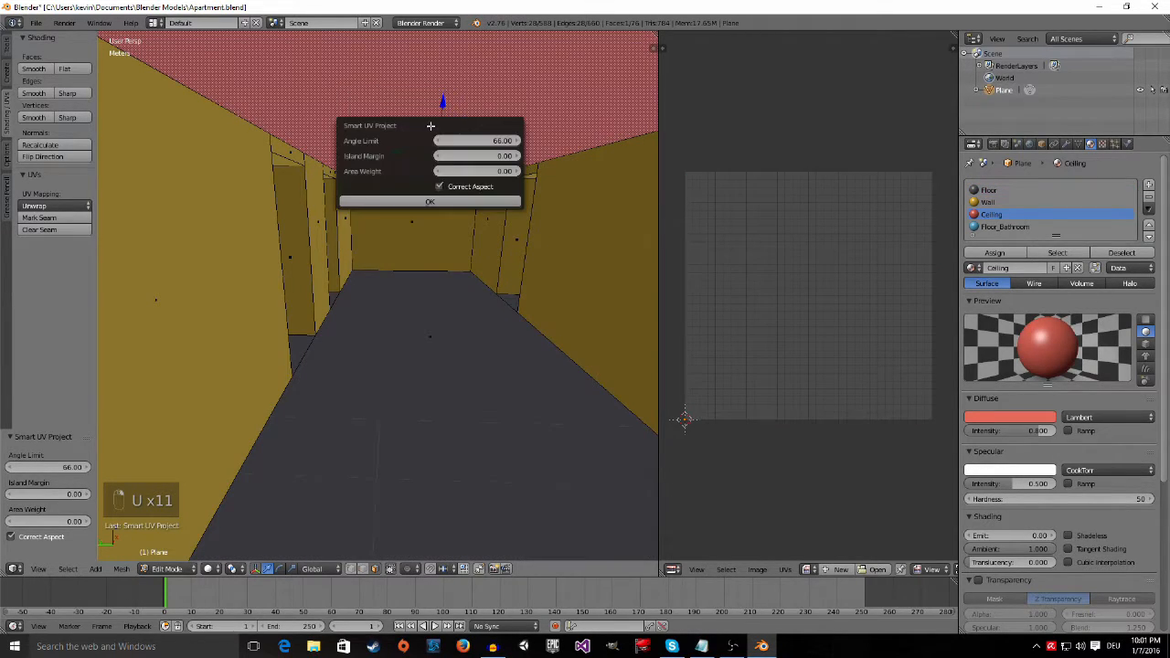
{"action": "left_click", "coordinate": [448, 202]}
Step: Apply Smart UV Project to the remaining jamb face of the doorway leading to the blue-floored bathroom
{"action": "middle_click_drag", "start_coordinate": [514, 310], "coordinate": [465, 274]}
{"action": "right_click", "coordinate": [467, 171]}
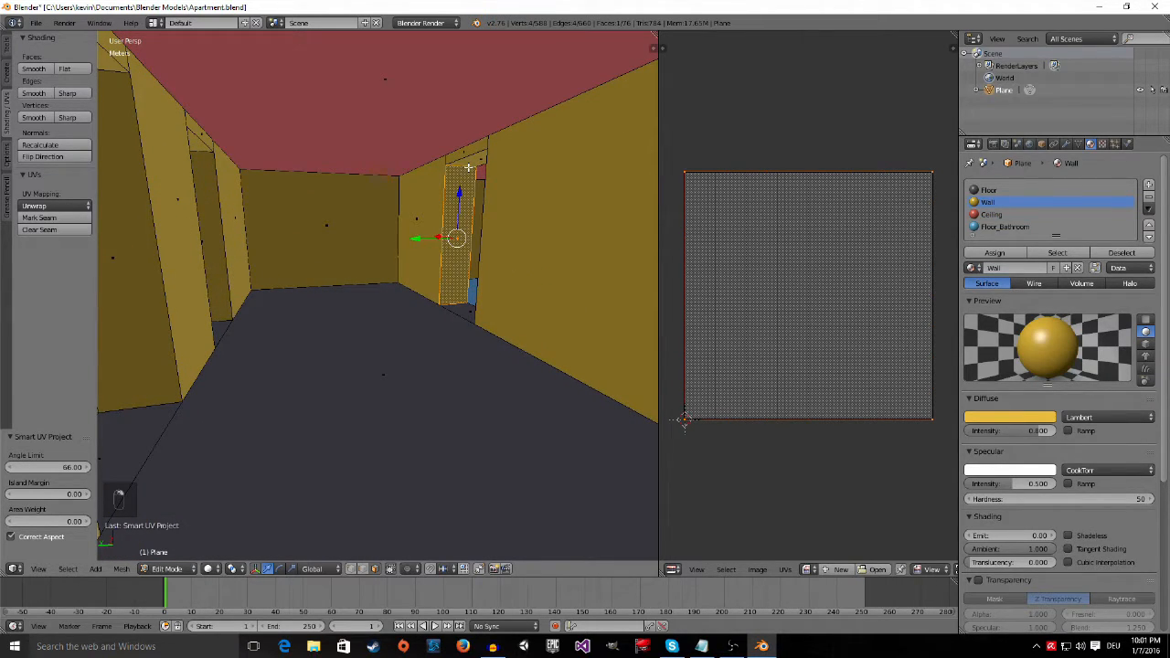
{"action": "key", "text": "KP_Decimal"}
{"action": "middle_click_drag", "start_coordinate": [522, 197], "coordinate": [561, 223]}
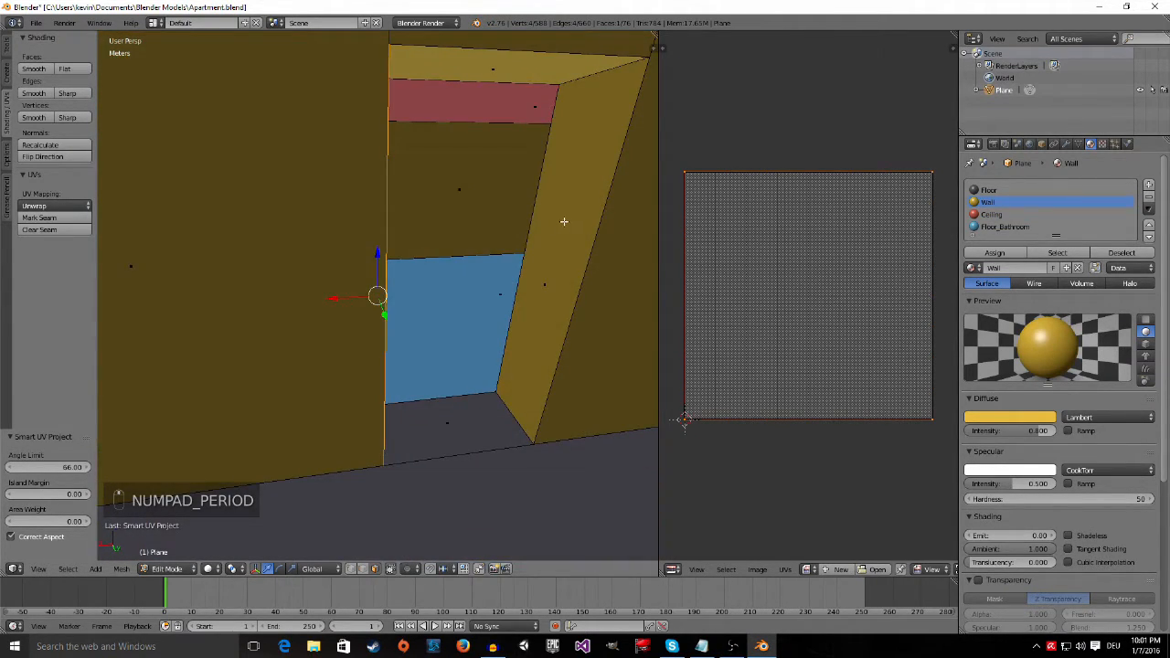
{"action": "right_click", "coordinate": [564, 222]}
{"action": "key", "text": "u"}
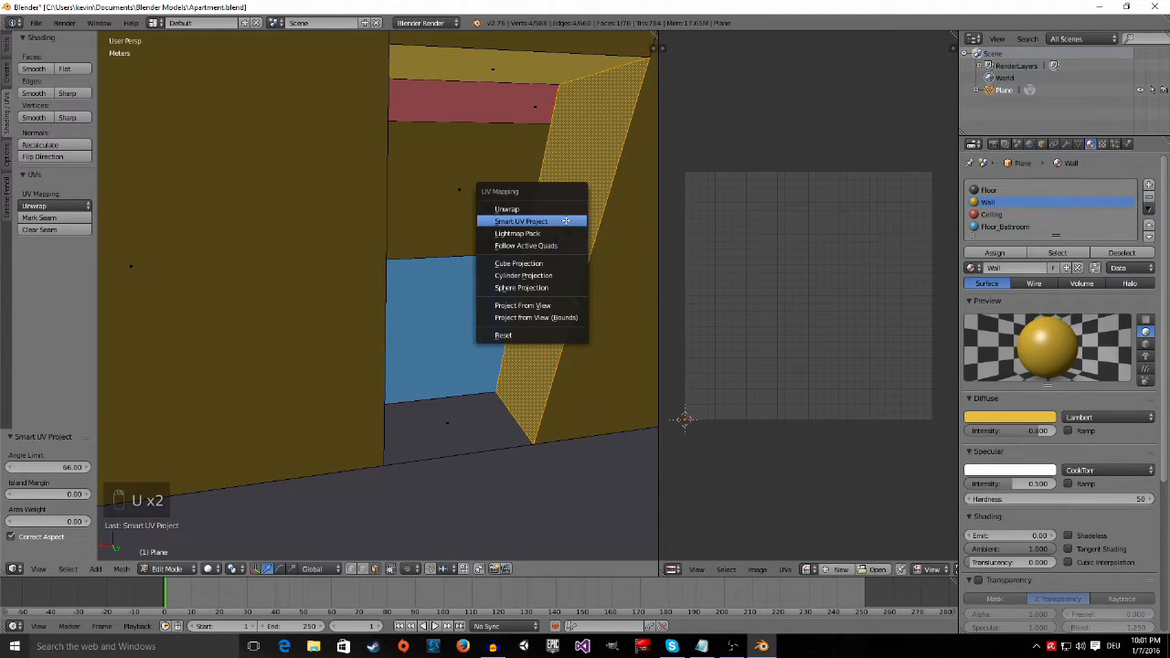
{"action": "left_click", "coordinate": [566, 221]}
{"action": "left_click", "coordinate": [545, 300]}
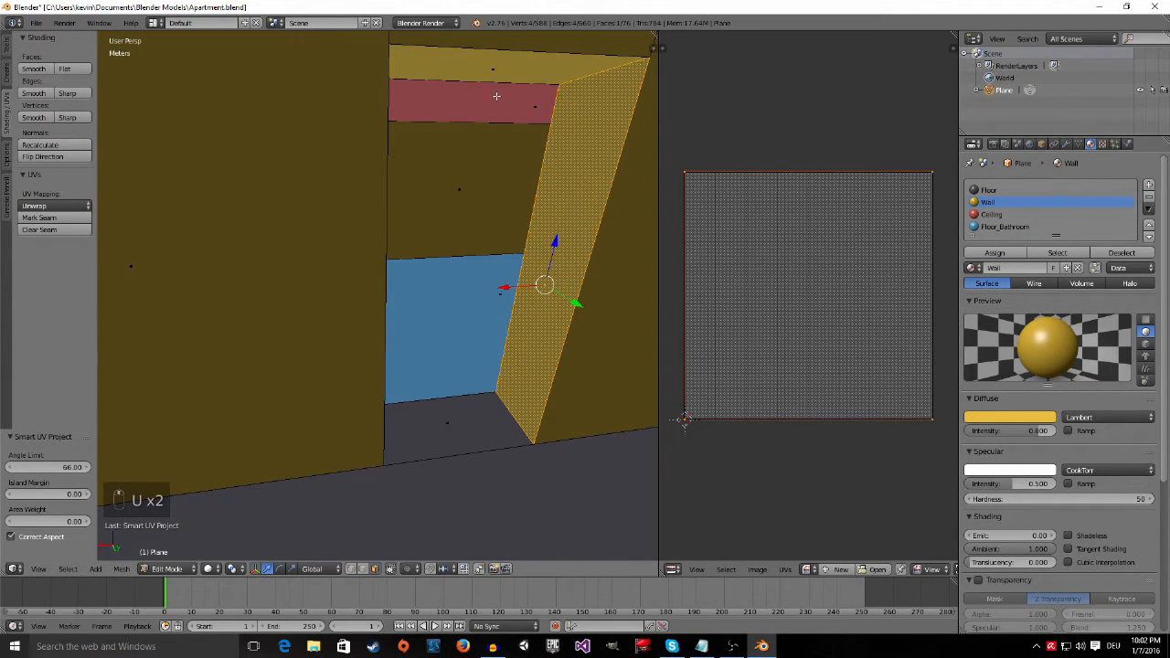
Step: Apply Smart UV Project separately to the underside of the bathroom doorway's lintel and the hallway wall face above it
{"action": "right_click", "coordinate": [494, 69]}
{"action": "key", "text": "u"}
{"action": "left_click", "coordinate": [512, 144]}
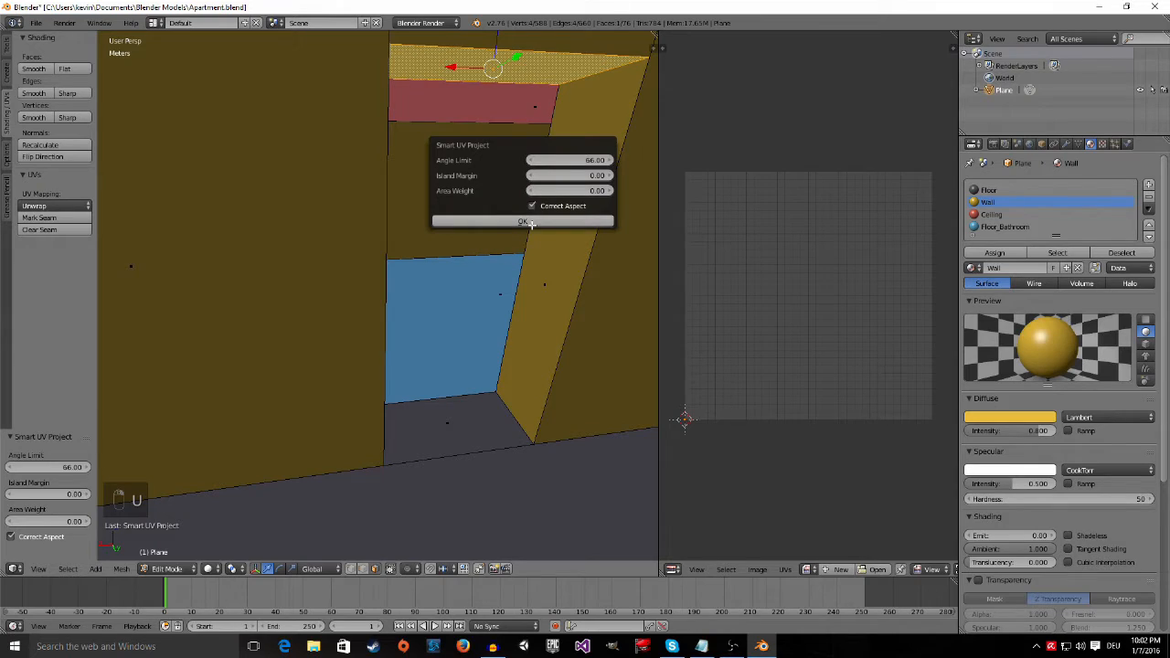
{"action": "left_click", "coordinate": [530, 223]}
{"action": "middle_click_drag", "start_coordinate": [530, 223], "coordinate": [493, 101]}
{"action": "right_click", "coordinate": [494, 91]}
{"action": "key", "text": "u"}
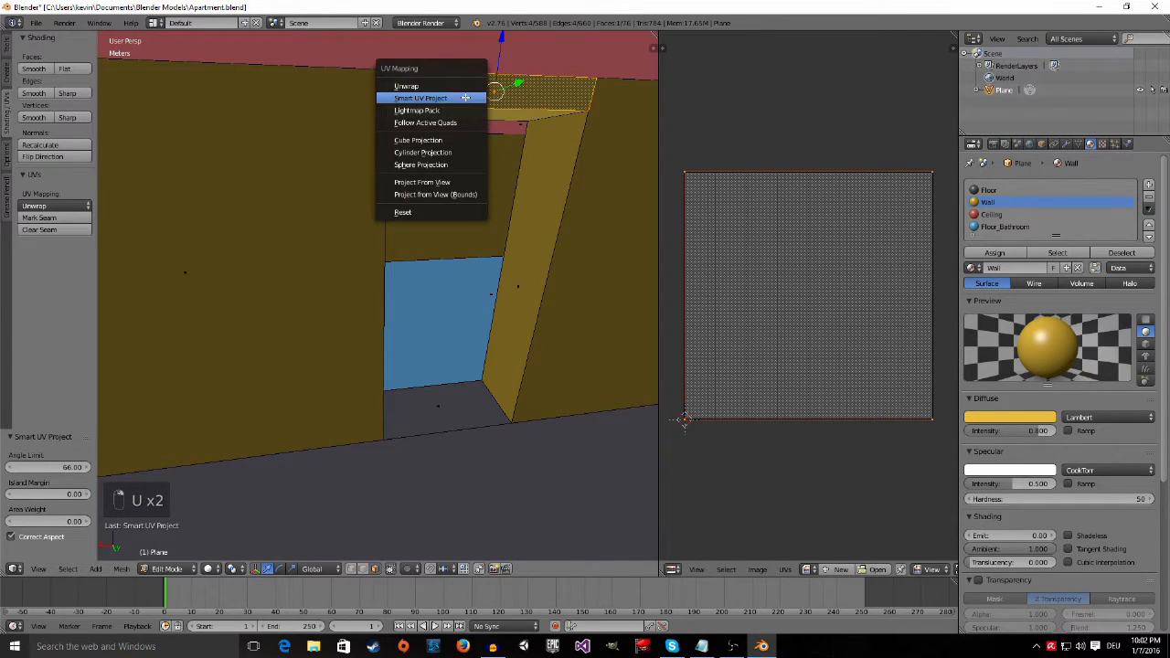
{"action": "left_click", "coordinate": [465, 96]}
{"action": "left_click", "coordinate": [503, 177]}
{"action": "middle_click_drag", "start_coordinate": [347, 212], "coordinate": [271, 92]}
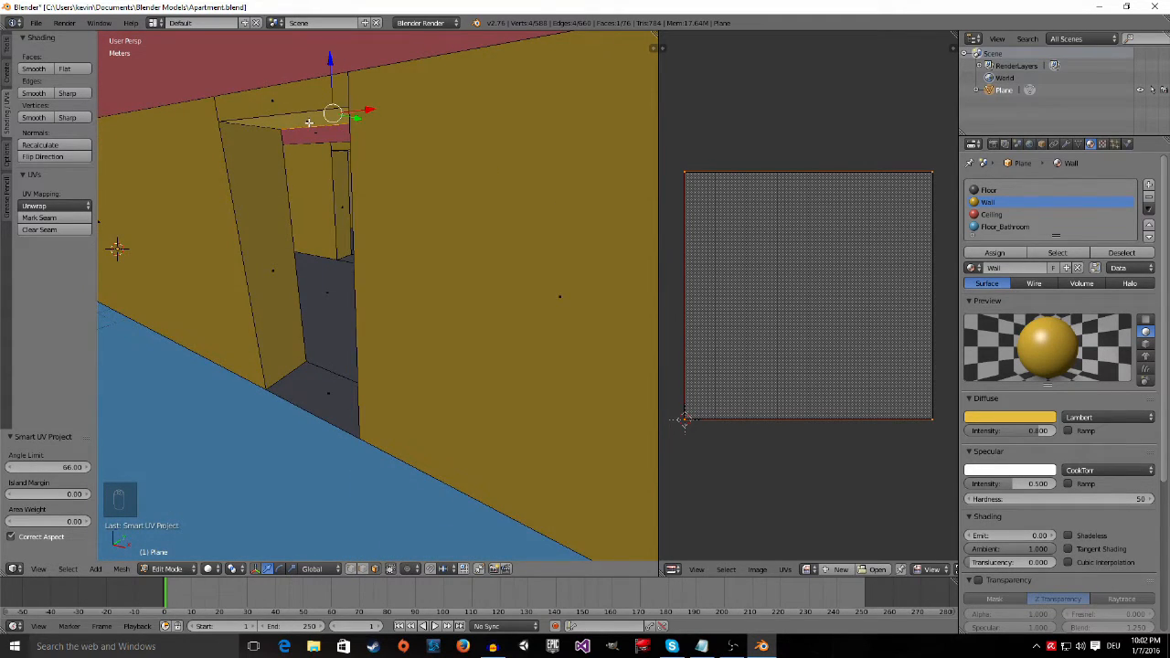
Step: Apply Smart UV Project to the wall face above the bathroom doorway, on the blue-floored side
{"action": "right_click", "coordinate": [309, 123]}
{"action": "key", "text": "u"}
{"action": "right_click", "coordinate": [344, 92]}
{"action": "right_click", "coordinate": [344, 92]}
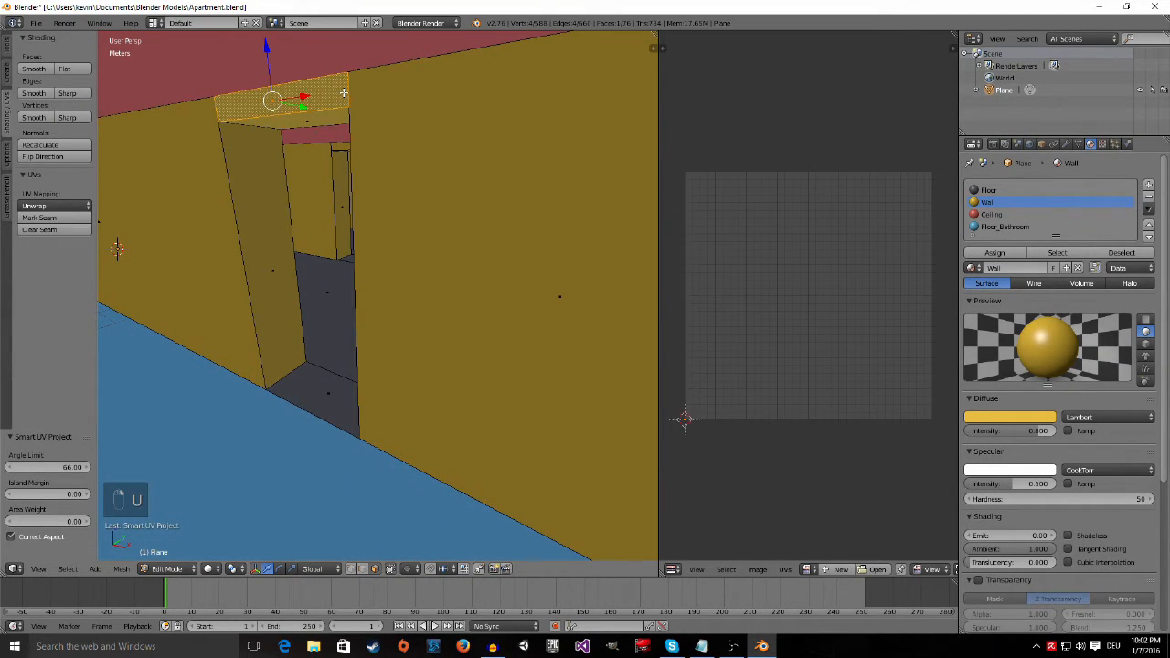
{"action": "key", "text": "u"}
{"action": "left_click", "coordinate": [343, 92]}
{"action": "left_click", "coordinate": [344, 168]}
Step: Apply Smart UV Project separately to the two facing jamb faces of the bathroom doorway
{"action": "right_click", "coordinate": [268, 181]}
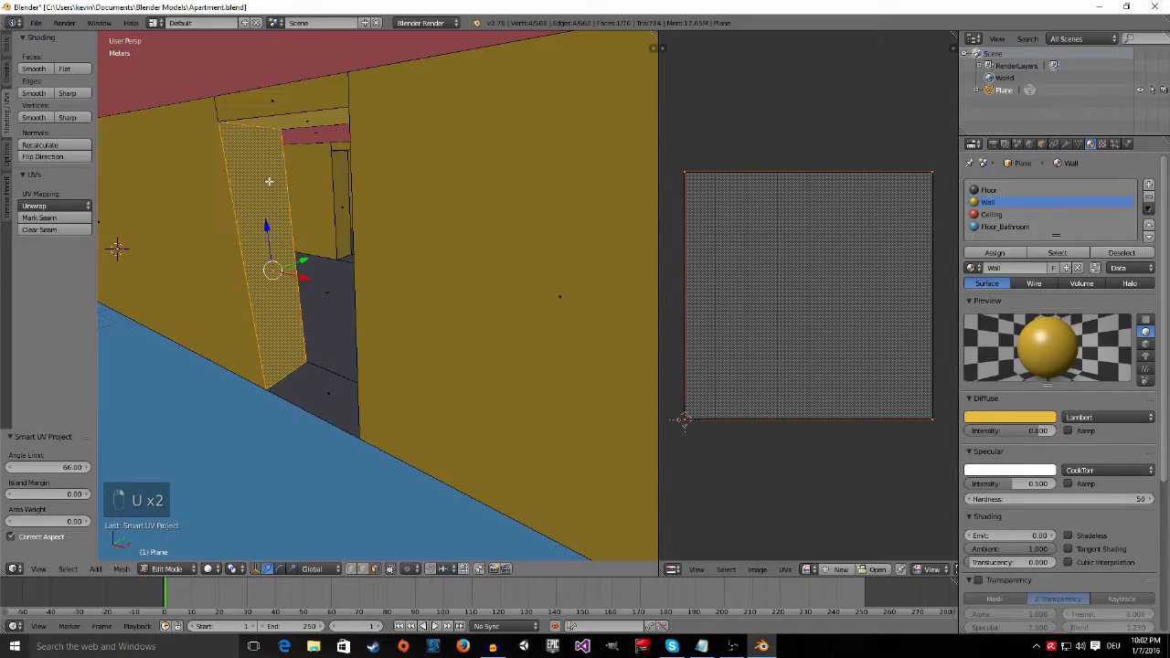
{"action": "key", "text": "u"}
{"action": "left_click", "coordinate": [269, 181]}
{"action": "left_click", "coordinate": [311, 263]}
{"action": "middle_click_drag", "start_coordinate": [305, 260], "coordinate": [384, 263]}
{"action": "right_click", "coordinate": [378, 262]}
{"action": "key", "text": "u"}
{"action": "left_click", "coordinate": [392, 254]}
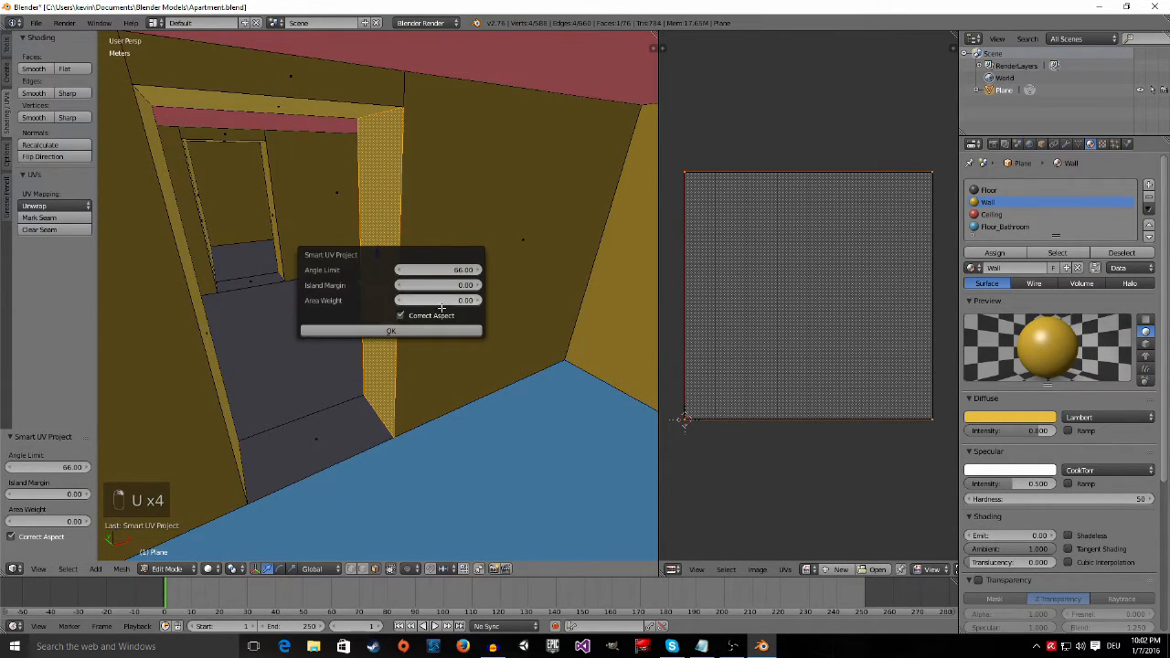
{"action": "left_click", "coordinate": [424, 328]}
Step: Apply Smart UV Project separately to the bathroom wall next to the doorway and the side wall adjoining it
{"action": "right_click", "coordinate": [460, 251]}
{"action": "key", "text": "u"}
{"action": "left_click", "coordinate": [459, 251]}
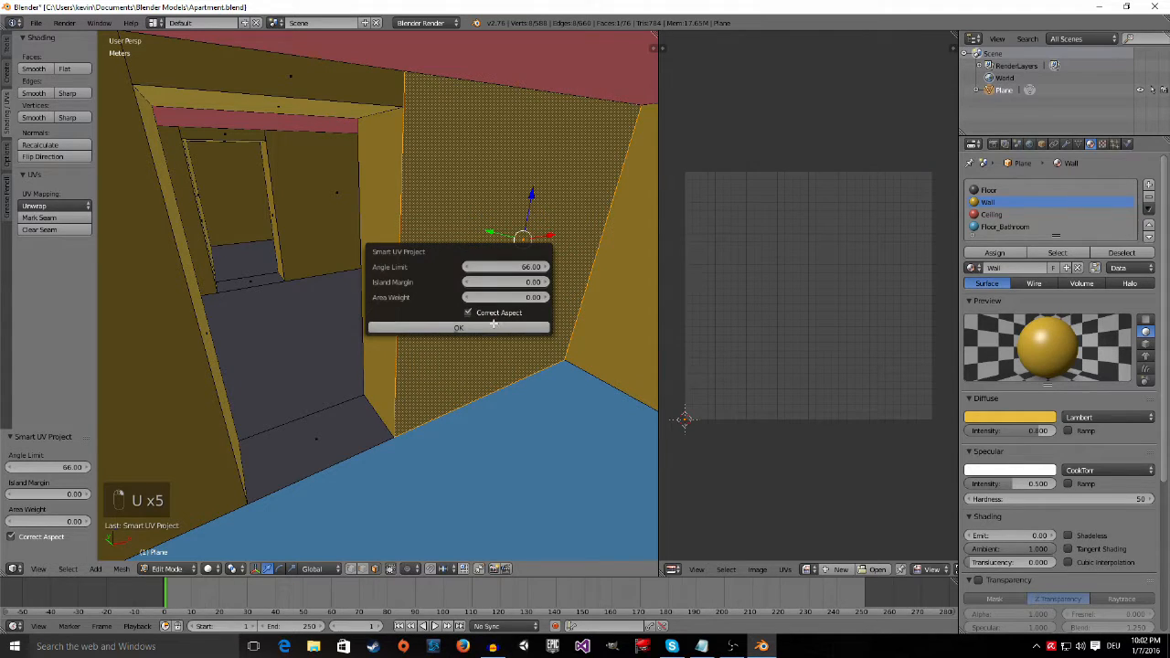
{"action": "left_click", "coordinate": [501, 326]}
{"action": "middle_click_drag", "start_coordinate": [515, 329], "coordinate": [541, 271]}
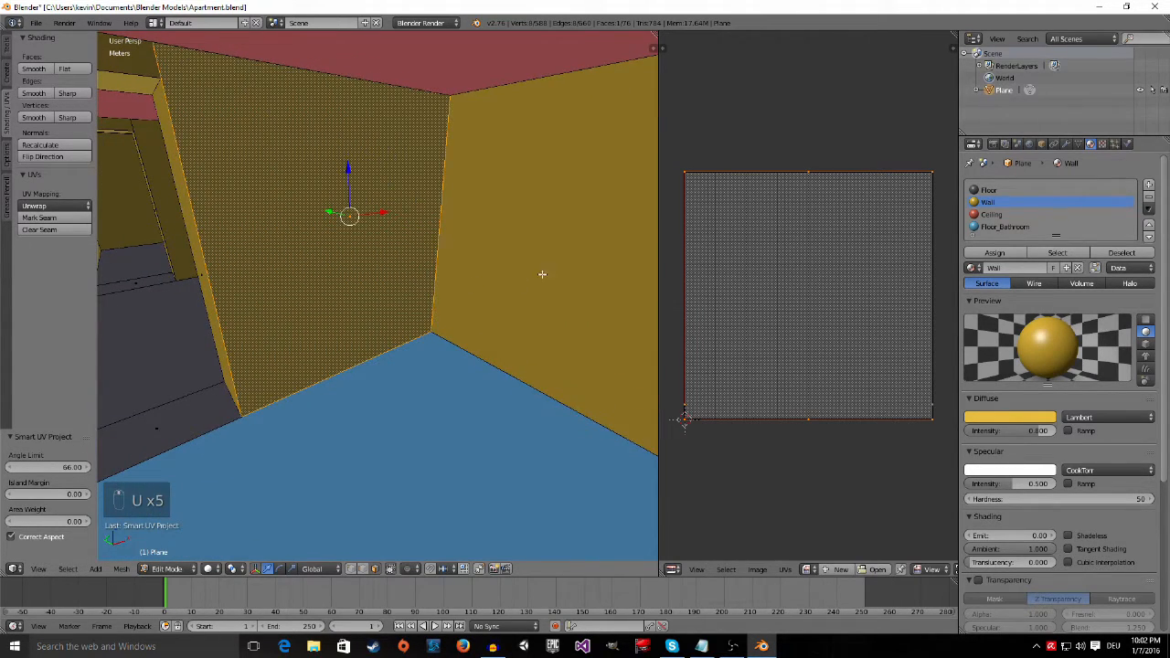
{"action": "right_click", "coordinate": [546, 271]}
{"action": "key", "text": "u"}
{"action": "left_click", "coordinate": [546, 272]}
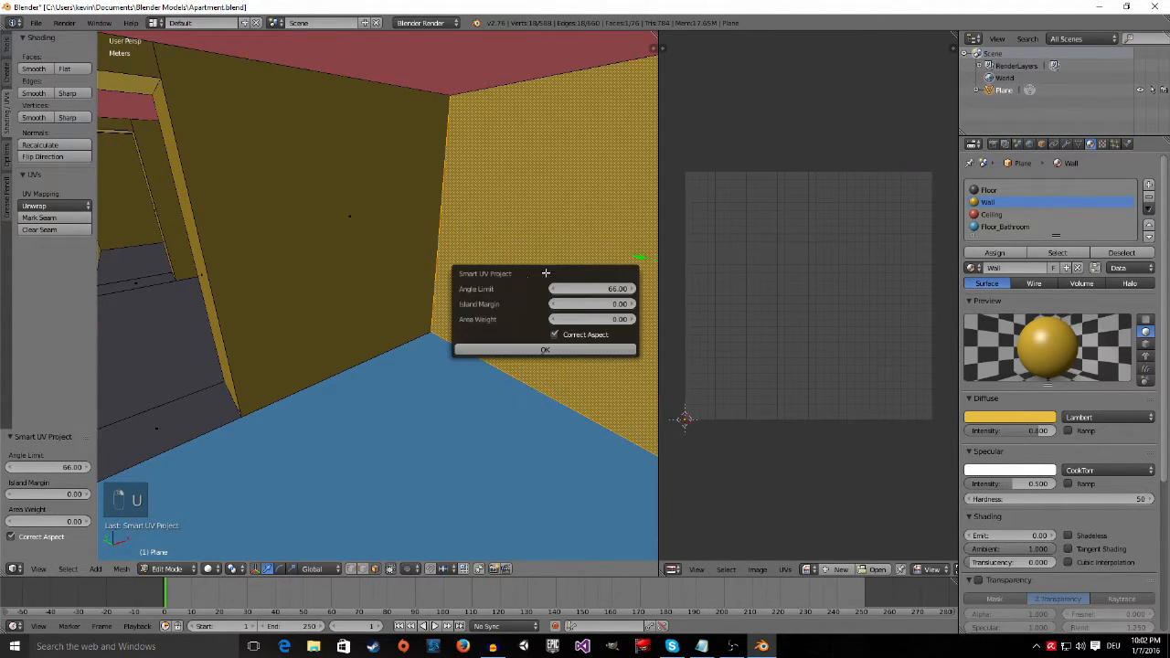
{"action": "left_click", "coordinate": [511, 345]}
Step: Apply Smart UV Project separately to the bathroom wall opposite the doorway and the remaining side wall
{"action": "middle_click_drag", "start_coordinate": [522, 350], "coordinate": [540, 309]}
{"action": "right_click", "coordinate": [572, 307]}
{"action": "key", "text": "u"}
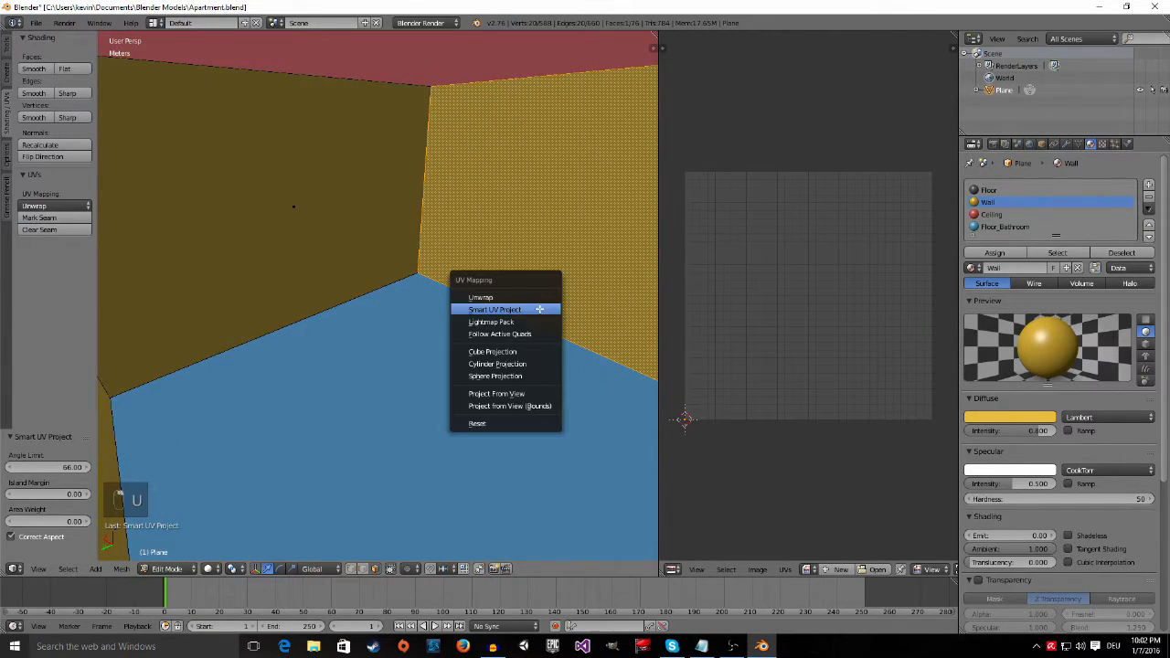
{"action": "left_click", "coordinate": [540, 309]}
{"action": "left_click", "coordinate": [536, 385]}
{"action": "middle_click_drag", "start_coordinate": [535, 384], "coordinate": [515, 196]}
{"action": "right_click", "coordinate": [516, 187]}
{"action": "key", "text": "u"}
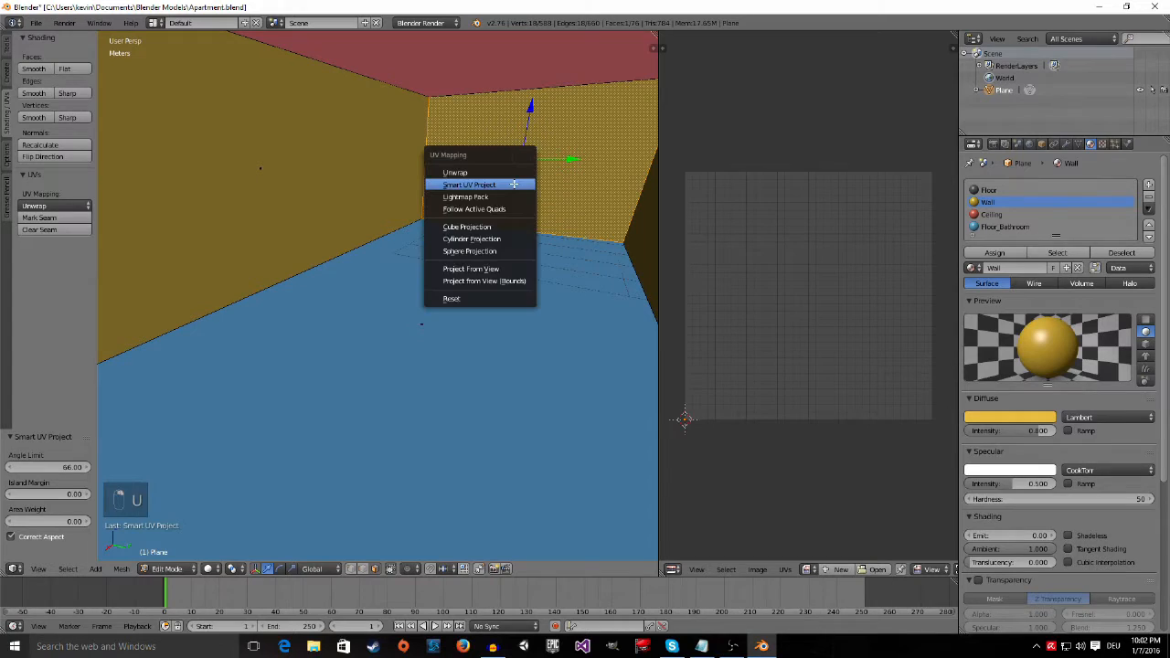
{"action": "left_click", "coordinate": [513, 183]}
{"action": "left_click", "coordinate": [502, 262]}
Step: Apply Smart UV Project to the last bathroom wall face, on the other side of the doorway
{"action": "middle_click_drag", "start_coordinate": [509, 264], "coordinate": [554, 238]}
{"action": "key", "text": "u"}
{"action": "left_click", "coordinate": [552, 237]}
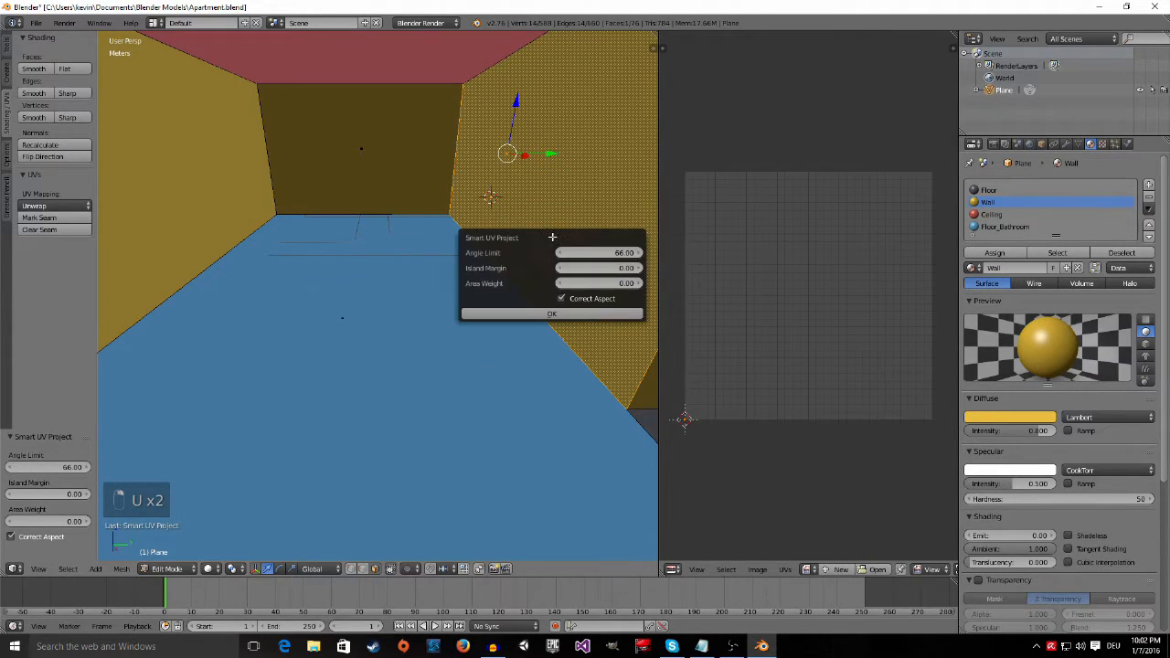
{"action": "left_click", "coordinate": [531, 313]}
Step: Apply Smart UV Project separately to the blue bathroom floor and the bathroom ceiling
{"action": "right_click", "coordinate": [454, 319]}
{"action": "key", "text": "u"}
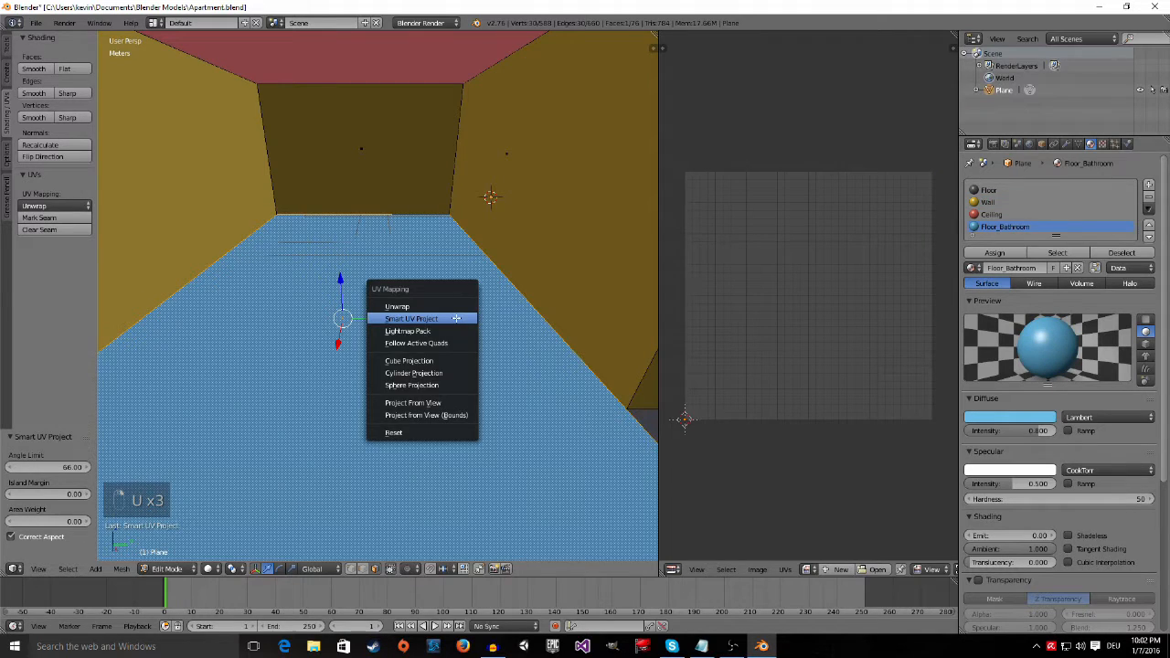
{"action": "left_click", "coordinate": [455, 322]}
{"action": "left_click", "coordinate": [465, 396]}
{"action": "middle_click_drag", "start_coordinate": [465, 395], "coordinate": [421, 253]}
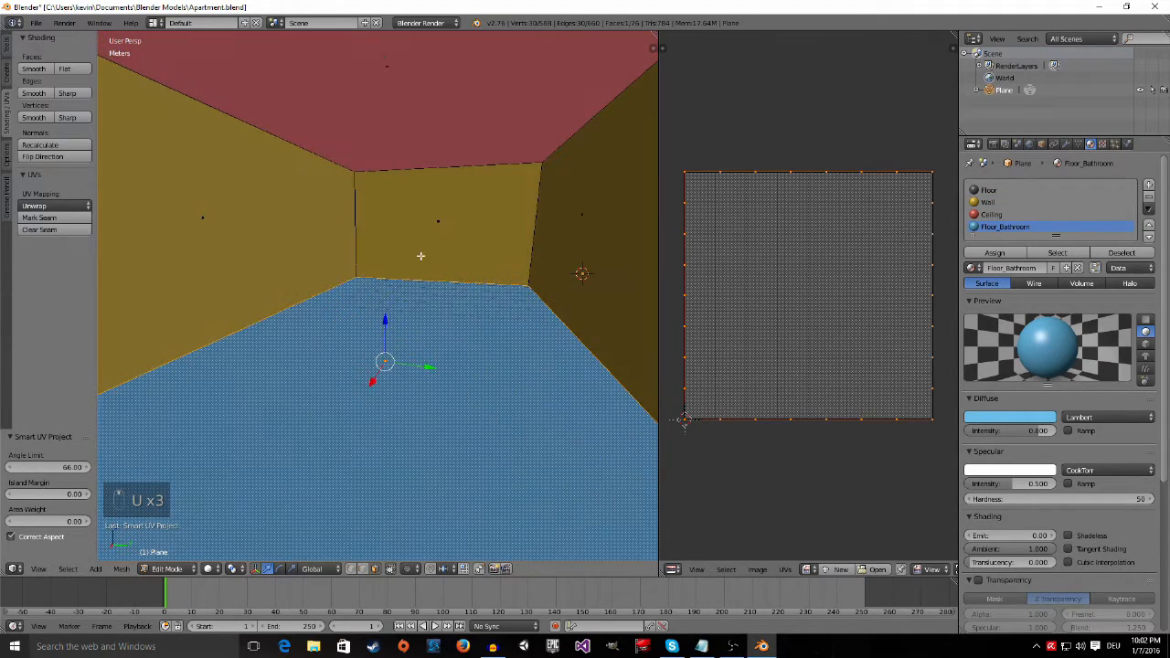
{"action": "right_click", "coordinate": [382, 61]}
{"action": "key", "text": "u"}
{"action": "left_click", "coordinate": [419, 120]}
{"action": "left_click", "coordinate": [450, 200]}
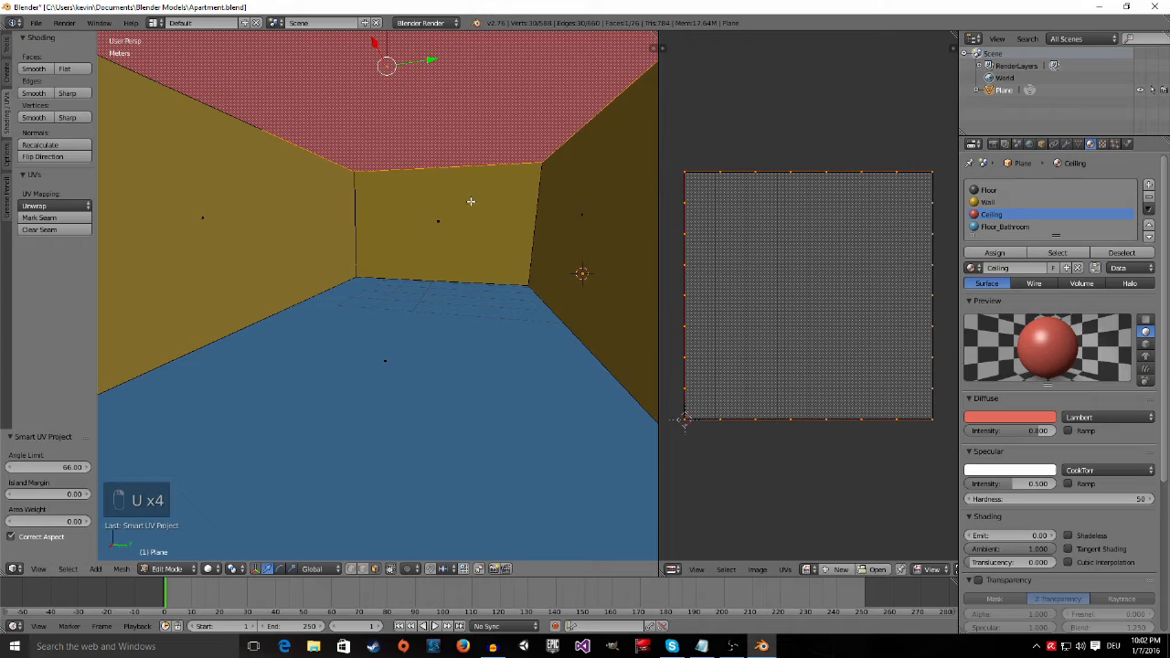
Step: Apply Smart UV Project separately to the threshold floor of the bathroom doorway and that of the doorway across the hallway
{"action": "middle_click_drag", "start_coordinate": [525, 237], "coordinate": [559, 300]}
{"action": "right_click", "coordinate": [522, 334]}
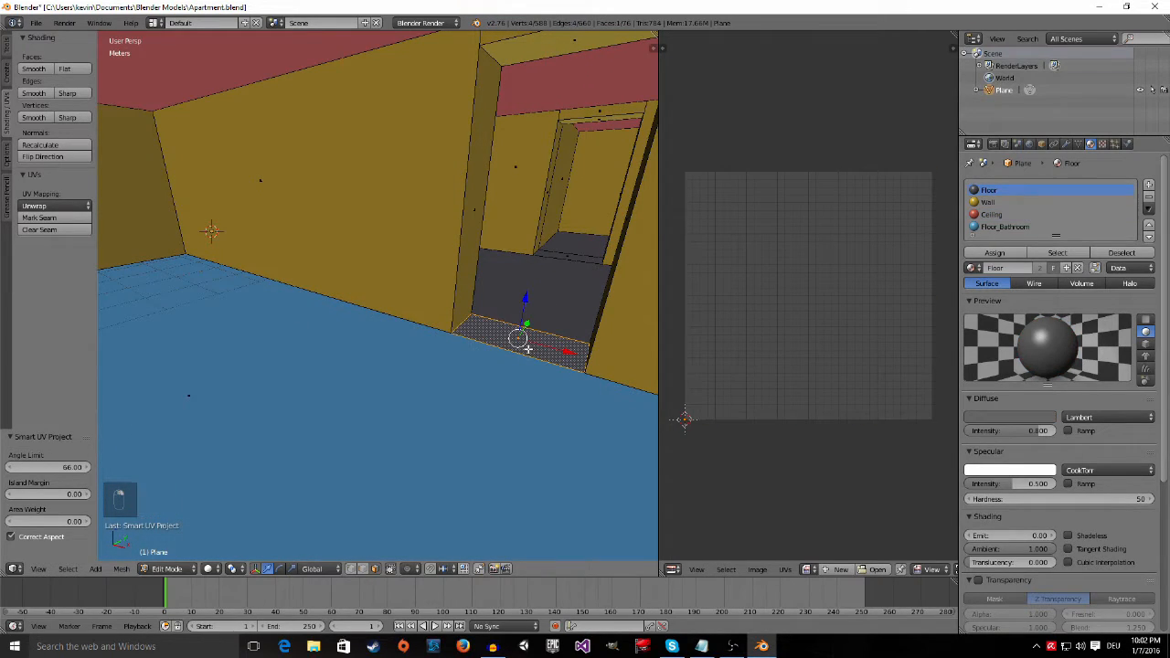
{"action": "key", "text": "u"}
{"action": "left_click", "coordinate": [515, 348]}
{"action": "left_click", "coordinate": [521, 426]}
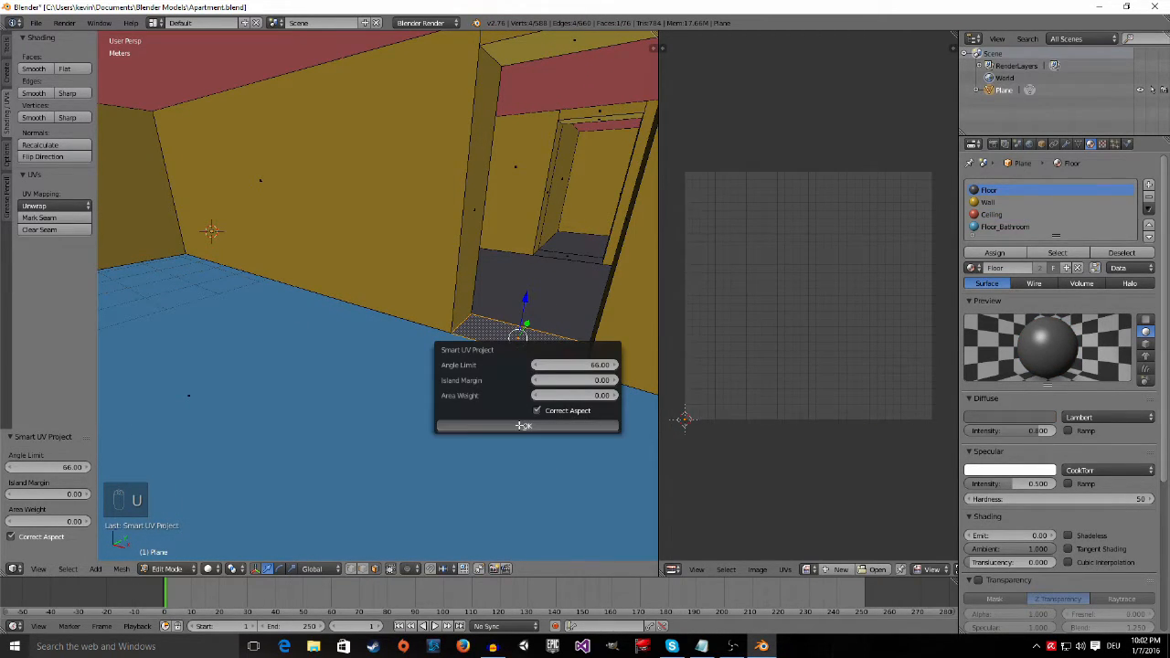
{"action": "right_click", "coordinate": [551, 290]}
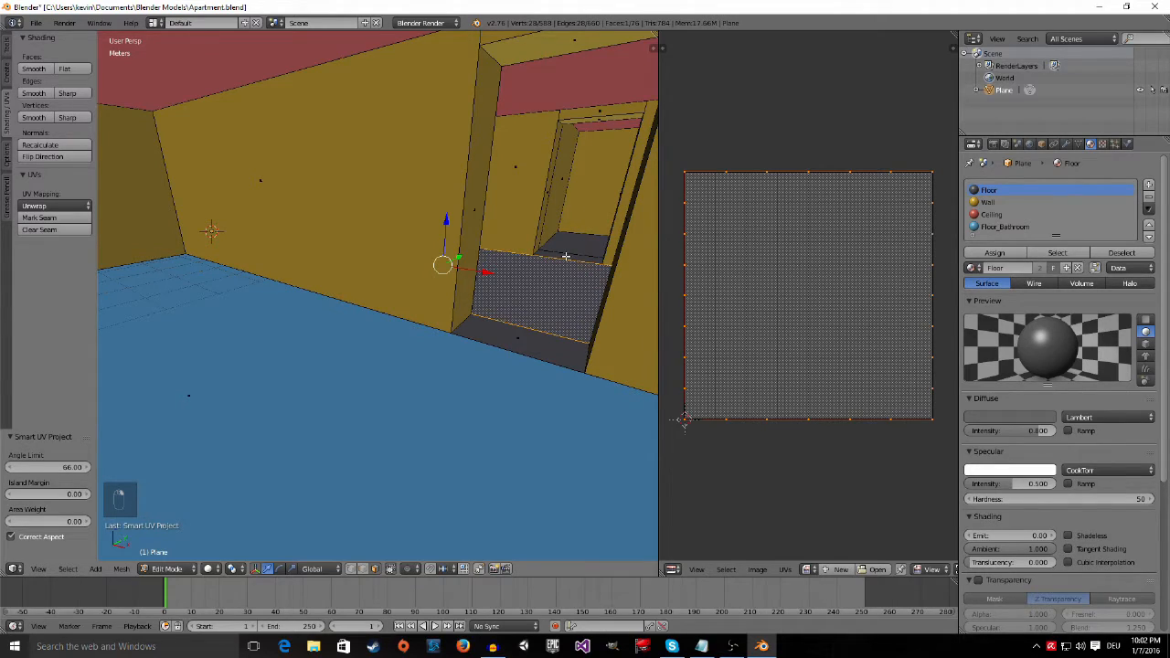
{"action": "right_click", "coordinate": [566, 257]}
{"action": "key", "text": "u"}
{"action": "left_click", "coordinate": [566, 257]}
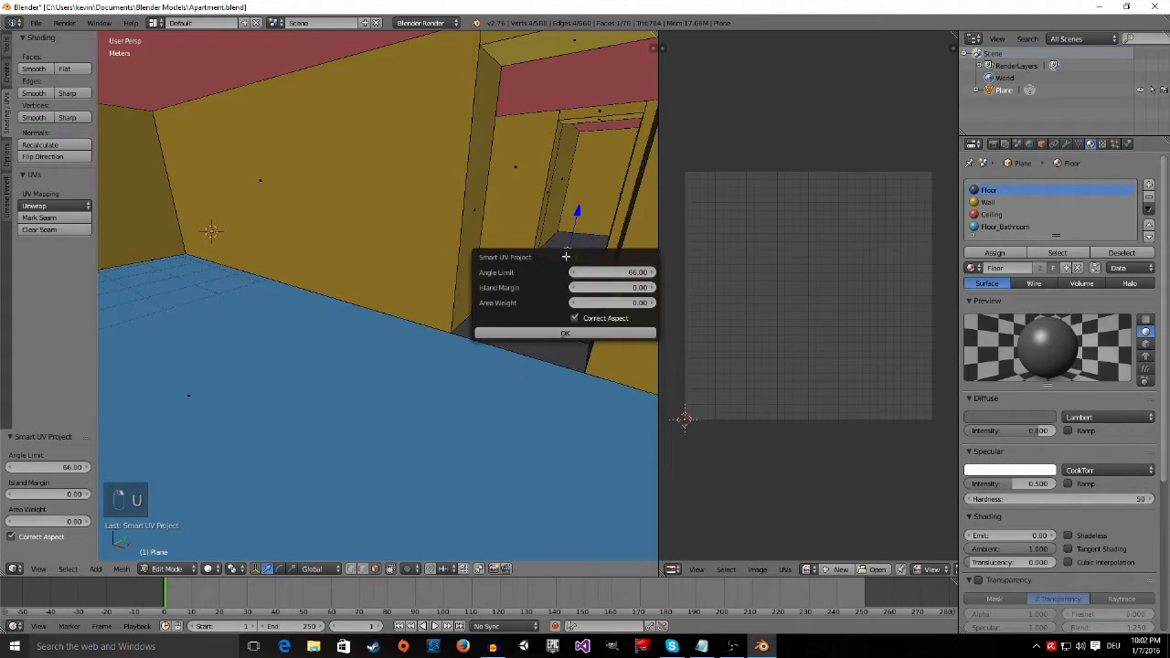
{"action": "left_click", "coordinate": [546, 333]}
Step: Apply Smart UV Project to one jamb face of the doorway across the hallway from the bathroom
{"action": "middle_click_drag", "start_coordinate": [560, 311], "coordinate": [198, 328]}
{"action": "scroll", "coordinate": [457, 270], "scroll_direction": "up", "scroll_amount": 1}
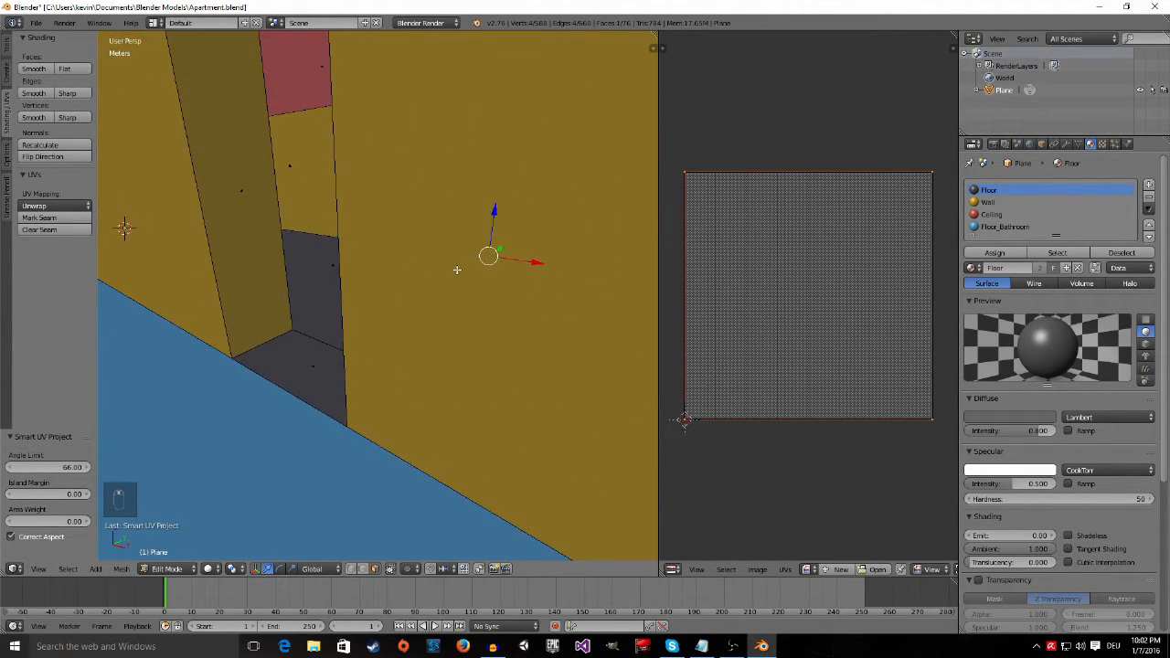
{"action": "middle_click_drag", "start_coordinate": [511, 284], "coordinate": [412, 279]}
{"action": "scroll", "coordinate": [338, 256], "scroll_direction": "down", "scroll_amount": 2}
{"action": "middle_click_drag", "start_coordinate": [337, 256], "coordinate": [451, 163]}
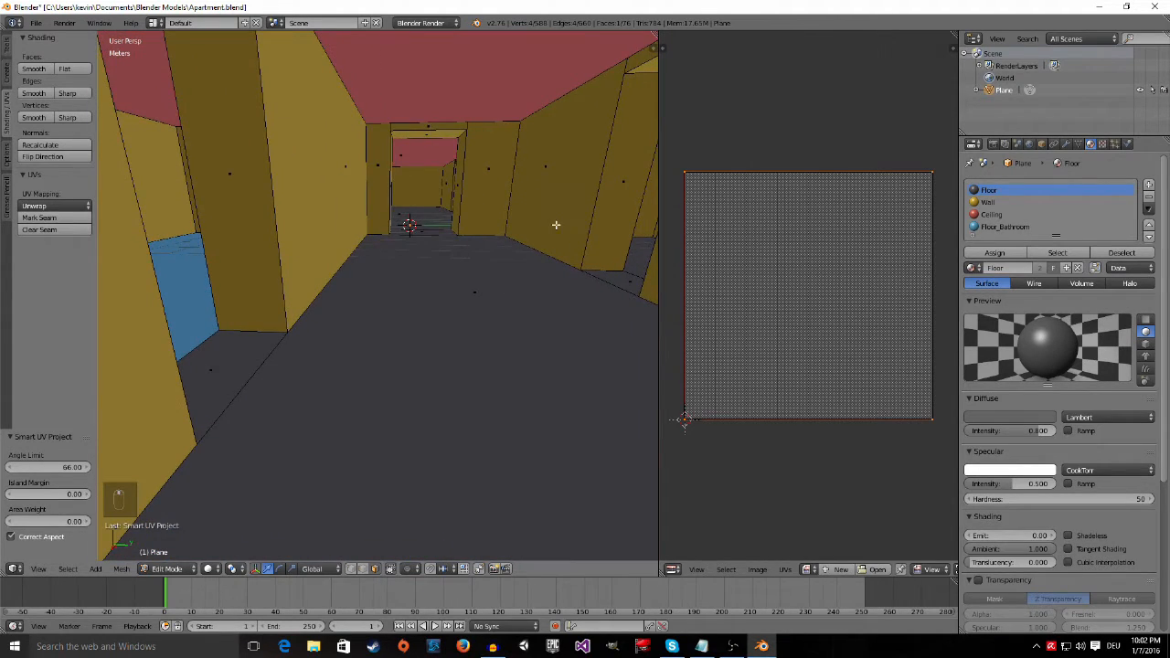
{"action": "middle_click_drag", "start_coordinate": [556, 225], "coordinate": [651, 234]}
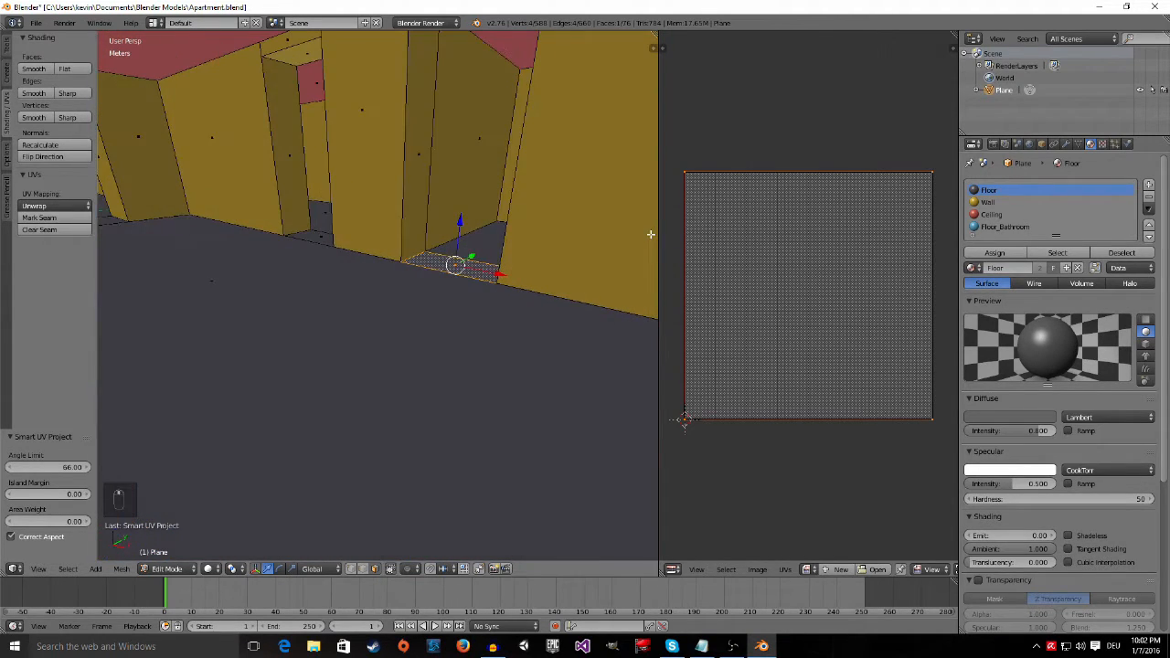
{"action": "right_click", "coordinate": [414, 201]}
{"action": "middle_click_drag", "start_coordinate": [429, 201], "coordinate": [472, 189]}
{"action": "key", "text": "u"}
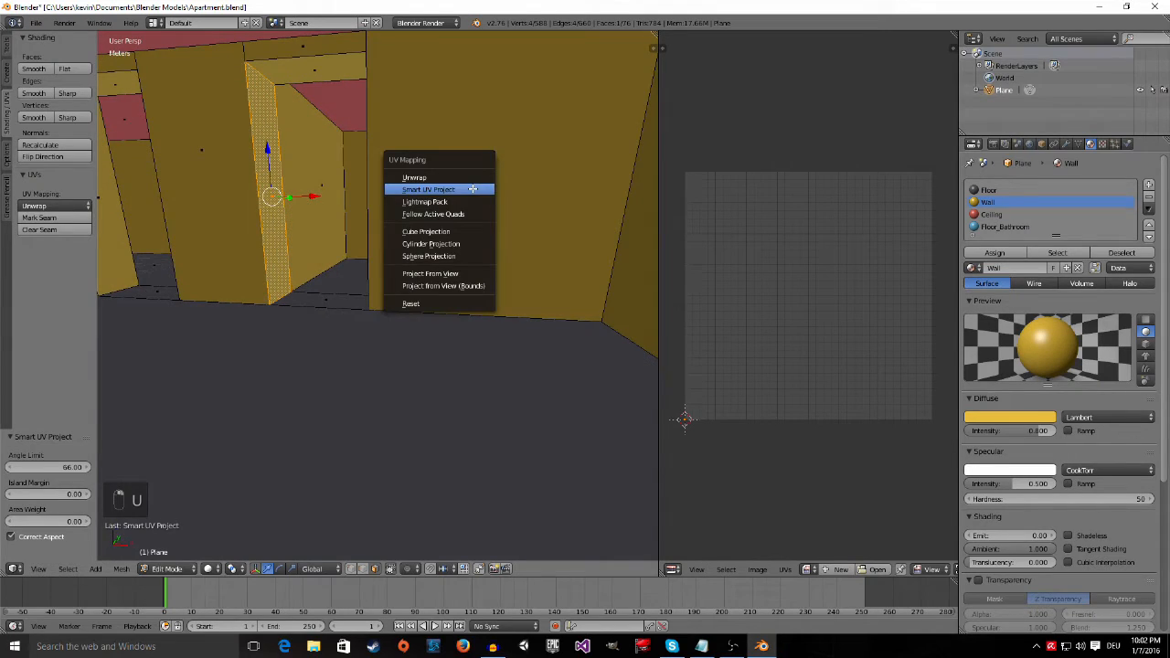
{"action": "left_click", "coordinate": [473, 190]}
{"action": "left_click", "coordinate": [488, 267]}
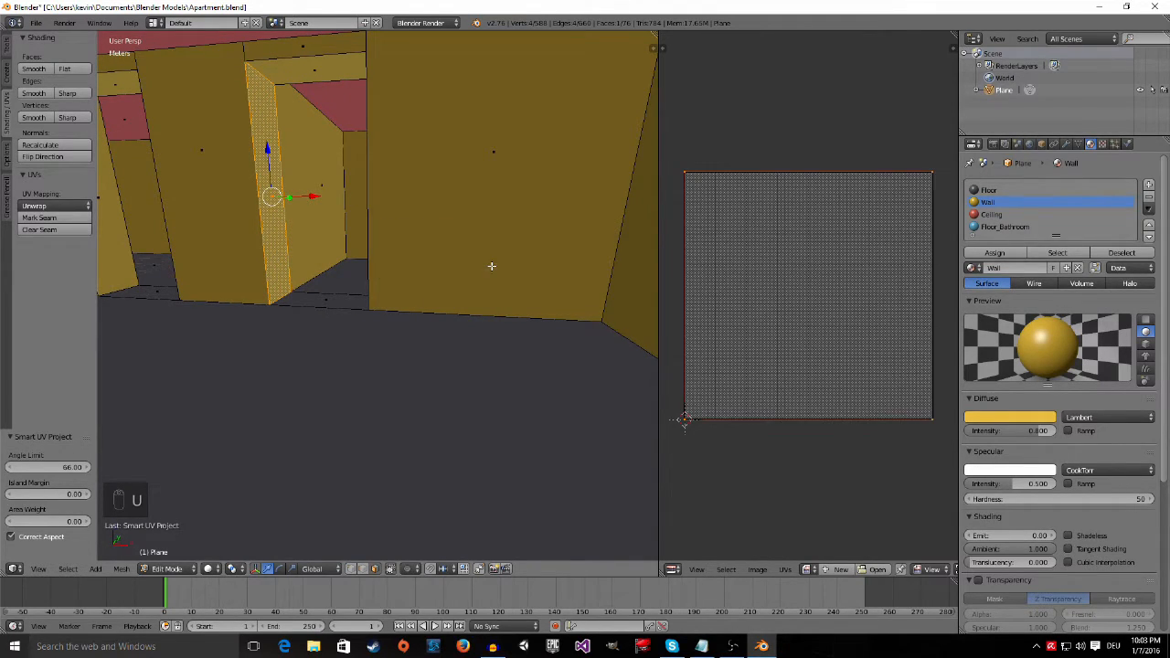
Step: Apply Smart UV Project to the underside of the lintel in the doorway across the hallway
{"action": "right_click", "coordinate": [432, 234]}
{"action": "middle_click_drag", "start_coordinate": [384, 199], "coordinate": [382, 170]}
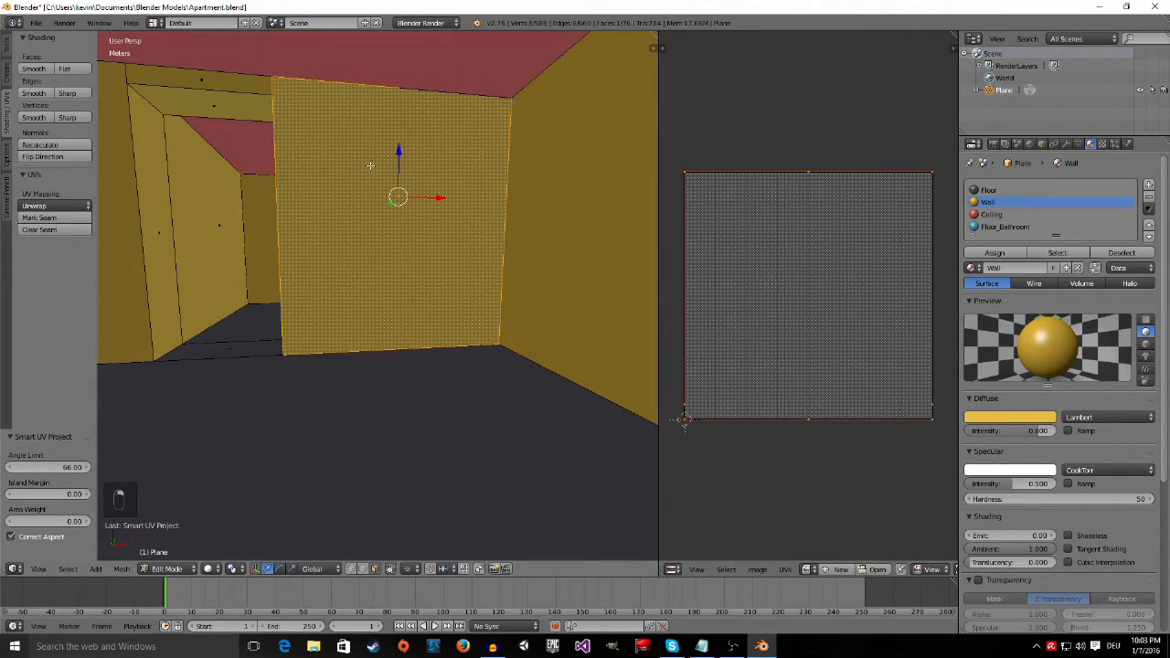
{"action": "right_click", "coordinate": [238, 108]}
{"action": "key", "text": "u"}
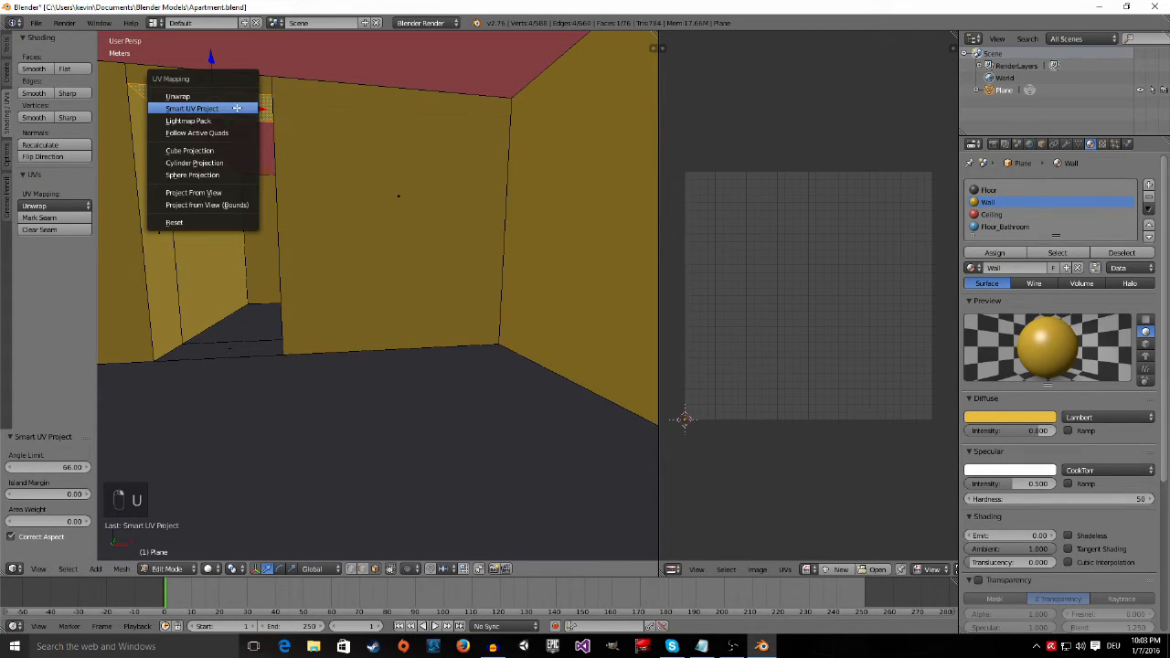
{"action": "left_click", "coordinate": [236, 108]}
{"action": "left_click", "coordinate": [276, 188]}
Step: Apply Smart UV Project to the opposite jamb face of the doorway across the hallway
{"action": "middle_click_drag", "start_coordinate": [263, 261], "coordinate": [390, 340]}
{"action": "right_click", "coordinate": [428, 252]}
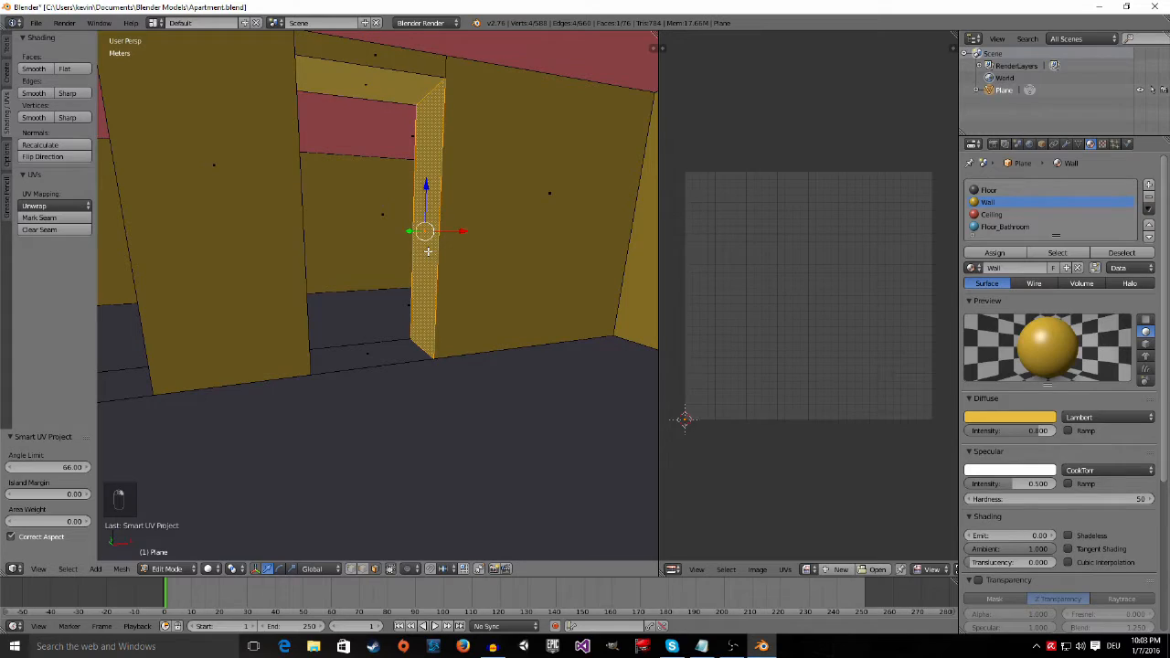
{"action": "key", "text": "u"}
{"action": "left_click", "coordinate": [423, 253]}
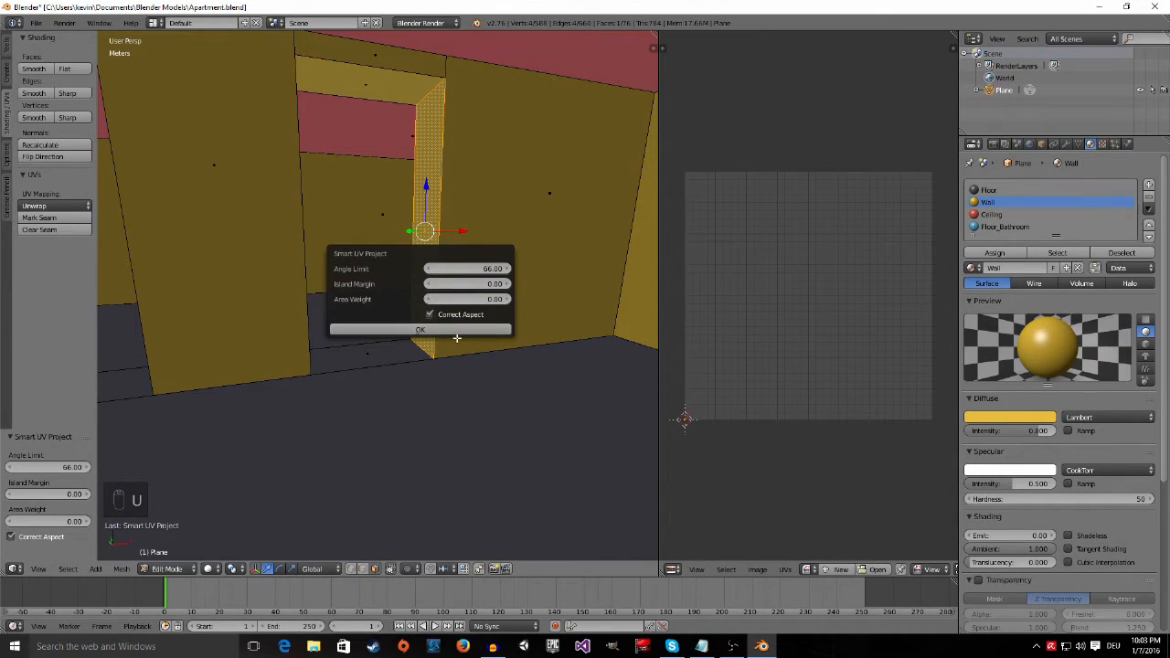
{"action": "left_click", "coordinate": [452, 333]}
{"action": "key", "text": "u"}
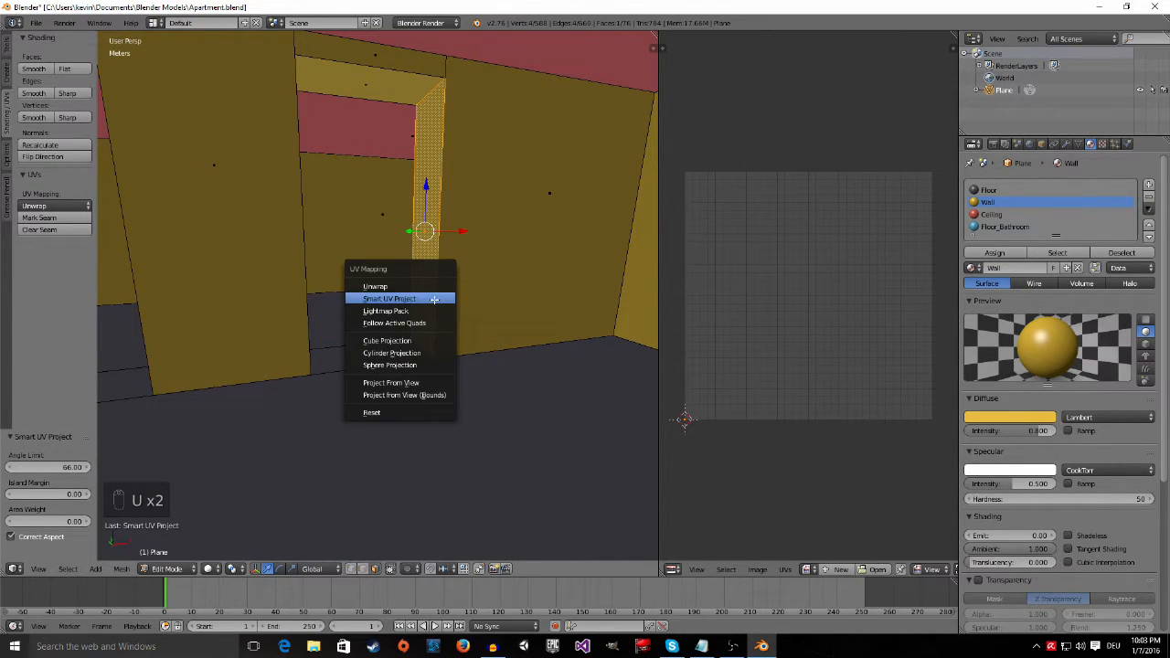
{"action": "left_click", "coordinate": [434, 300]}
{"action": "left_click", "coordinate": [430, 375]}
Step: Apply Smart UV Project to the far wall of the room seen through that doorway
{"action": "right_click", "coordinate": [366, 229]}
{"action": "key", "text": "u"}
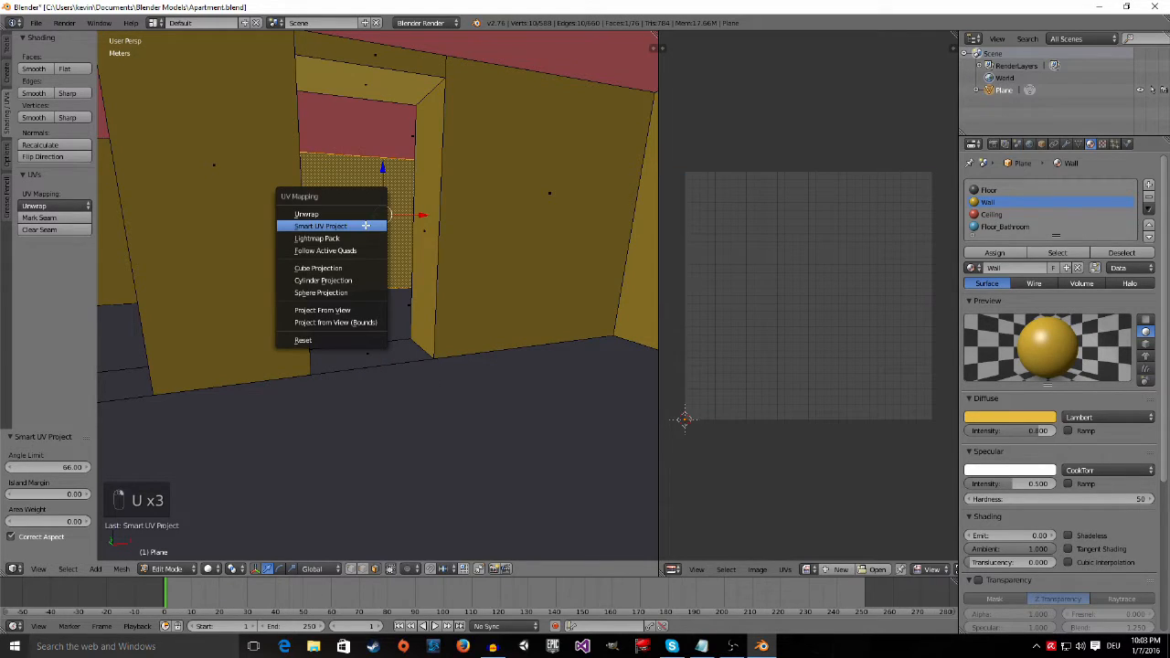
{"action": "left_click", "coordinate": [366, 226]}
{"action": "left_click", "coordinate": [409, 307]}
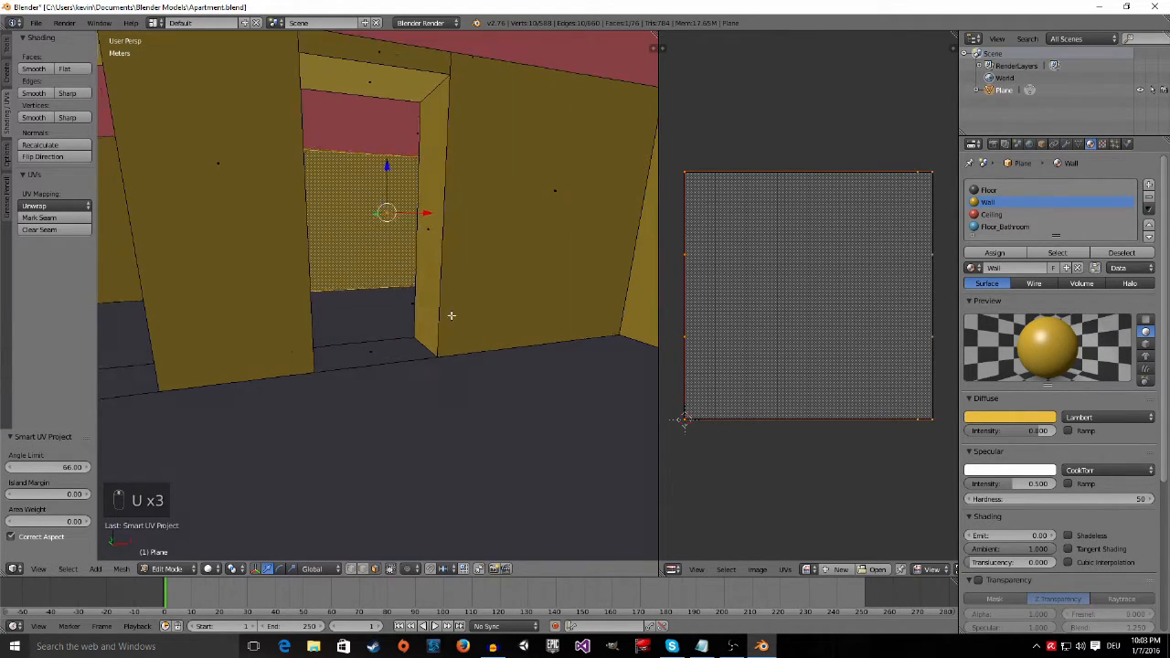
Step: Apply Smart UV Project to the room's side wall that continues from the doorway jamb
{"action": "middle_click_drag", "start_coordinate": [449, 316], "coordinate": [502, 305]}
{"action": "middle_click_drag", "start_coordinate": [590, 305], "coordinate": [591, 209]}
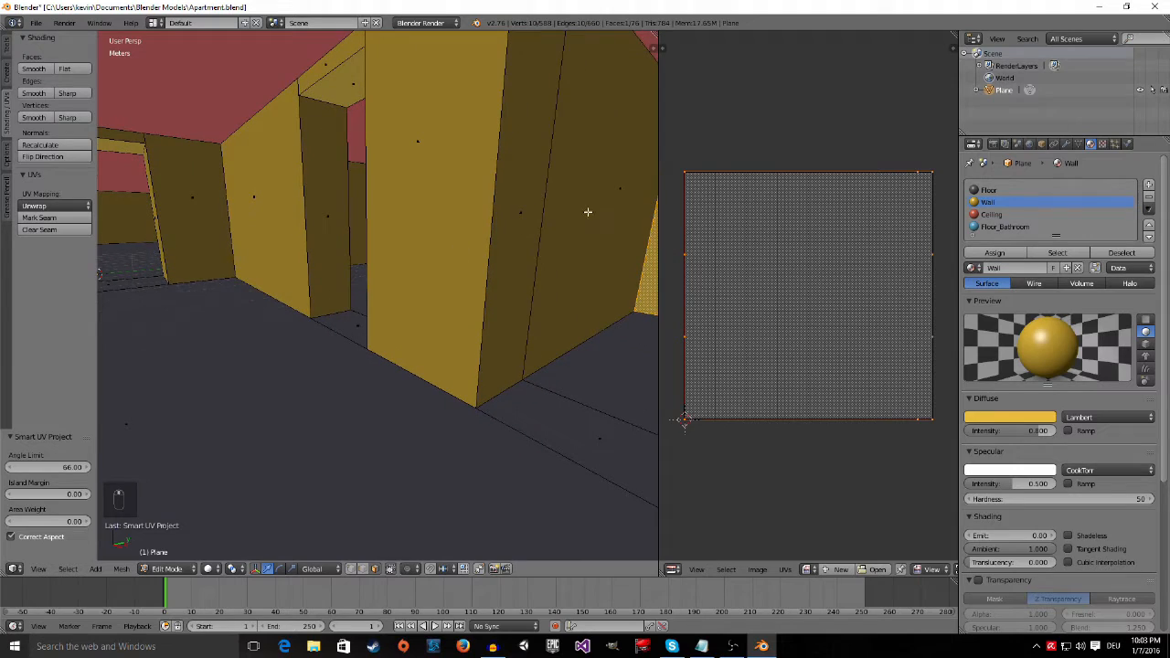
{"action": "right_click", "coordinate": [590, 212]}
{"action": "middle_click_drag", "start_coordinate": [530, 235], "coordinate": [554, 243]}
{"action": "key", "text": "u"}
{"action": "left_click", "coordinate": [554, 244]}
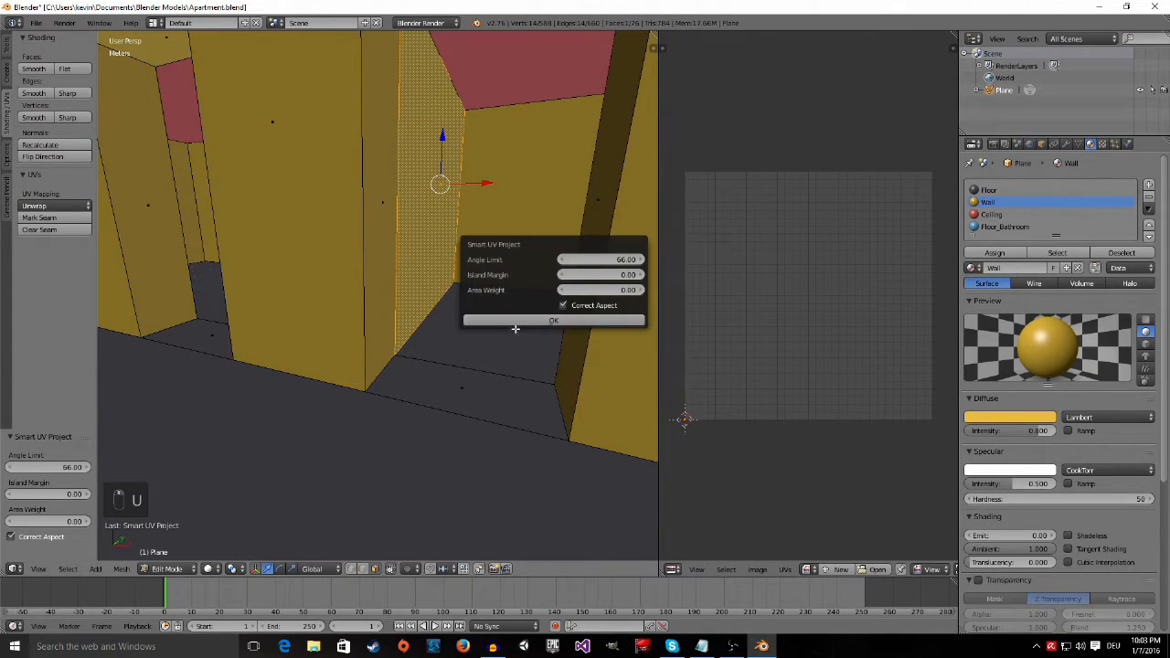
{"action": "left_click", "coordinate": [532, 320]}
Step: Apply Smart UV Project separately to the room's wall beside the doorway's other jamb and the side wall adjoining it
{"action": "middle_click_drag", "start_coordinate": [532, 319], "coordinate": [625, 284]}
{"action": "middle_click_drag", "start_coordinate": [338, 257], "coordinate": [573, 289]}
{"action": "right_click", "coordinate": [535, 284]}
{"action": "key", "text": "u"}
{"action": "left_click", "coordinate": [573, 288]}
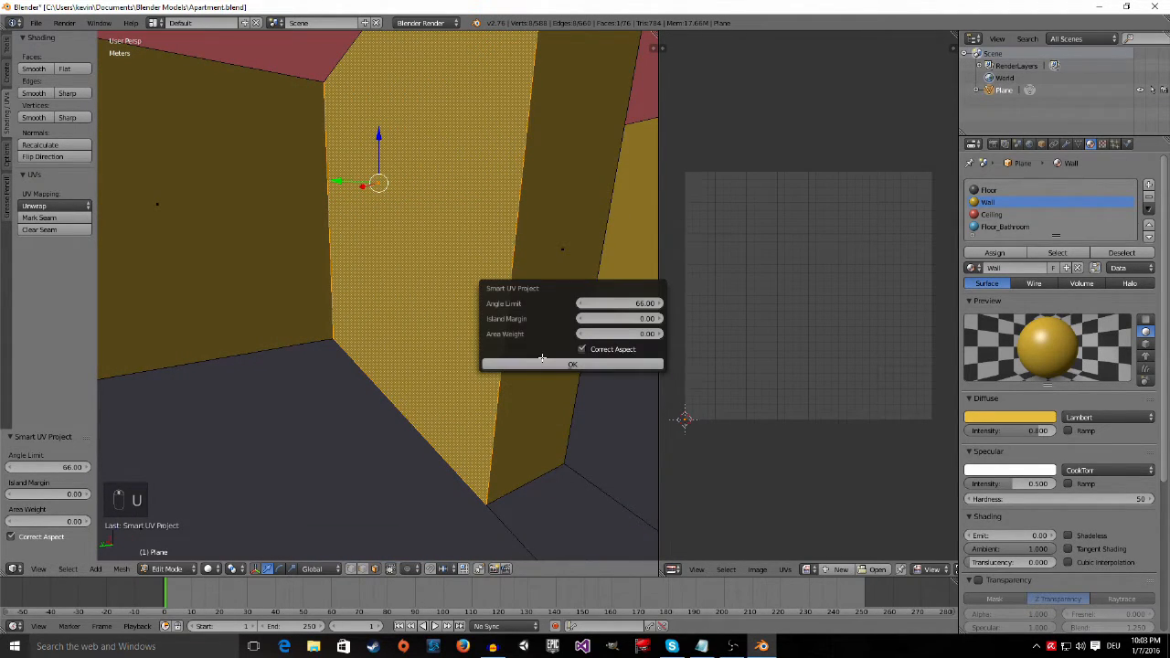
{"action": "left_click", "coordinate": [550, 362]}
{"action": "right_click", "coordinate": [313, 210]}
{"action": "key", "text": "u"}
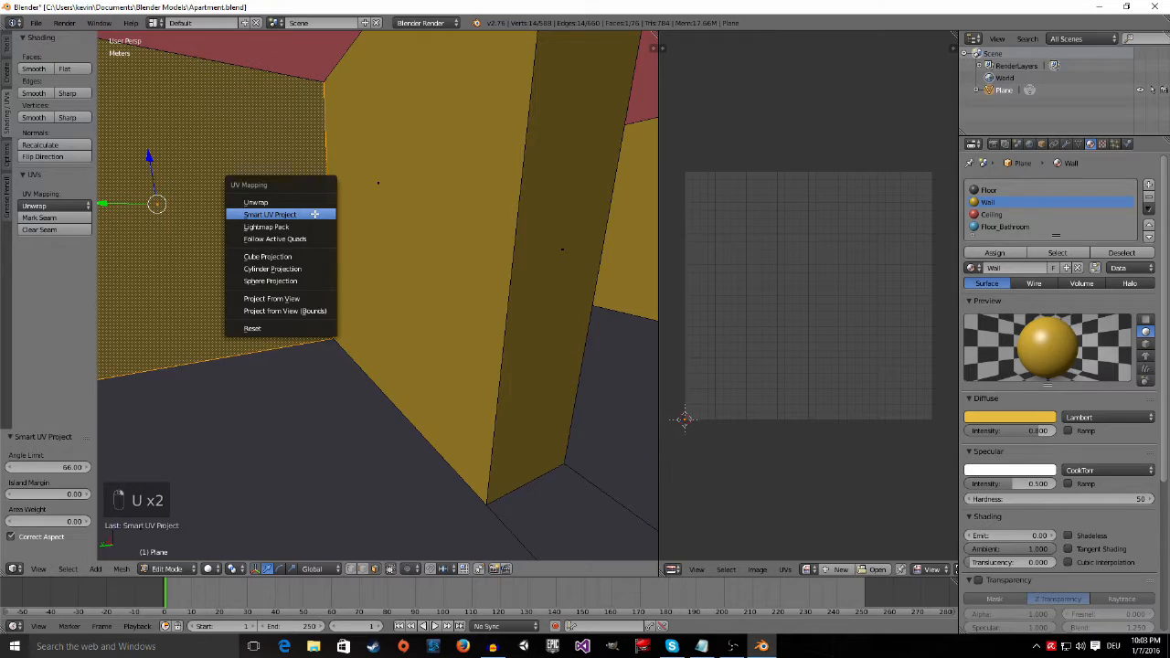
{"action": "left_click", "coordinate": [313, 214]}
{"action": "left_click", "coordinate": [378, 291]}
Step: Reapply Smart UV Project to the room's far wall, opposite the doorway
{"action": "middle_click_drag", "start_coordinate": [426, 323], "coordinate": [309, 301]}
{"action": "right_click", "coordinate": [309, 301]}
{"action": "key", "text": "u"}
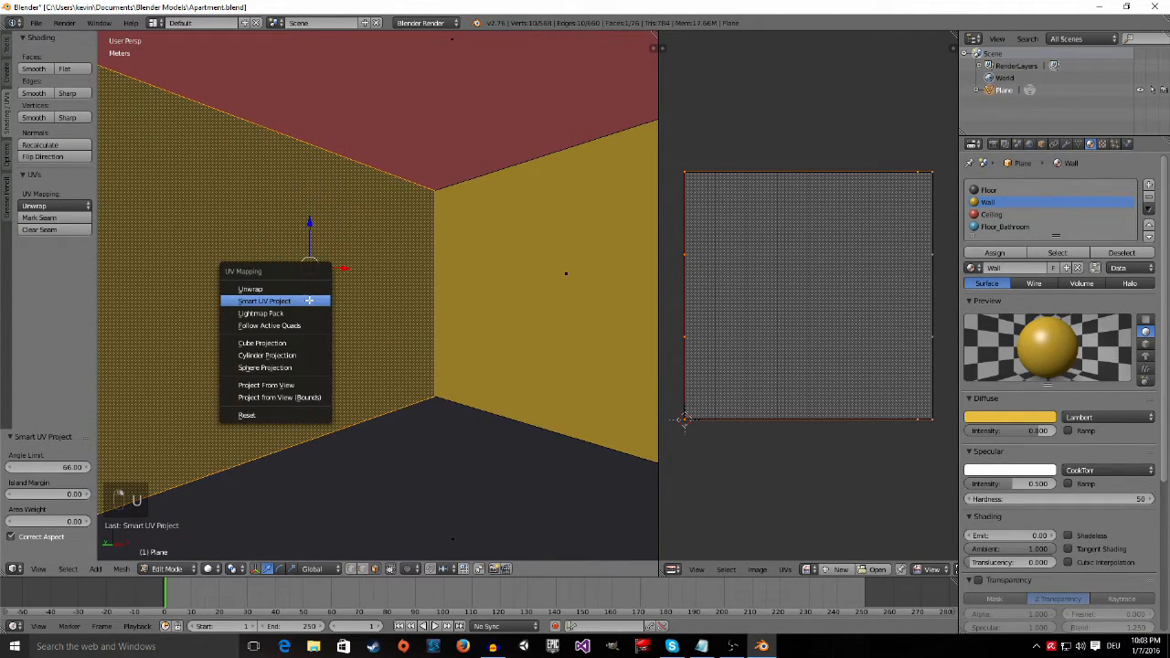
{"action": "left_click", "coordinate": [310, 301]}
{"action": "left_click", "coordinate": [358, 375]}
Step: Apply Smart UV Project to the room's ceiling after selecting its adjoining walls to check their mapping
{"action": "middle_click_drag", "start_coordinate": [412, 358], "coordinate": [461, 281]}
{"action": "right_click", "coordinate": [311, 334]}
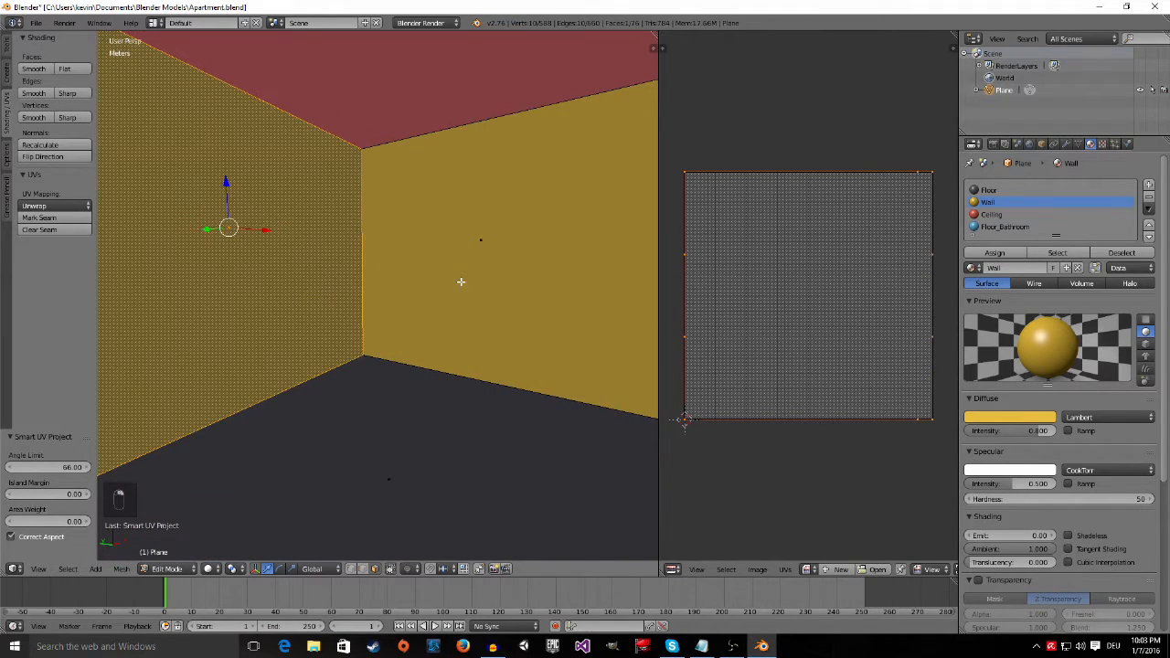
{"action": "right_click", "coordinate": [461, 281]}
{"action": "right_click", "coordinate": [449, 117]}
{"action": "key", "text": "u"}
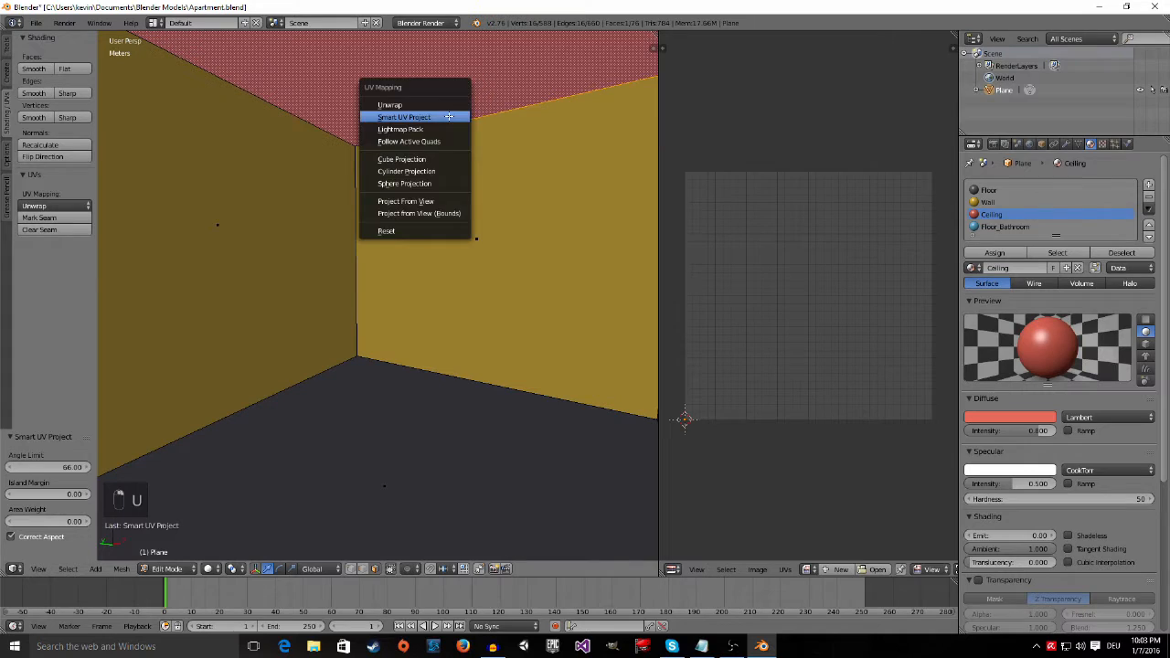
{"action": "left_click", "coordinate": [449, 116]}
{"action": "left_click", "coordinate": [449, 191]}
Step: Examine the UV layouts of the room's remaining walls and the doorway's jamb and threshold faces
{"action": "middle_click_drag", "start_coordinate": [408, 222], "coordinate": [351, 200]}
{"action": "right_click", "coordinate": [351, 200]}
{"action": "right_click", "coordinate": [427, 216]}
{"action": "middle_click_drag", "start_coordinate": [412, 229], "coordinate": [536, 239]}
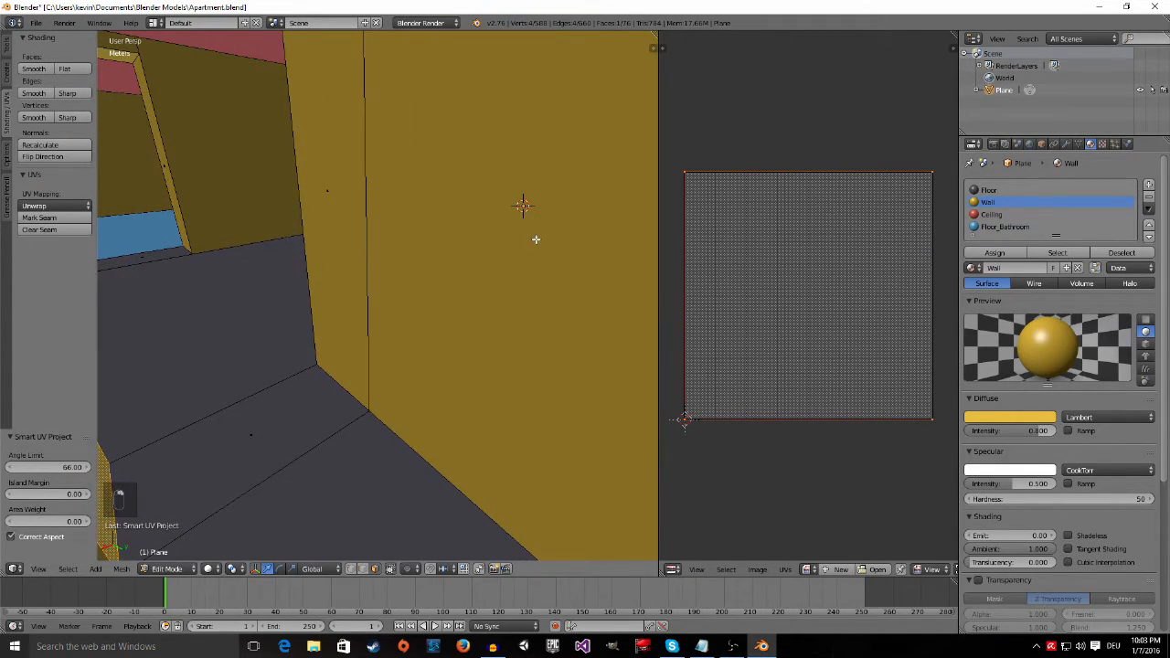
{"action": "right_click", "coordinate": [515, 233], "text": "shift"}
{"action": "right_click", "coordinate": [336, 183]}
{"action": "right_click", "coordinate": [293, 410]}
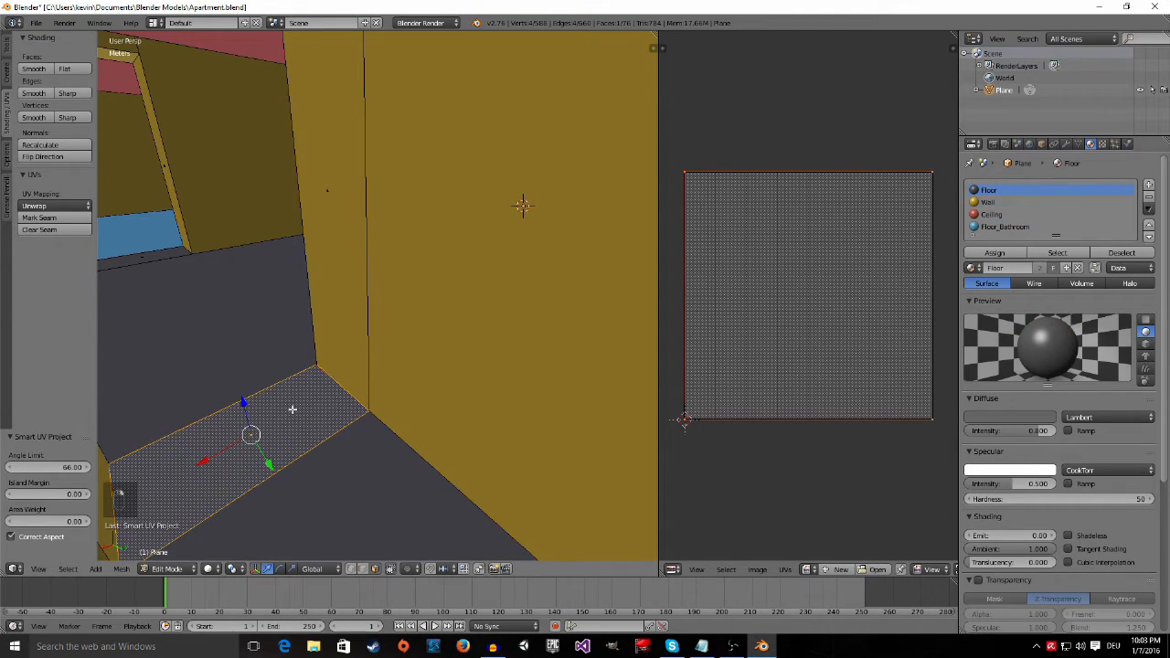
{"action": "middle_click_drag", "start_coordinate": [292, 410], "coordinate": [496, 387]}
{"action": "right_click", "coordinate": [423, 308]}
Step: Apply Smart UV Project to the ceiling of the next room, keeping the default options
{"action": "middle_click_drag", "start_coordinate": [308, 334], "coordinate": [467, 284]}
{"action": "scroll", "coordinate": [264, 361], "scroll_direction": "down", "scroll_amount": 4}
{"action": "right_click", "coordinate": [415, 155]}
{"action": "scroll", "coordinate": [461, 238], "scroll_direction": "up", "scroll_amount": 4}
{"action": "key", "text": "u"}
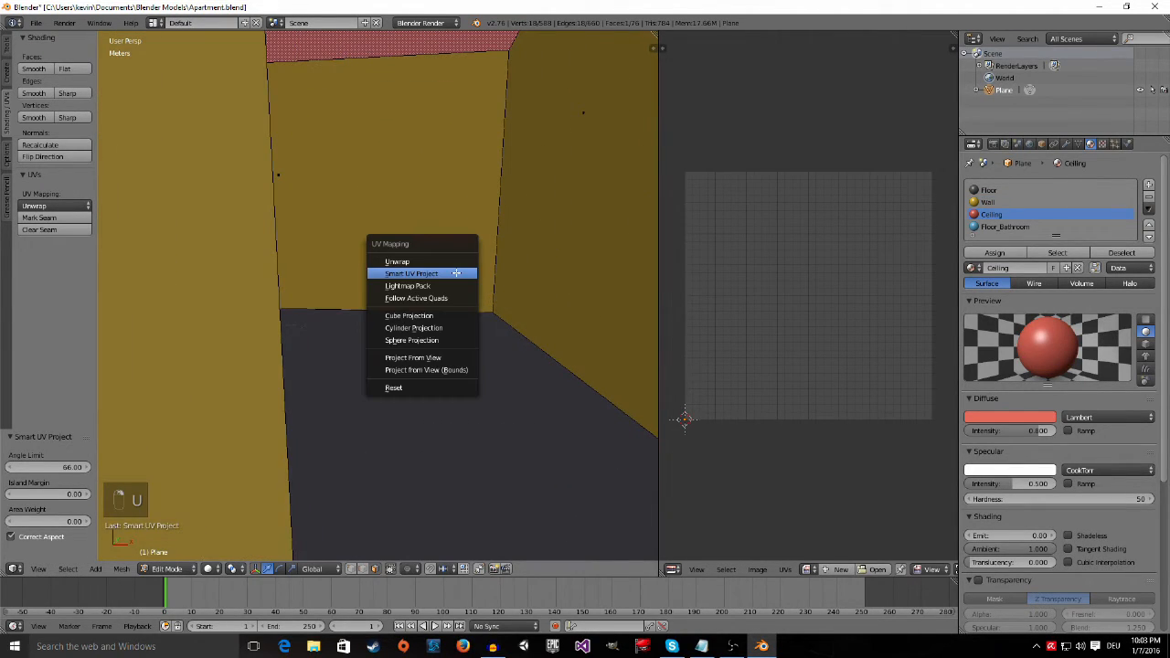
{"action": "left_click", "coordinate": [457, 274]}
{"action": "left_click", "coordinate": [472, 357]}
{"action": "key", "text": "u"}
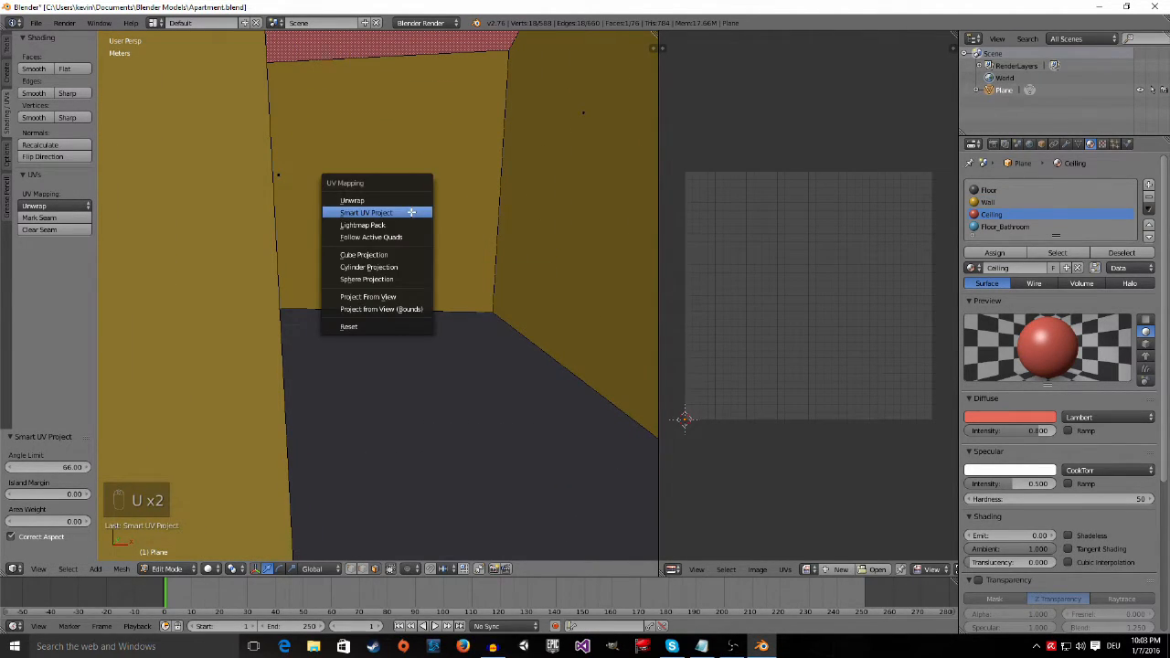
{"action": "left_click", "coordinate": [404, 211]}
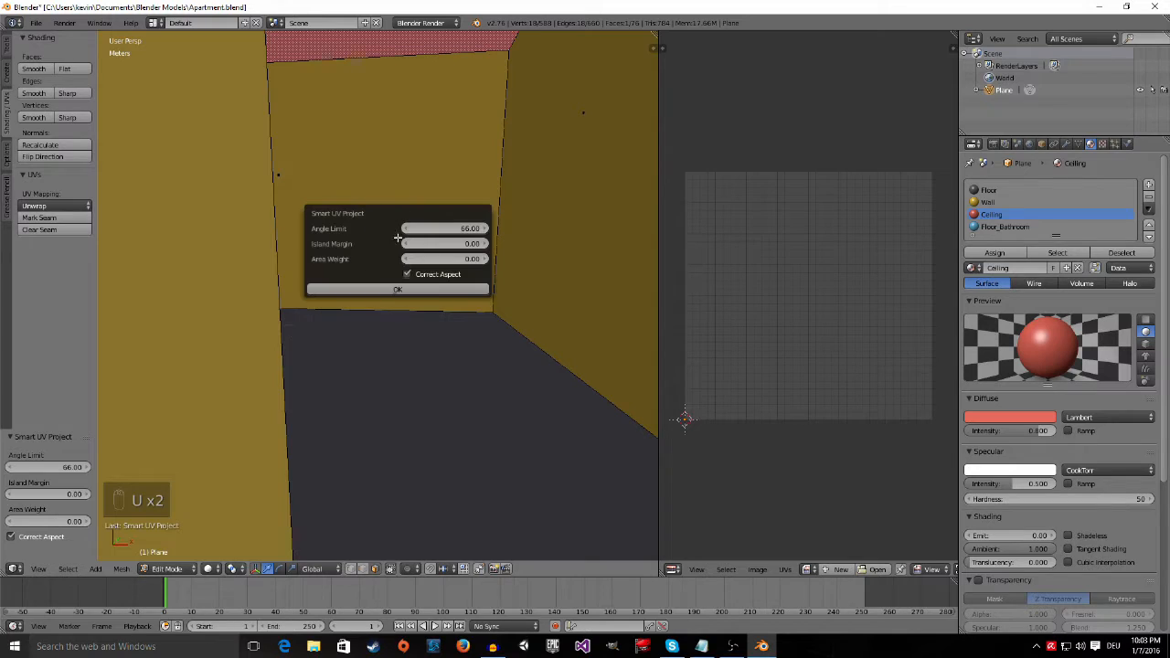
{"action": "left_click", "coordinate": [393, 288]}
Step: Apply Smart UV Project separately to two adjoining walls of this room, first the wide wall and then the narrower one
{"action": "middle_click_drag", "start_coordinate": [376, 301], "coordinate": [342, 312]}
{"action": "right_click", "coordinate": [400, 183]}
{"action": "key", "text": "u"}
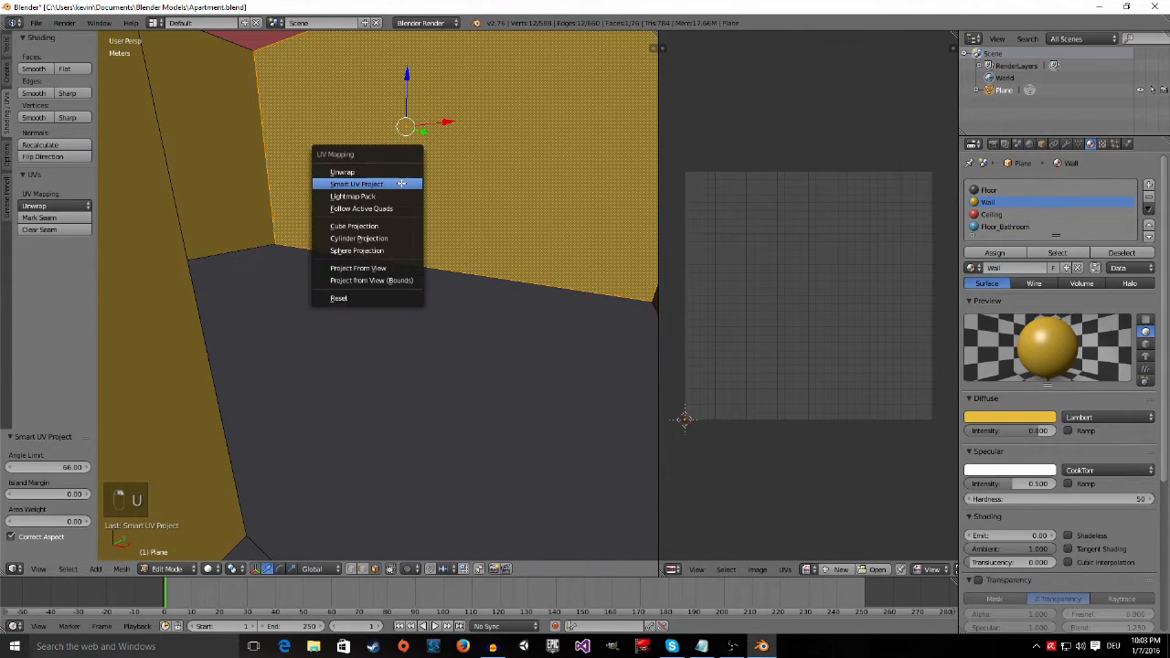
{"action": "left_click", "coordinate": [399, 183]}
{"action": "left_click", "coordinate": [426, 260]}
{"action": "middle_click_drag", "start_coordinate": [424, 263], "coordinate": [356, 271]}
{"action": "right_click", "coordinate": [373, 175]}
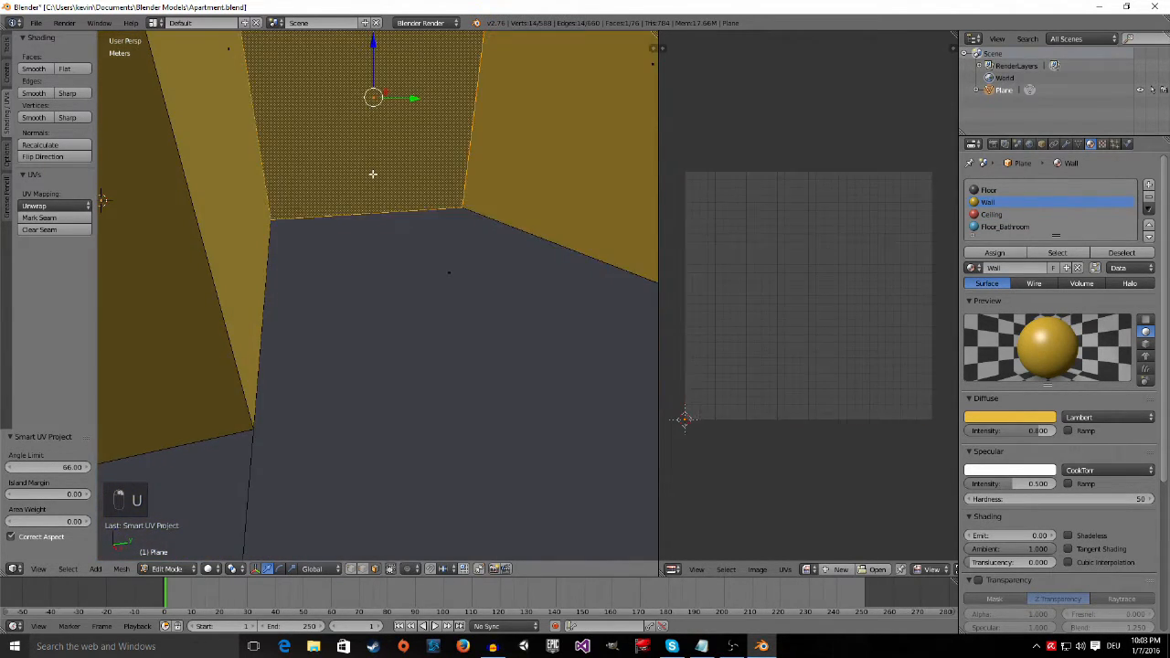
{"action": "key", "text": "u"}
{"action": "left_click", "coordinate": [361, 175]}
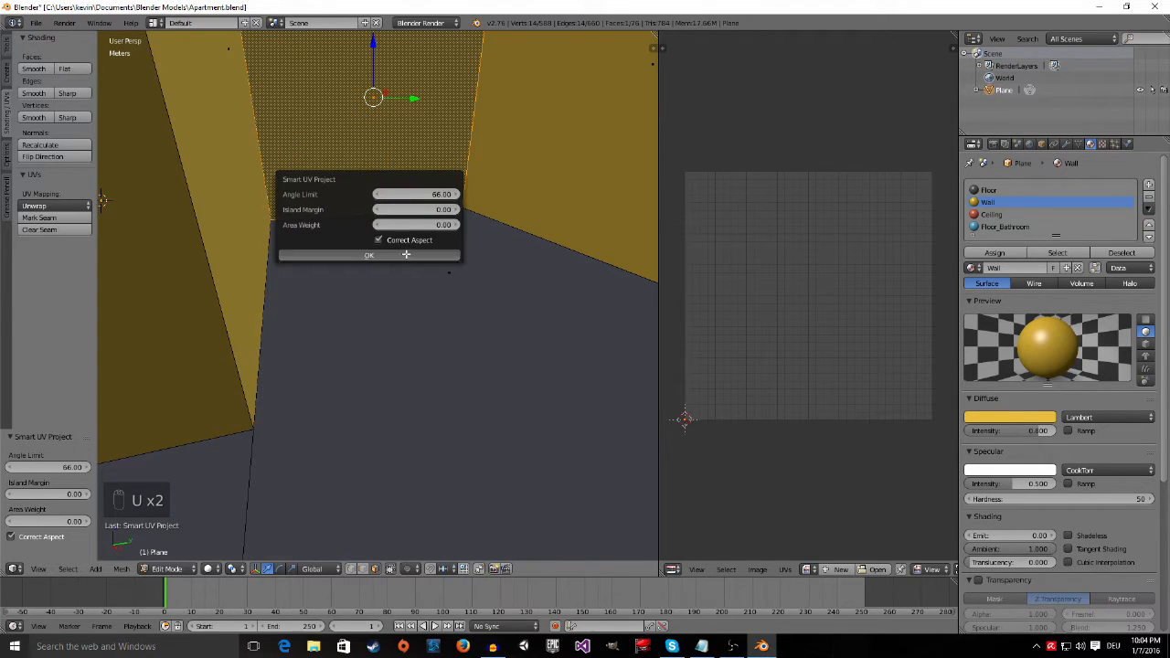
{"action": "left_click", "coordinate": [402, 254]}
Step: Apply Smart UV Project separately to the room's next side wall and the large wall containing the doorway
{"action": "right_click", "coordinate": [264, 206]}
{"action": "key", "text": "u"}
{"action": "left_click", "coordinate": [264, 203]}
{"action": "left_click", "coordinate": [302, 284]}
{"action": "middle_click_drag", "start_coordinate": [301, 285], "coordinate": [585, 287]}
{"action": "right_click", "coordinate": [327, 206]}
{"action": "key", "text": "u"}
{"action": "left_click", "coordinate": [327, 206]}
{"action": "left_click", "coordinate": [379, 285]}
Step: Apply Smart UV Project separately to the two jambs of the room's doorway
{"action": "right_click", "coordinate": [456, 196]}
{"action": "key", "text": "u"}
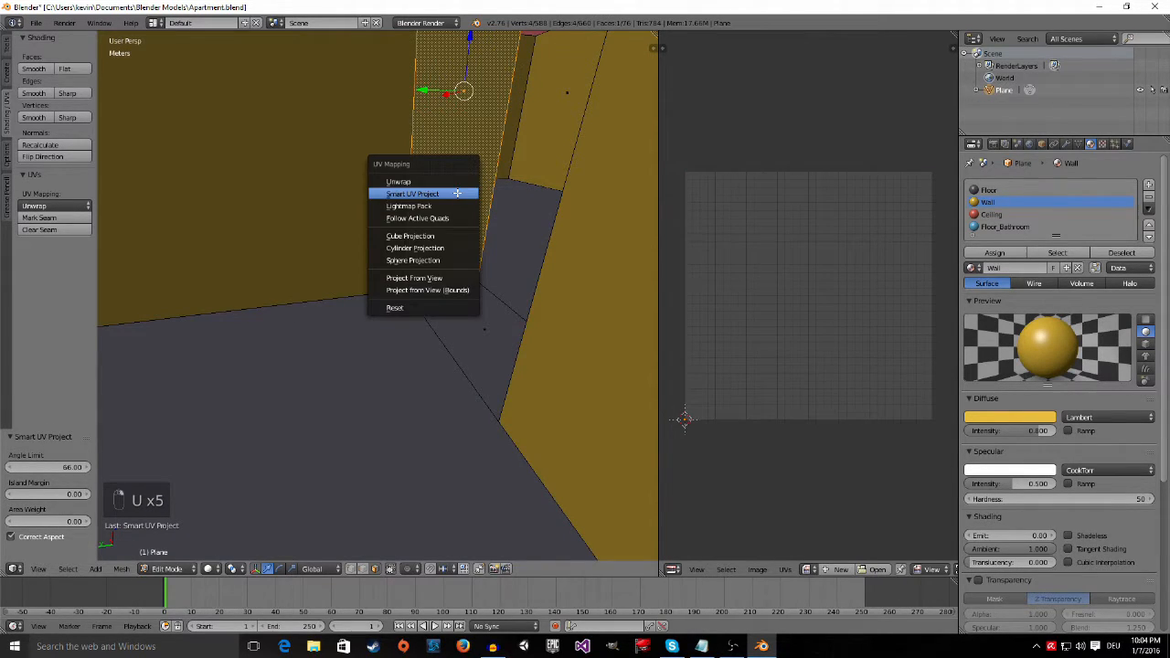
{"action": "left_click", "coordinate": [457, 196]}
{"action": "left_click", "coordinate": [457, 269]}
{"action": "middle_click_drag", "start_coordinate": [456, 269], "coordinate": [303, 211]}
{"action": "key", "text": "u"}
{"action": "left_click", "coordinate": [303, 211]}
{"action": "left_click", "coordinate": [356, 290]}
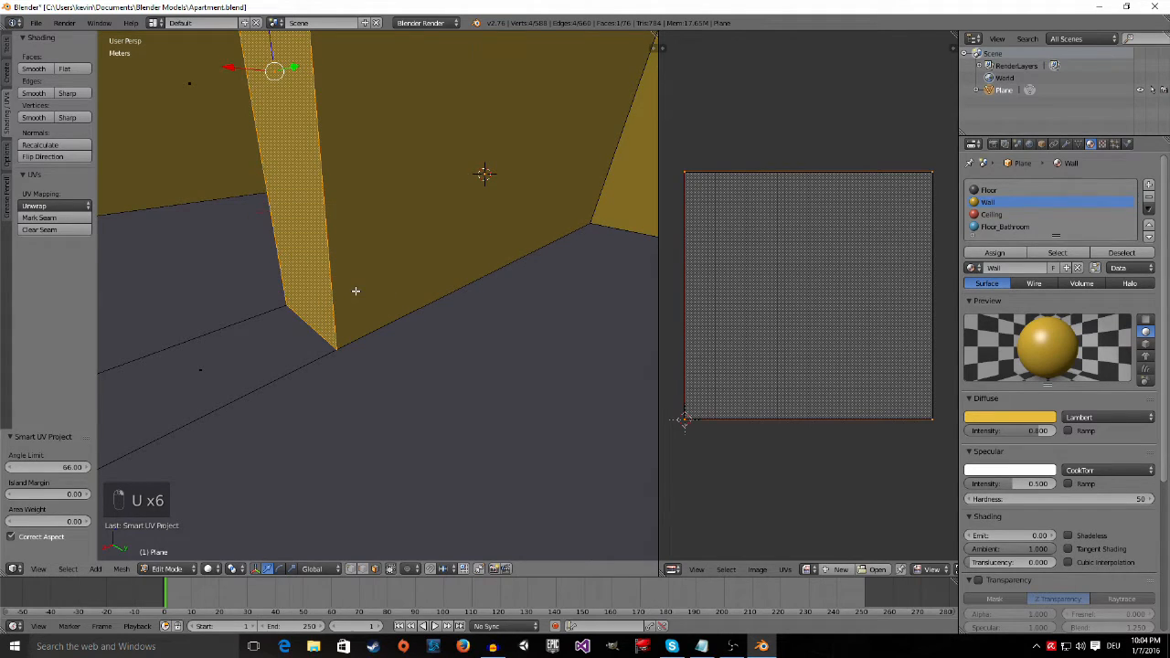
Step: Apply Smart UV Project to the floor strip between the doorway's jambs
{"action": "right_click", "coordinate": [272, 363]}
{"action": "key", "text": "u"}
{"action": "left_click", "coordinate": [272, 364]}
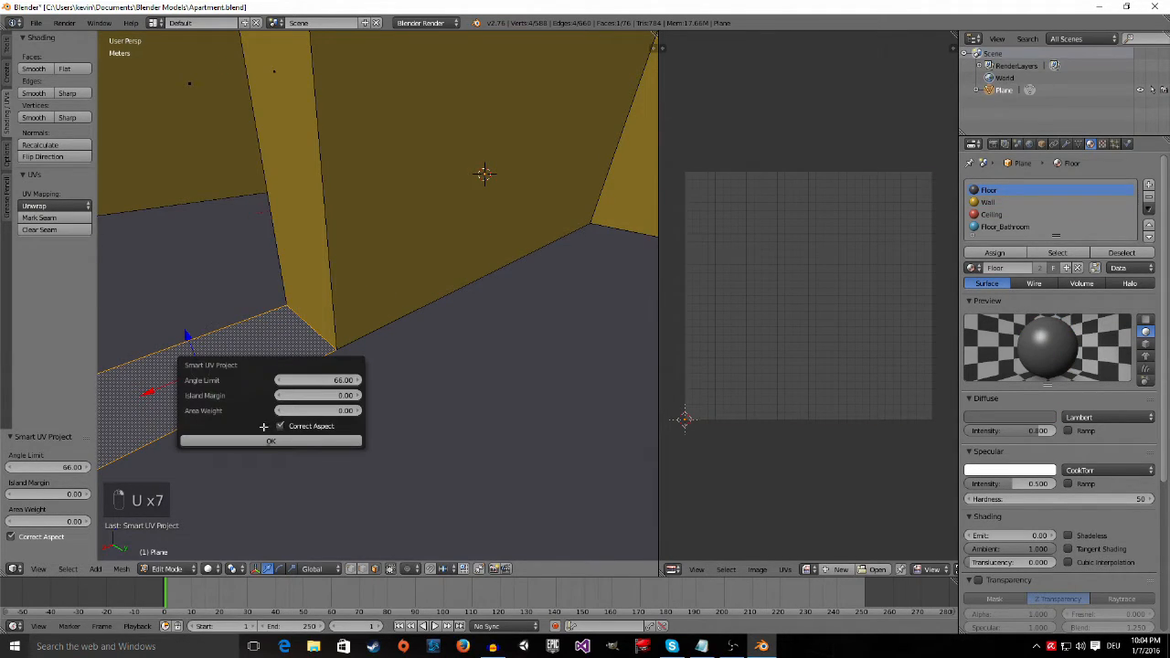
{"action": "left_click", "coordinate": [265, 441]}
Step: Apply Smart UV Project to the floor of the room behind the doorway
{"action": "middle_click_drag", "start_coordinate": [265, 441], "coordinate": [423, 185]}
{"action": "right_click", "coordinate": [423, 185]}
{"action": "right_click", "coordinate": [357, 448]}
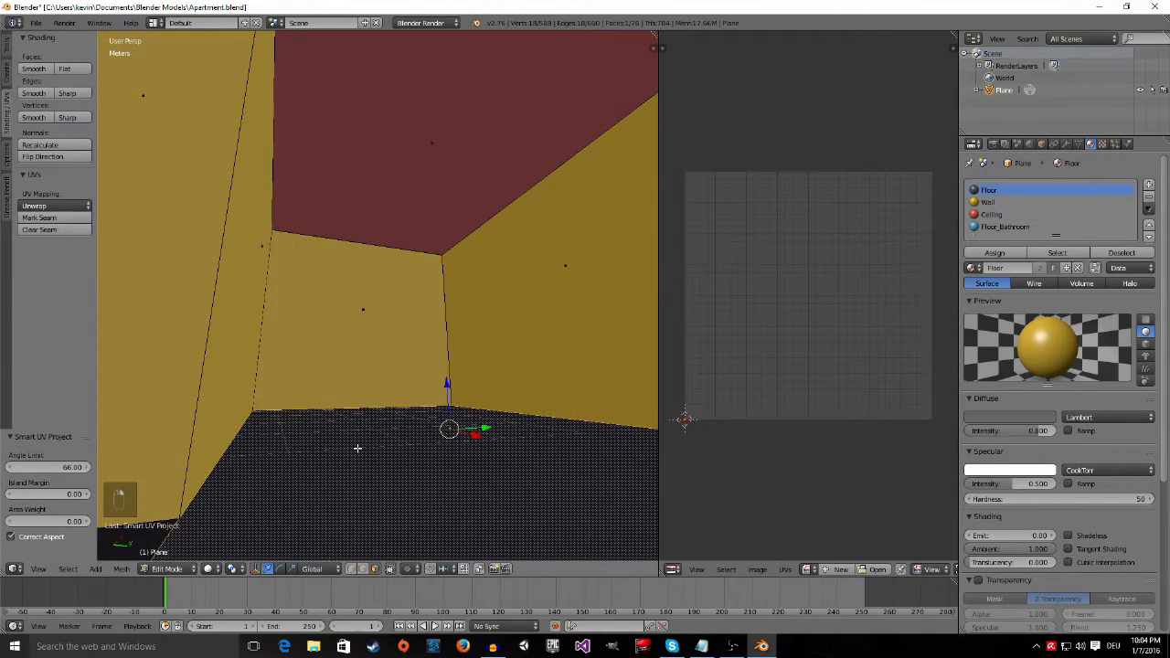
{"action": "key", "text": "u"}
{"action": "left_click", "coordinate": [356, 450]}
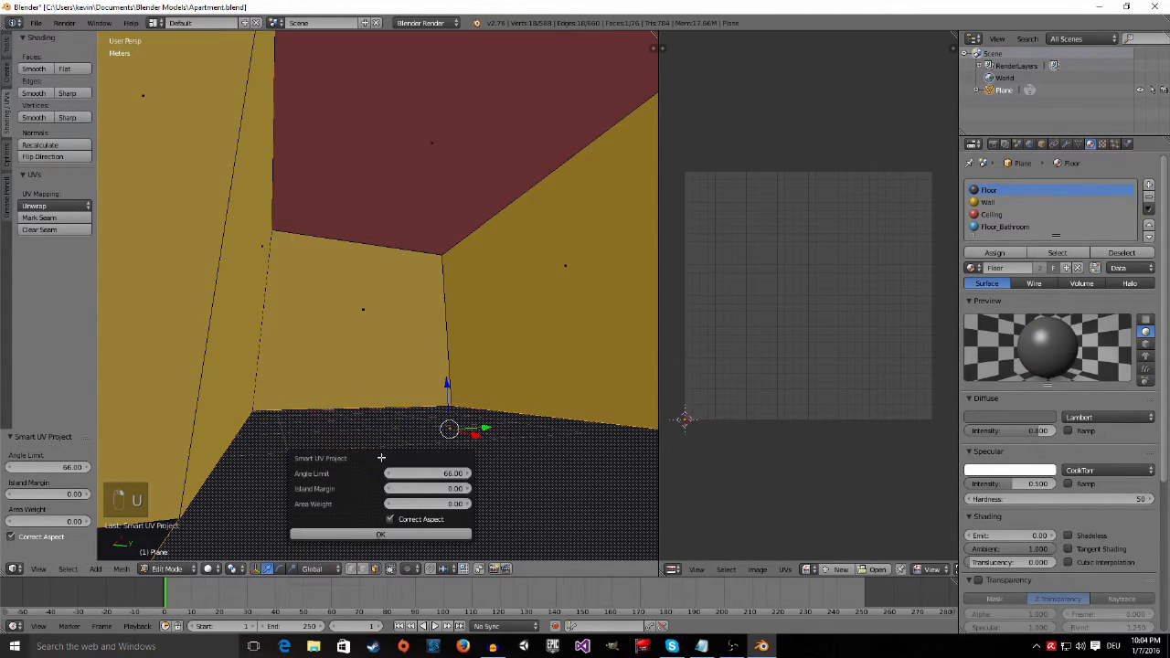
{"action": "left_click", "coordinate": [399, 533]}
Step: Examine the UV layouts of the main room's floor, walls and doorway faces by selecting them one after another
{"action": "scroll", "coordinate": [240, 410], "scroll_direction": "down", "scroll_amount": 5}
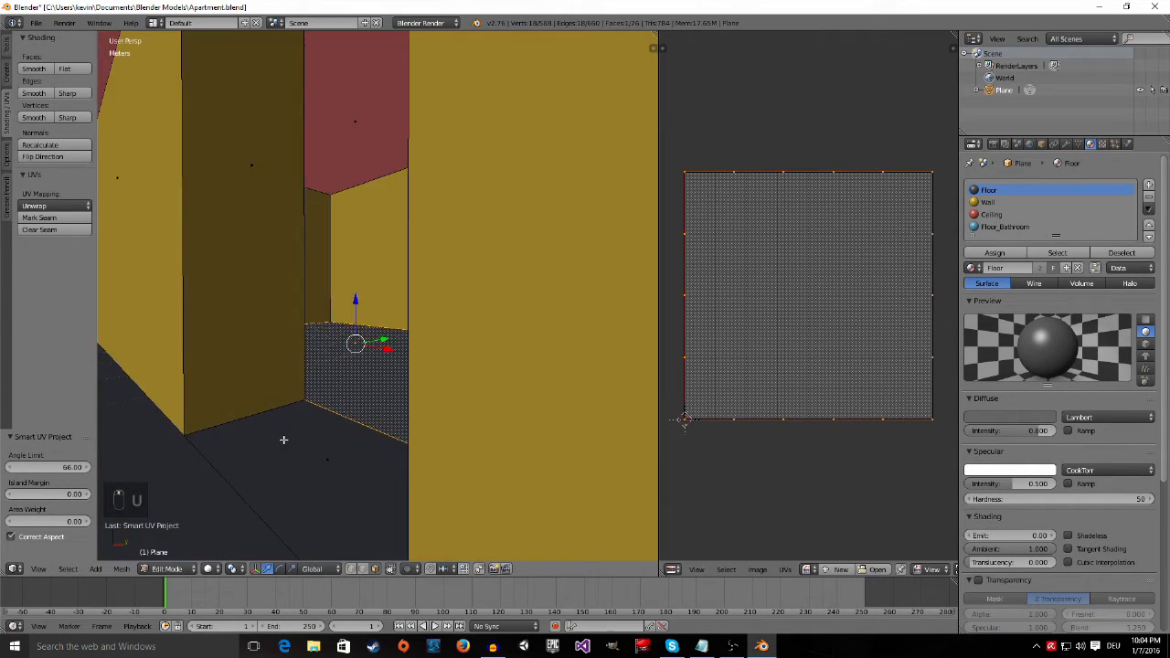
{"action": "scroll", "coordinate": [284, 440], "scroll_direction": "down", "scroll_amount": 6}
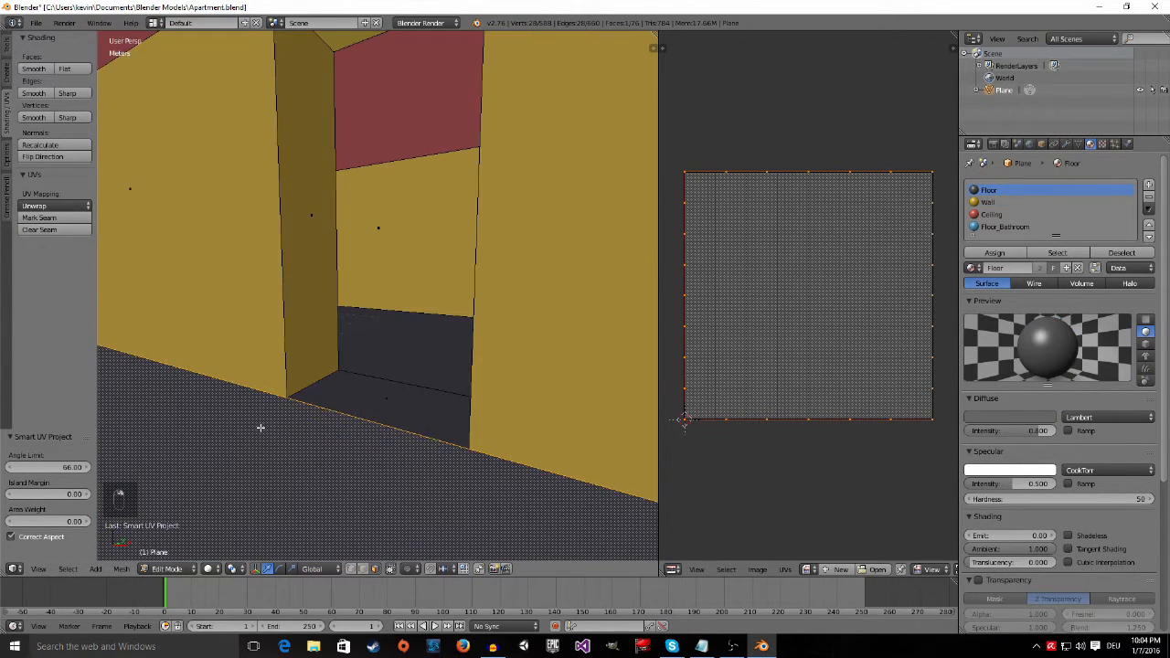
{"action": "scroll", "coordinate": [274, 416], "scroll_direction": "down", "scroll_amount": 5}
{"action": "right_click", "coordinate": [245, 321]}
{"action": "right_click", "coordinate": [229, 296]}
{"action": "right_click", "coordinate": [260, 257]}
{"action": "right_click", "coordinate": [306, 243]}
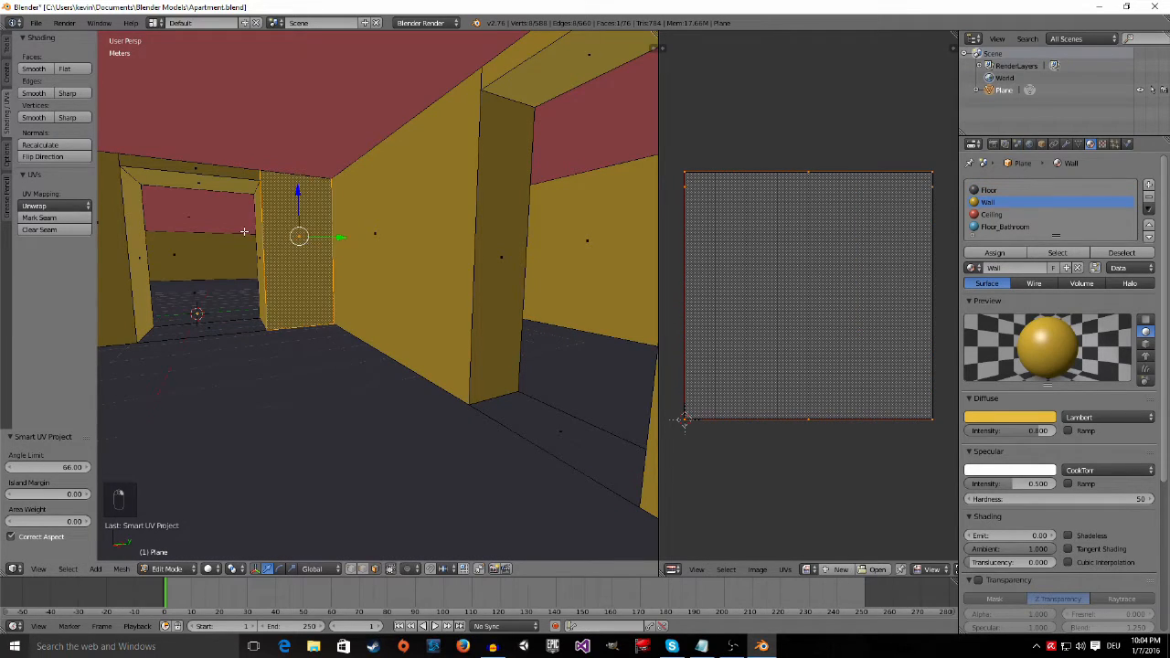
{"action": "middle_click_drag", "start_coordinate": [244, 231], "coordinate": [237, 256]}
{"action": "middle_click_drag", "start_coordinate": [304, 345], "coordinate": [509, 295], "text": "shift"}
{"action": "right_click", "coordinate": [134, 252]}
{"action": "right_click", "coordinate": [170, 250]}
{"action": "right_click", "coordinate": [515, 216]}
{"action": "right_click", "coordinate": [609, 217]}
{"action": "right_click", "coordinate": [641, 240]}
{"action": "middle_click_drag", "start_coordinate": [640, 238], "coordinate": [657, 236]}
{"action": "middle_click_drag", "start_coordinate": [602, 165], "coordinate": [587, 353]}
{"action": "right_click", "coordinate": [623, 313]}
{"action": "right_click", "coordinate": [584, 293]}
{"action": "right_click", "coordinate": [616, 251]}
Step: Examine the UV layouts of the ceilings and outer walls from outside the apartment
{"action": "scroll", "coordinate": [616, 249], "scroll_direction": "down", "scroll_amount": 8}
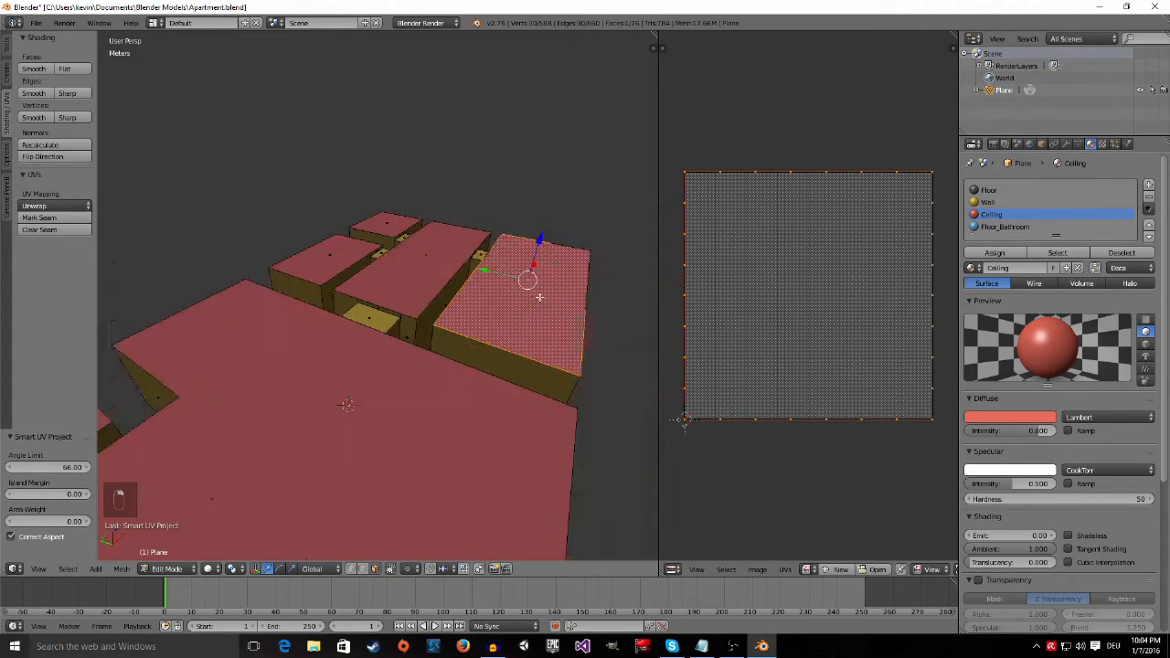
{"action": "right_click", "coordinate": [391, 351], "text": "shift"}
{"action": "right_click", "coordinate": [400, 370]}
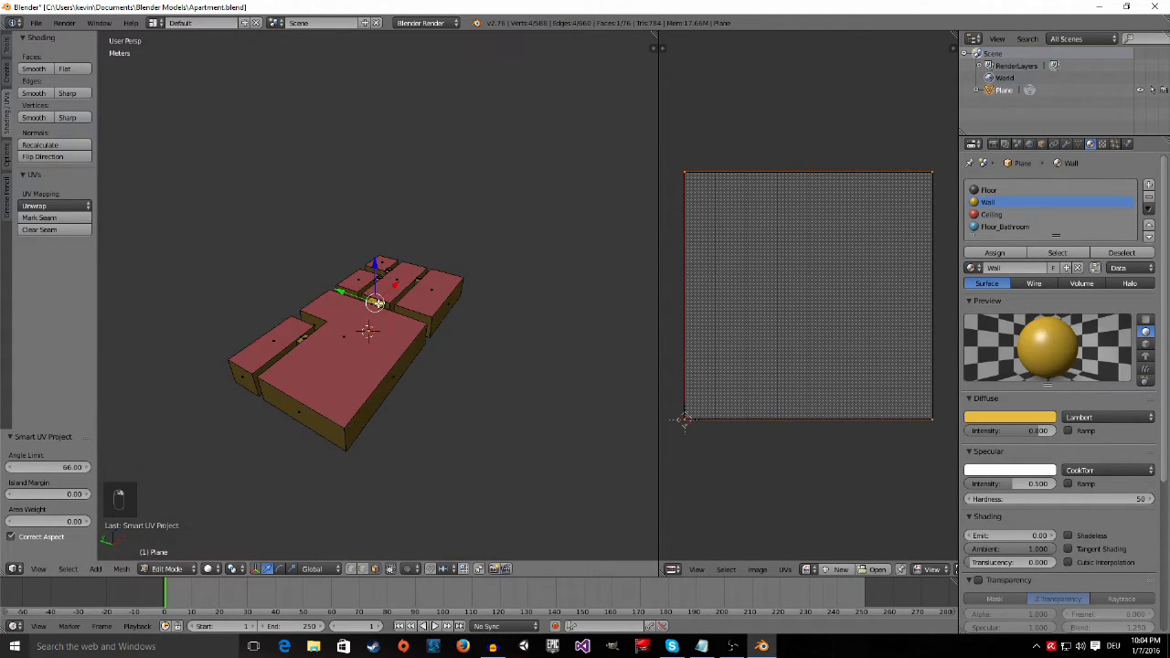
{"action": "right_click", "coordinate": [320, 429]}
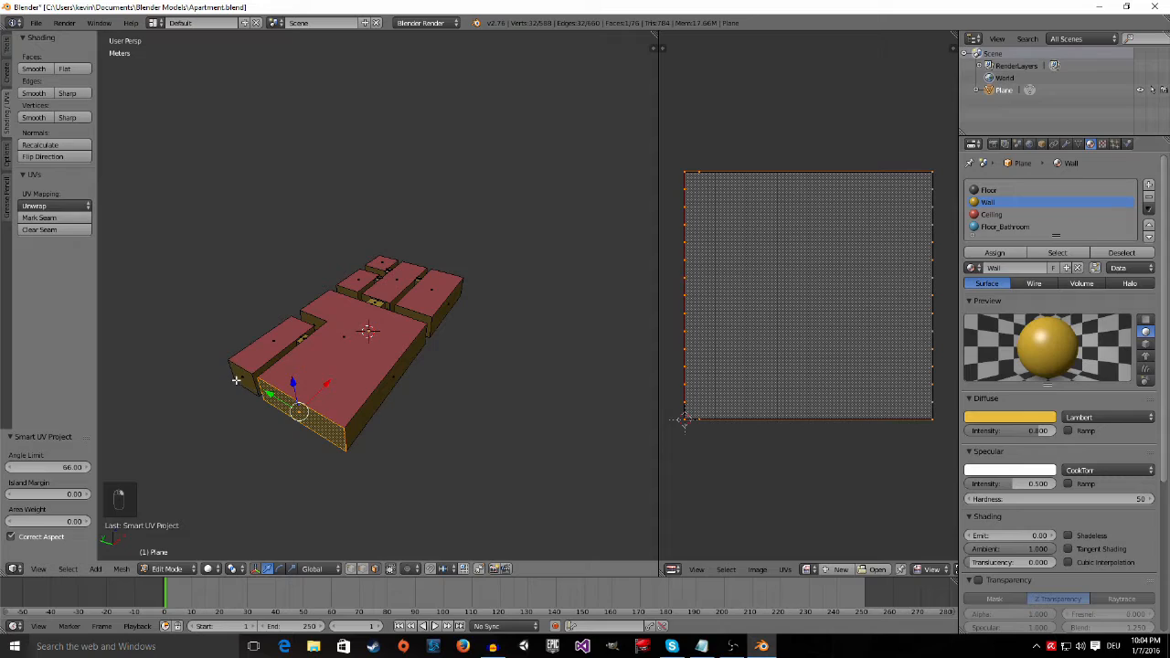
{"action": "right_click", "coordinate": [236, 380]}
{"action": "right_click", "coordinate": [276, 361]}
{"action": "middle_click_drag", "start_coordinate": [276, 361], "coordinate": [346, 355]}
{"action": "middle_click_drag", "start_coordinate": [403, 399], "coordinate": [392, 413]}
Step: Apply Smart UV Project to the outer end wall of the small room beside the main room
{"action": "right_click", "coordinate": [362, 427]}
{"action": "middle_click_drag", "start_coordinate": [391, 470], "coordinate": [391, 379]}
{"action": "scroll", "coordinate": [391, 379], "scroll_direction": "up", "scroll_amount": 6}
{"action": "scroll", "coordinate": [390, 376], "scroll_direction": "down", "scroll_amount": 5}
{"action": "key", "text": "u"}
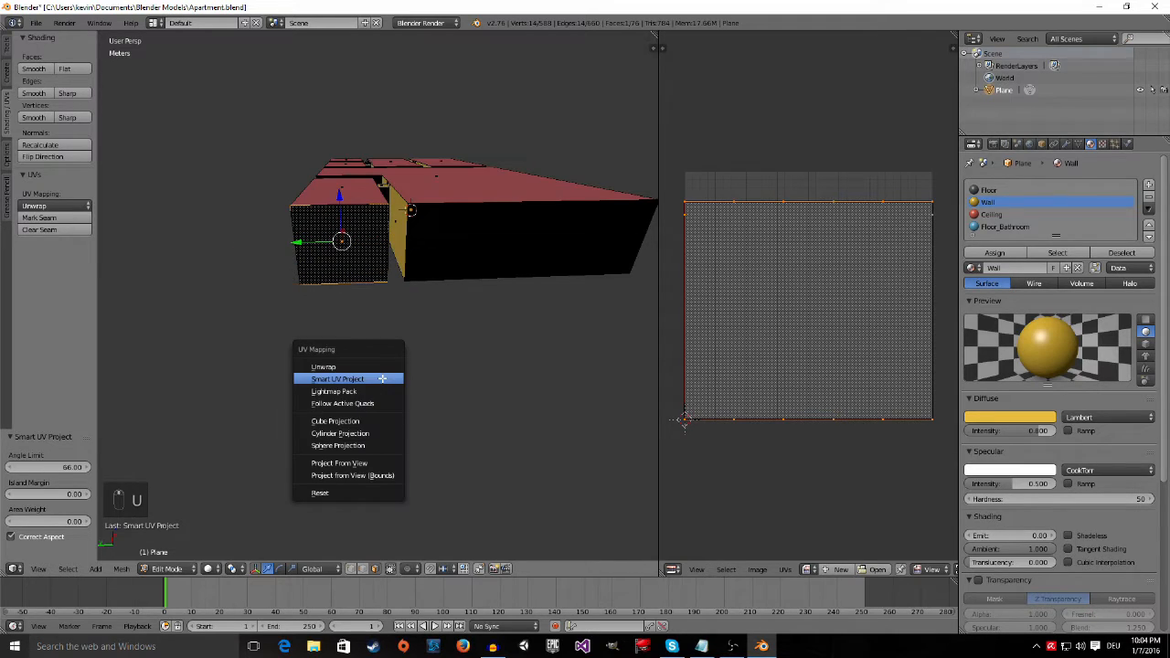
{"action": "left_click", "coordinate": [366, 378]}
{"action": "left_click", "coordinate": [357, 454]}
Step: Apply Smart UV Project separately to two wall faces near the gap between the small room and the main room
{"action": "middle_click_drag", "start_coordinate": [309, 346], "coordinate": [381, 350]}
{"action": "right_click", "coordinate": [448, 274]}
{"action": "key", "text": "u"}
{"action": "left_click", "coordinate": [448, 274]}
{"action": "left_click", "coordinate": [447, 353]}
{"action": "right_click", "coordinate": [413, 286]}
{"action": "key", "text": "u"}
{"action": "left_click", "coordinate": [413, 286]}
{"action": "left_click", "coordinate": [415, 362]}
Step: Apply Smart UV Project separately to two small doorway faces in the gap between the small room and the main room
{"action": "right_click", "coordinate": [370, 262]}
{"action": "key", "text": "u"}
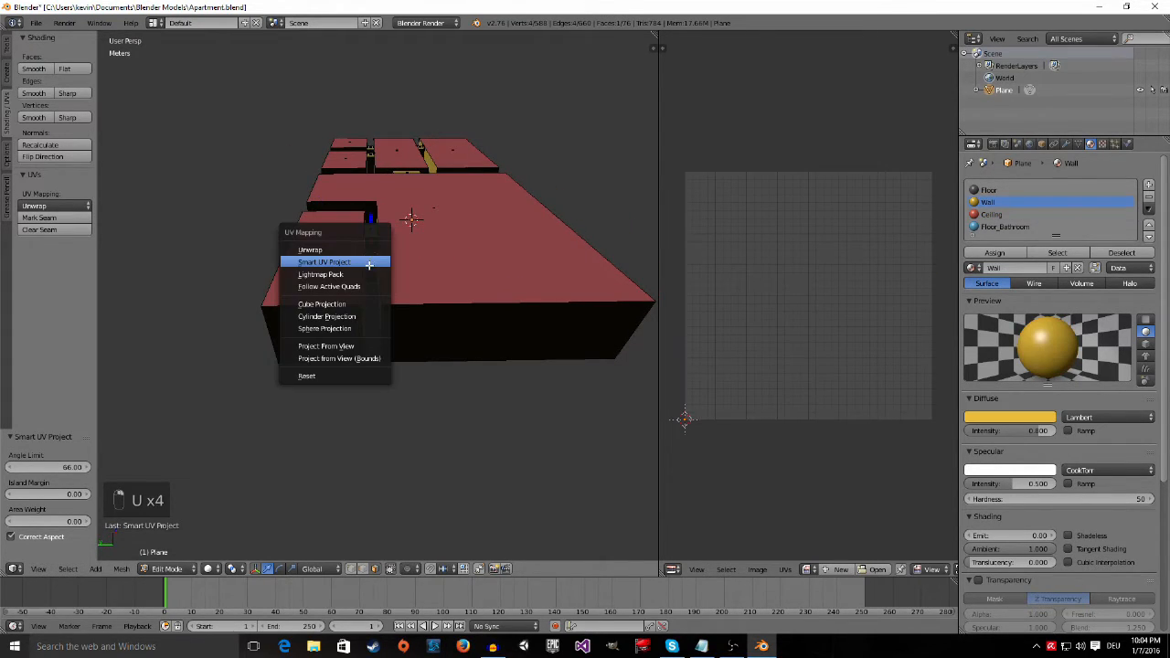
{"action": "left_click", "coordinate": [369, 263]}
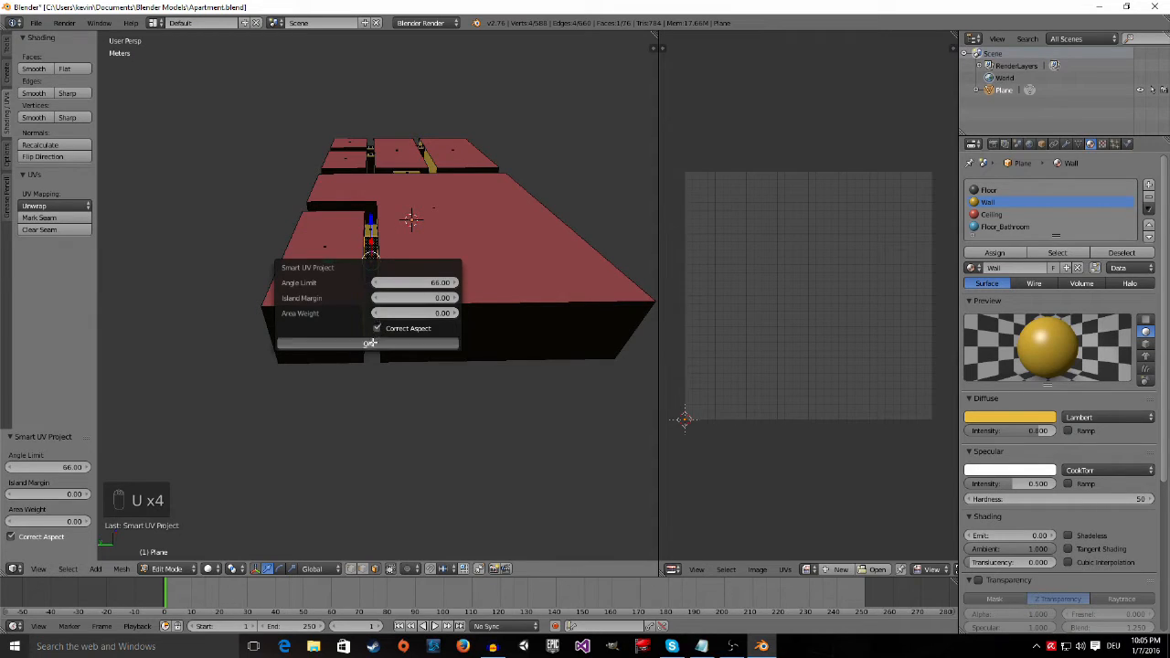
{"action": "left_click", "coordinate": [373, 338]}
{"action": "right_click", "coordinate": [371, 234]}
{"action": "key", "text": "u"}
{"action": "left_click", "coordinate": [370, 235]}
{"action": "left_click", "coordinate": [327, 316]}
Step: Apply Smart UV Project to the neighbouring doorway face, seen from the opposite side of the apartment
{"action": "middle_click_drag", "start_coordinate": [326, 319], "coordinate": [430, 158]}
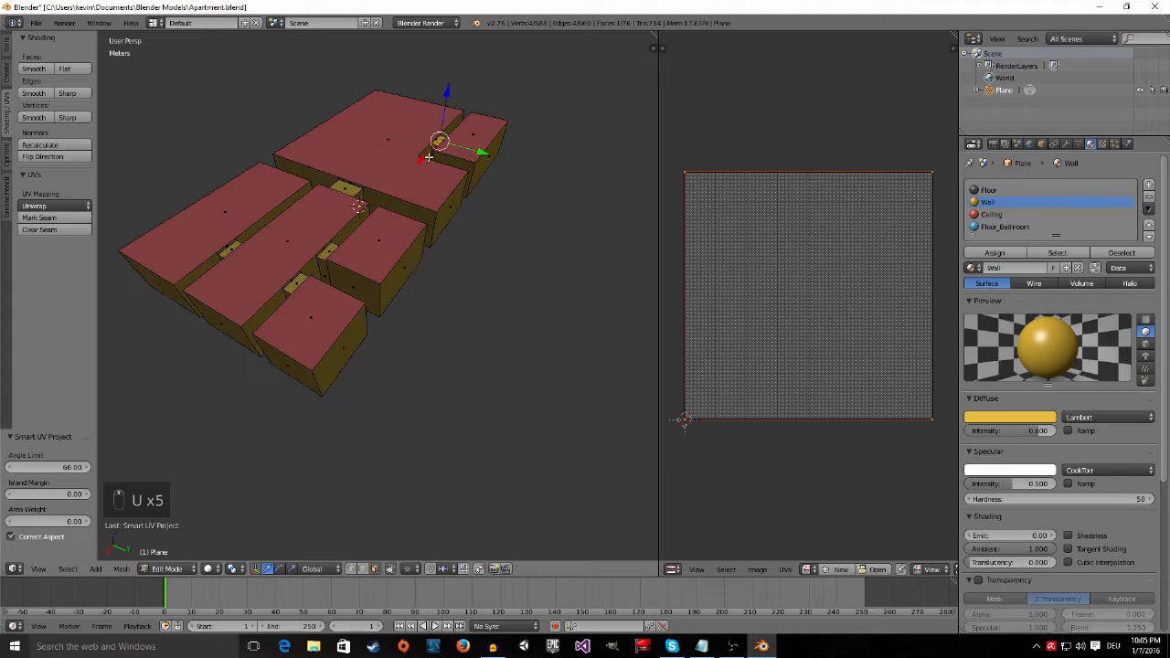
{"action": "right_click", "coordinate": [435, 147]}
{"action": "key", "text": "u"}
{"action": "left_click", "coordinate": [435, 147]}
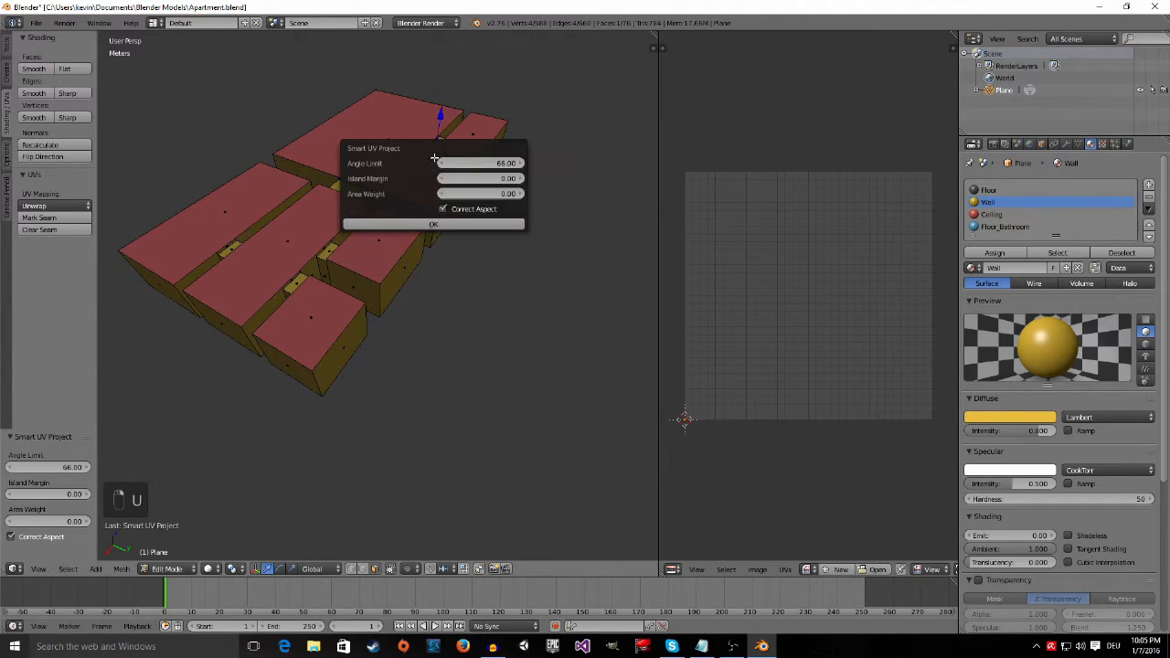
{"action": "left_click", "coordinate": [431, 224]}
Step: Apply Smart UV Project to the small room's inner end wall
{"action": "right_click", "coordinate": [465, 166]}
{"action": "key", "text": "u"}
{"action": "left_click", "coordinate": [465, 163]}
{"action": "left_click", "coordinate": [481, 240]}
Step: Apply Smart UV Project to the small room's long wall facing the main room
{"action": "right_click", "coordinate": [492, 149]}
{"action": "middle_click_drag", "start_coordinate": [526, 187], "coordinate": [322, 152]}
{"action": "right_click", "coordinate": [401, 271]}
{"action": "right_click", "coordinate": [400, 214]}
{"action": "middle_click_drag", "start_coordinate": [400, 214], "coordinate": [373, 250]}
{"action": "right_click", "coordinate": [345, 228]}
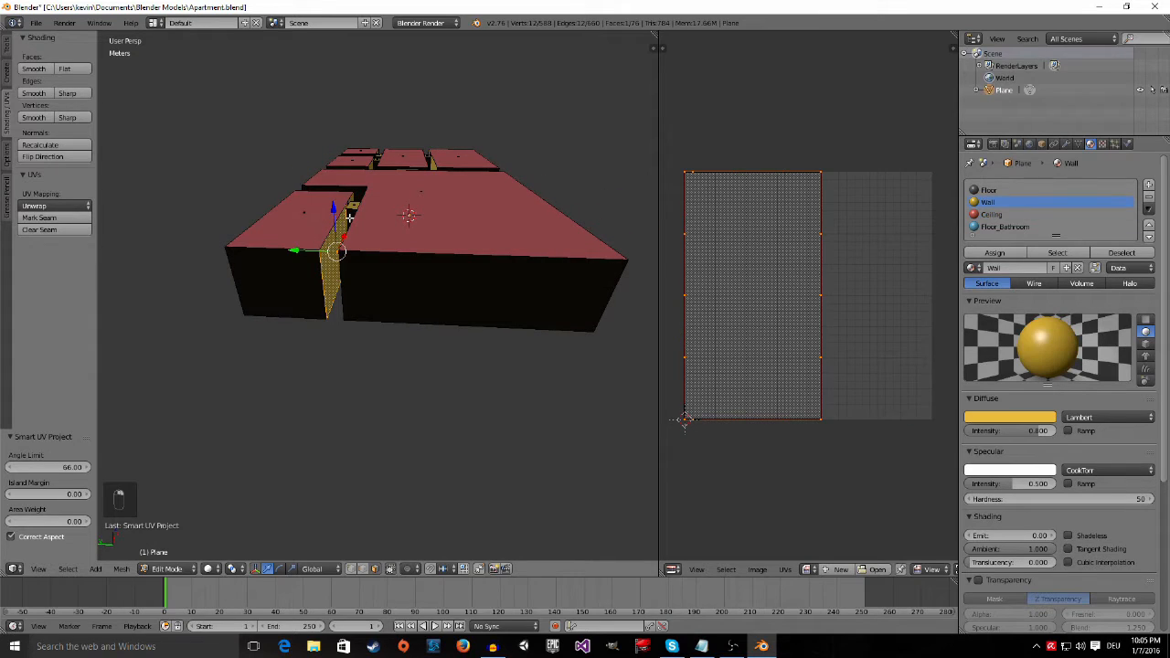
{"action": "key", "text": "u"}
{"action": "left_click", "coordinate": [351, 212]}
{"action": "left_click", "coordinate": [356, 286]}
Step: Apply Smart UV Project to the narrow six-vertex wall face beside the small room's doorway
{"action": "middle_click_drag", "start_coordinate": [356, 286], "coordinate": [297, 281]}
{"action": "right_click", "coordinate": [280, 261]}
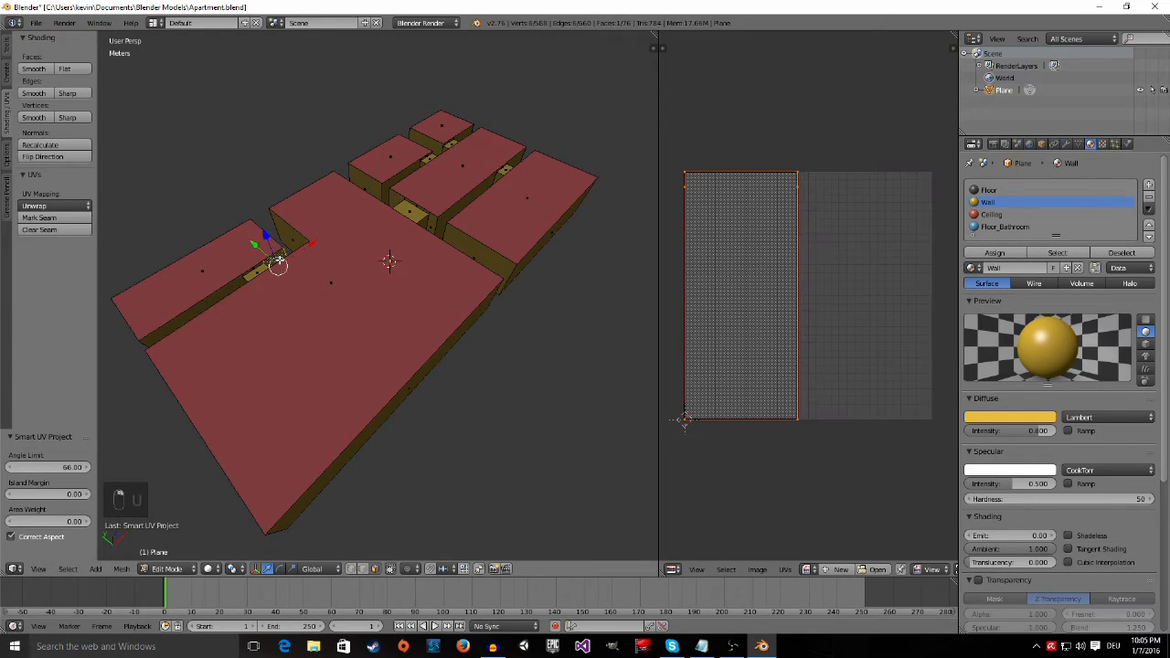
{"action": "key", "text": "u"}
{"action": "left_click", "coordinate": [280, 261]}
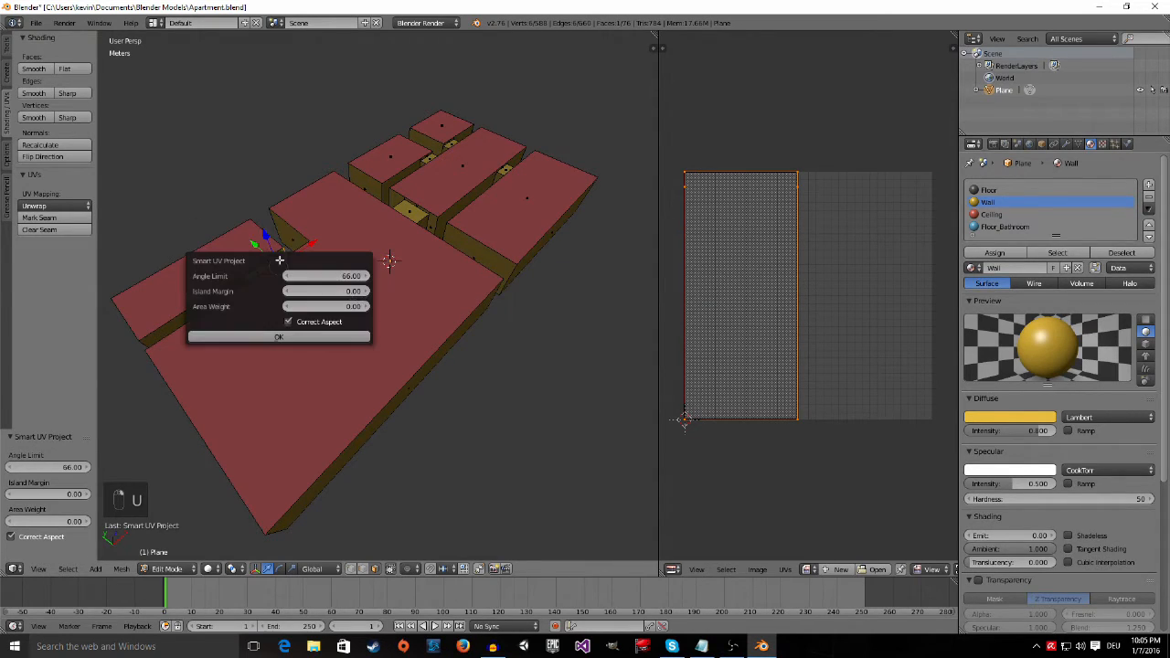
{"action": "left_click", "coordinate": [325, 339]}
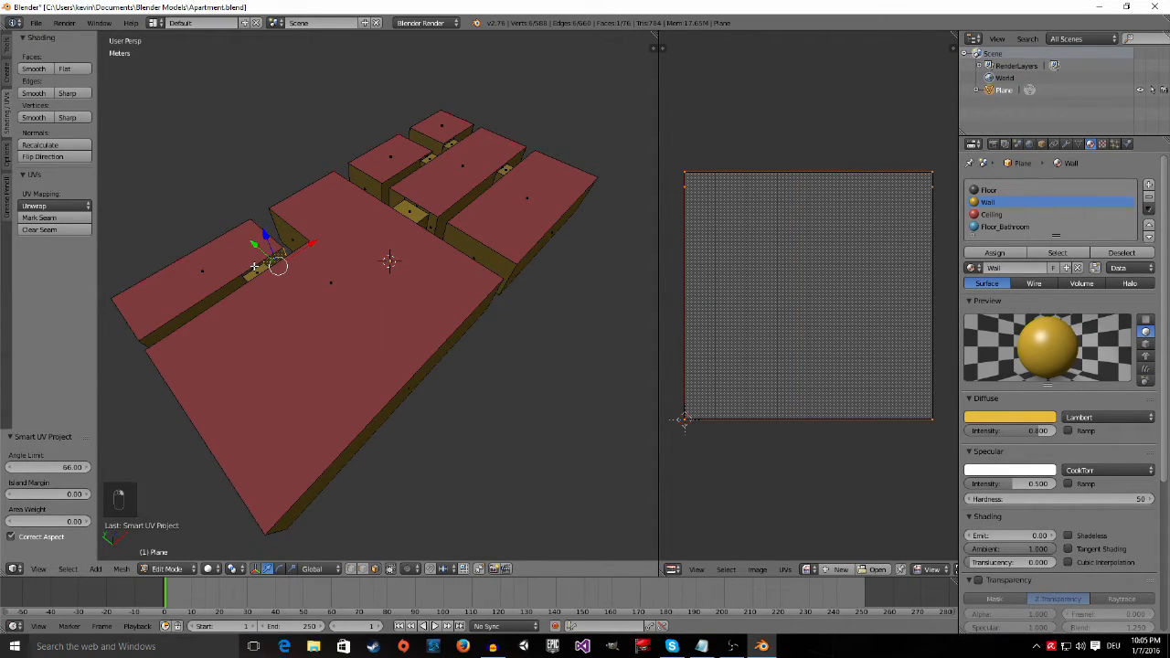
Step: Apply Smart UV Project to the remaining narrow doorway face between the small room and the main room
{"action": "right_click", "coordinate": [253, 267]}
{"action": "right_click", "coordinate": [253, 268]}
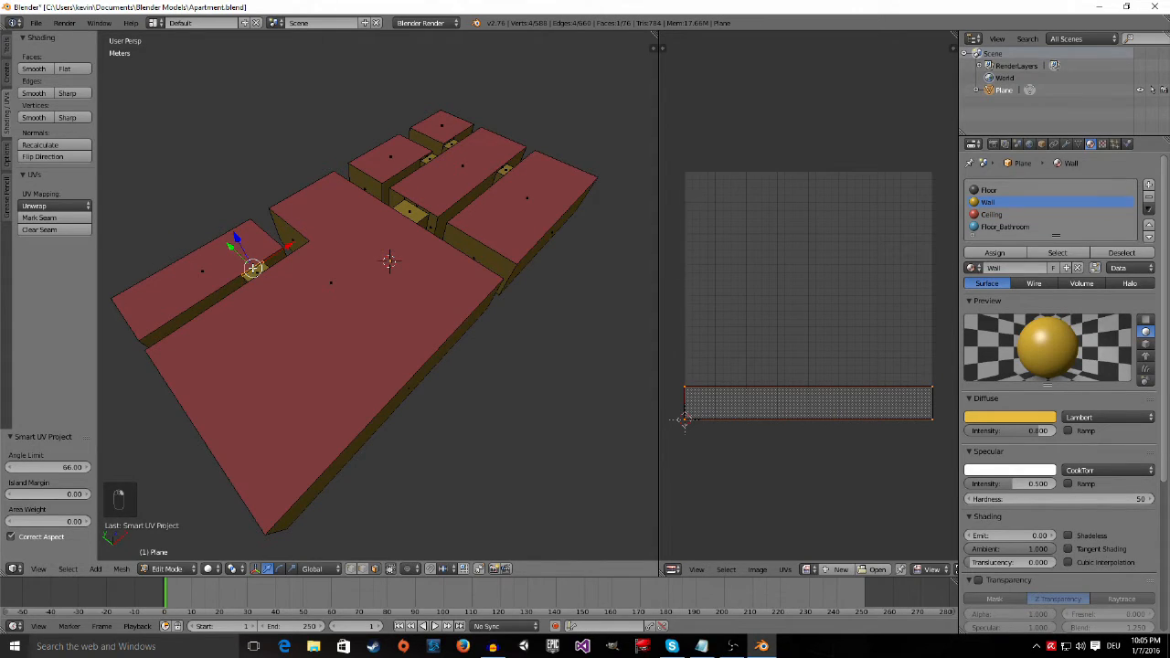
{"action": "key", "text": "u"}
{"action": "left_click", "coordinate": [254, 268]}
{"action": "left_click", "coordinate": [289, 345]}
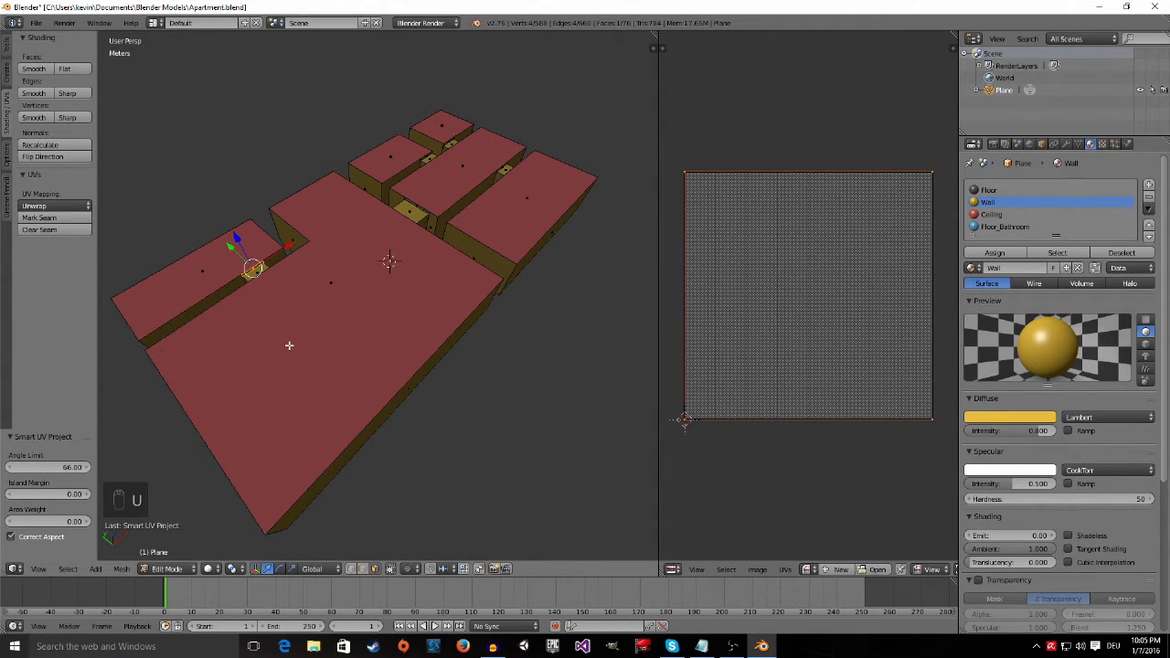
Step: Save the apartment model, overwriting Apartment.blend
{"action": "middle_click_drag", "start_coordinate": [326, 347], "coordinate": [391, 298]}
{"action": "key", "text": "ctrl+s"}
{"action": "left_click", "coordinate": [392, 299]}
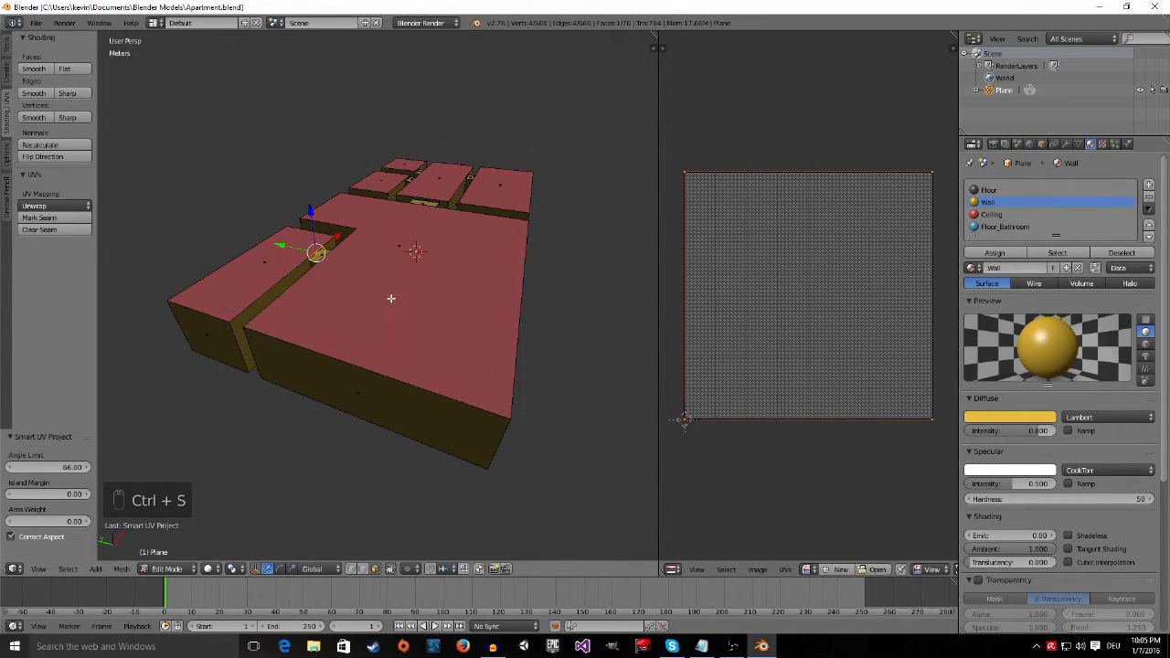
{"action": "middle_click_drag", "start_coordinate": [391, 298], "coordinate": [391, 299]}
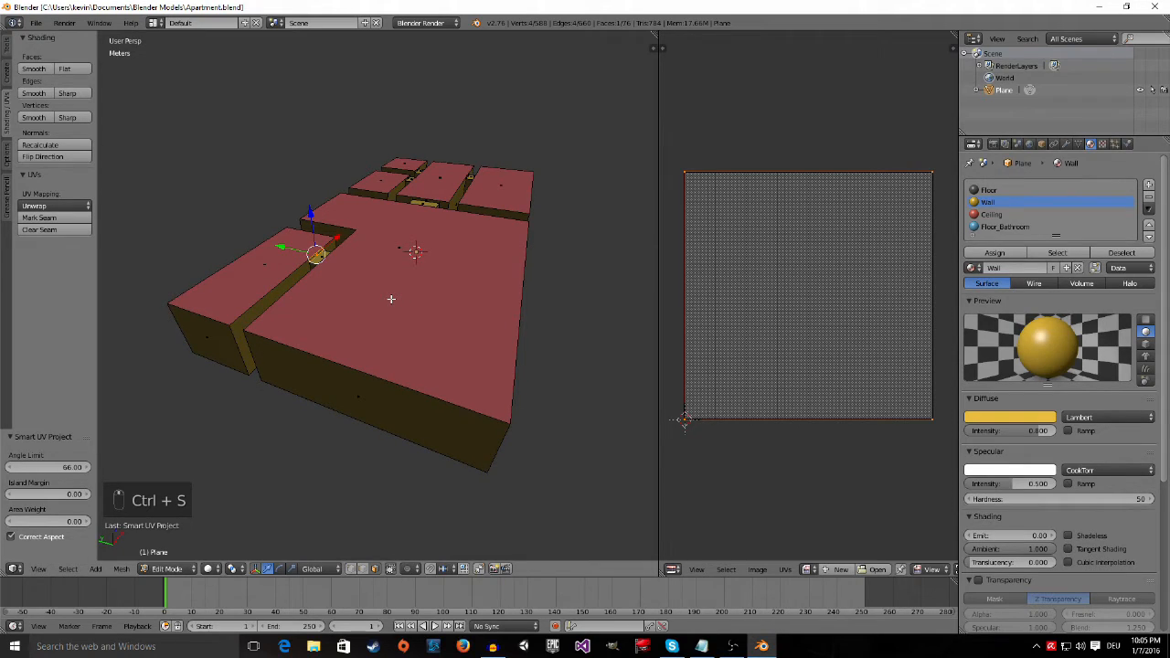